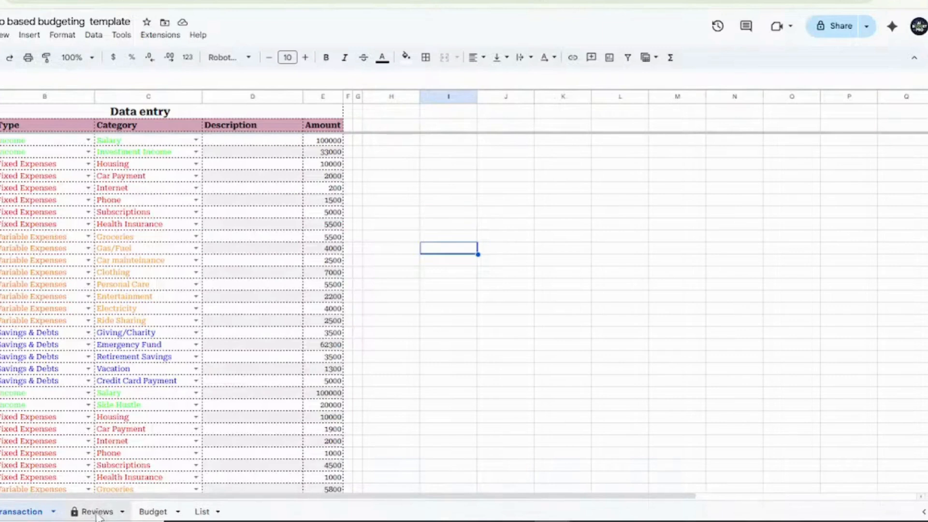
Examine the budget summary, expense charts and annual report on the Reviews sheet
click(97, 512)
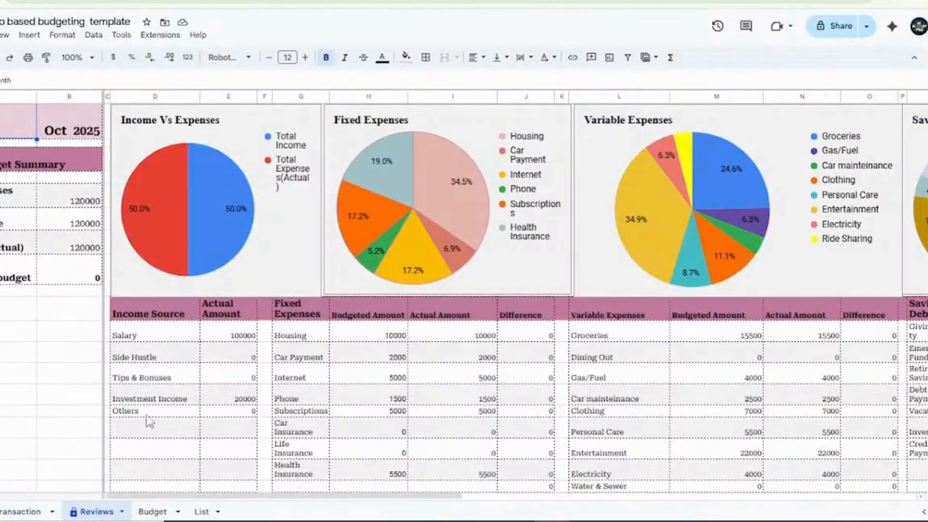
click(34, 404)
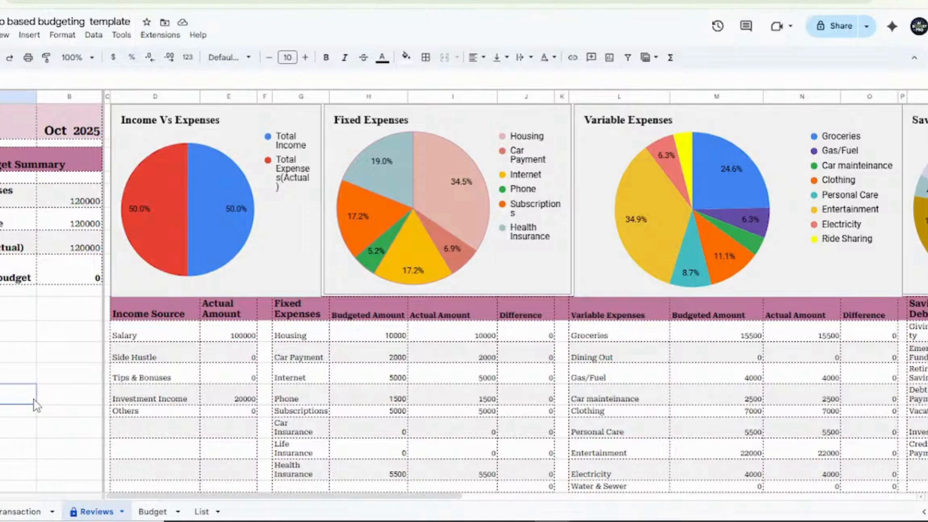
click(61, 339)
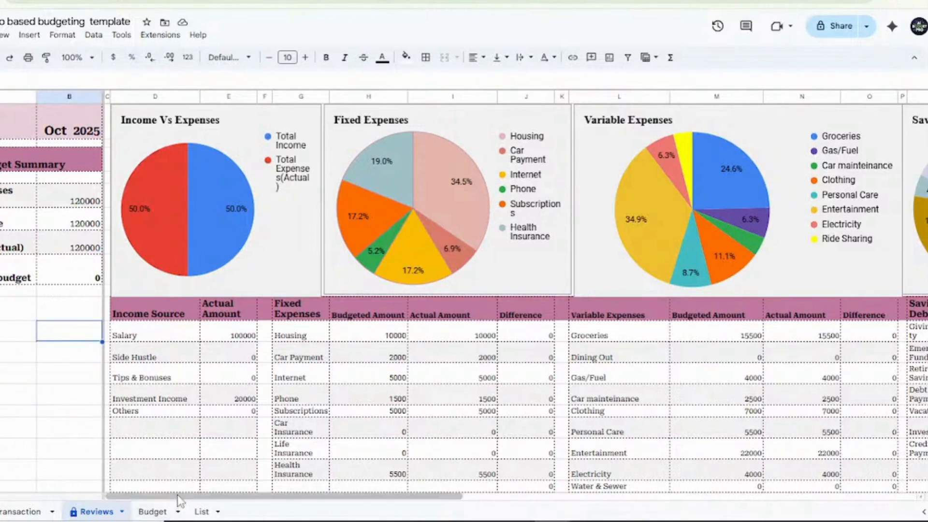
drag(173, 496, 631, 502)
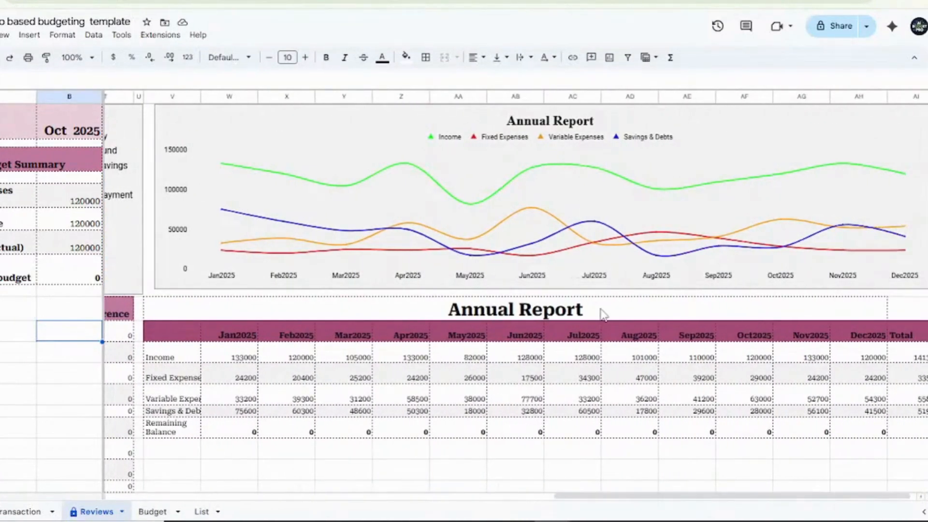
drag(671, 502, 80, 480)
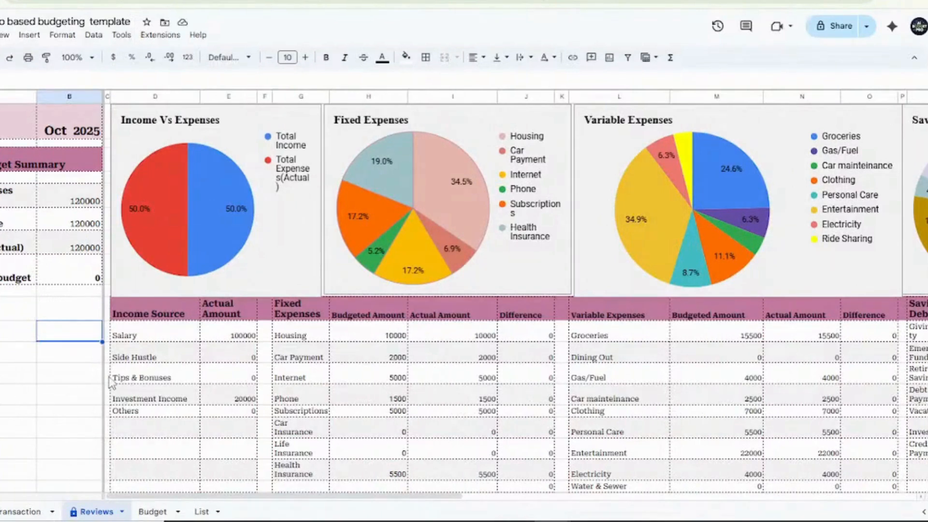
Examine the monthly budget tables and the budget data entries on the Budget sheet
click(153, 513)
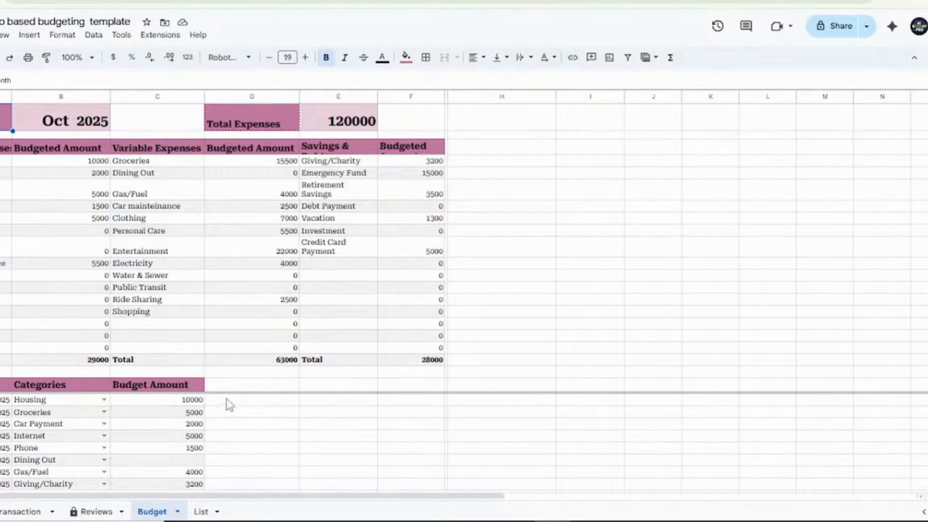
click(117, 411)
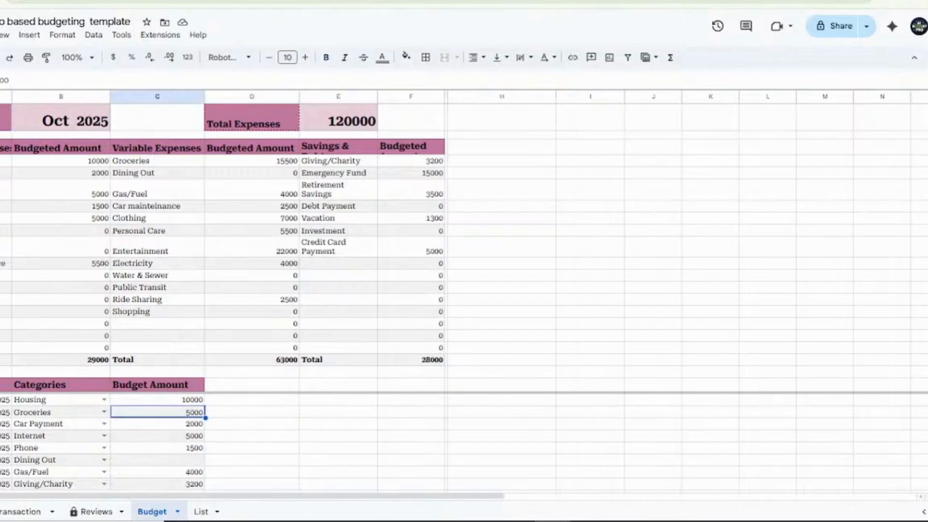
scroll(464, 444, down, 10)
scroll(464, 444, up, 10)
scroll(464, 444, down, 5)
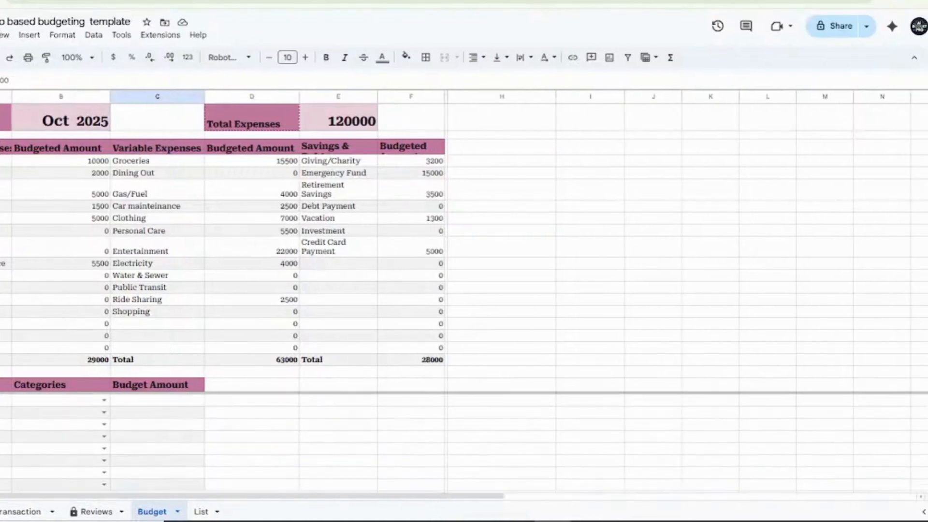
scroll(464, 443, up, 5)
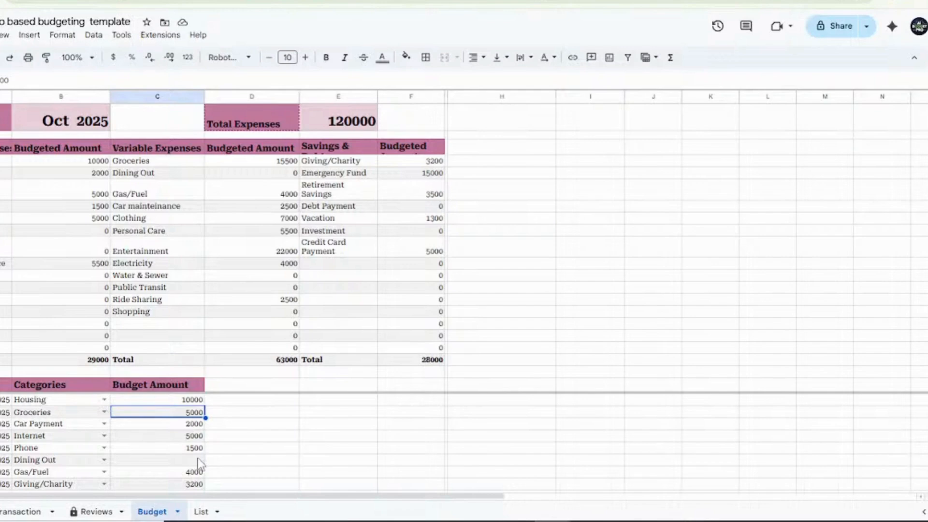
Review the Income and Fixed Expenses categories on the List sheet
click(201, 511)
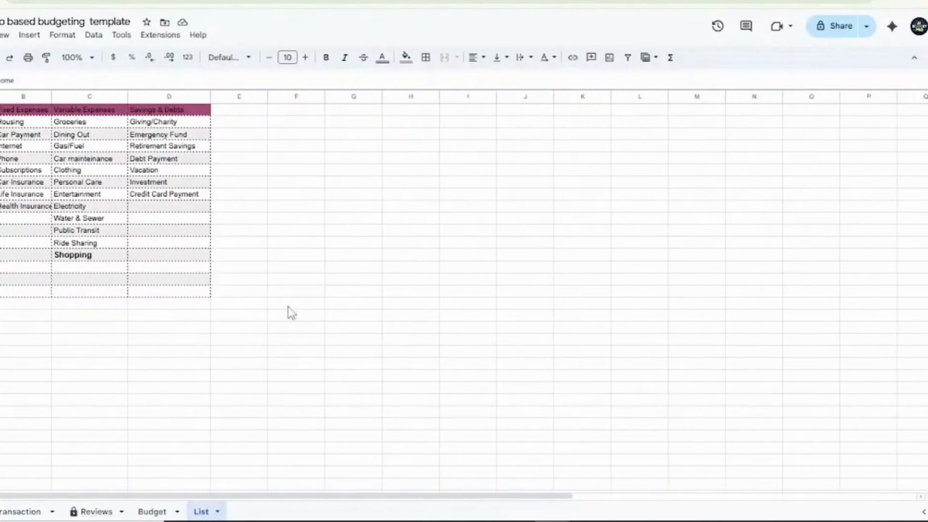
click(301, 172)
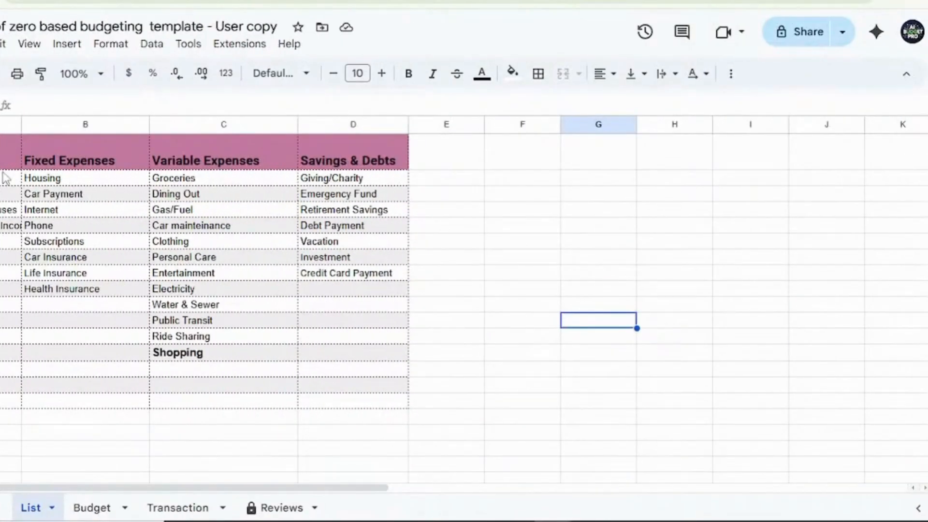
click(9, 154)
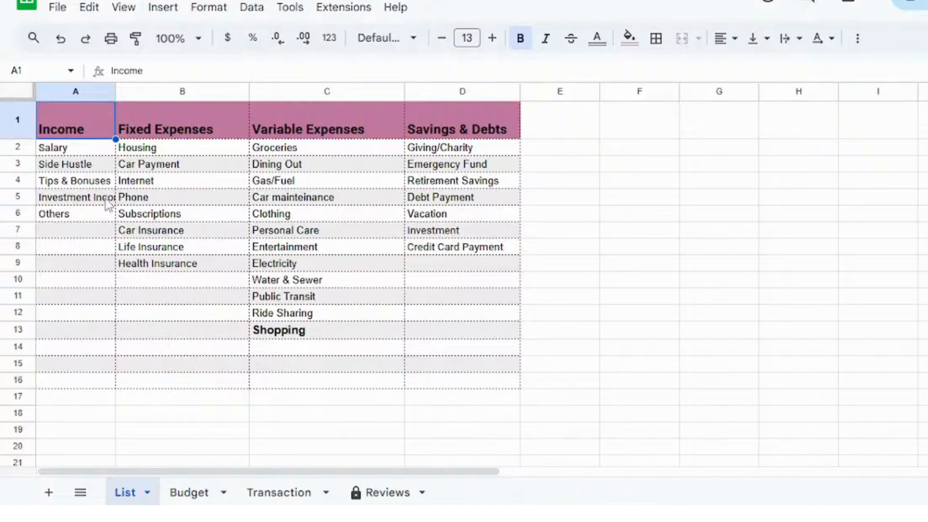
click(158, 152)
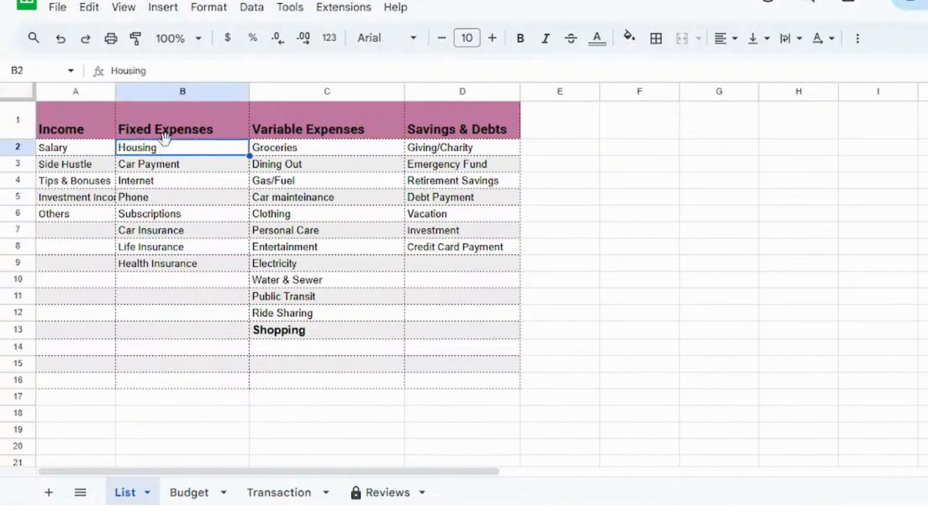
click(168, 137)
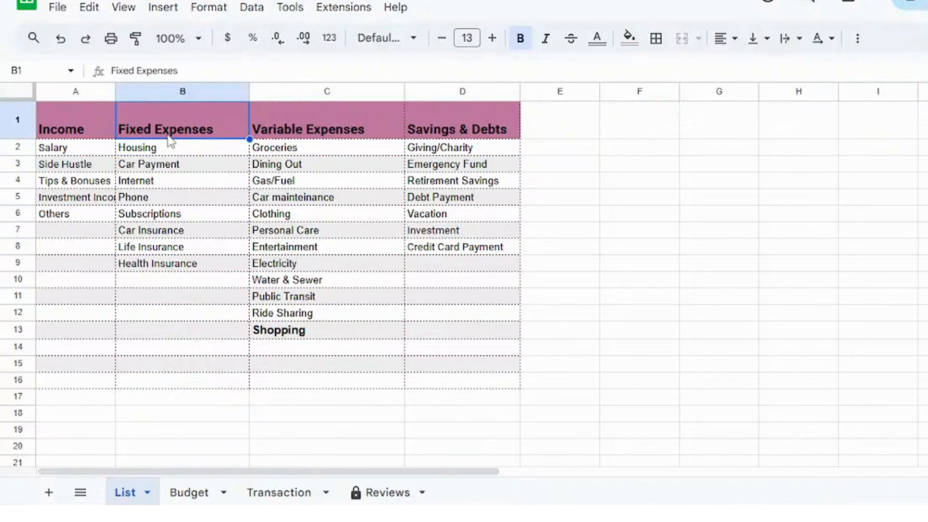
click(160, 149)
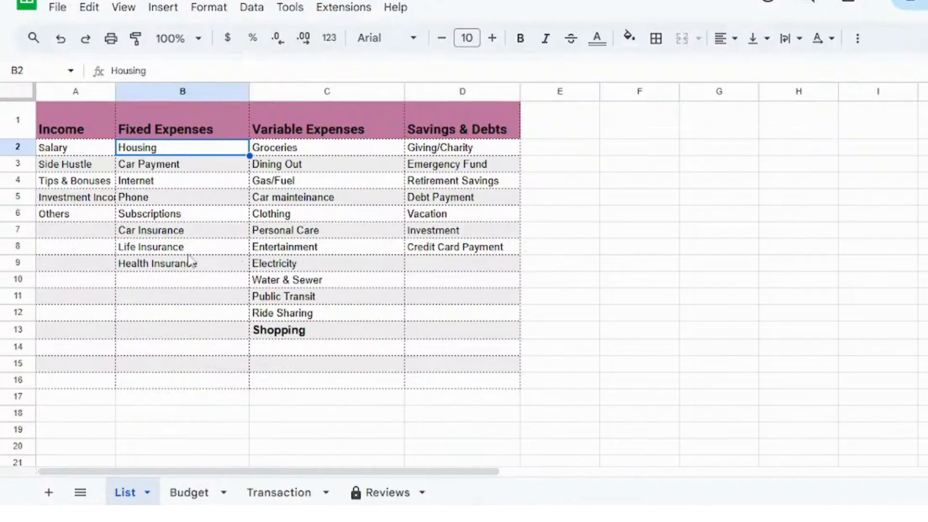
Review the Variable Expenses and Savings & Debts categories on the List sheet
click(329, 118)
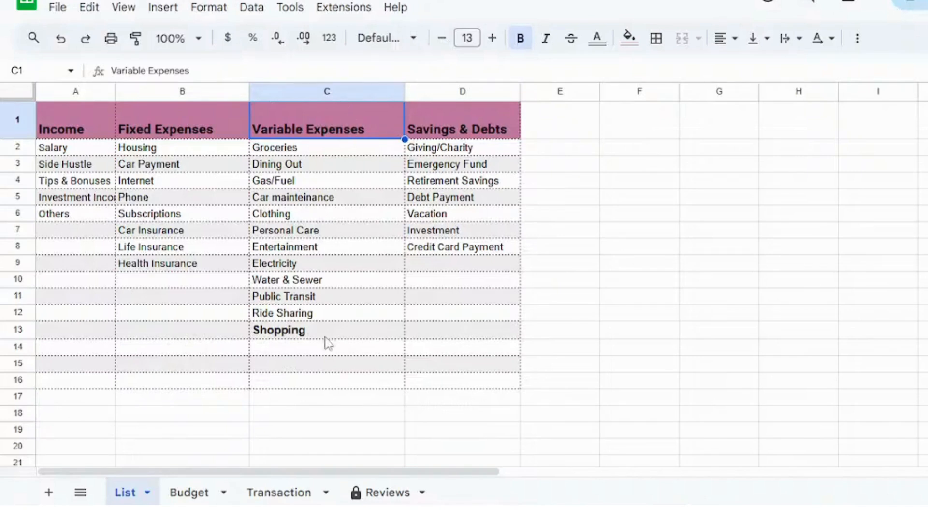
click(280, 333)
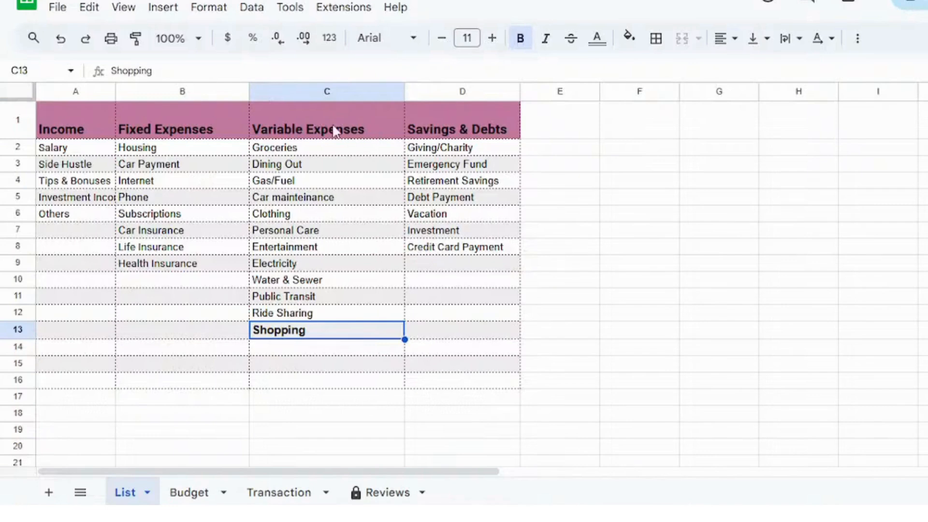
click(449, 138)
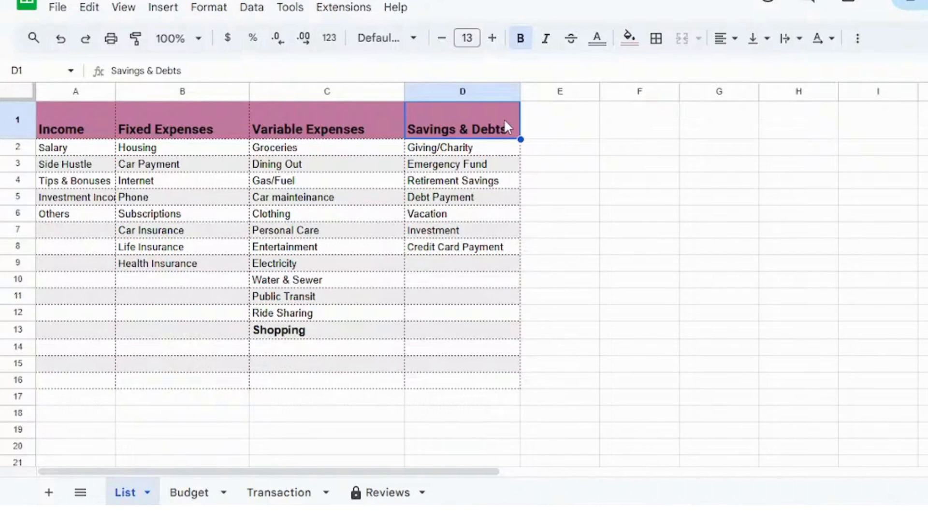
click(479, 166)
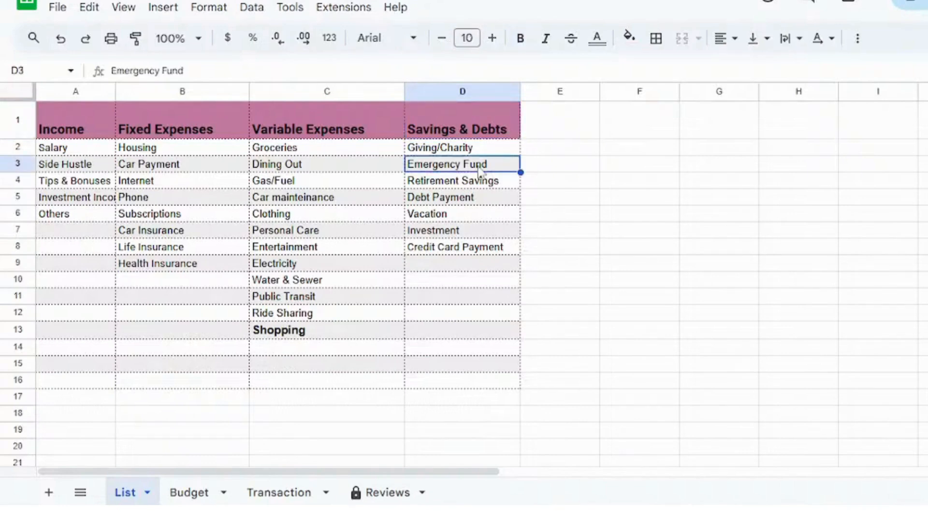
click(486, 134)
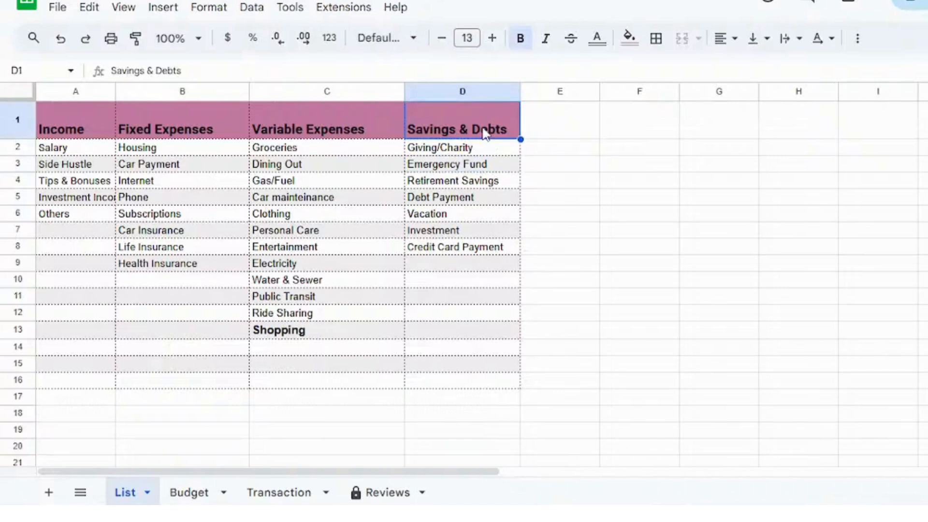
click(487, 185)
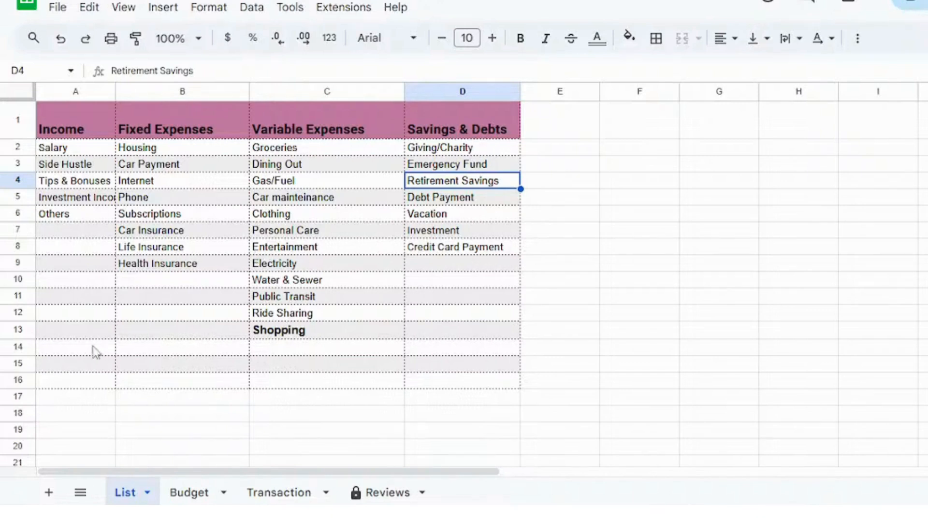
Widen column A on the Budget sheet to fit the Fixed Expenses header, and inspect the formulas in cells B4 and A4
click(193, 493)
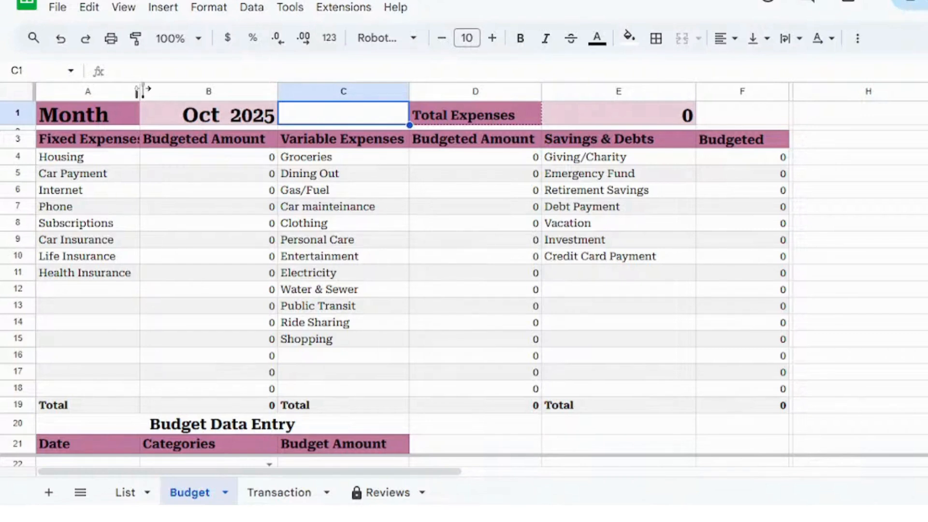
drag(141, 91, 165, 92)
click(197, 151)
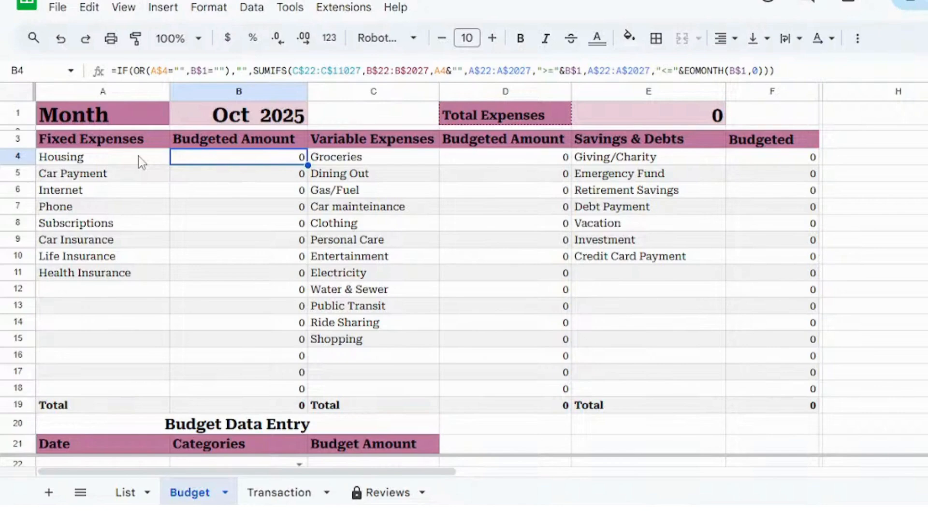
click(139, 156)
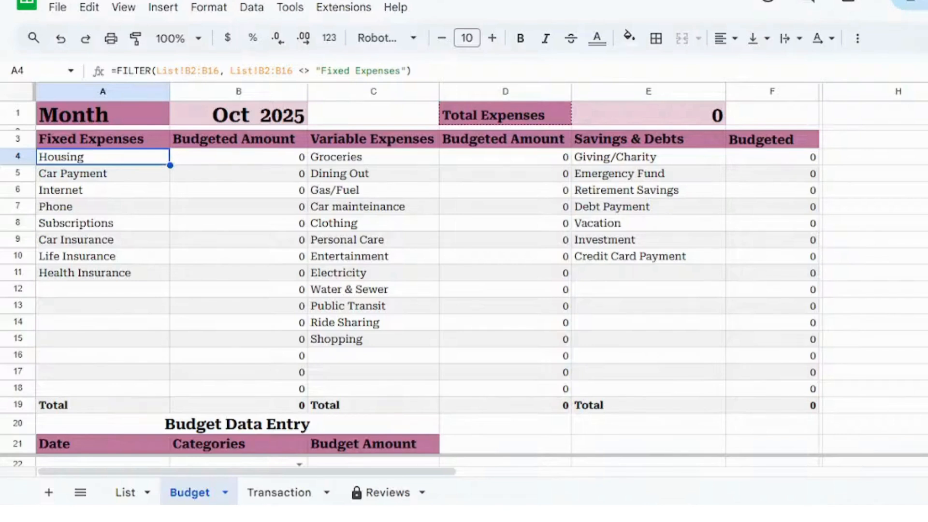
Zoom out the page and display the first empty rows of the Budget Data Entry table
click(926, 405)
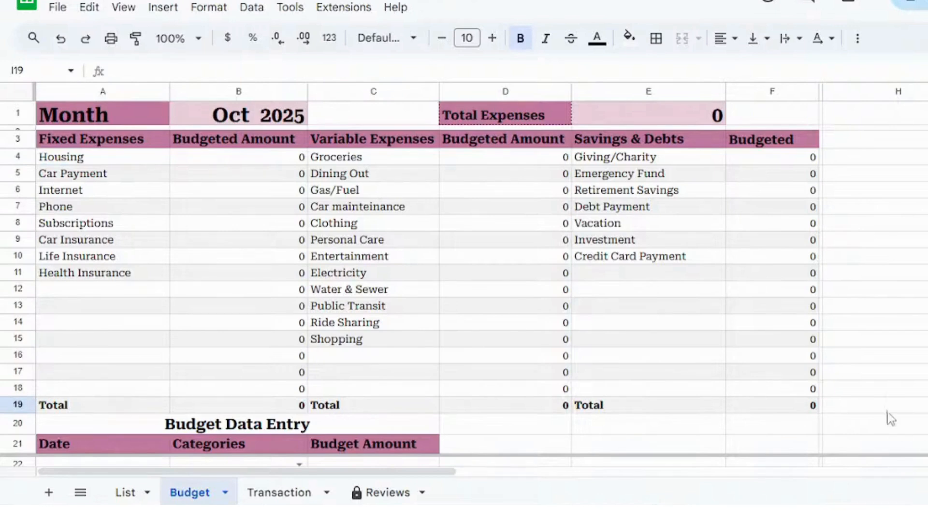
key(Left)
key(Down)
key(Down)
key(Down)
key(Down)
key(Down)
key(Down)
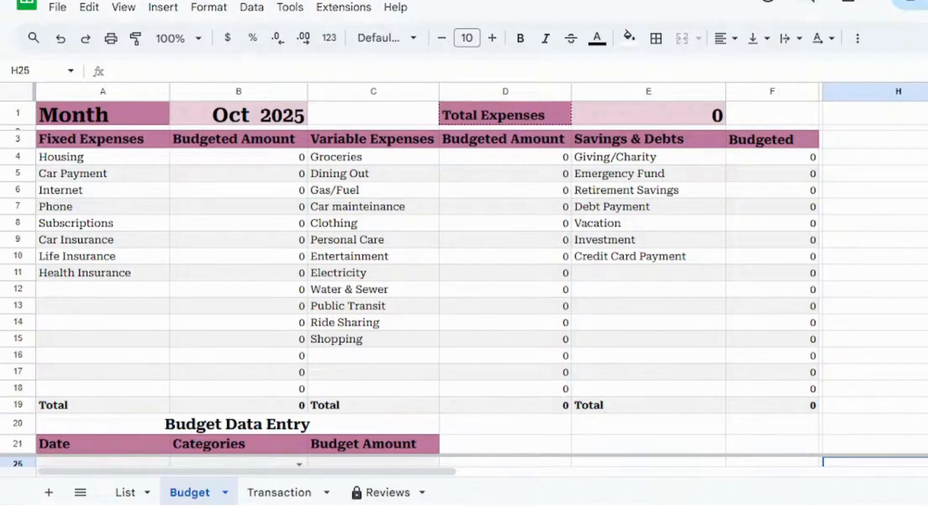
scroll(464, 462, down, 1)
key(ctrl+minus)
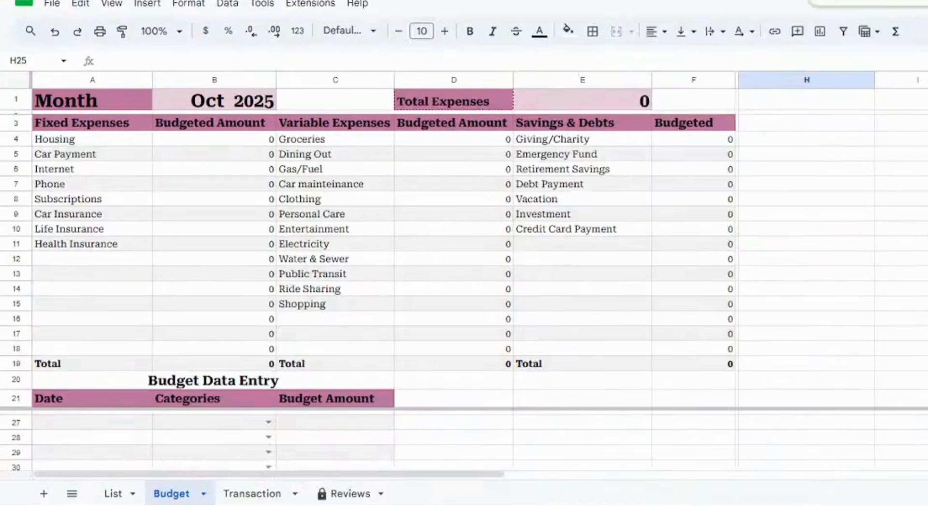
click(842, 107)
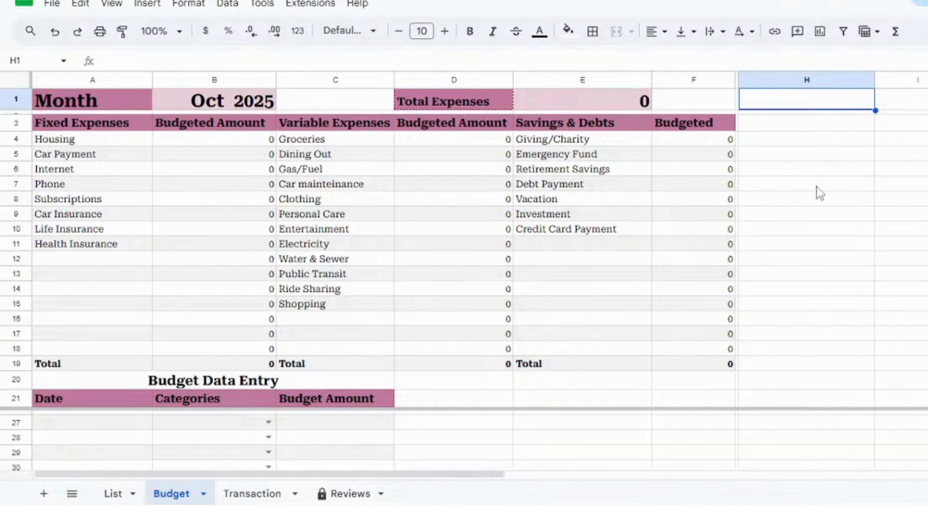
click(114, 422)
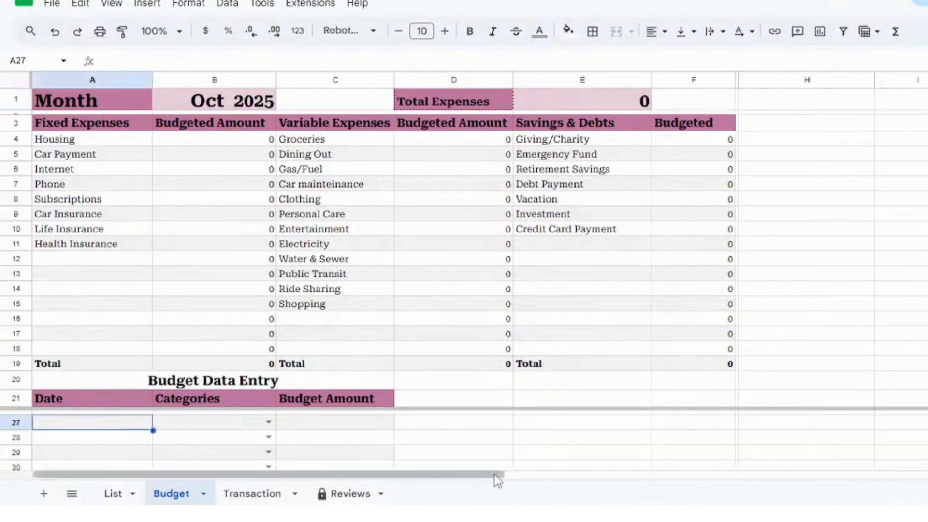
key(Up)
key(Up)
key(Up)
key(Up)
key(Up)
key(Up)
key(Up)
key(Up)
key(Up)
key(Up)
key(Up)
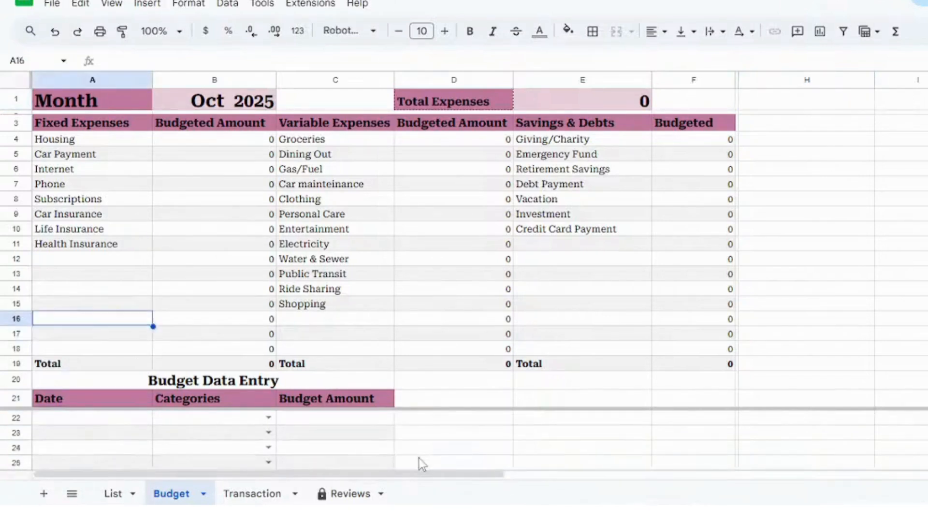
Check the date picker in cell A22 of the Budget Data Entry table, and close it without choosing a date
click(113, 425)
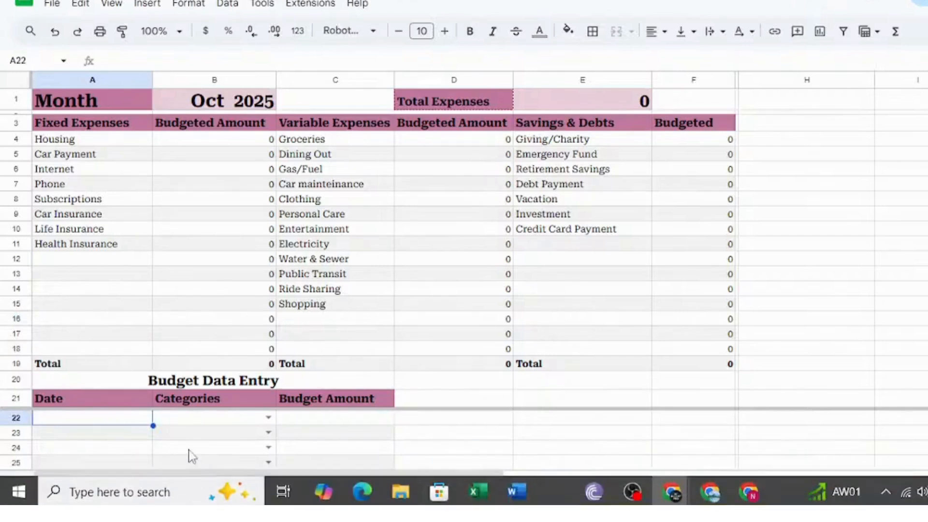
click(190, 439)
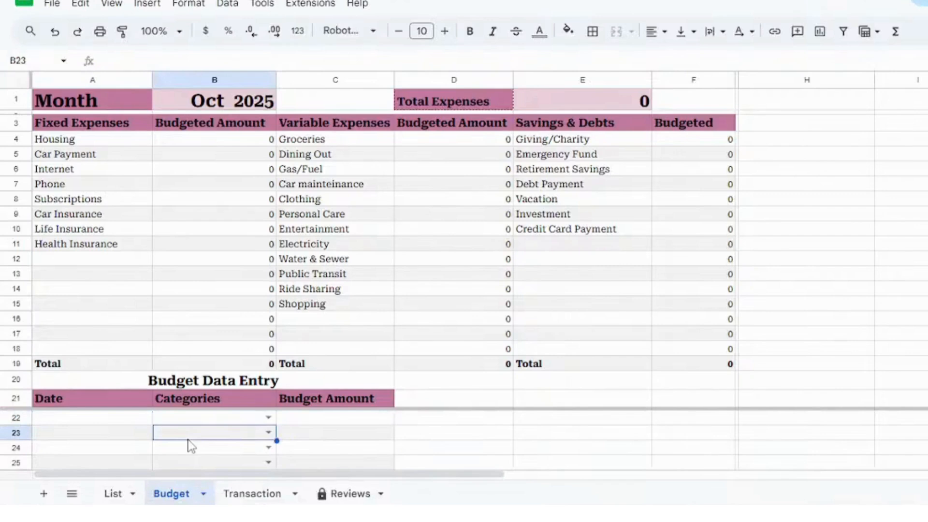
click(141, 417)
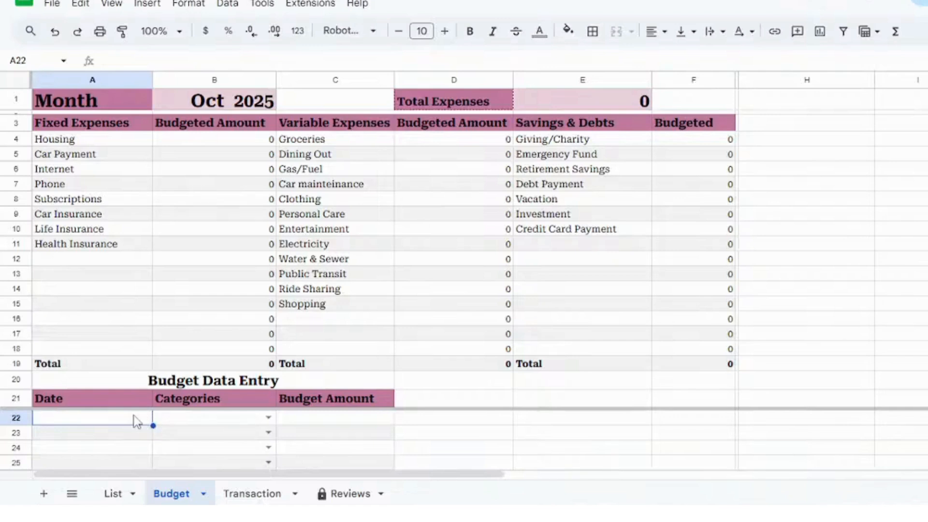
double_click(137, 421)
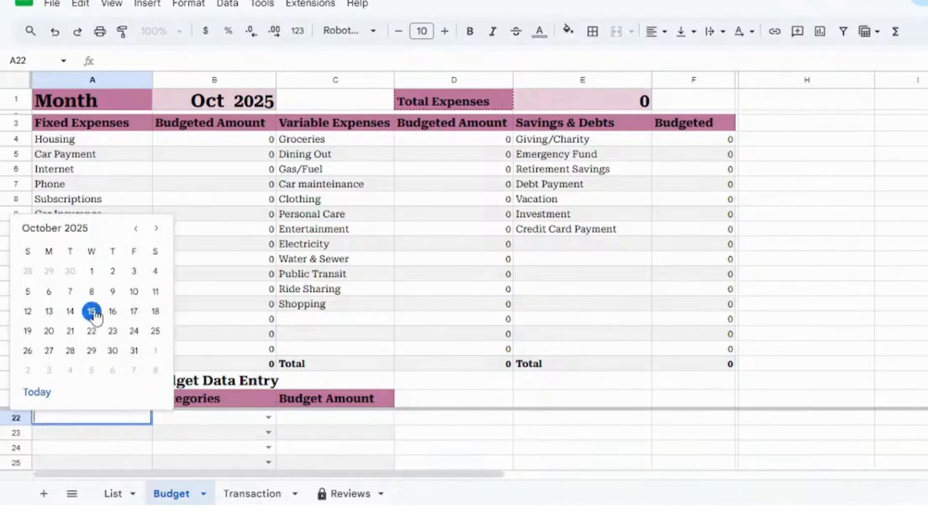
click(185, 432)
click(144, 421)
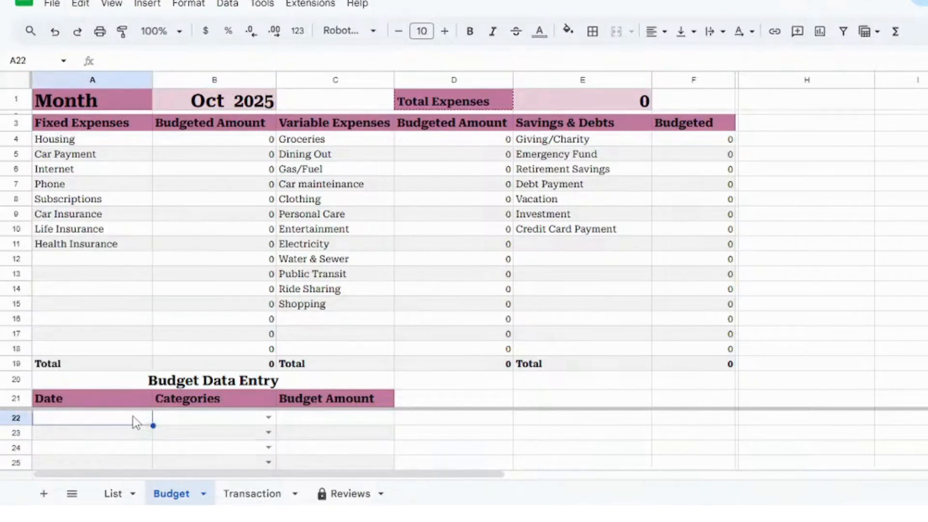
Fill row 22 of the Budget Data Entry table with the date 10/15/2025, the category Groceries and a budget amount of 5000
double_click(136, 422)
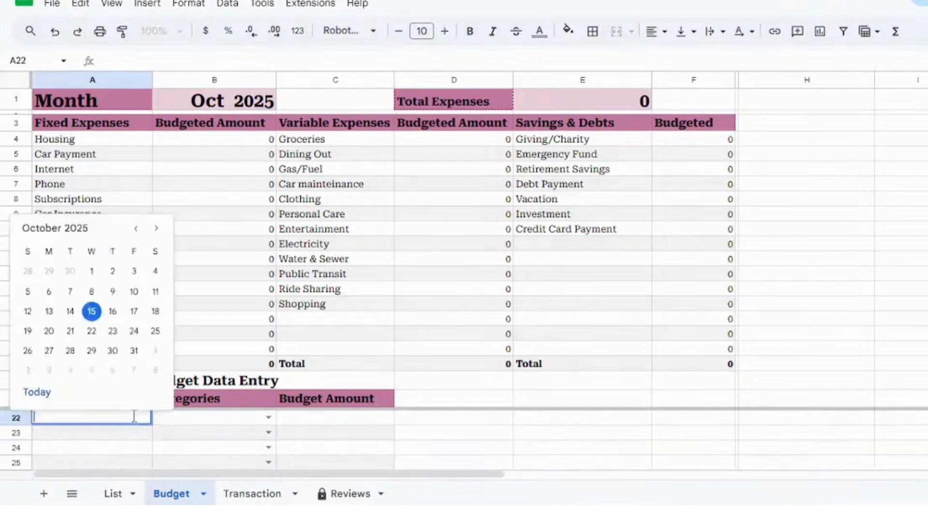
click(92, 312)
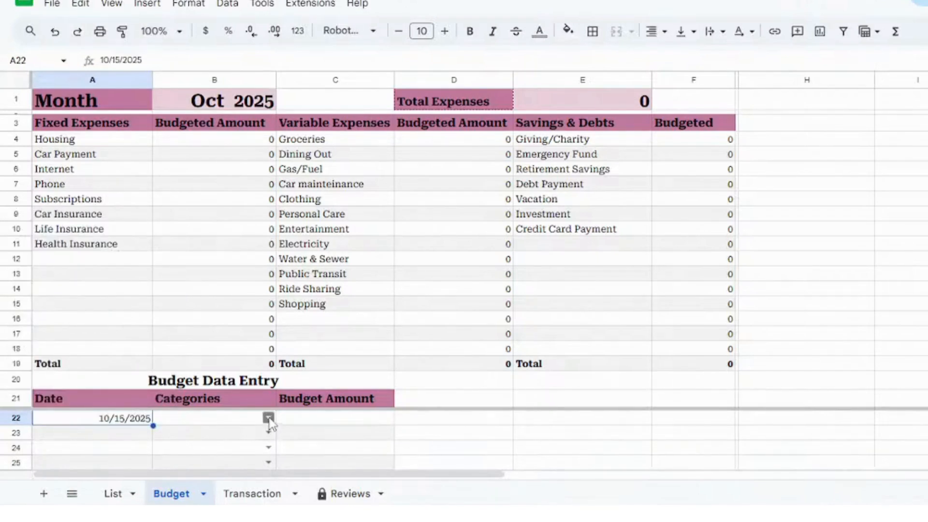
click(269, 419)
scroll(234, 143, down, 1)
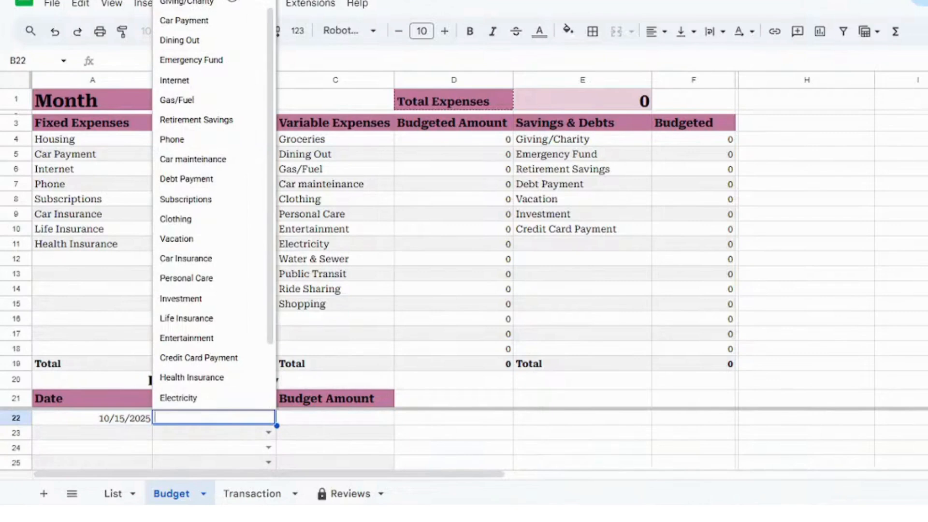
click(232, 1)
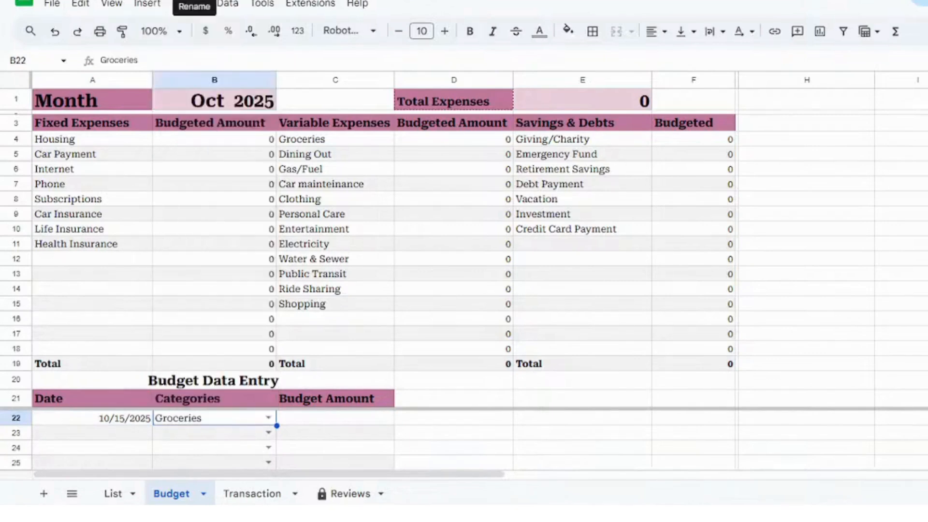
click(319, 417)
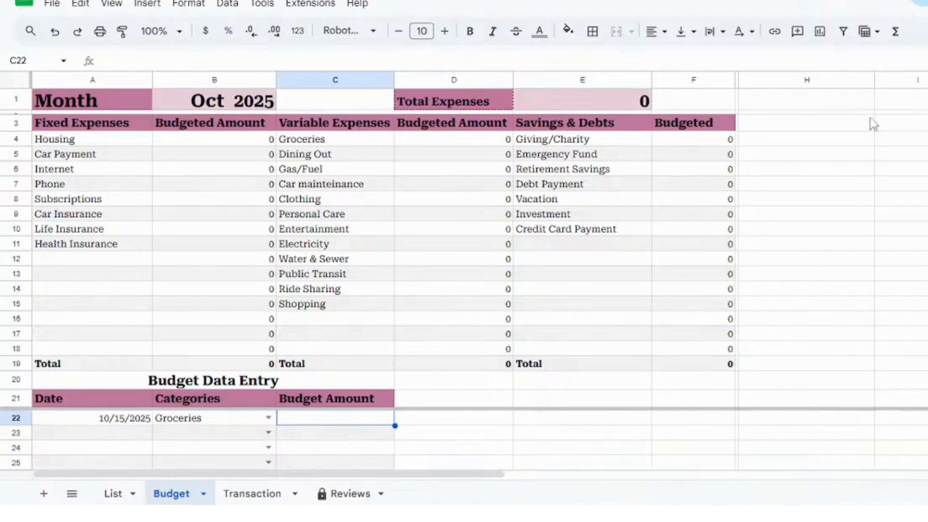
click(785, 101)
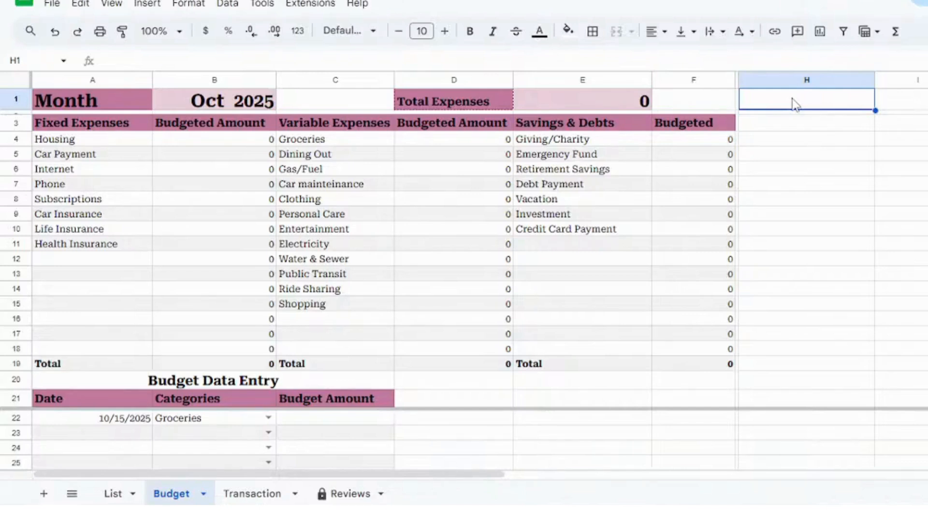
click(330, 419)
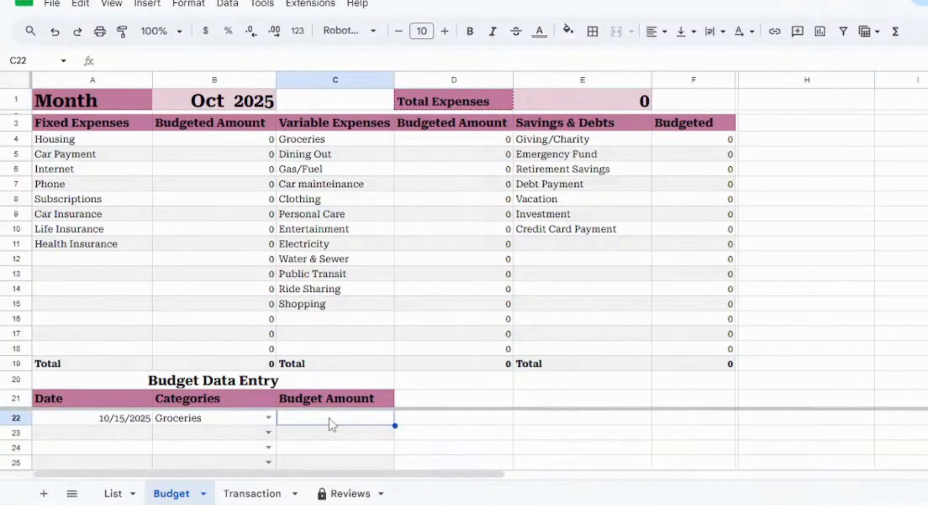
text(5000)
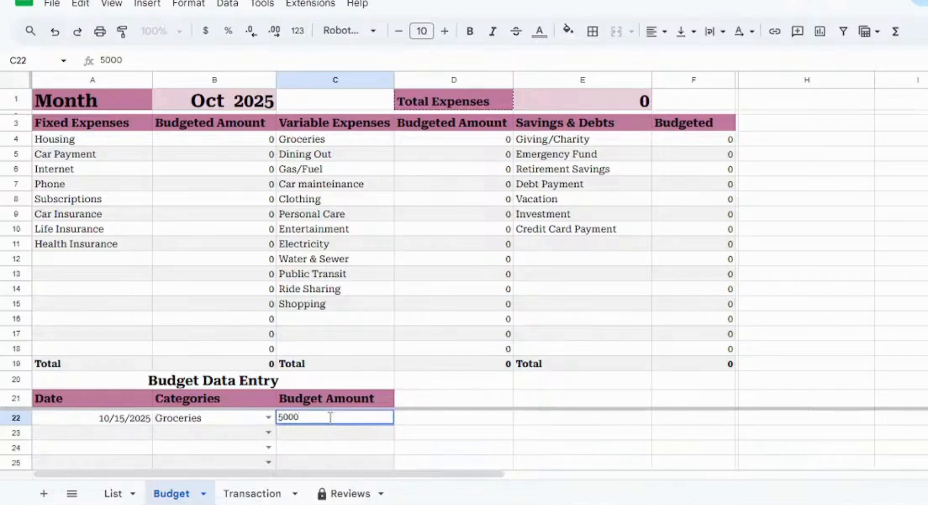
Add a Housing entry in row 23 of the Budget Data Entry table, dated 10/15/2025, with a budget amount of 10000
click(149, 439)
double_click(148, 438)
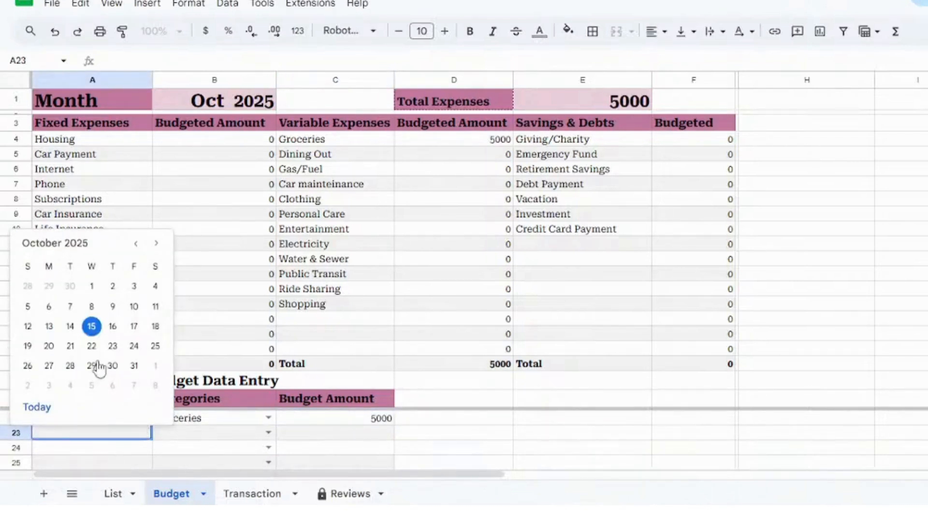
click(94, 330)
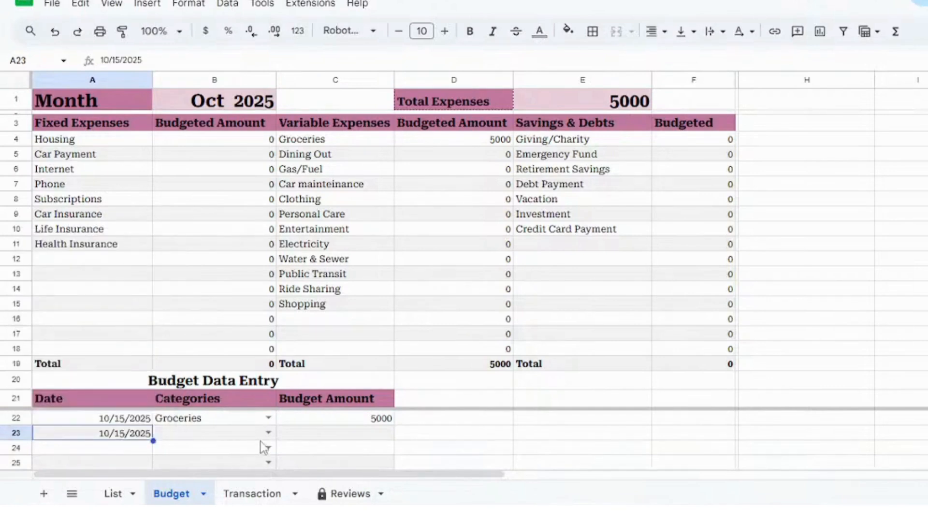
click(269, 432)
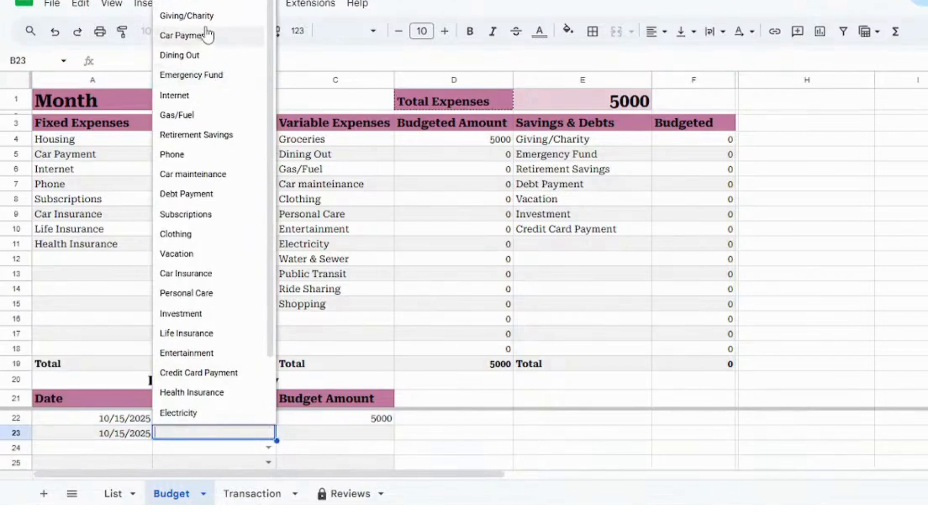
click(194, 0)
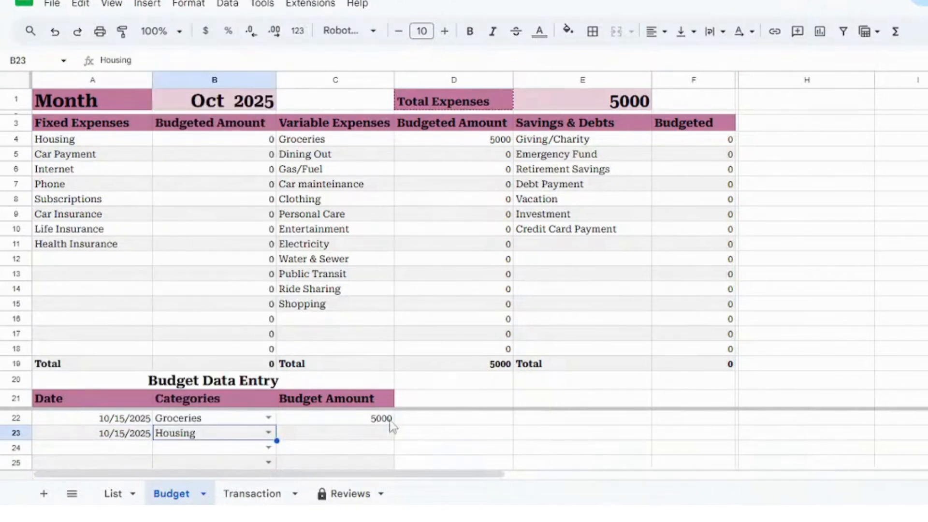
click(358, 435)
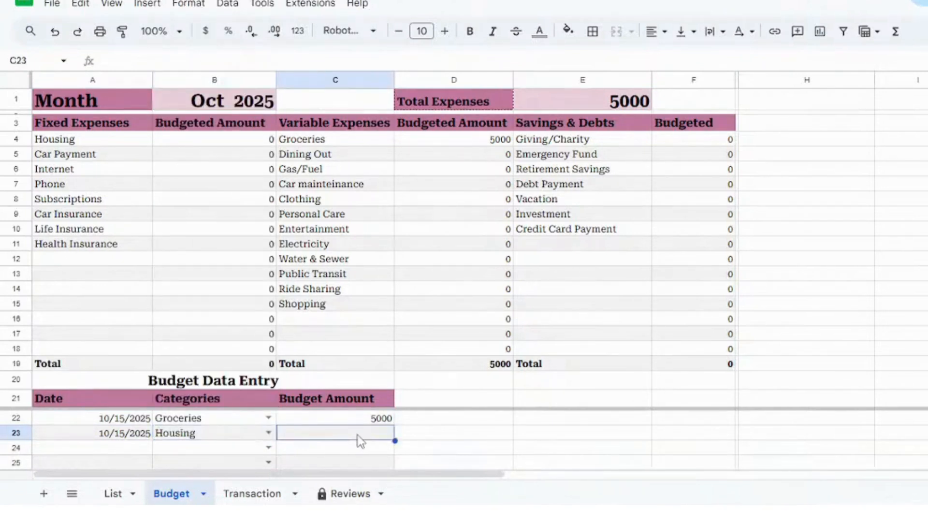
text(100)
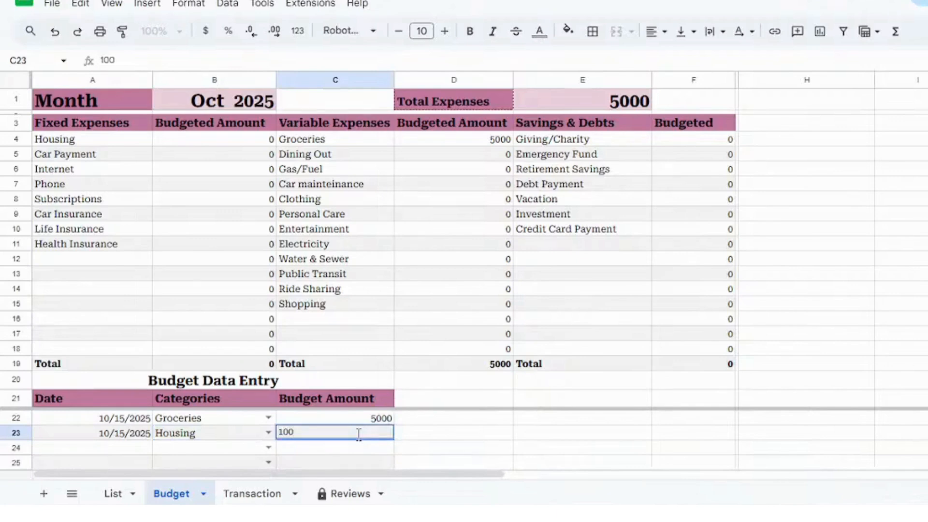
text(00)
Add a Dining Out entry in row 24 of the Budget Data Entry table, dated 10/15/2025, with a budget amount of 5000
click(132, 451)
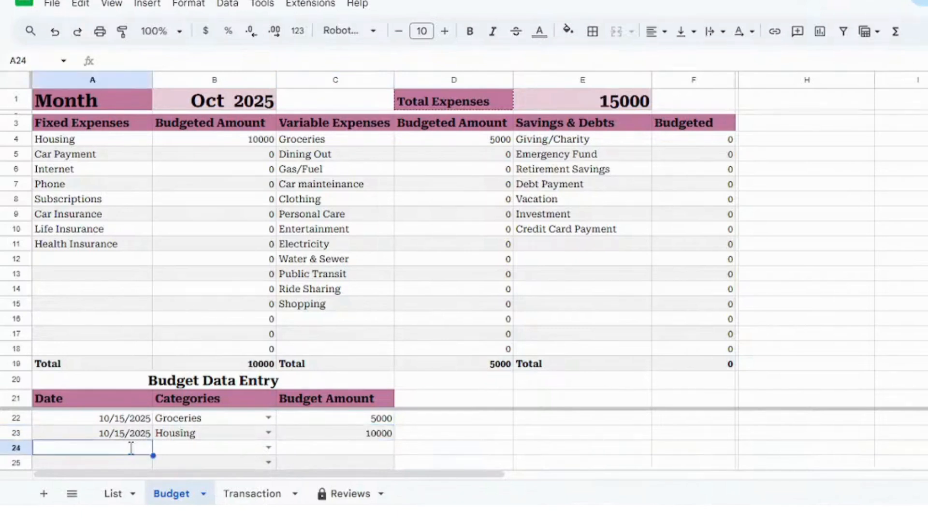
double_click(130, 449)
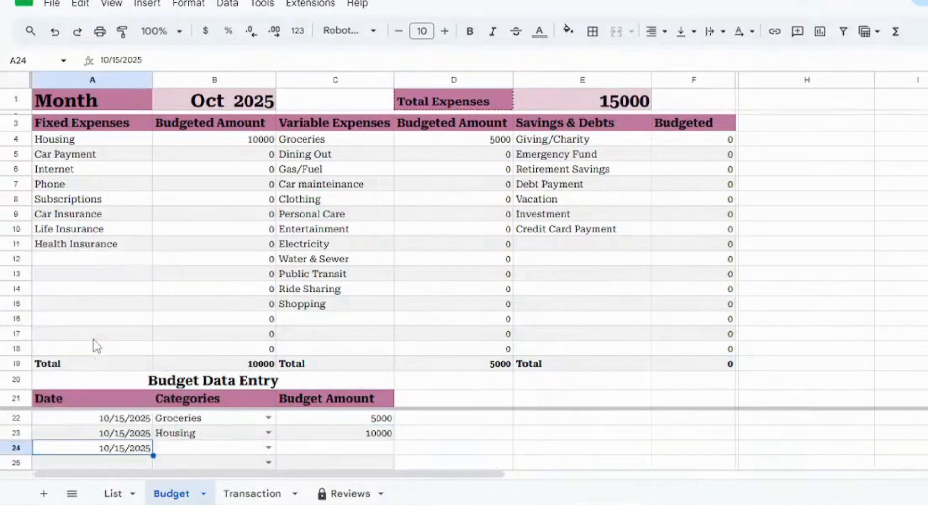
click(92, 342)
click(269, 448)
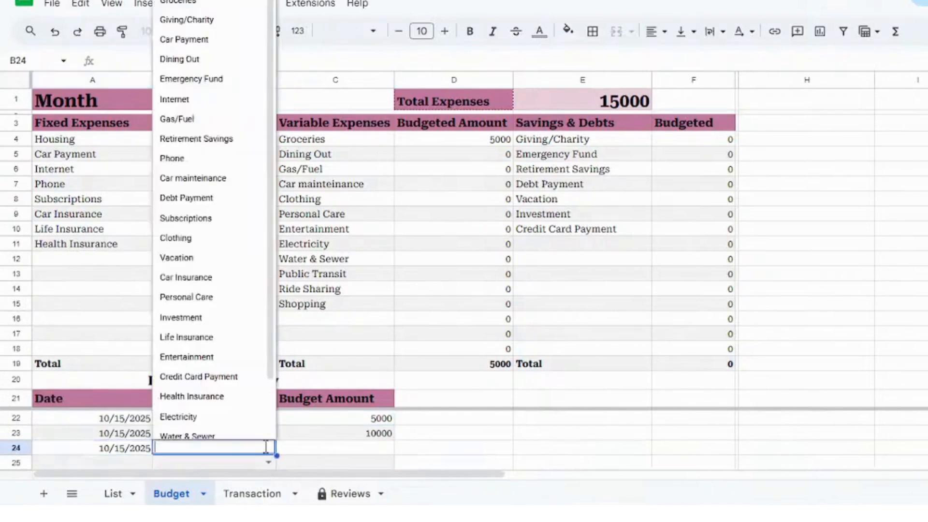
scroll(238, 208, down, 1)
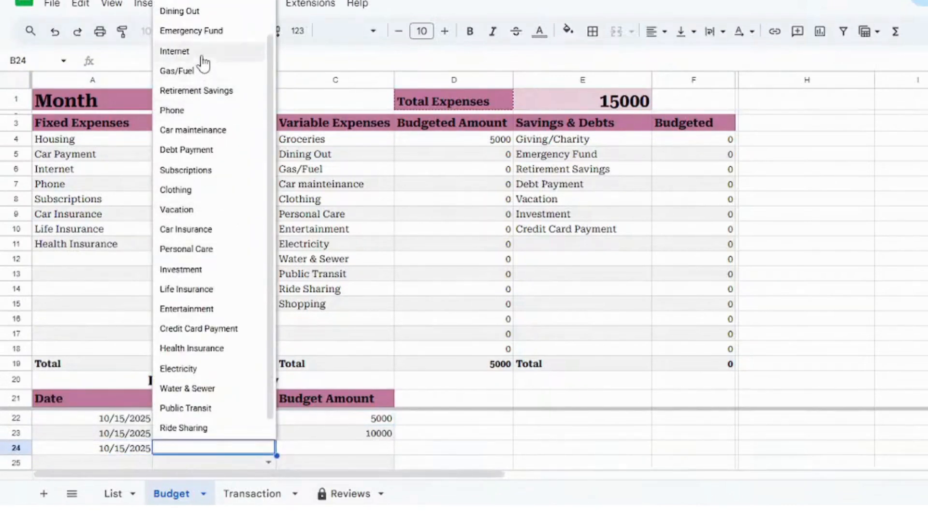
click(180, 12)
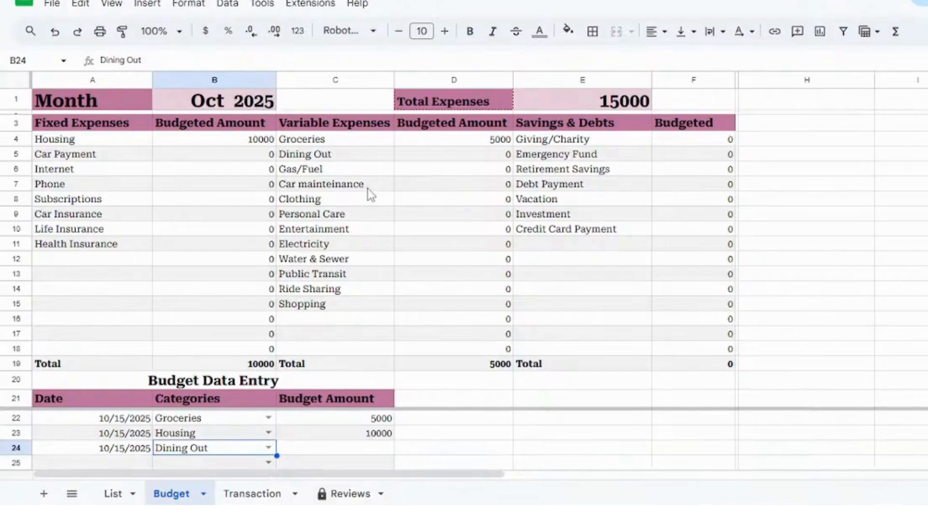
click(361, 451)
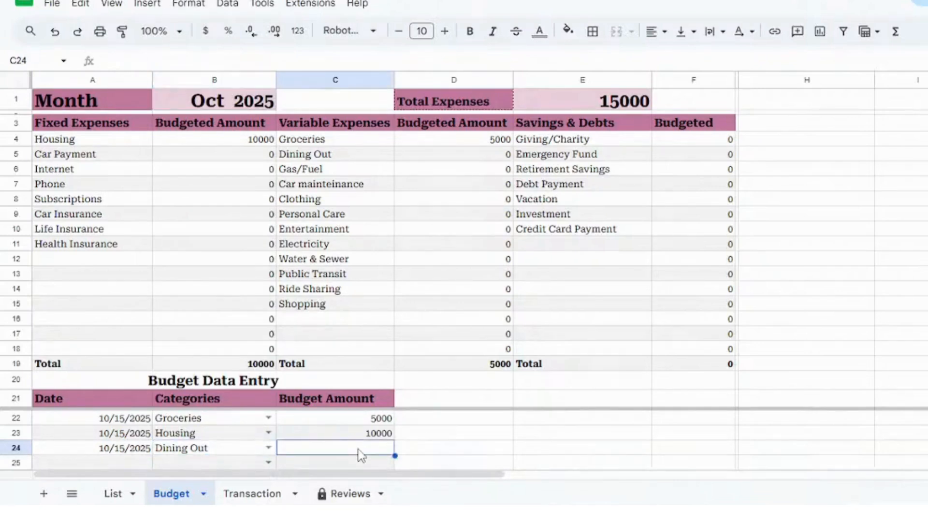
text(5000)
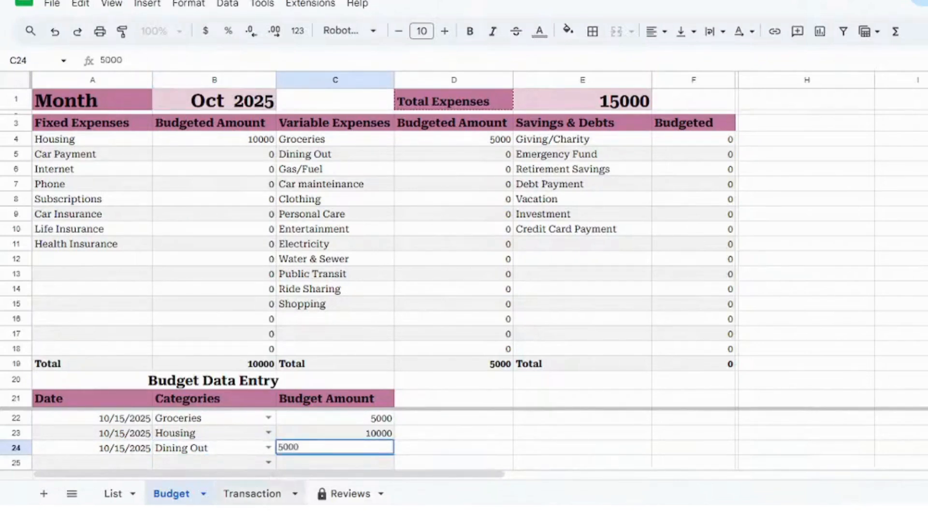
Add a Personal Care entry in row 25 of the Budget Data Entry table, dated 10/15/2025, with a budget amount of 10000
click(139, 467)
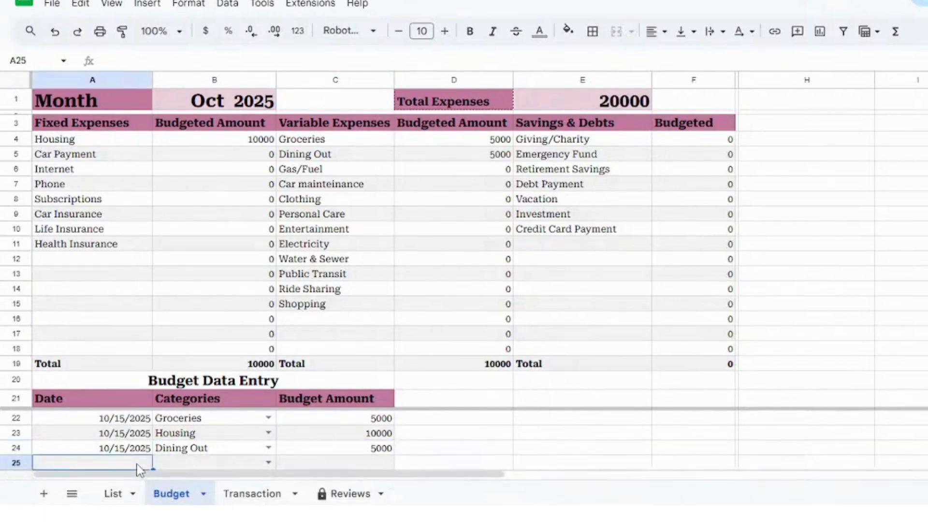
double_click(139, 467)
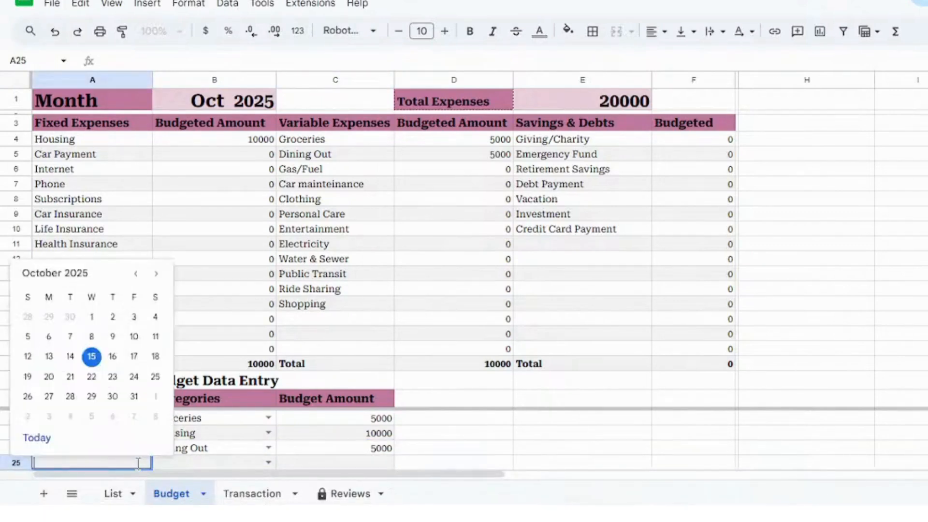
click(92, 357)
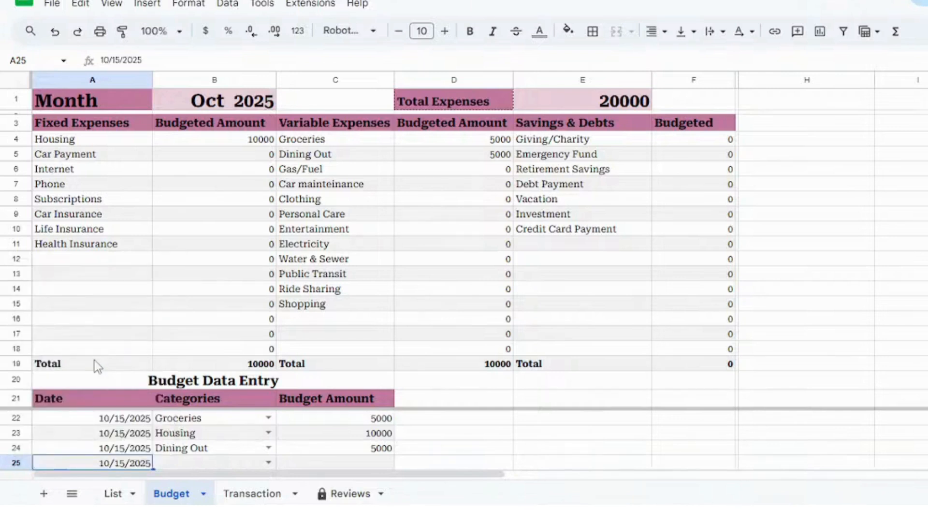
click(268, 463)
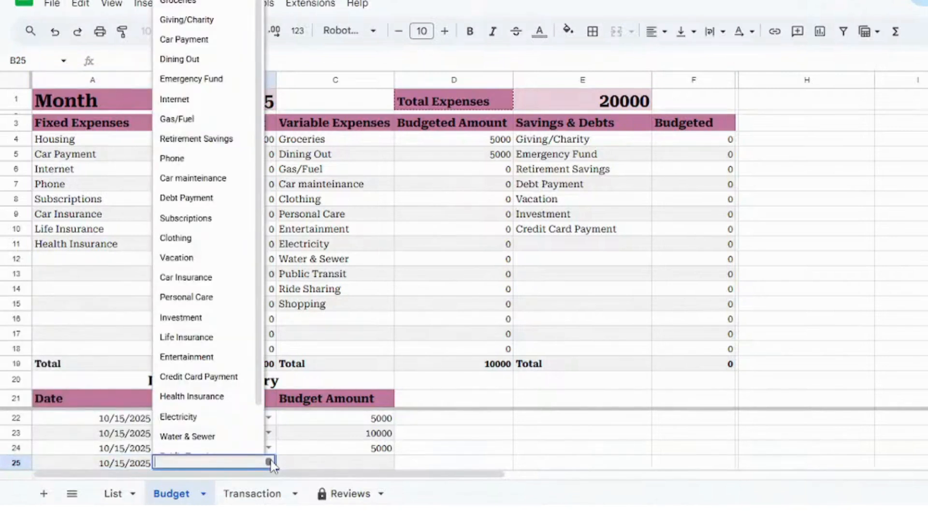
click(203, 299)
click(369, 465)
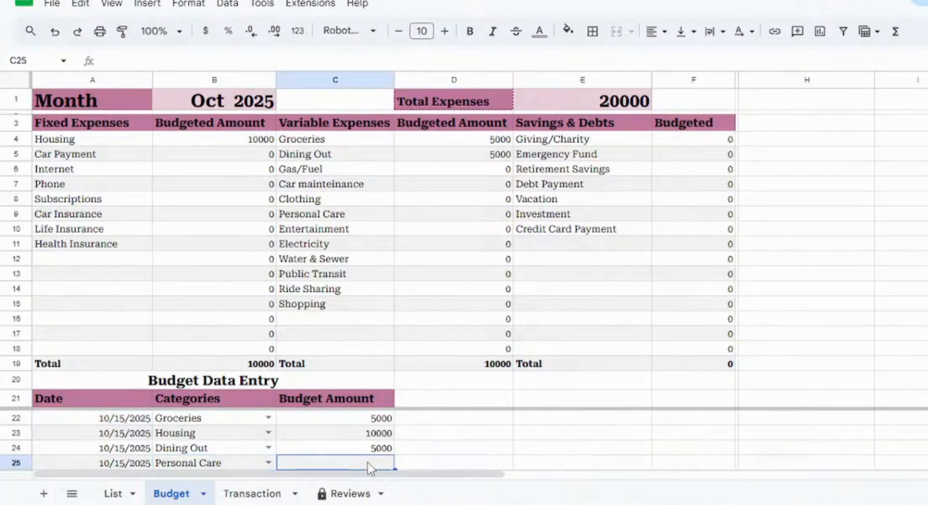
text(1000)
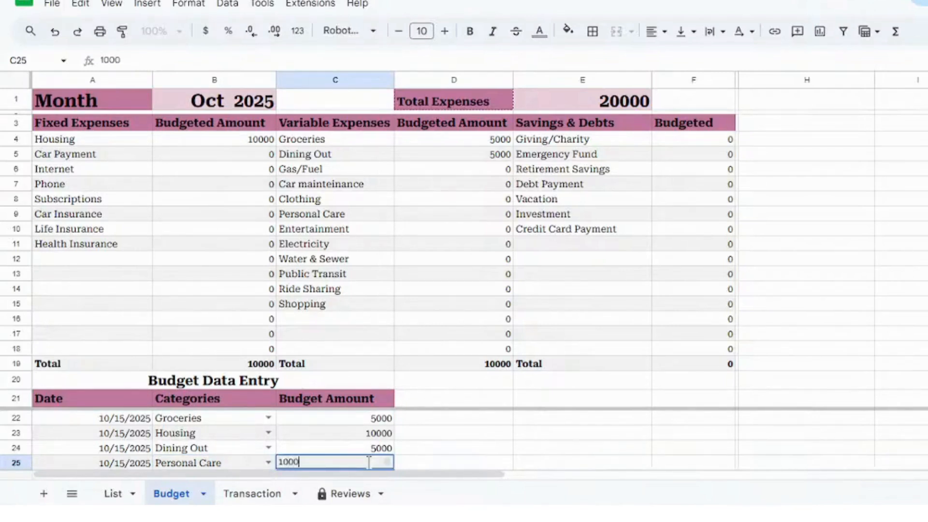
text(0)
click(423, 437)
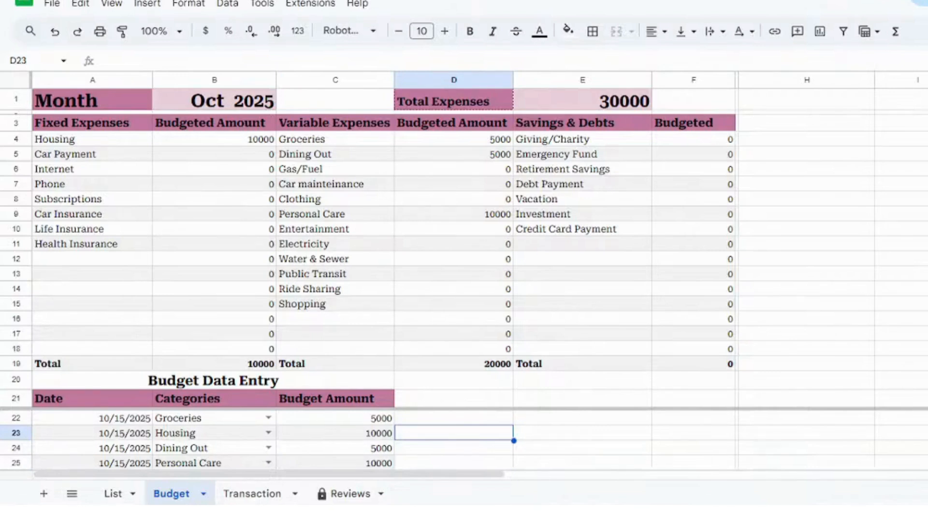
scroll(464, 440, down, 20)
scroll(464, 440, up, 20)
scroll(464, 440, down, 20)
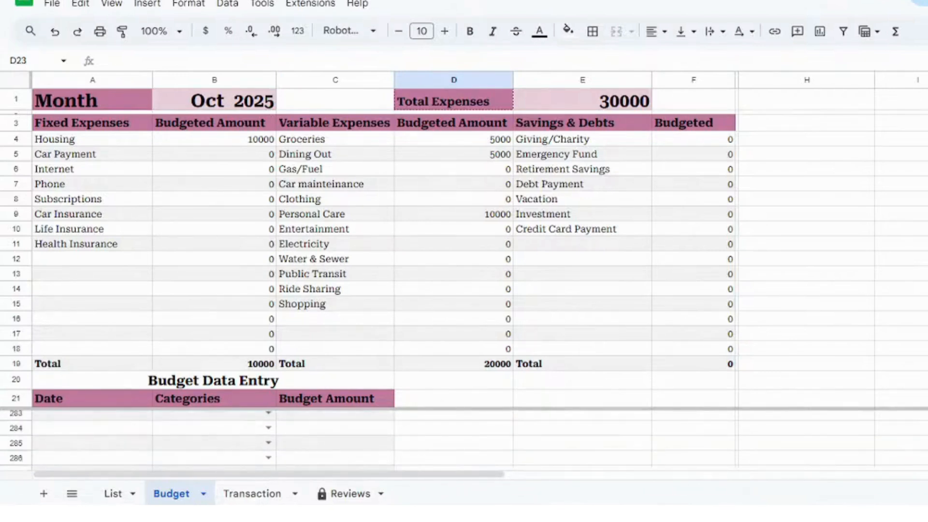
scroll(464, 439, up, 20)
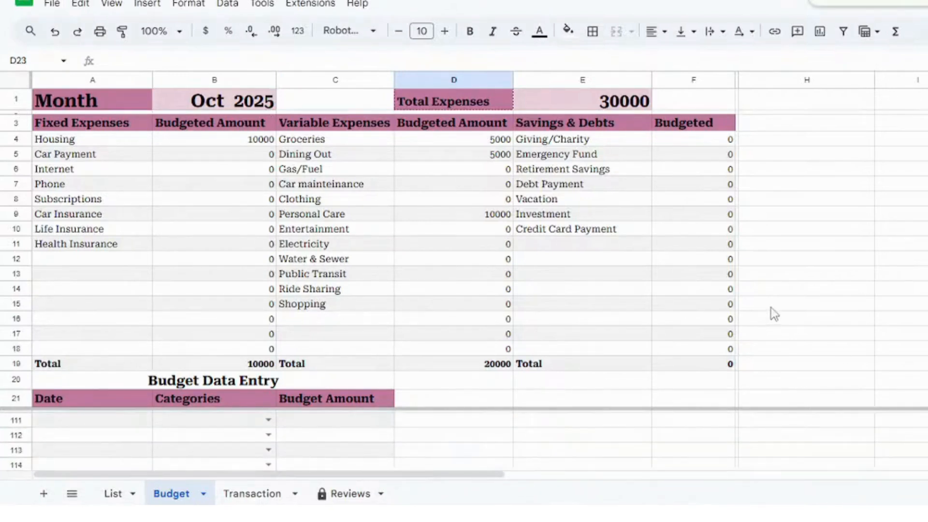
Add a Public Transit entry in row 26 of the Budget Data Entry table, dated 10/15/2025, with a budget amount of 4000
key(ctrl+minus)
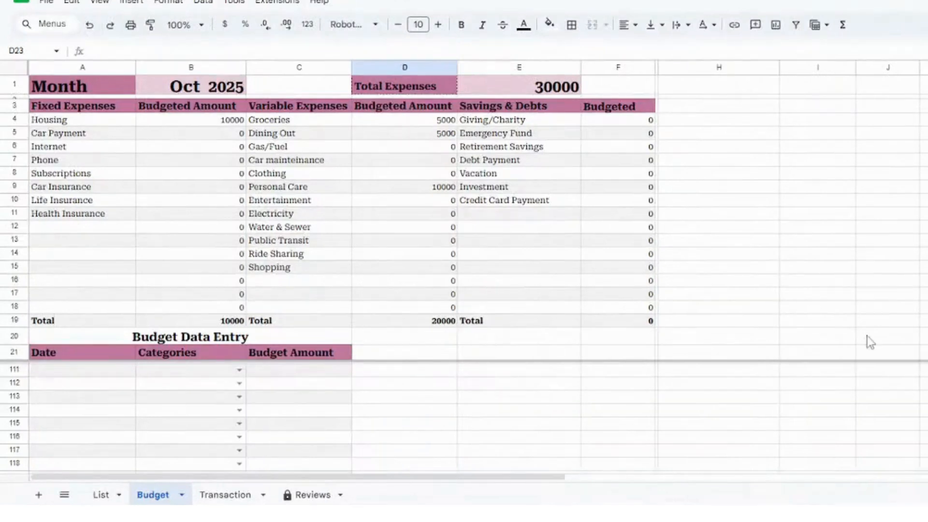
scroll(464, 416, up, 20)
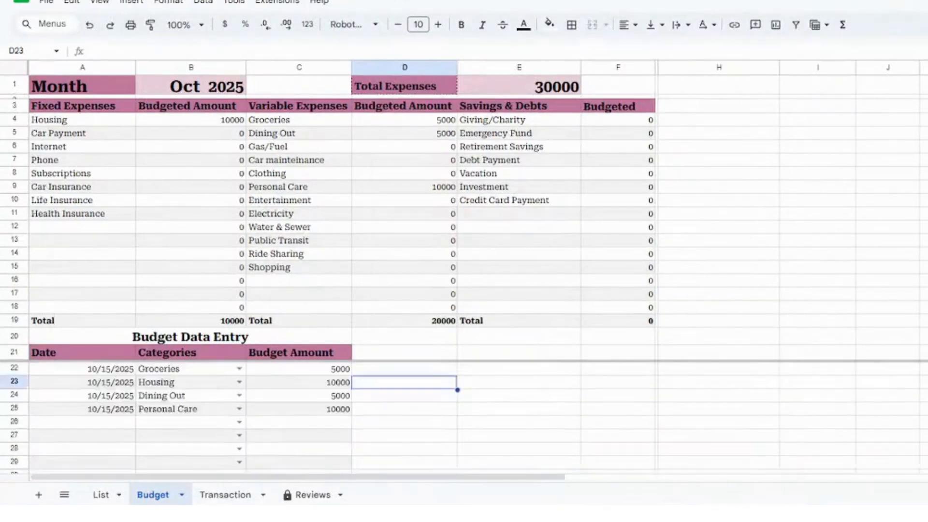
double_click(117, 413)
click(113, 423)
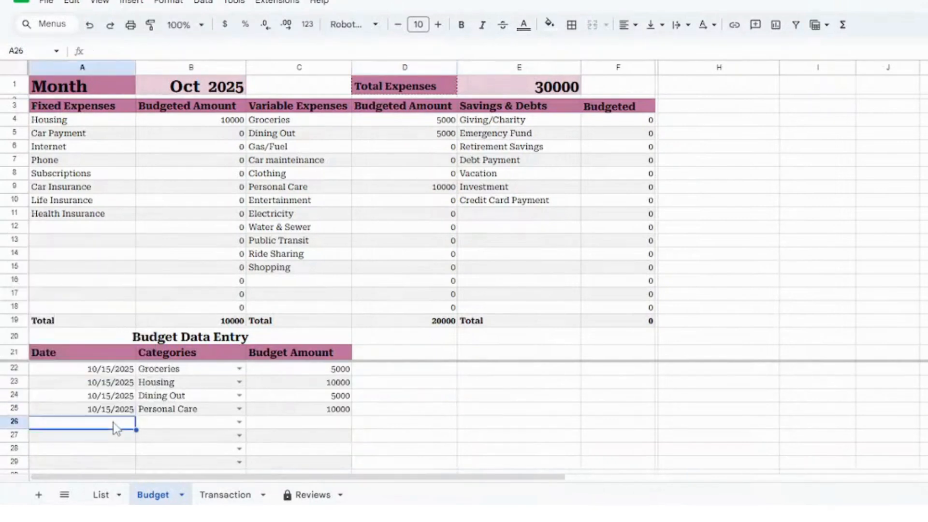
double_click(115, 428)
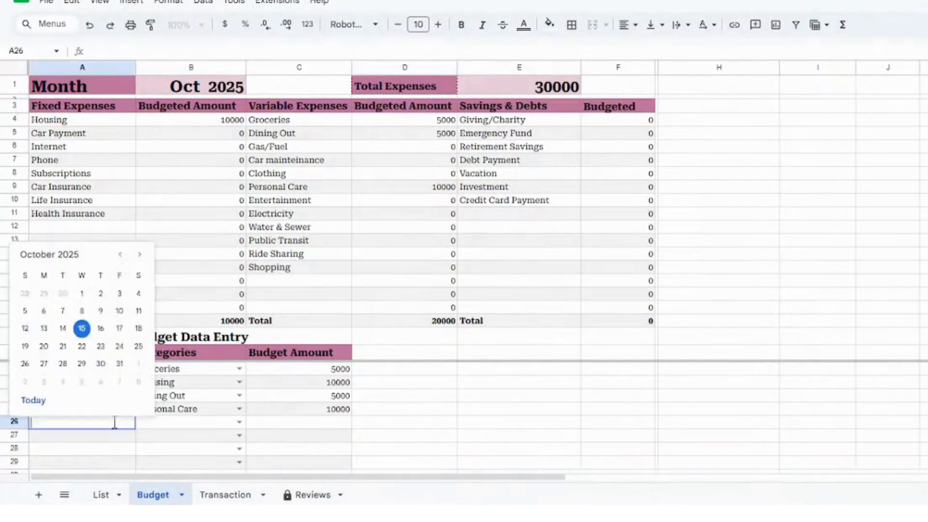
click(82, 329)
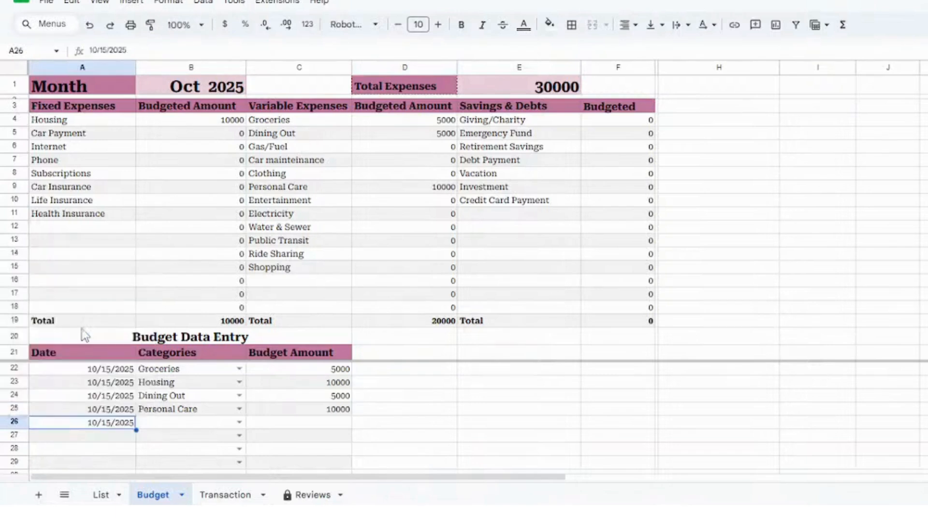
click(240, 422)
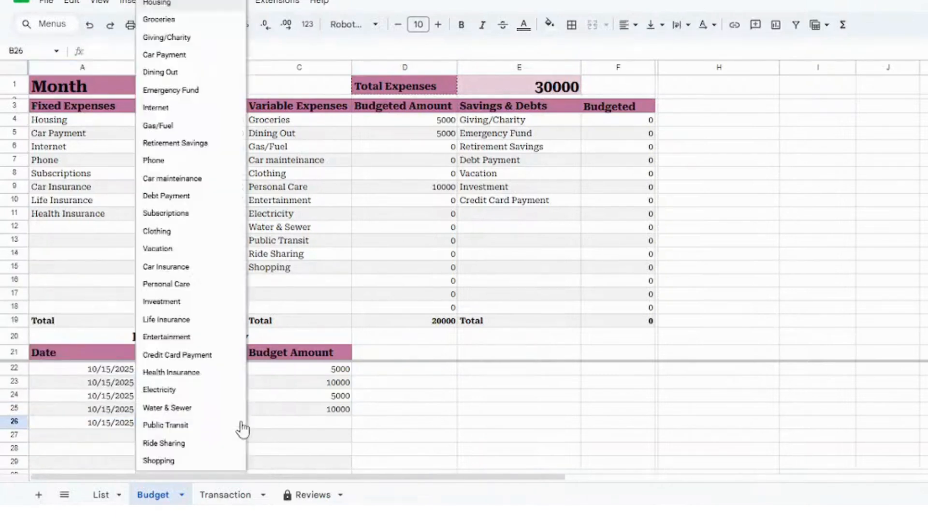
click(181, 427)
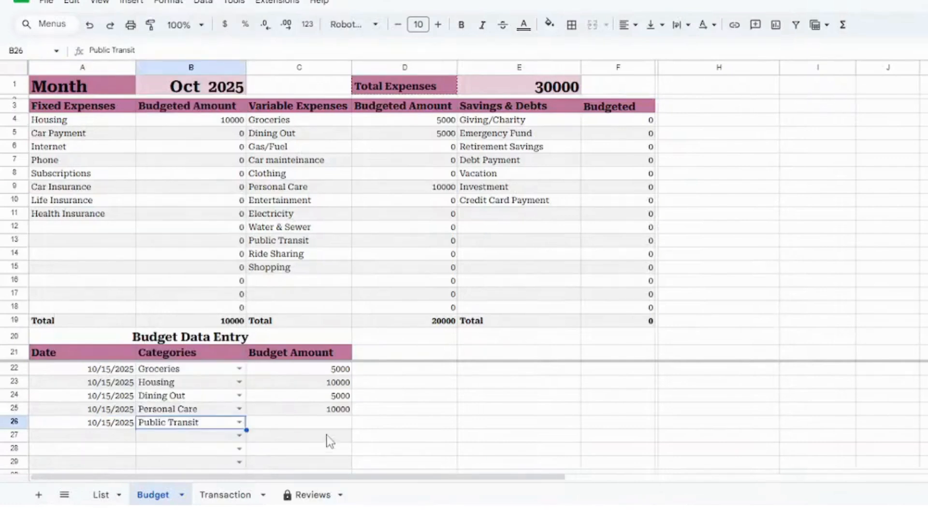
click(314, 423)
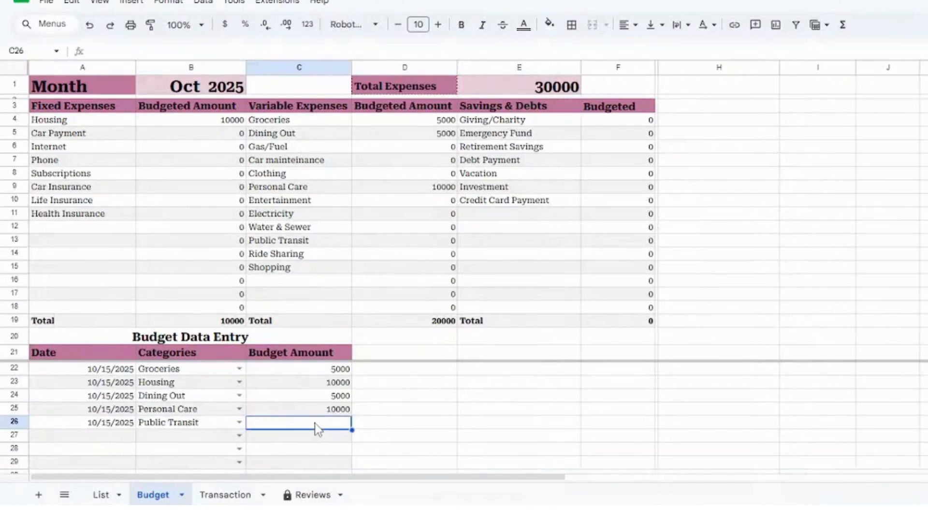
text(4000)
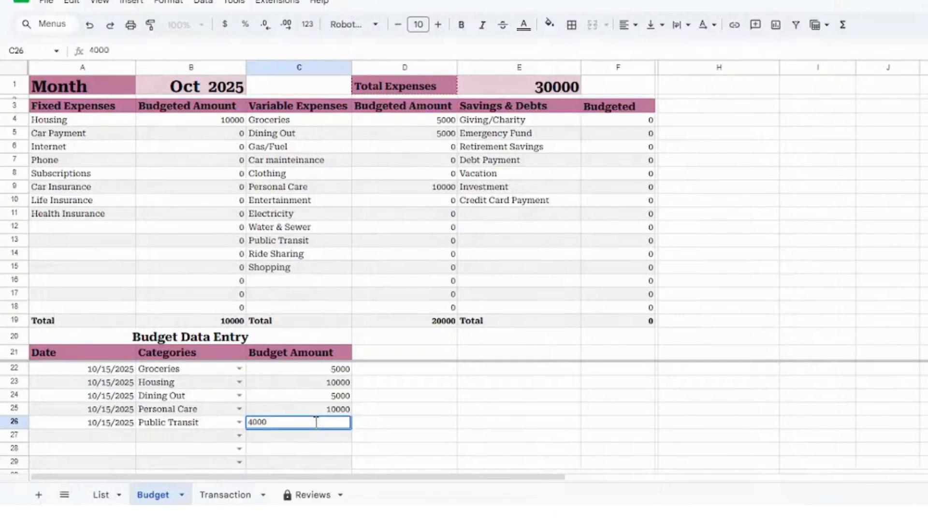
text(0)
key(BackSpace)
click(433, 398)
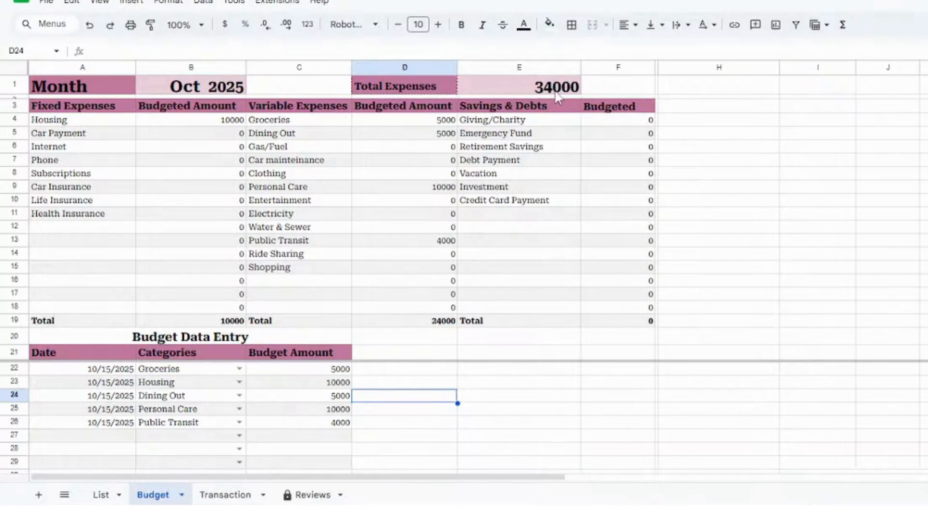
Add an Emergency Fund entry in row 27 of the Budget Data Entry table, dated 10/15/2025, with a budget amount of 5000
double_click(120, 436)
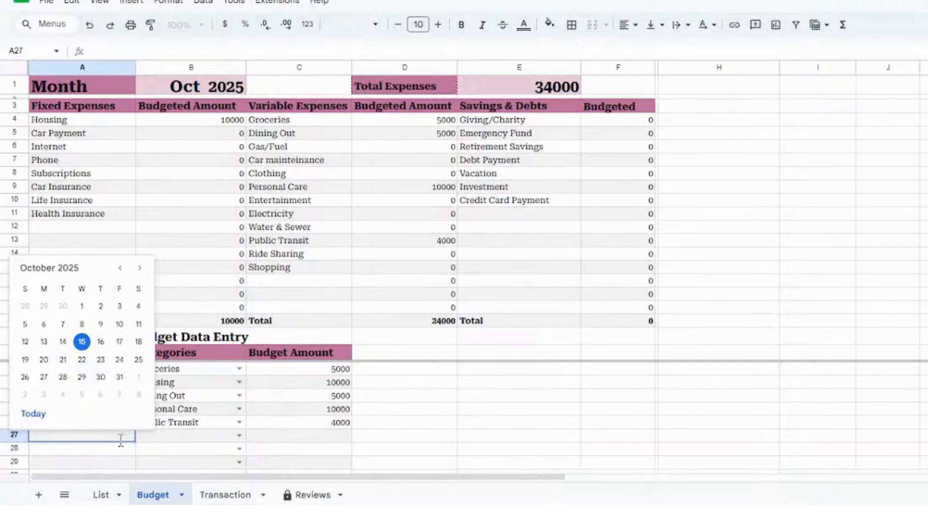
click(81, 343)
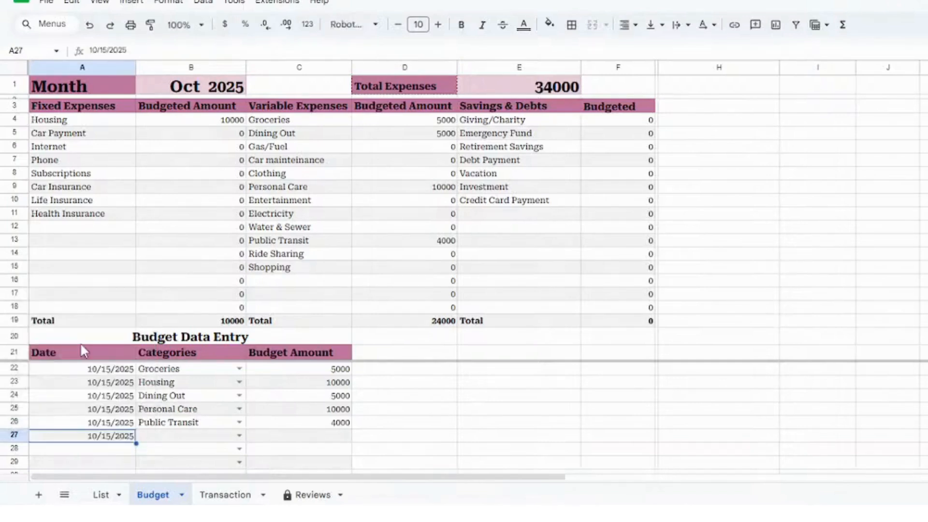
click(239, 436)
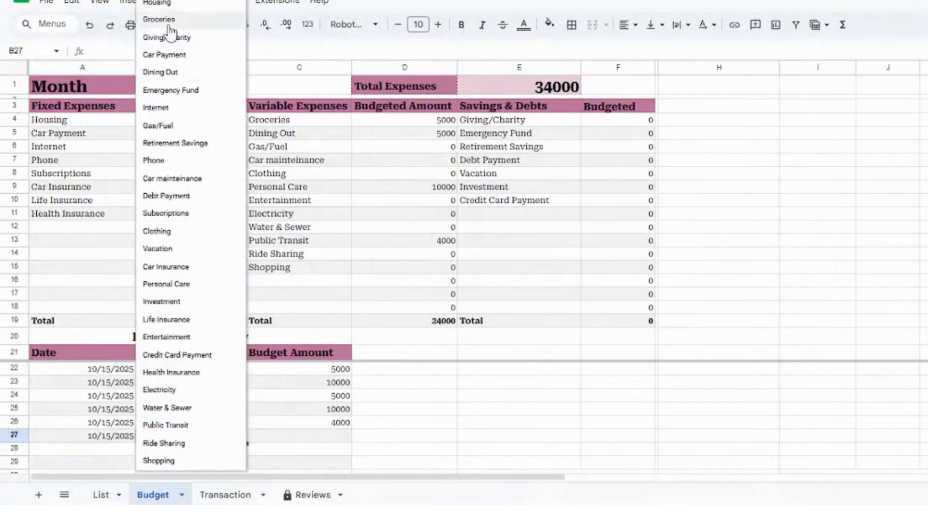
click(178, 91)
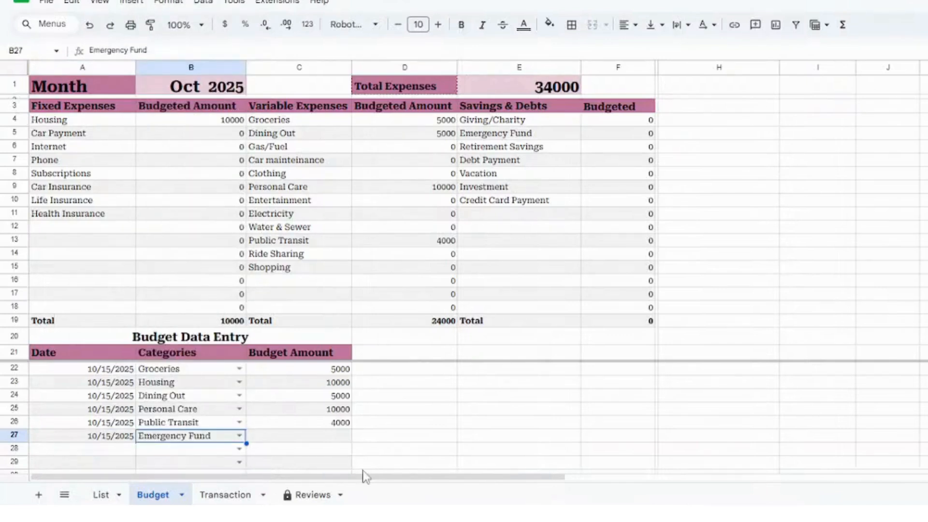
click(339, 440)
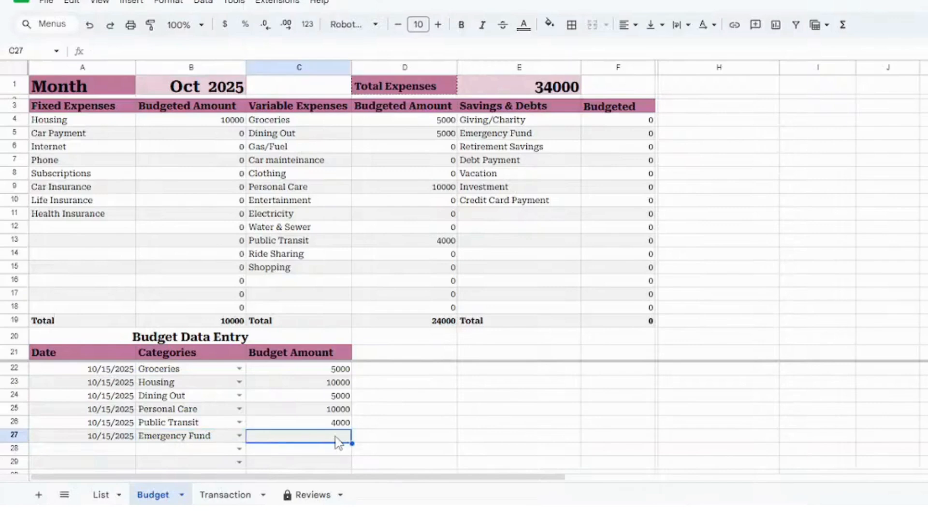
text(500)
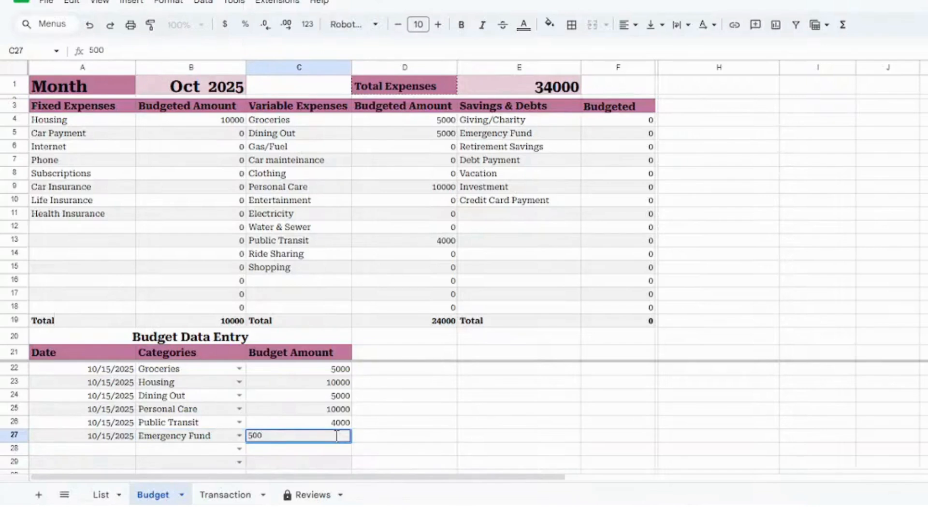
text(0)
click(416, 427)
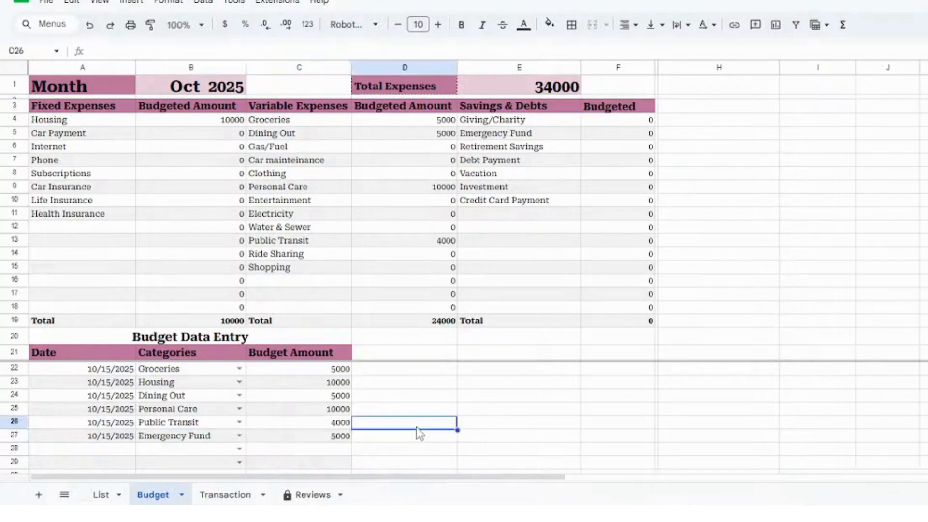
Add a Credit Card Payment entry in row 28 of the Budget Data Entry table, dated 10/15/2025, with a budget amount of 3000
click(117, 454)
double_click(118, 456)
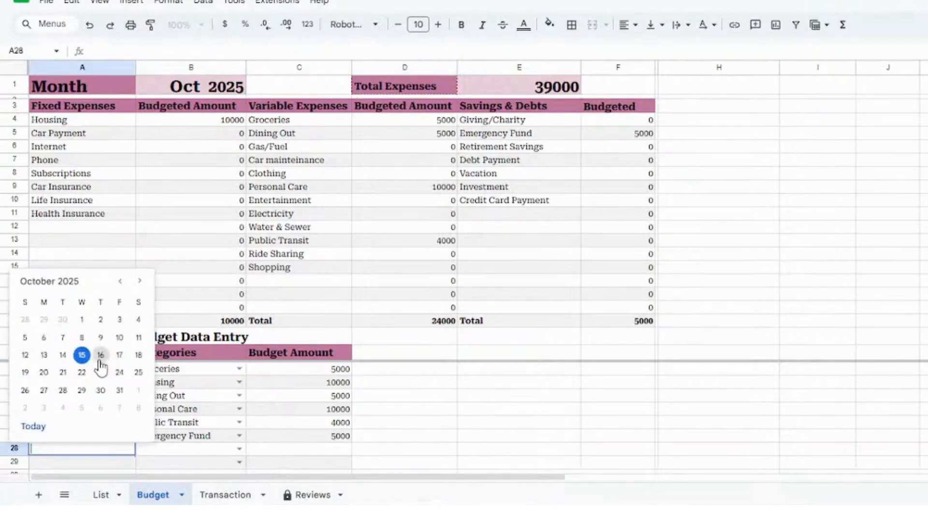
click(85, 359)
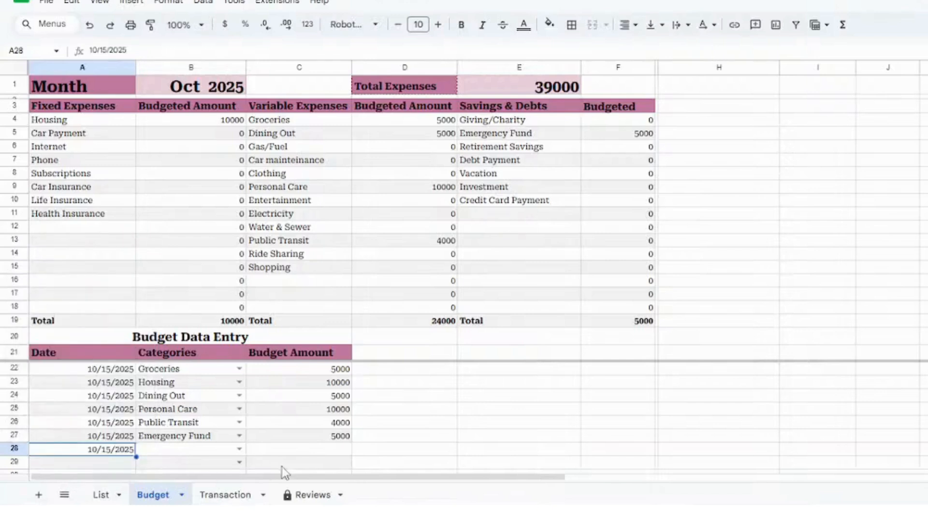
click(241, 449)
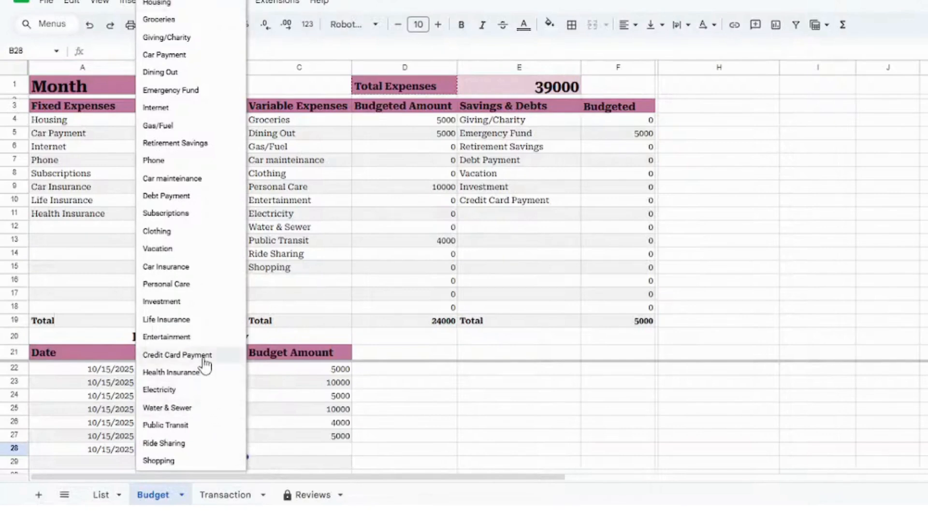
click(177, 355)
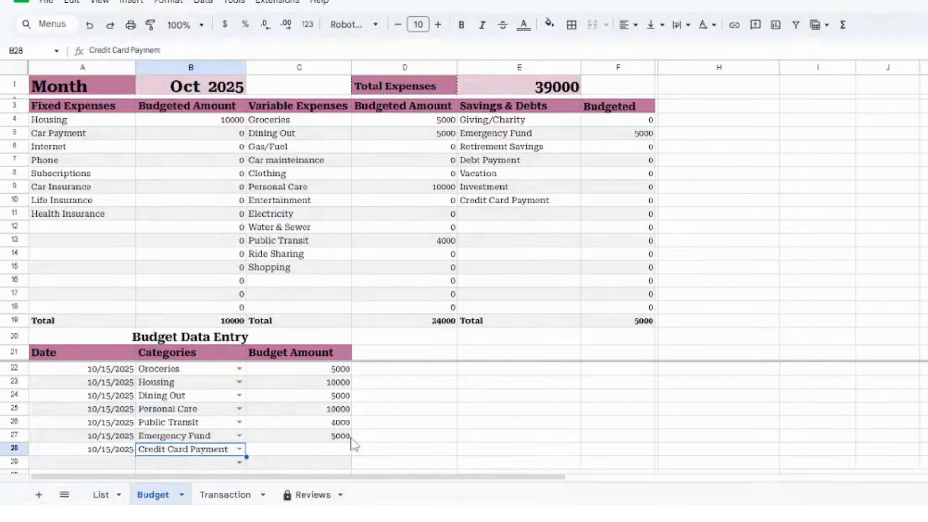
click(338, 453)
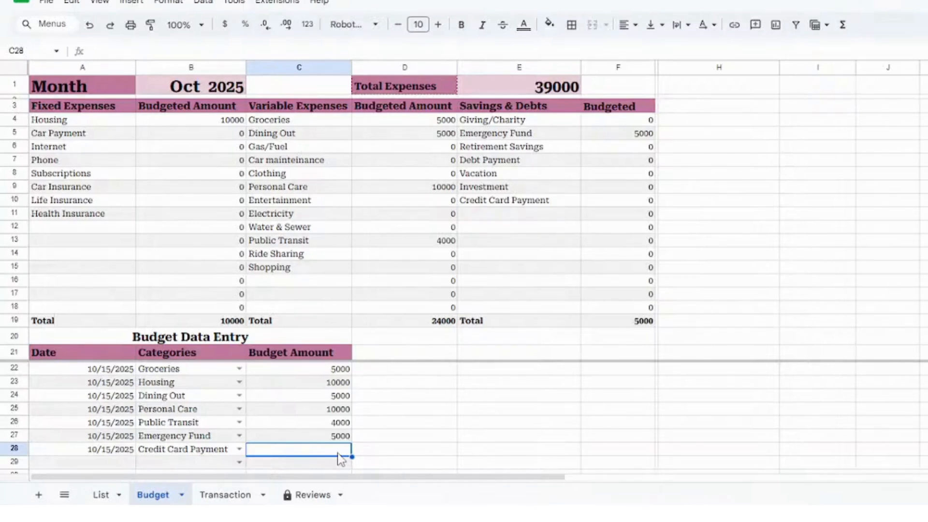
text(3000)
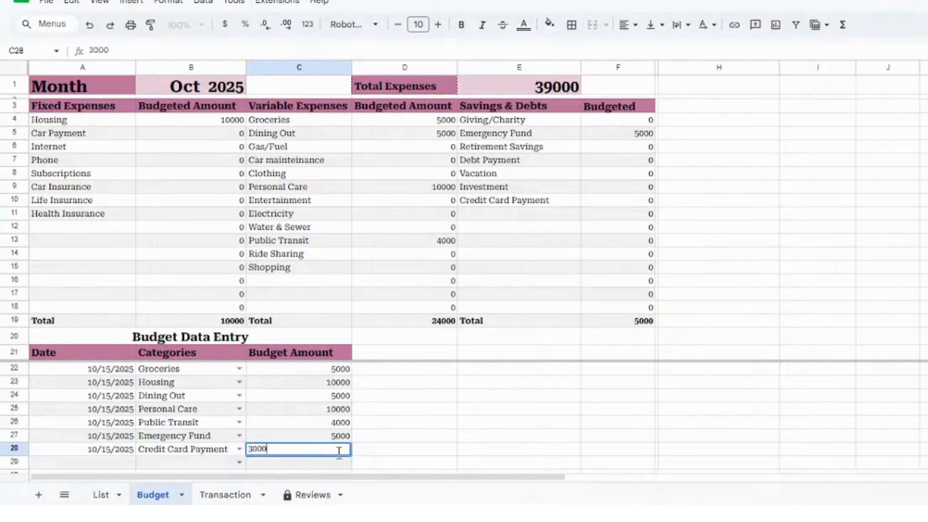
click(218, 462)
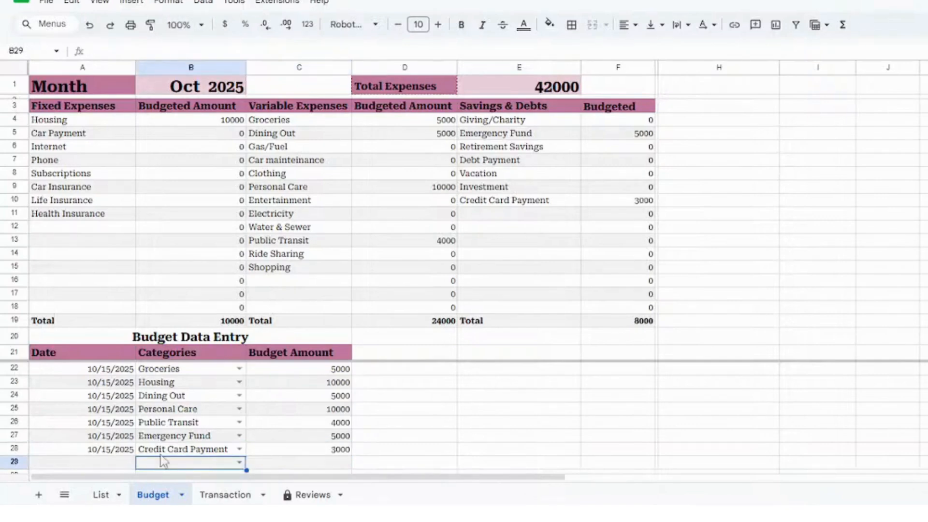
Add an Internet entry in row 29 of the Budget Data Entry table, dated 10/15/2025, with a budget amount of 2000
double_click(108, 462)
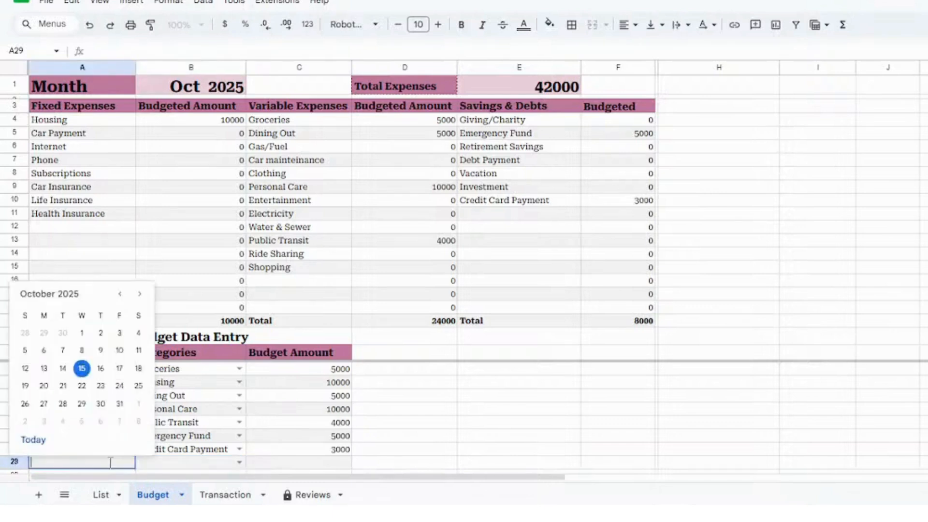
click(478, 384)
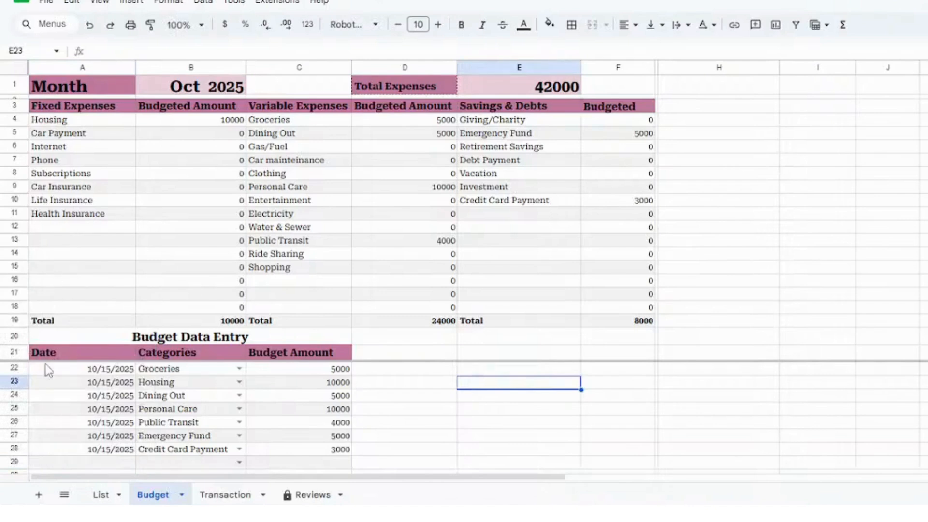
double_click(105, 463)
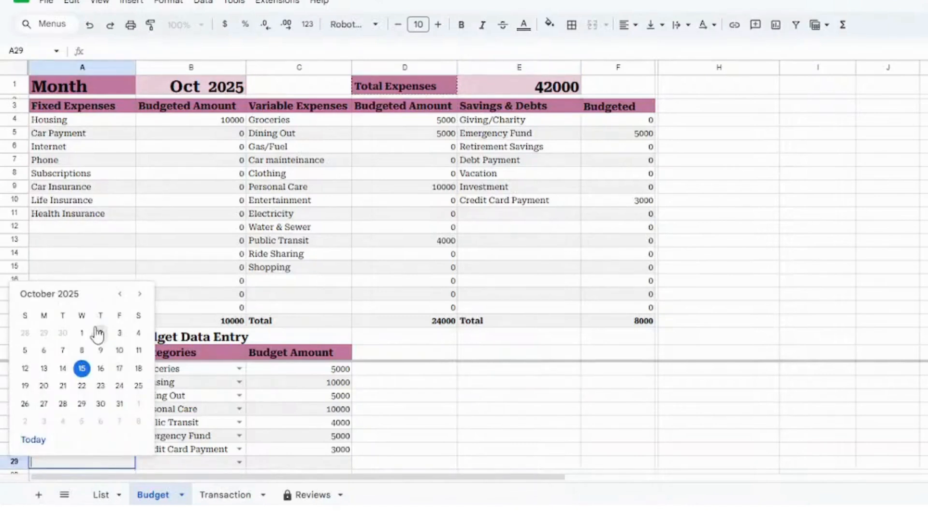
click(82, 369)
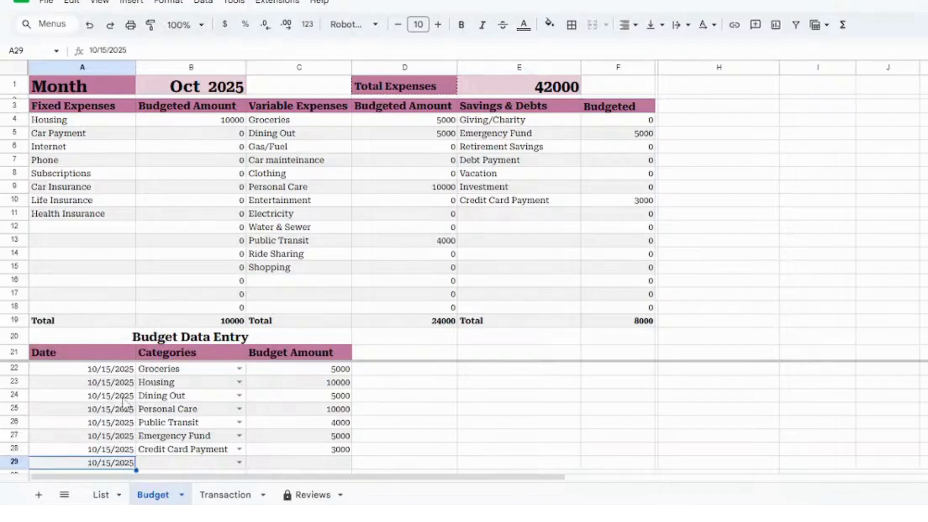
click(240, 462)
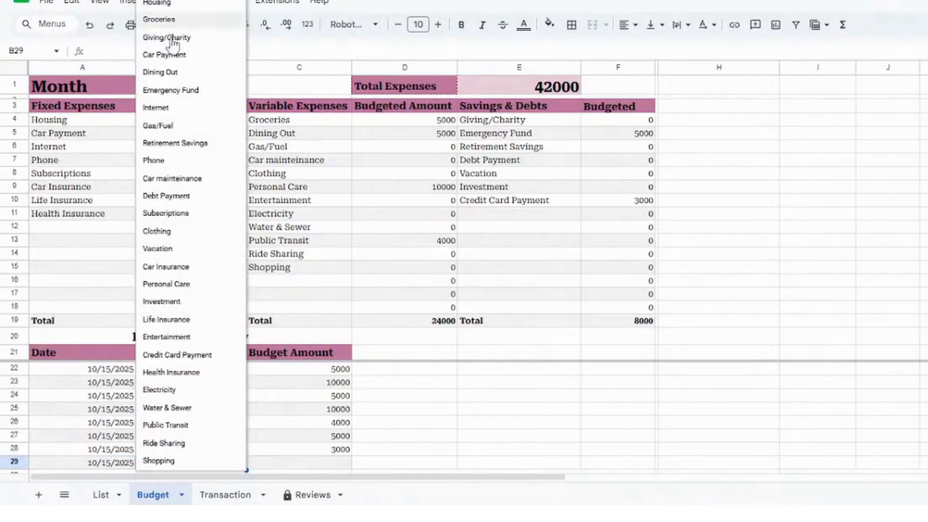
click(169, 109)
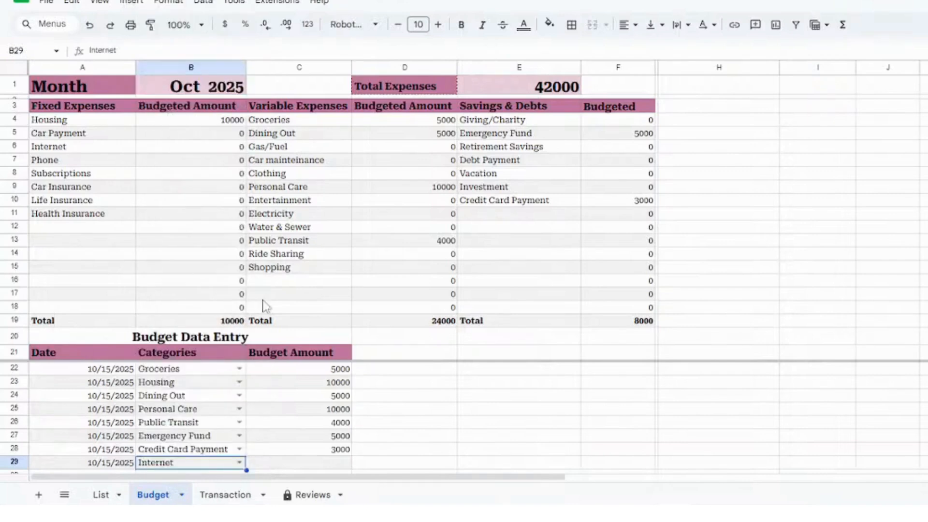
click(328, 463)
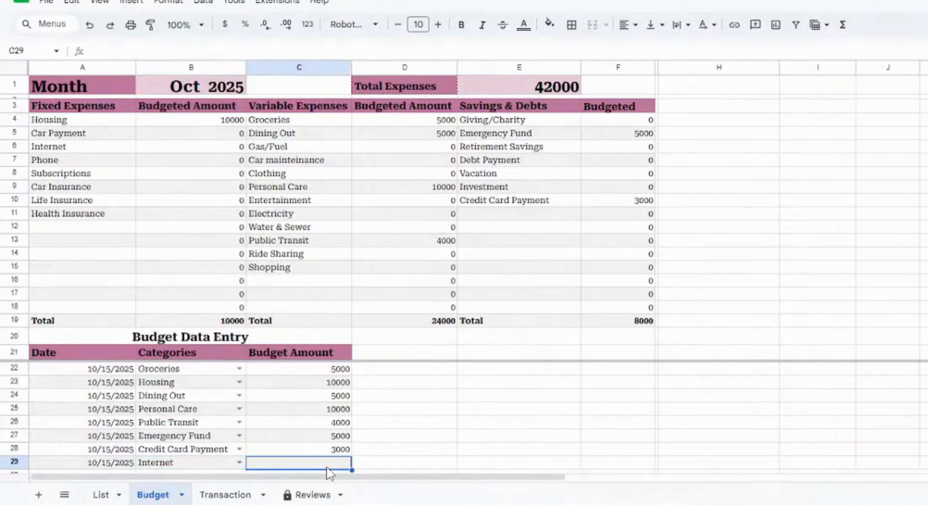
text(2000)
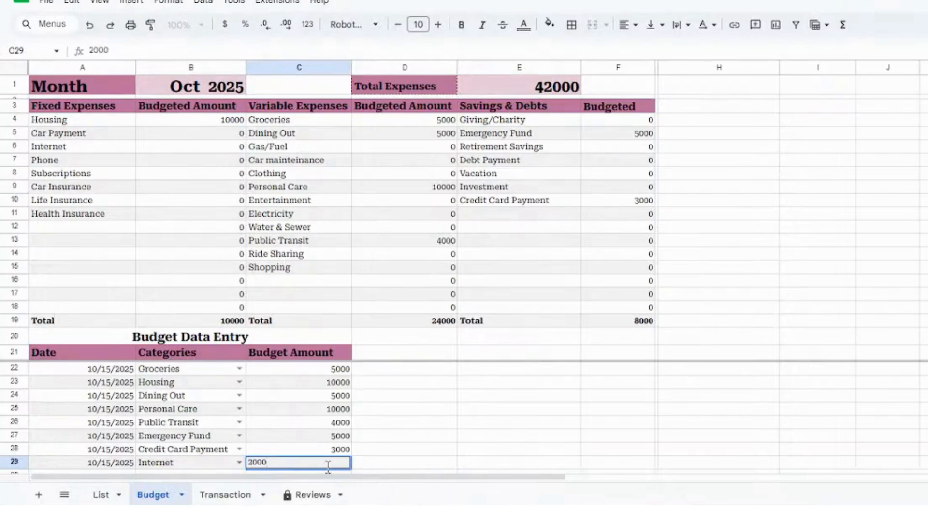
click(395, 434)
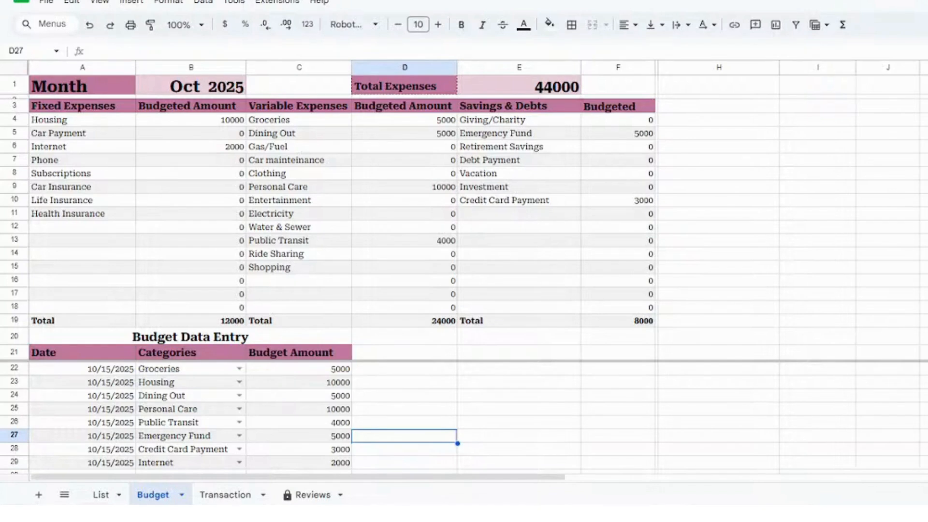
Add a Subscriptions entry in row 30 of the Budget Data Entry table, dated 10/15/2025, with a budget amount of 2500
scroll(464, 418, down, 8)
scroll(464, 418, up, 8)
key(Down)
key(Down)
key(Down)
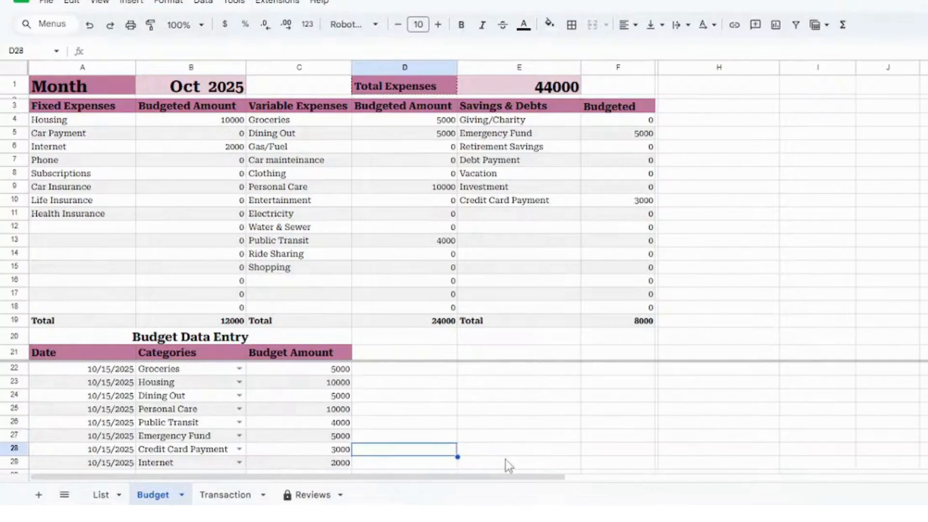
key(Down)
key(Down)
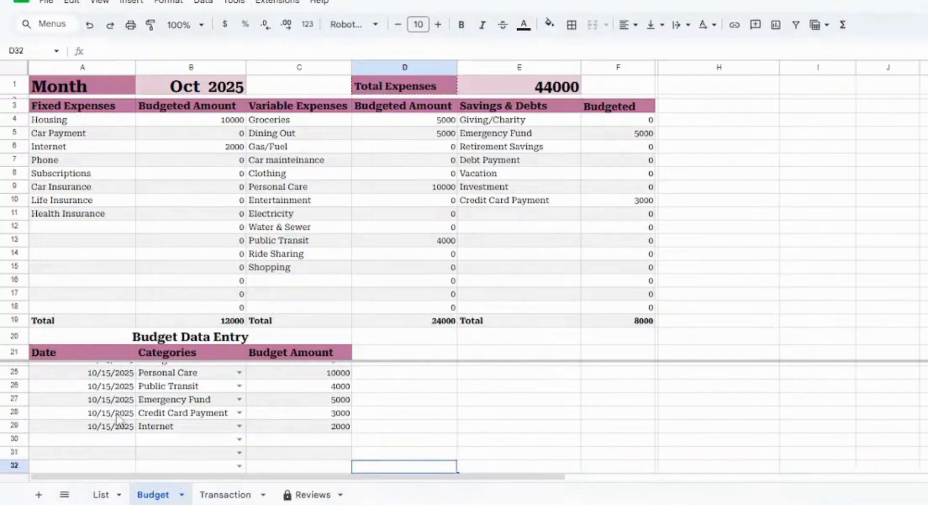
double_click(109, 440)
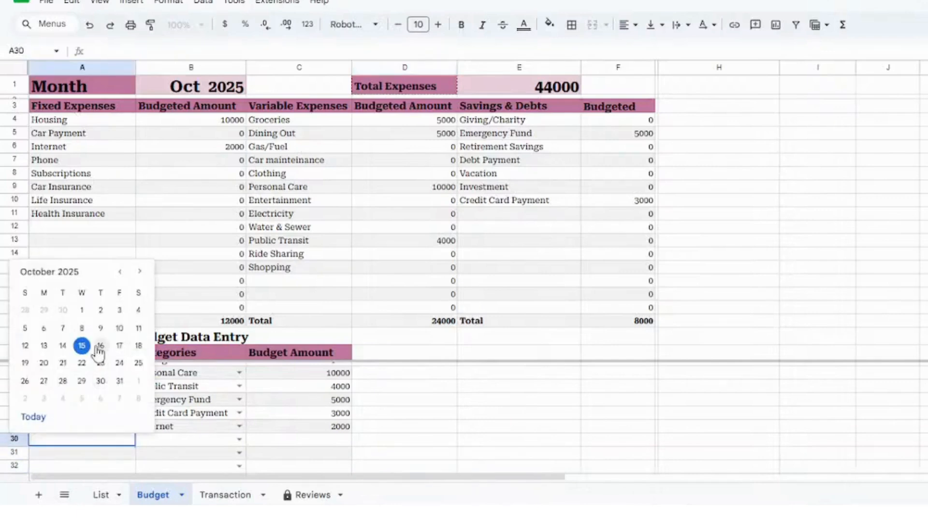
click(82, 345)
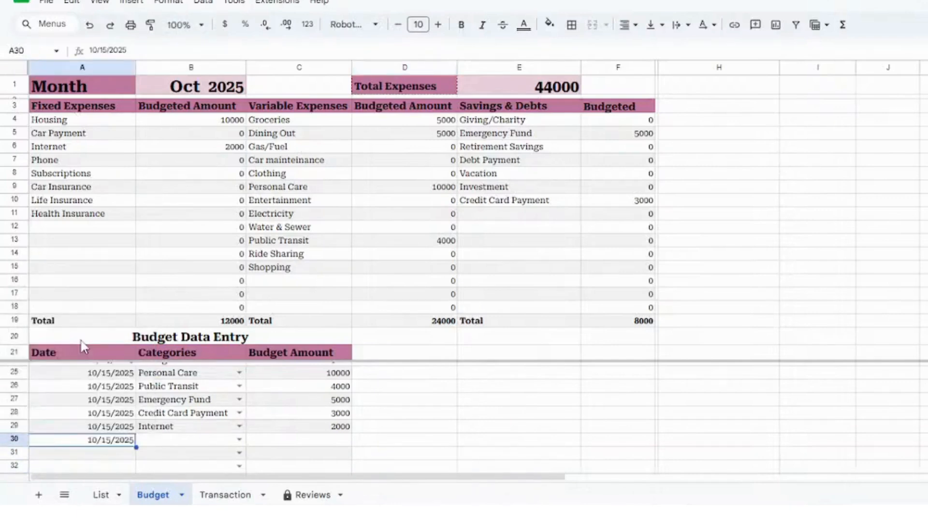
click(239, 440)
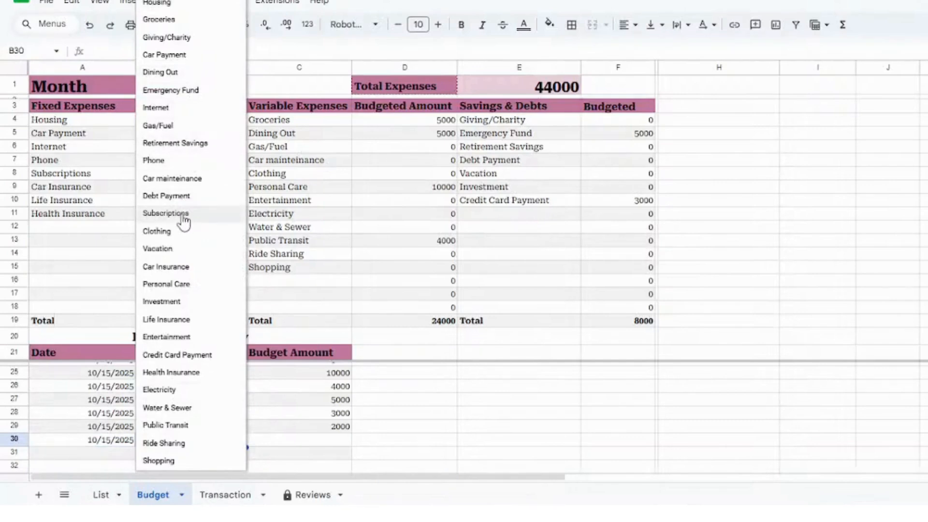
click(183, 217)
click(324, 443)
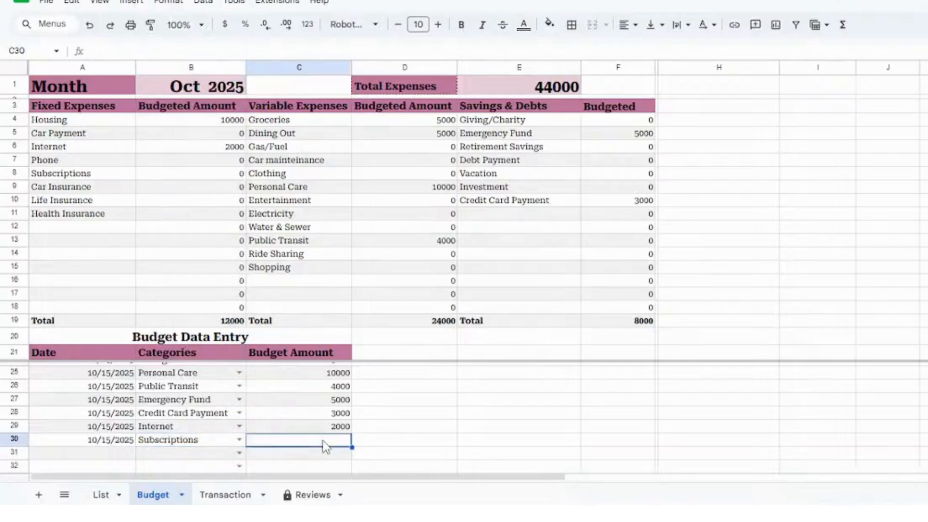
text(2500)
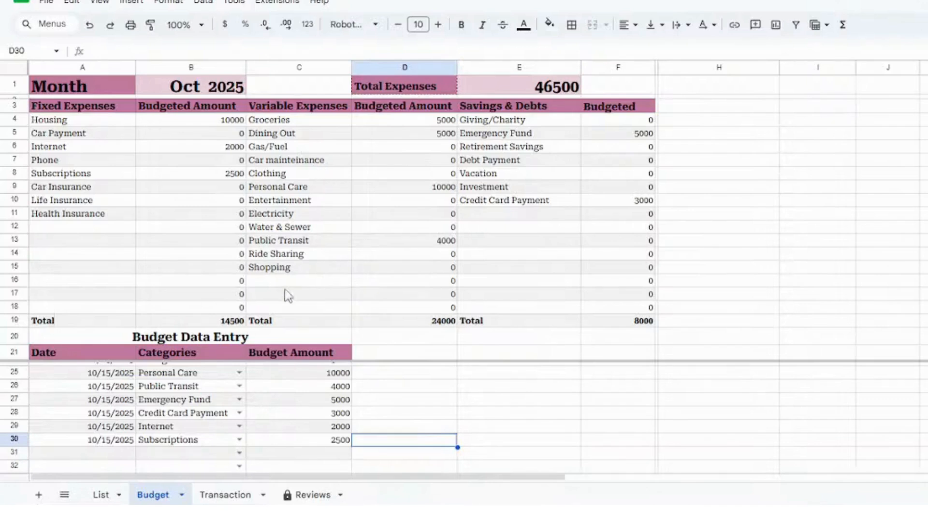
Add an Electricity entry in row 31 of the Budget Data Entry table, dated 10/15/2025, with a budget amount of 1500
double_click(130, 454)
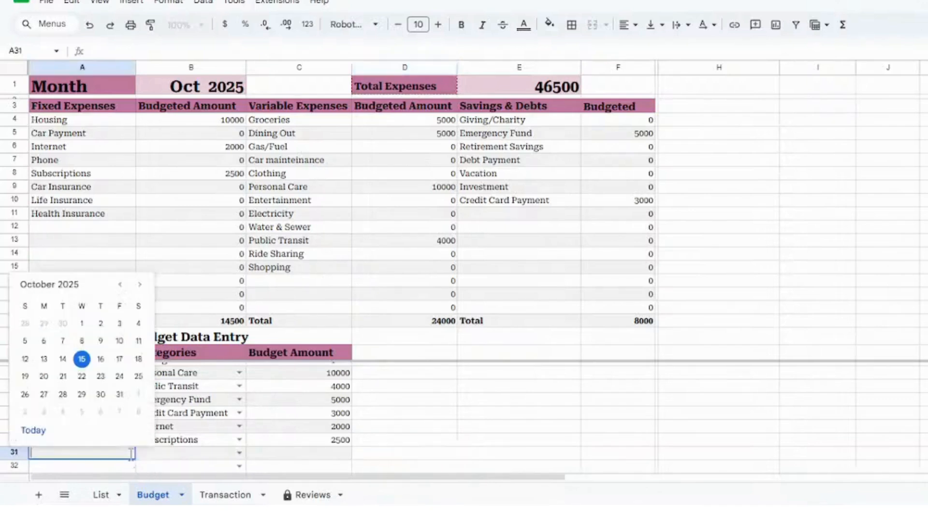
click(82, 360)
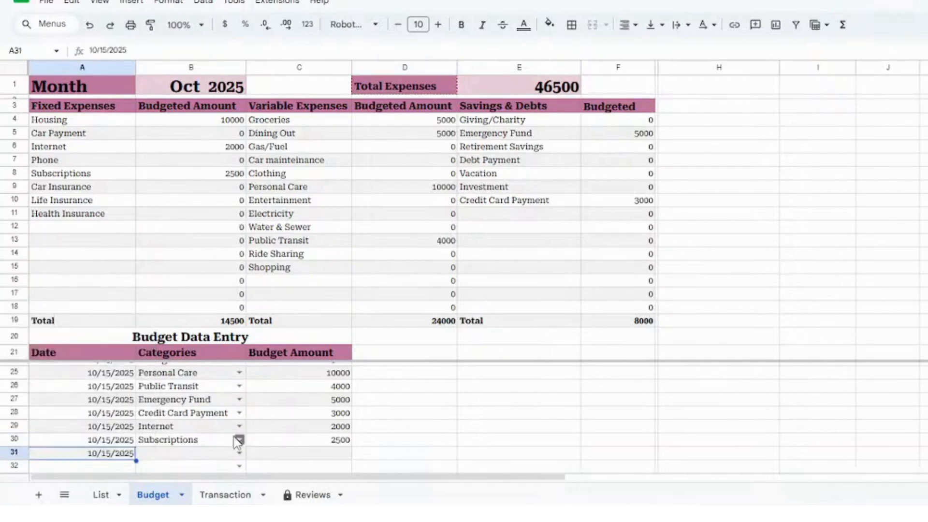
click(239, 456)
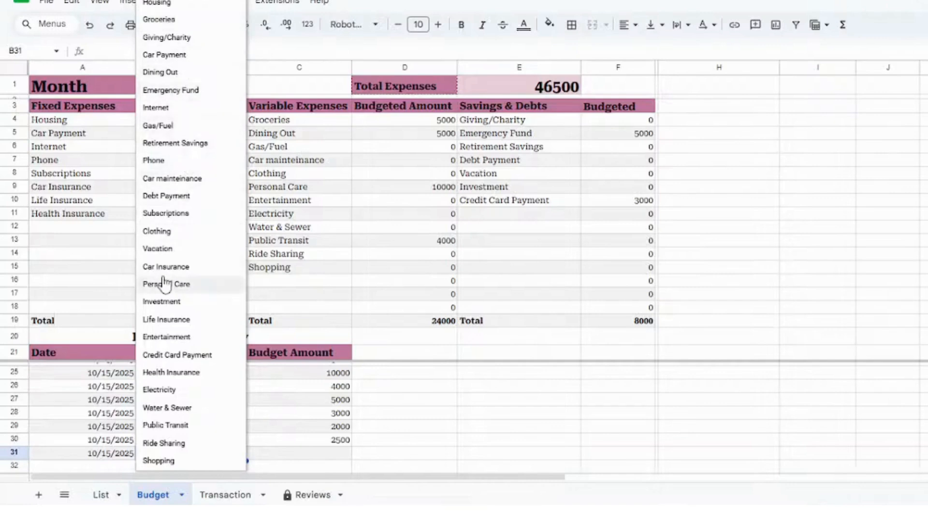
click(402, 450)
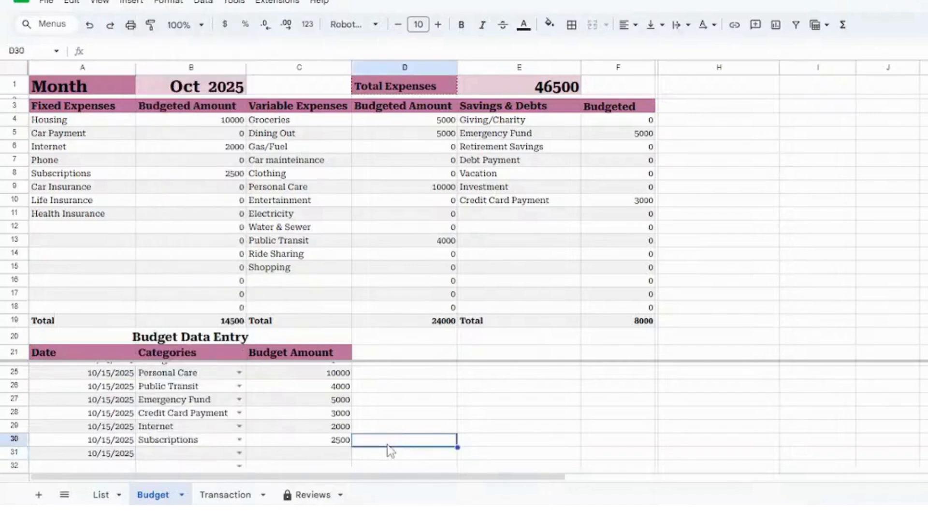
click(240, 453)
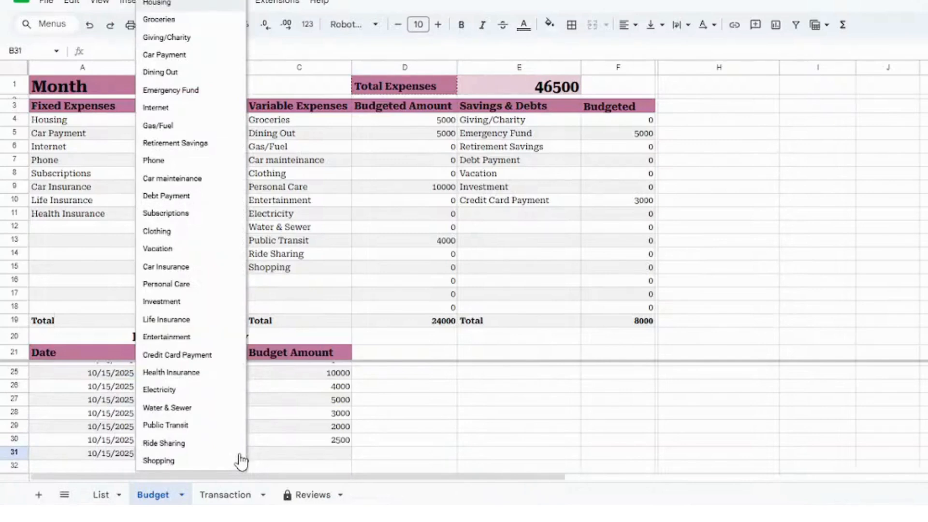
text(EM)
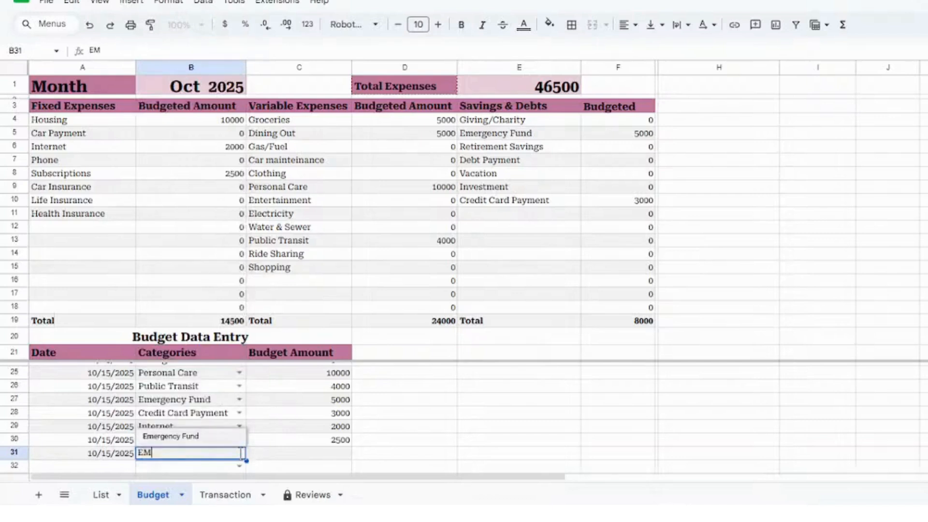
key(BackSpace)
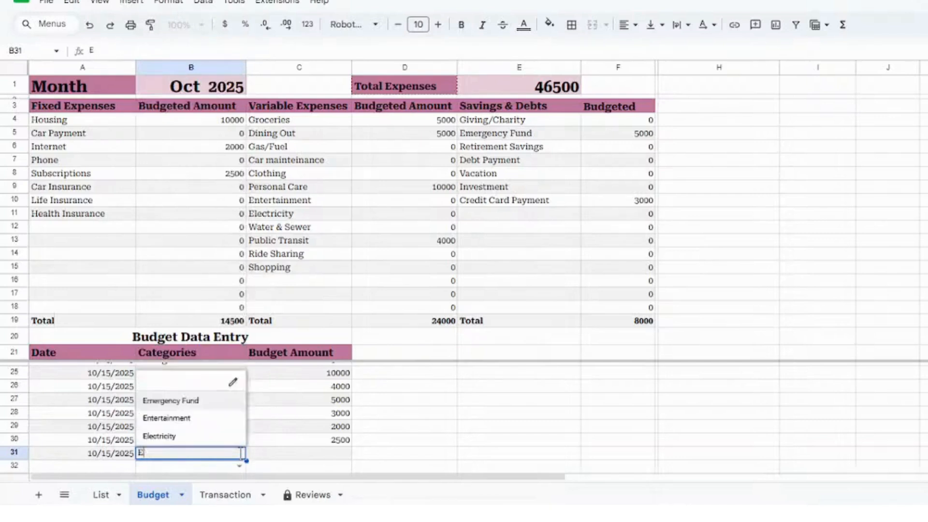
text(L)
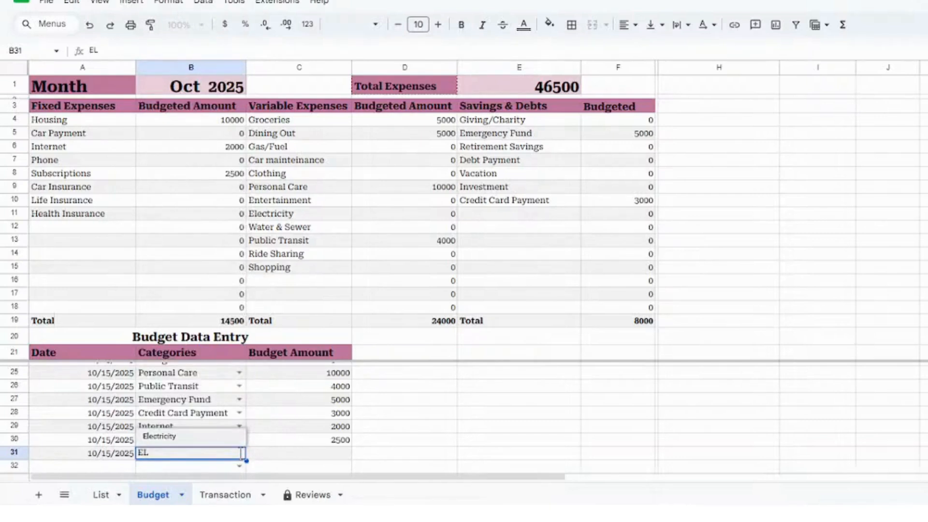
click(215, 438)
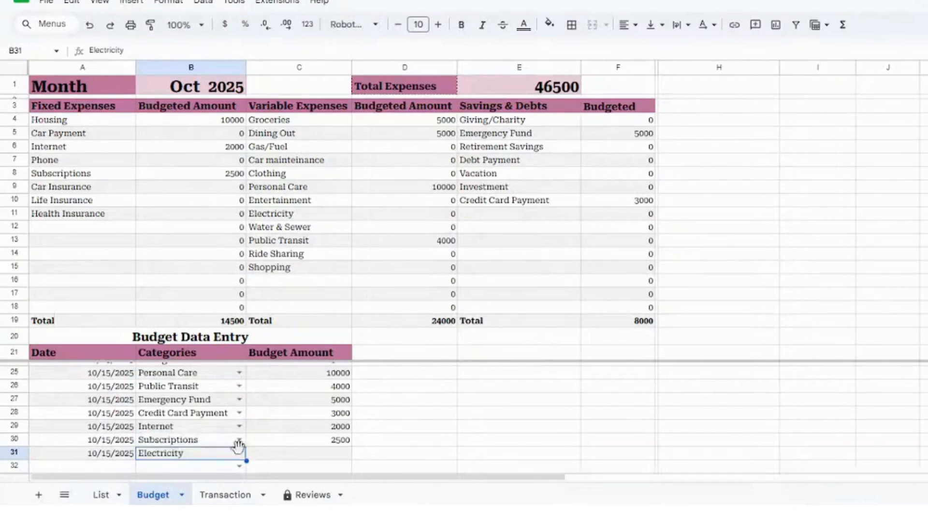
click(299, 458)
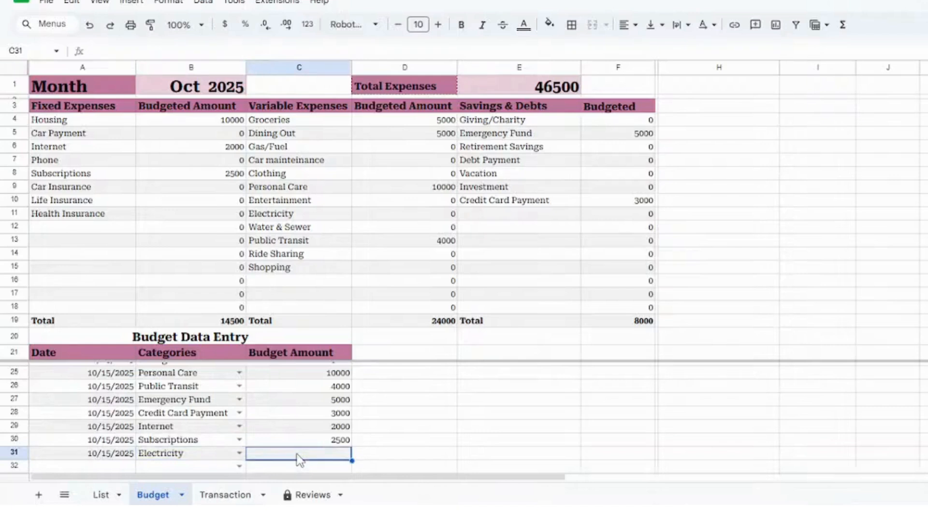
text(1500)
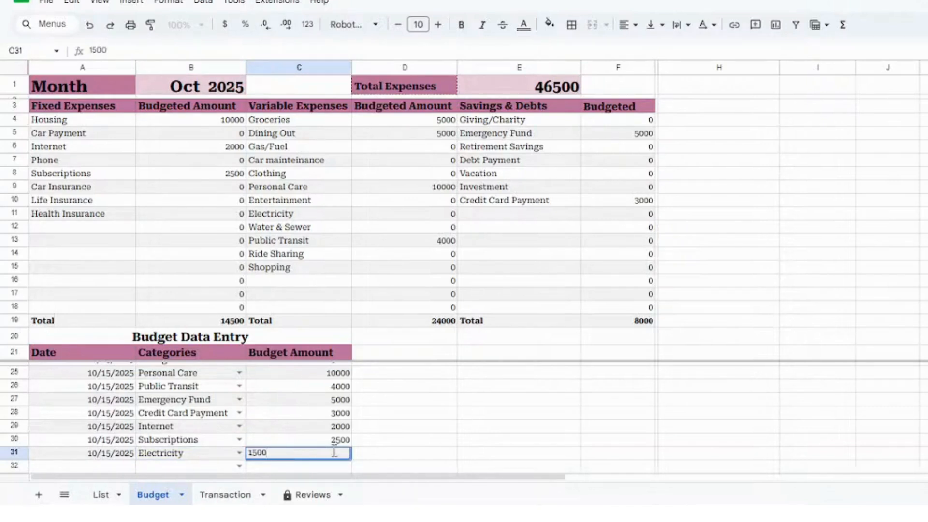
click(375, 444)
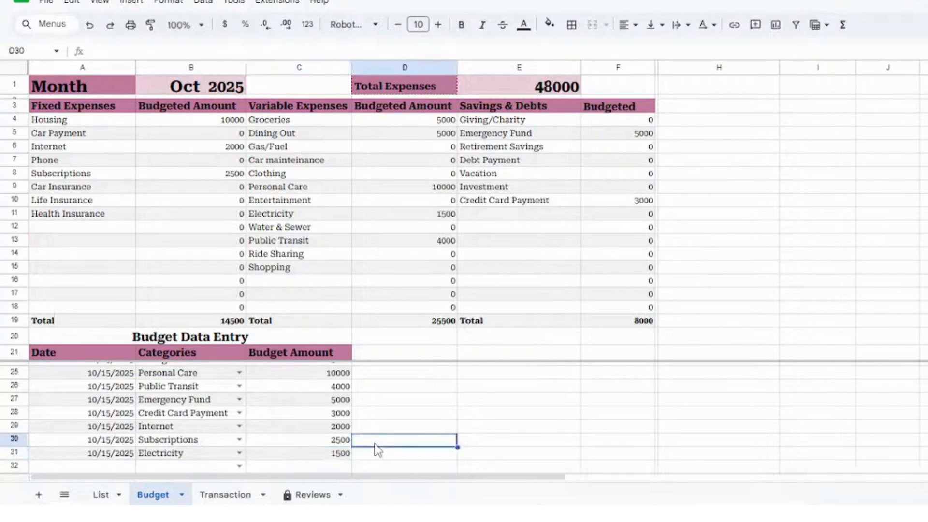
Add a Retirement Savings entry in row 32 of the Budget Data Entry table, dated 10/15/2025, with a budget amount of 1000
click(343, 455)
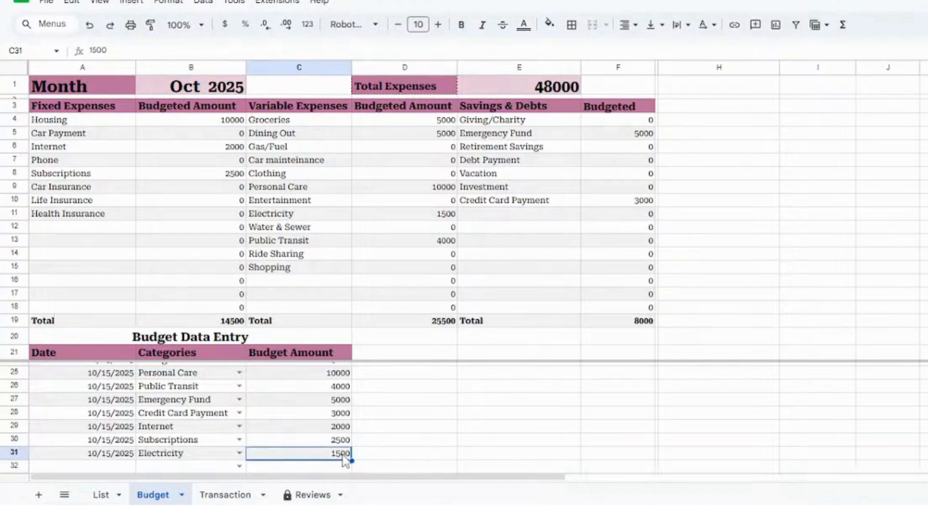
key(Down)
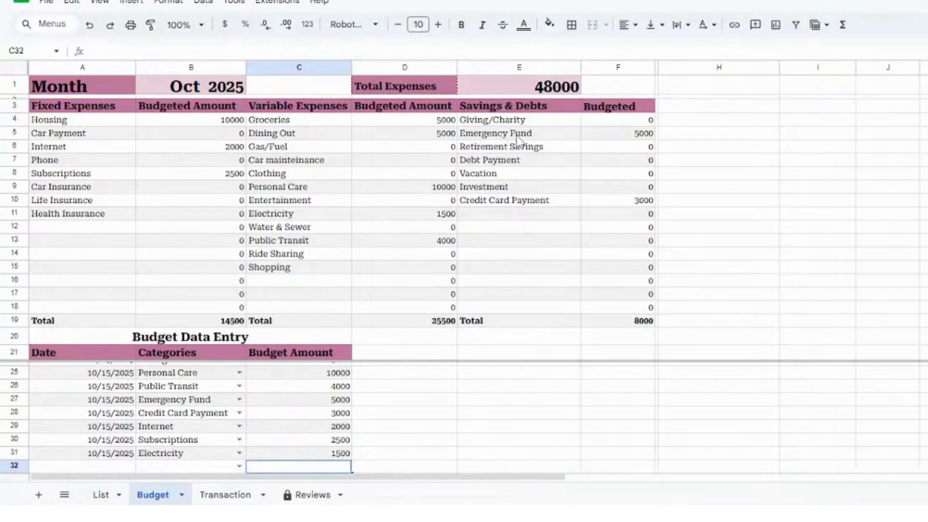
click(117, 464)
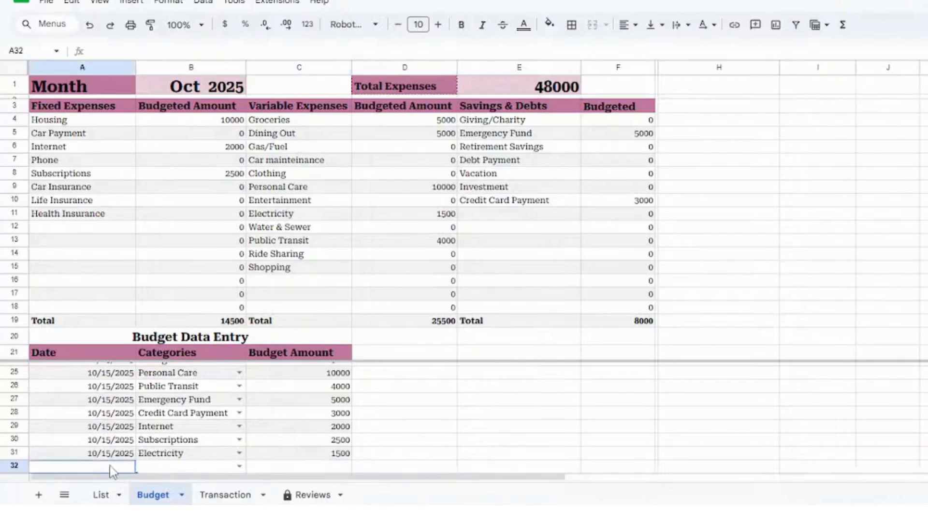
double_click(109, 466)
click(81, 372)
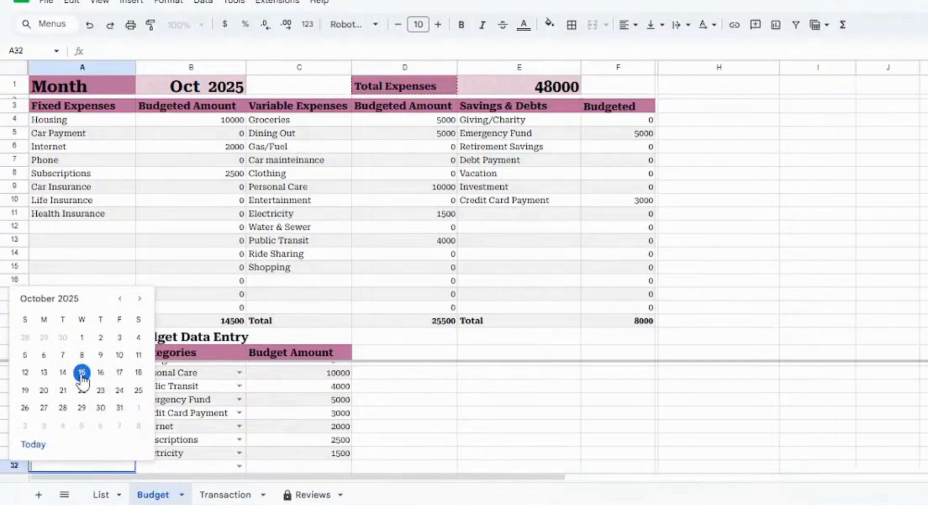
click(239, 466)
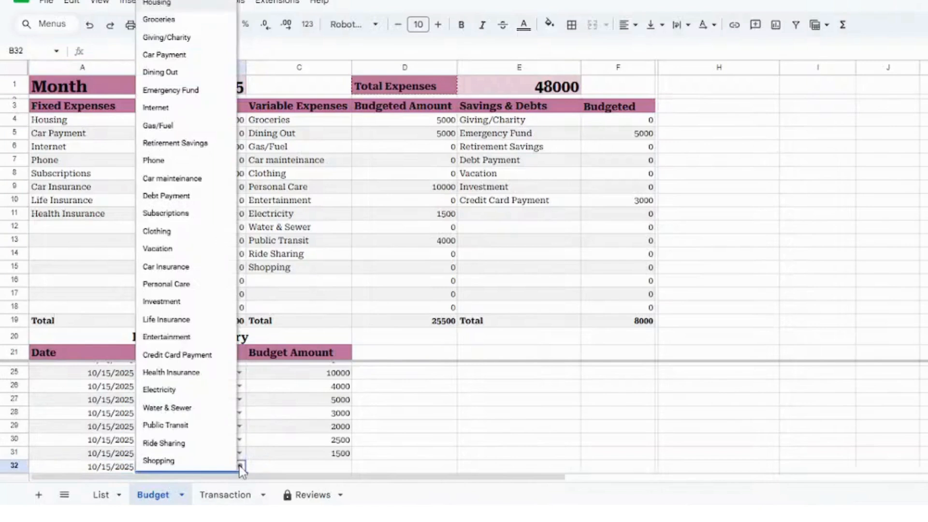
text(R)
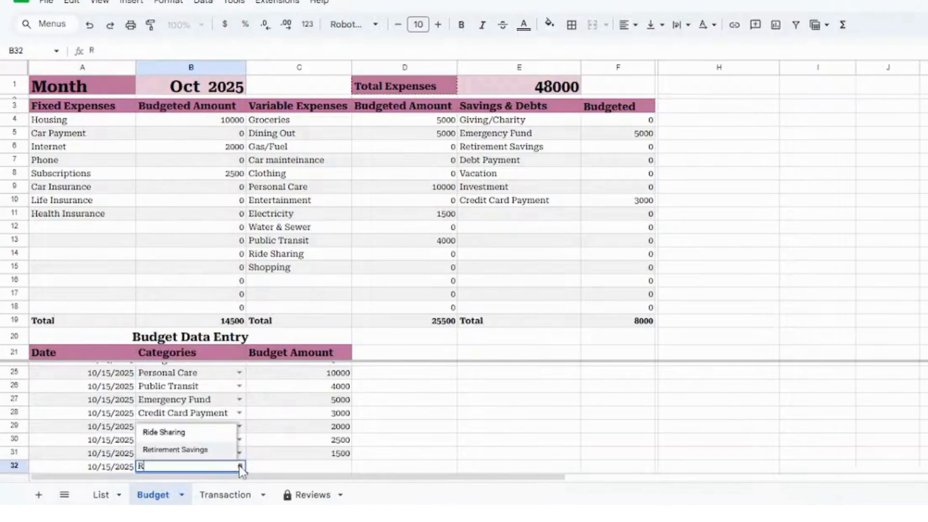
click(213, 449)
click(282, 471)
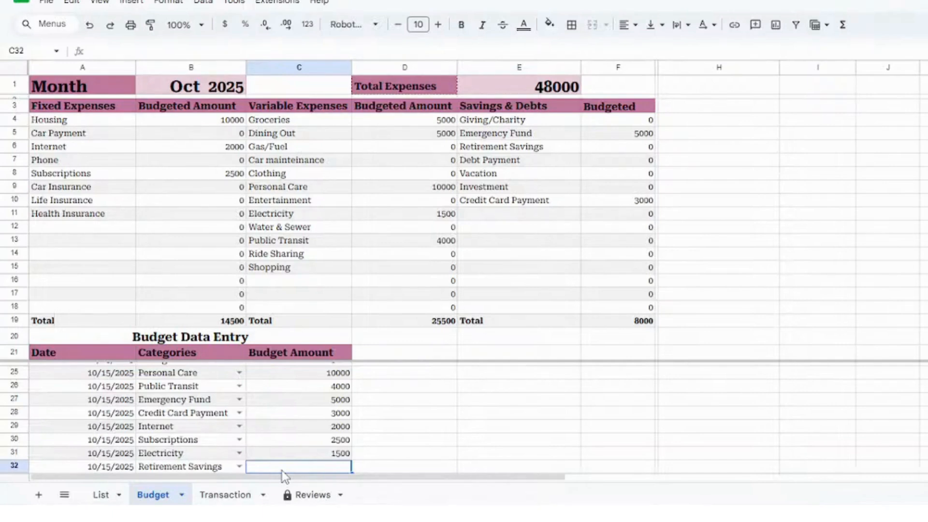
text(1000)
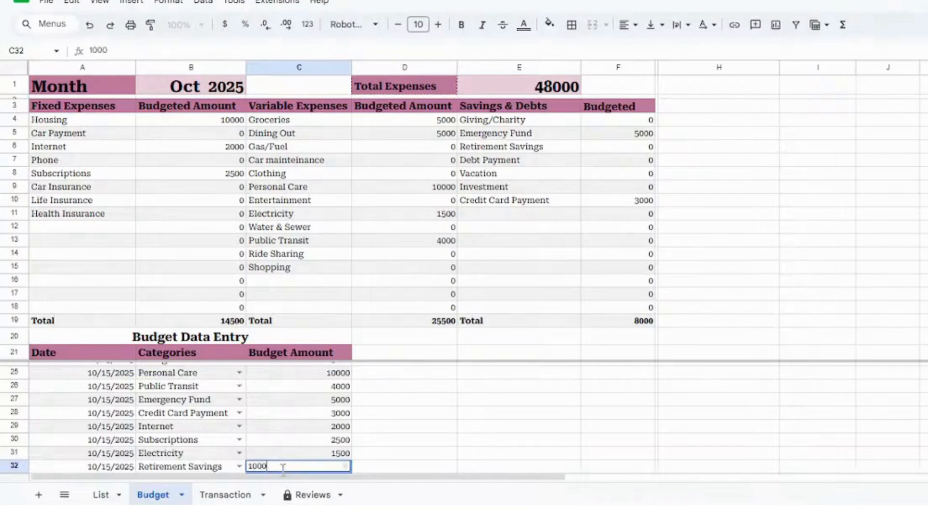
click(404, 441)
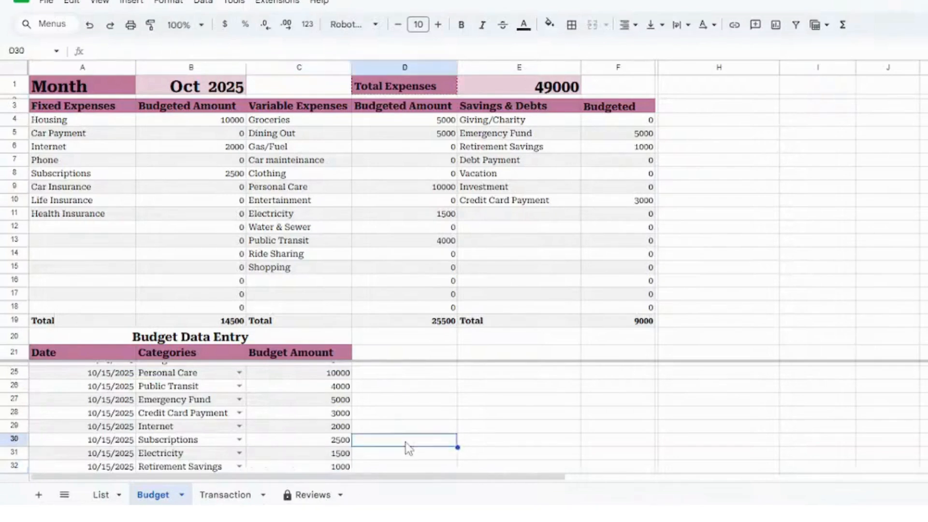
Add an Entertainment entry in row 33 of the Budget Data Entry table, dated 10/15/2025, with a budget amount of 1000
click(328, 469)
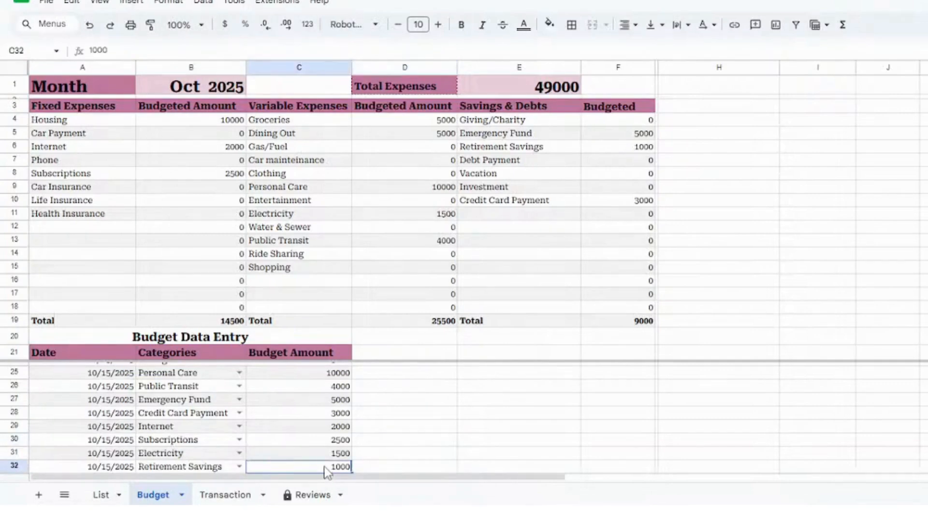
key(Down)
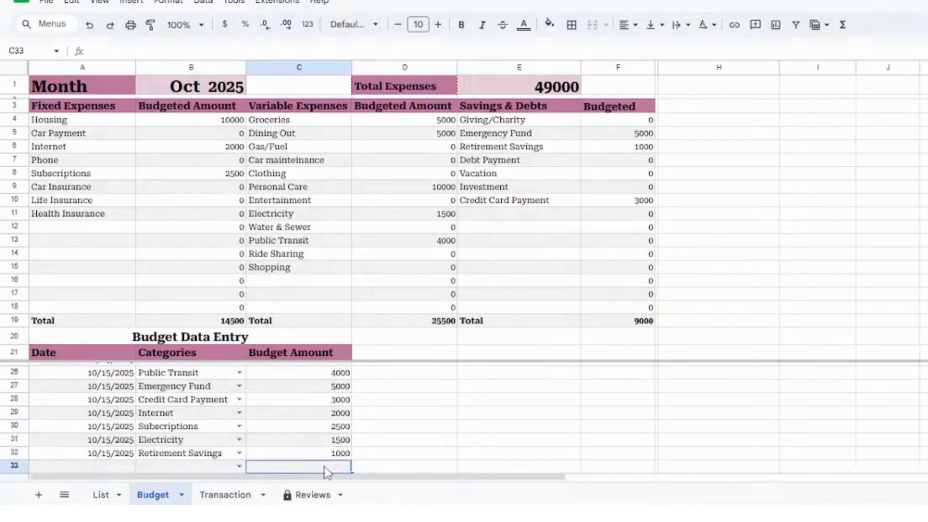
double_click(119, 466)
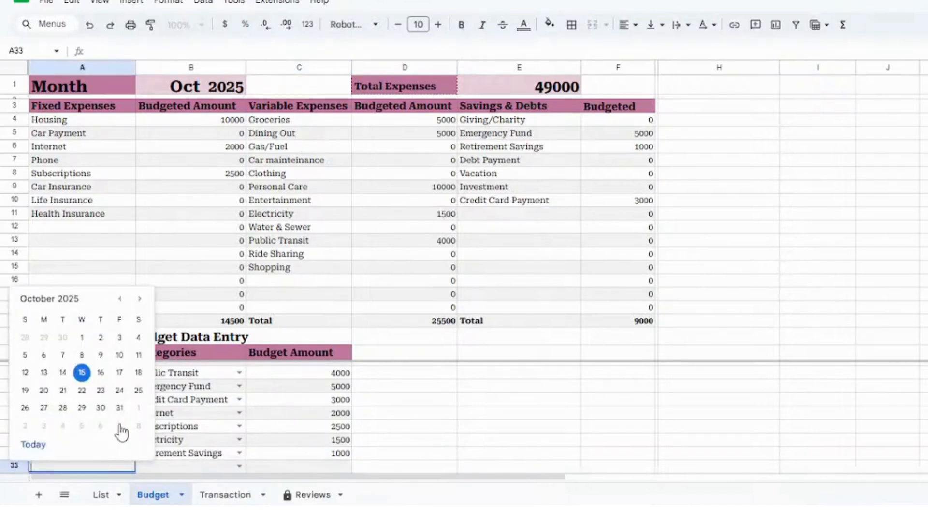
click(82, 373)
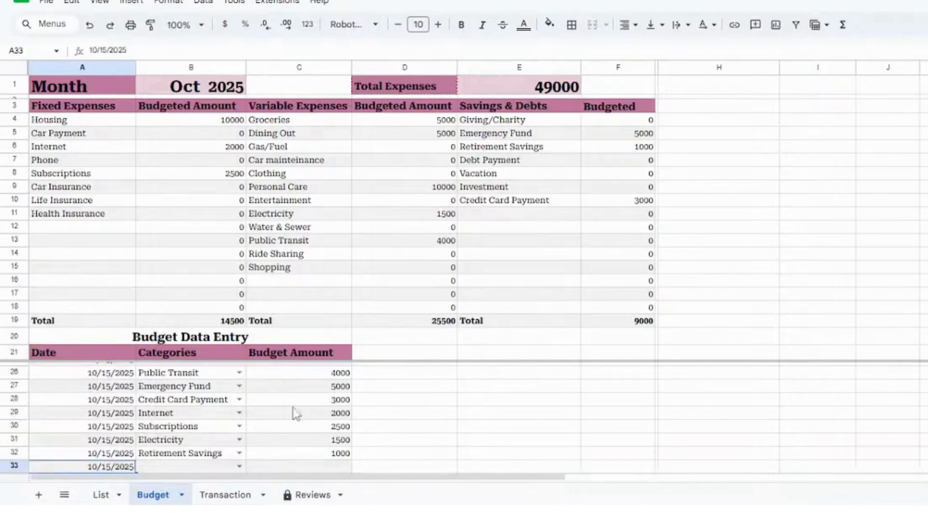
click(239, 466)
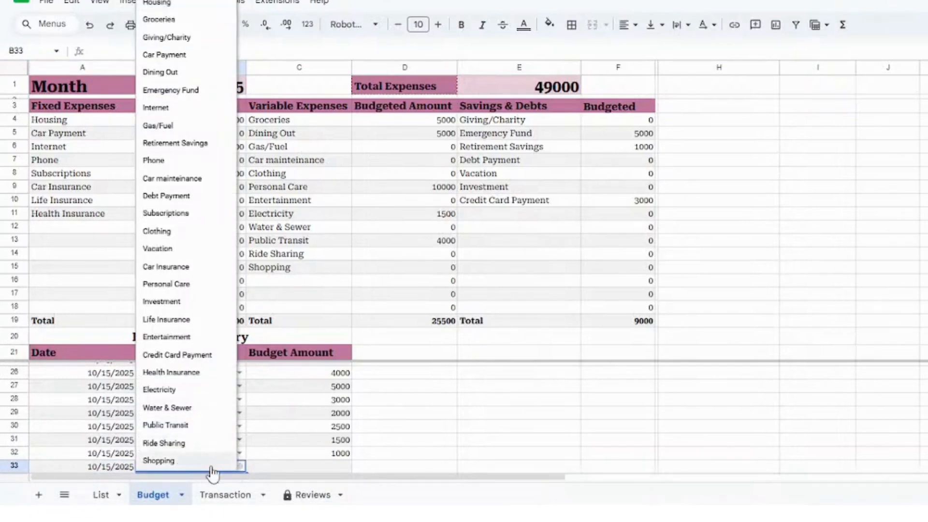
text(EN)
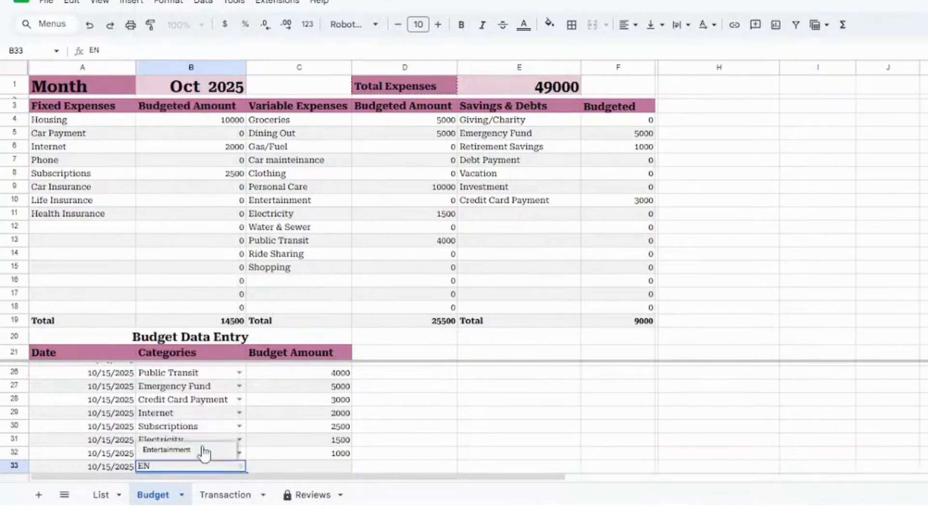
click(203, 452)
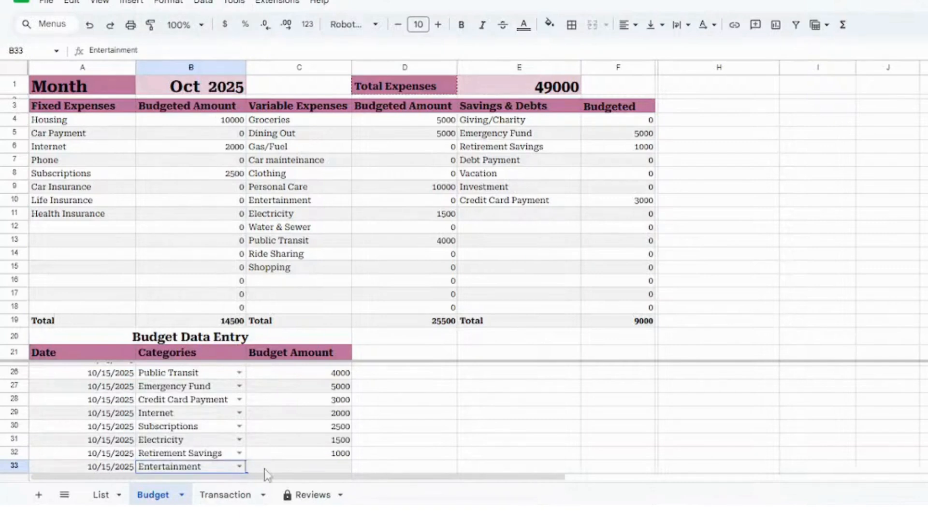
click(283, 466)
text(100)
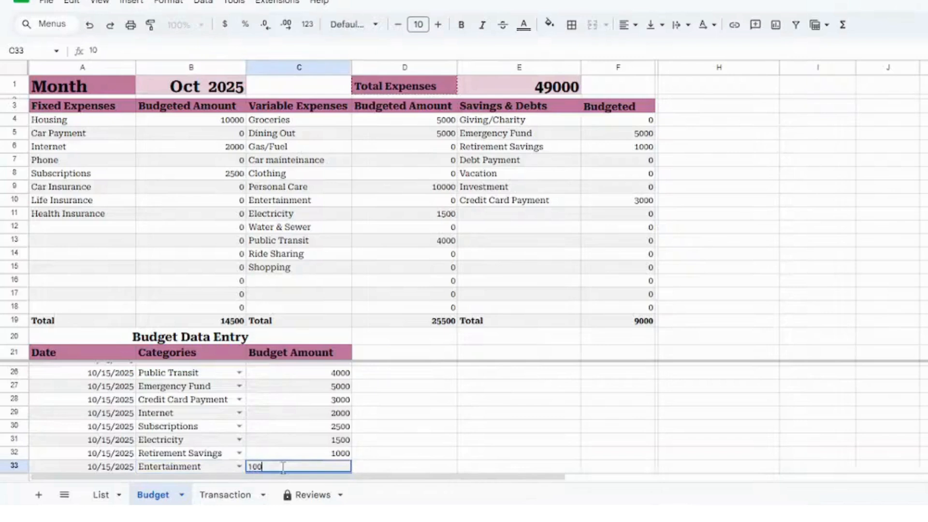
text(0)
click(429, 404)
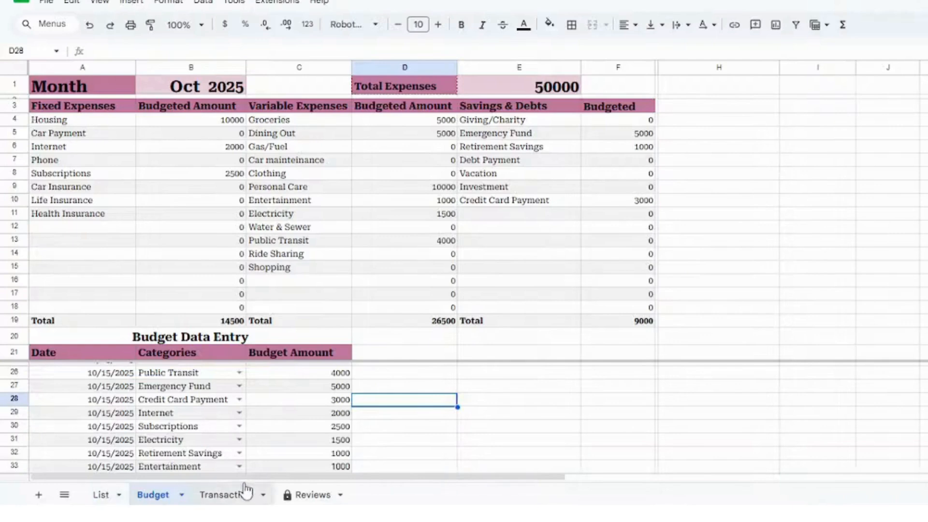
On the Transaction sheet, fill row 3 with date 10/15/2025, type Income and category Salary, and widen the Amount column
click(232, 495)
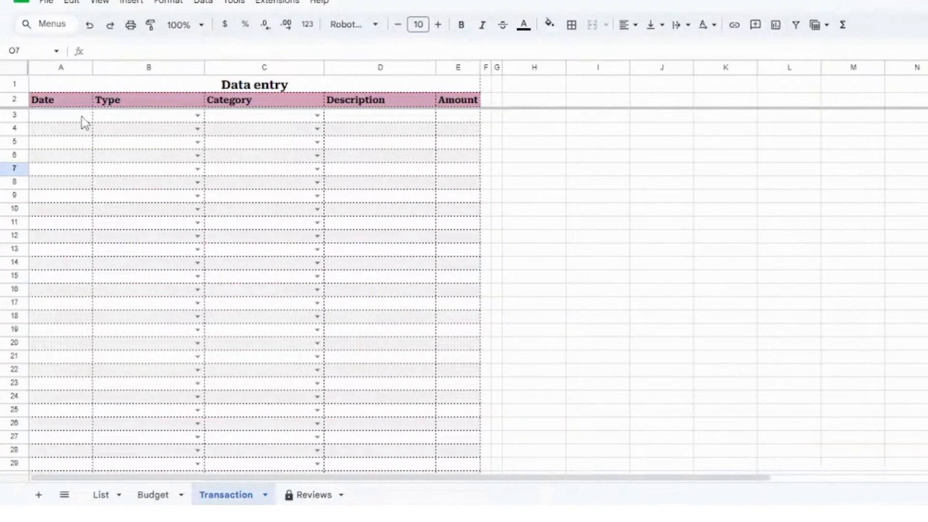
click(84, 124)
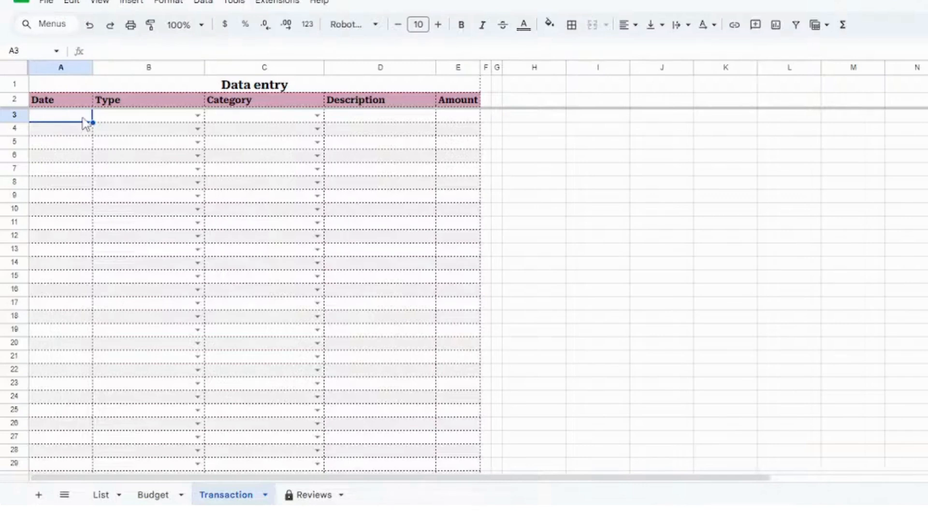
double_click(84, 119)
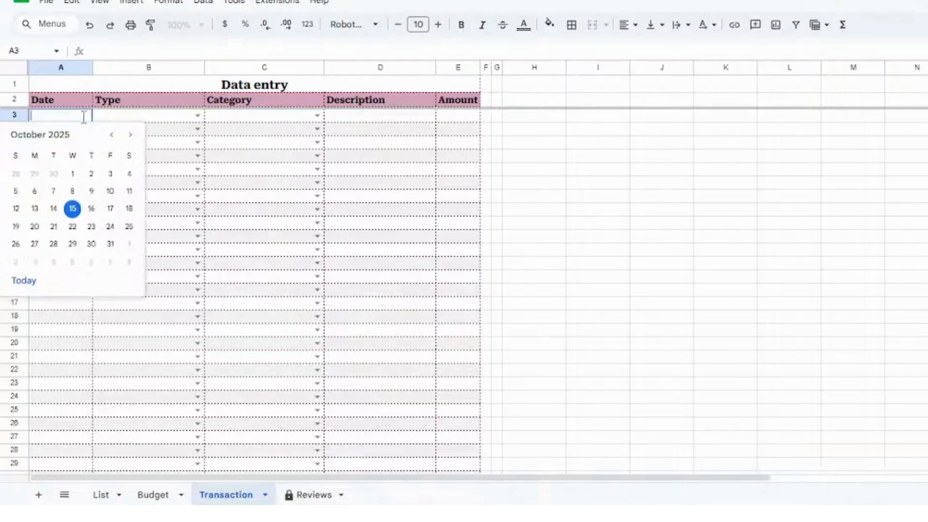
click(73, 208)
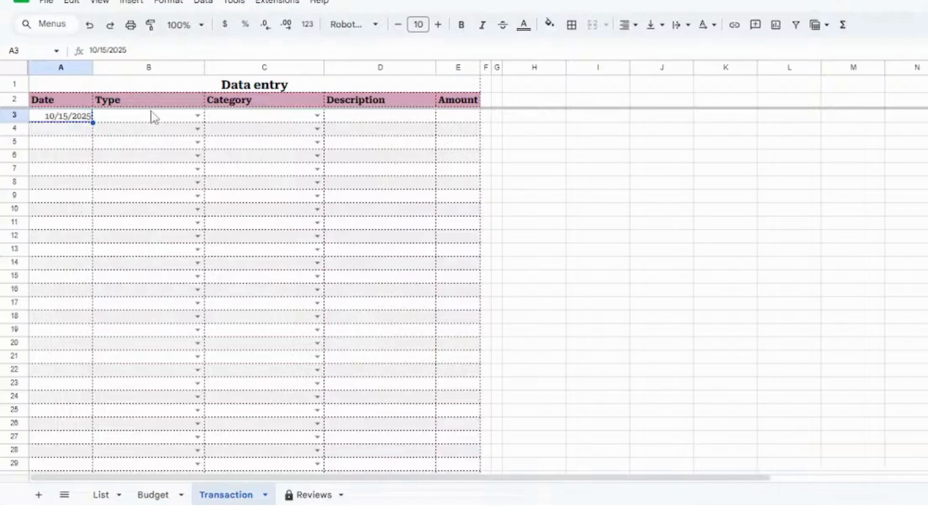
click(198, 116)
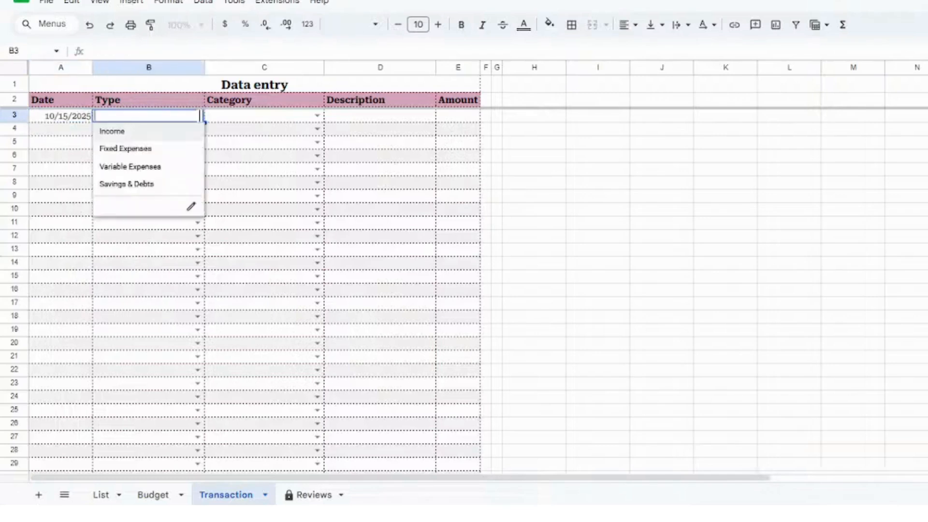
click(126, 137)
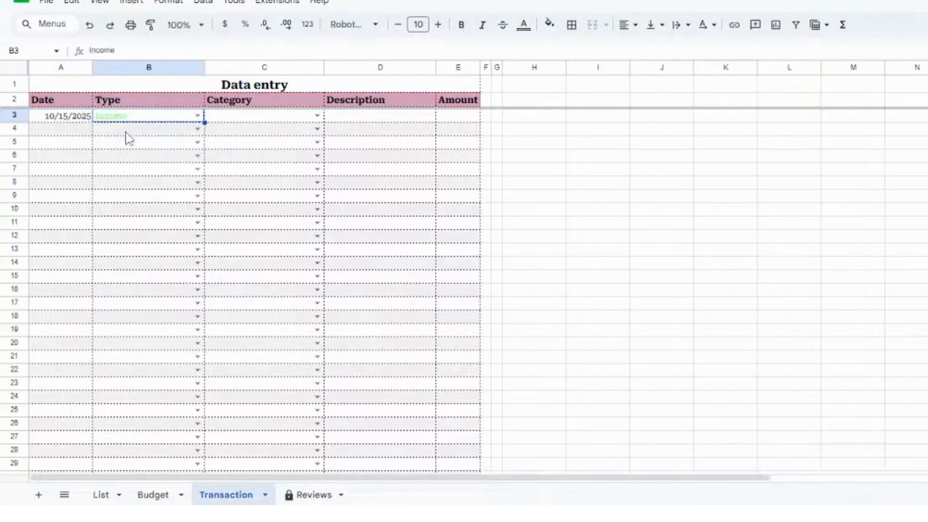
click(318, 116)
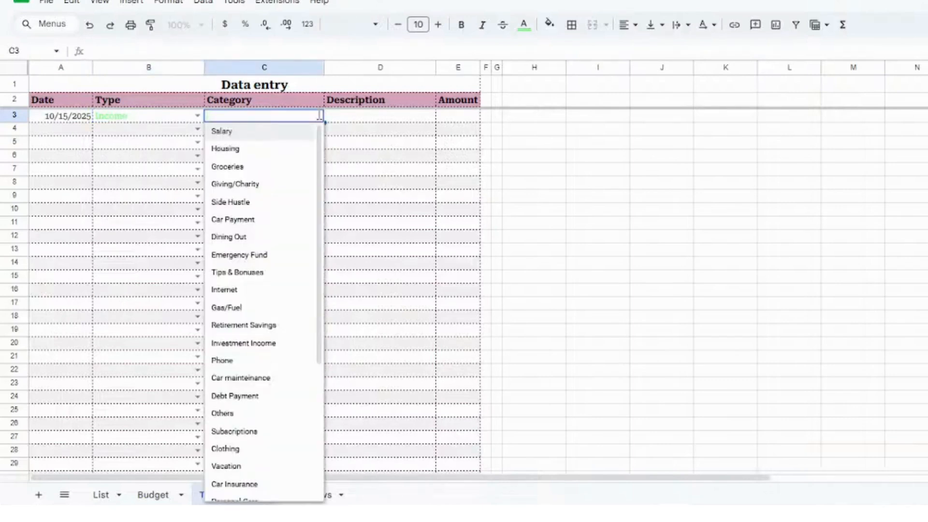
click(233, 138)
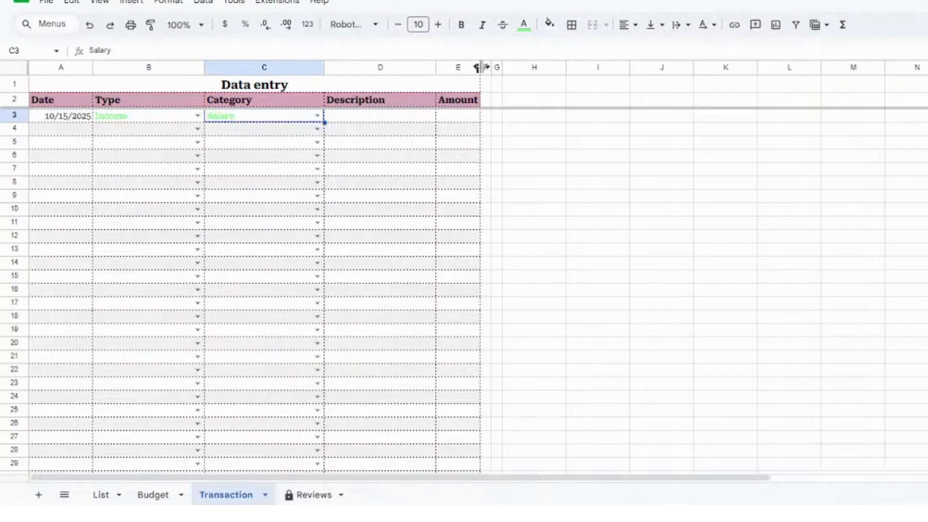
drag(480, 67, 507, 67)
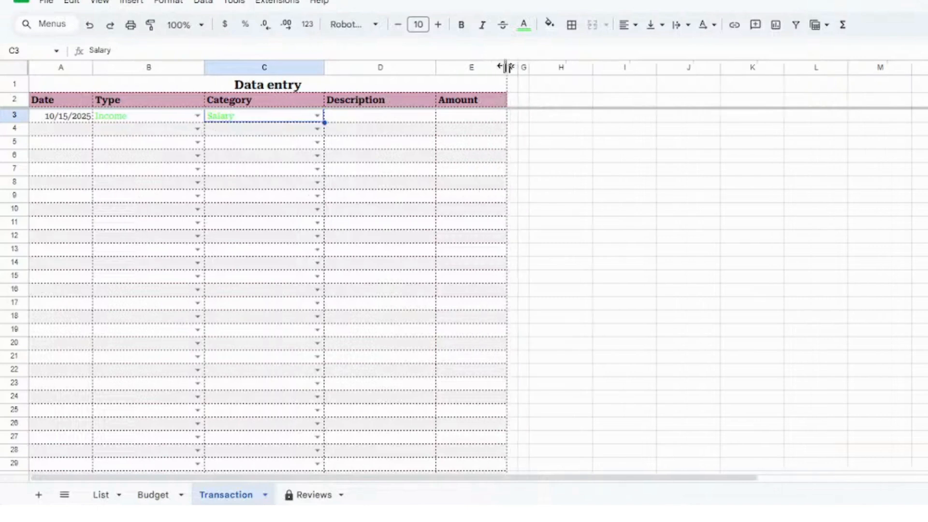
click(449, 119)
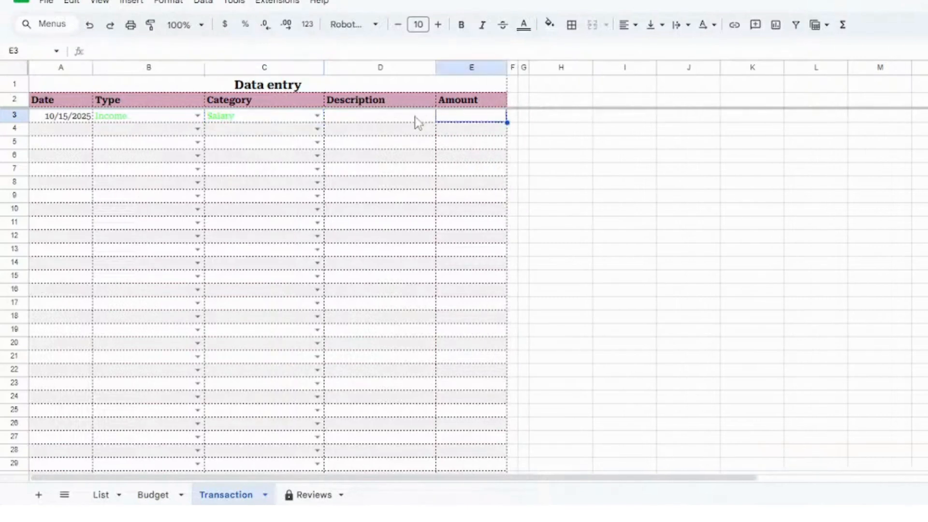
click(405, 117)
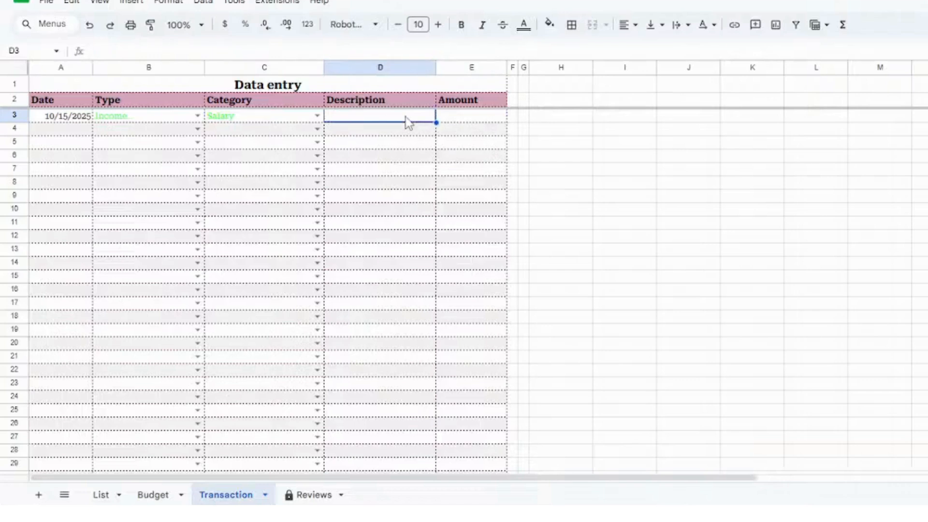
text(S)
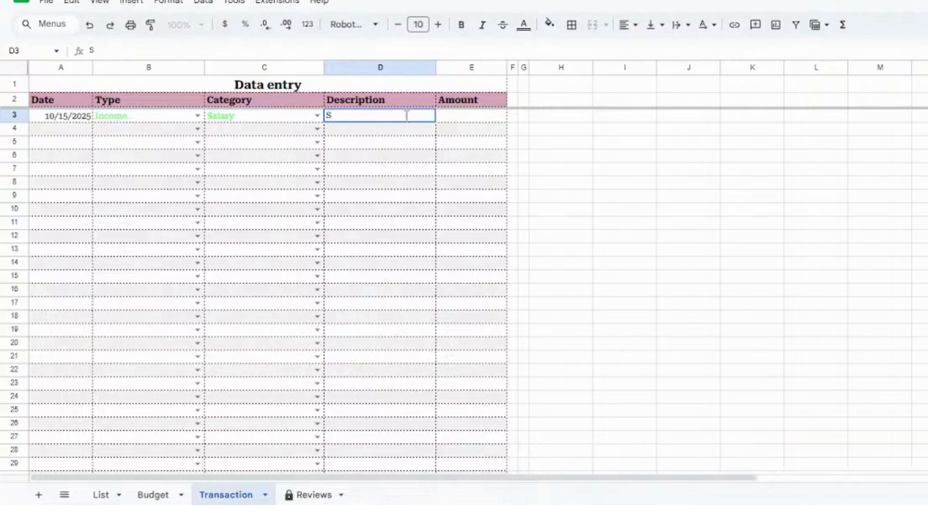
key(Escape)
click(401, 126)
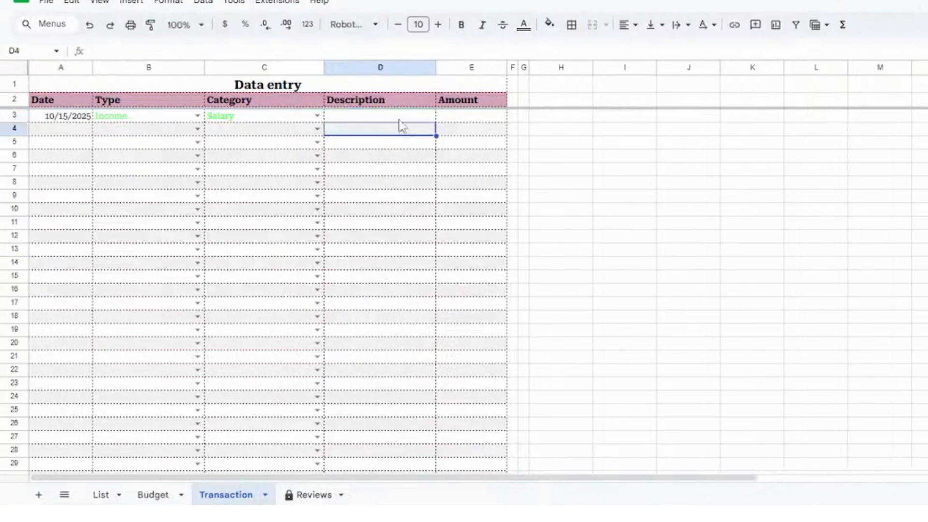
click(399, 119)
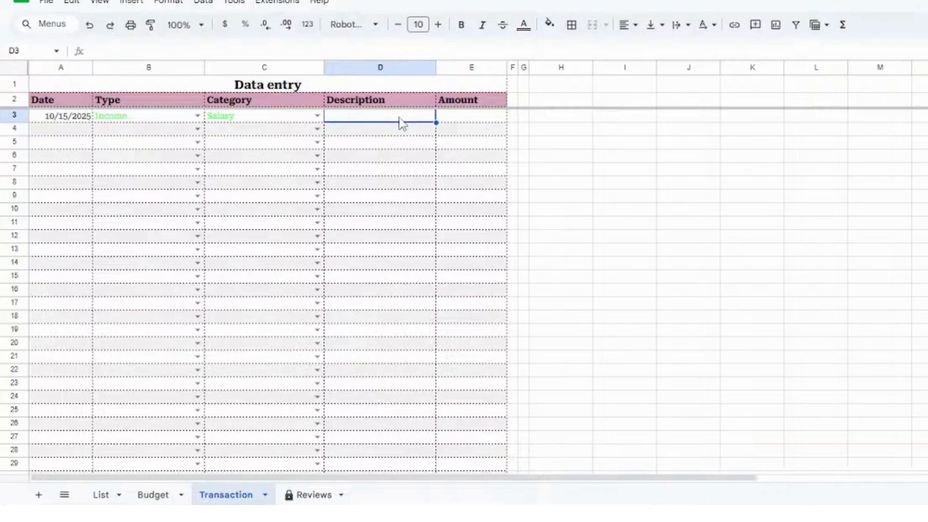
Enter 40000 as the amount of the Salary transaction in row 3
click(462, 117)
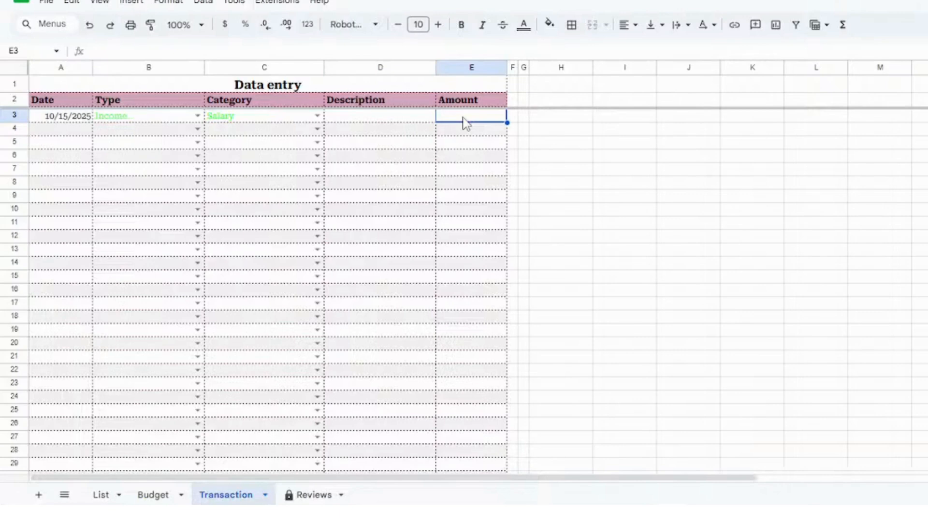
text(4000)
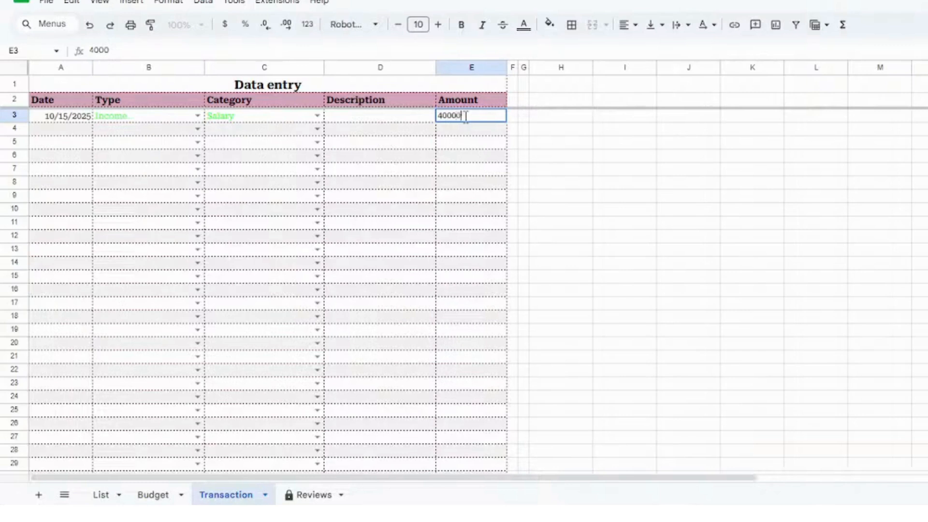
text(0)
click(426, 183)
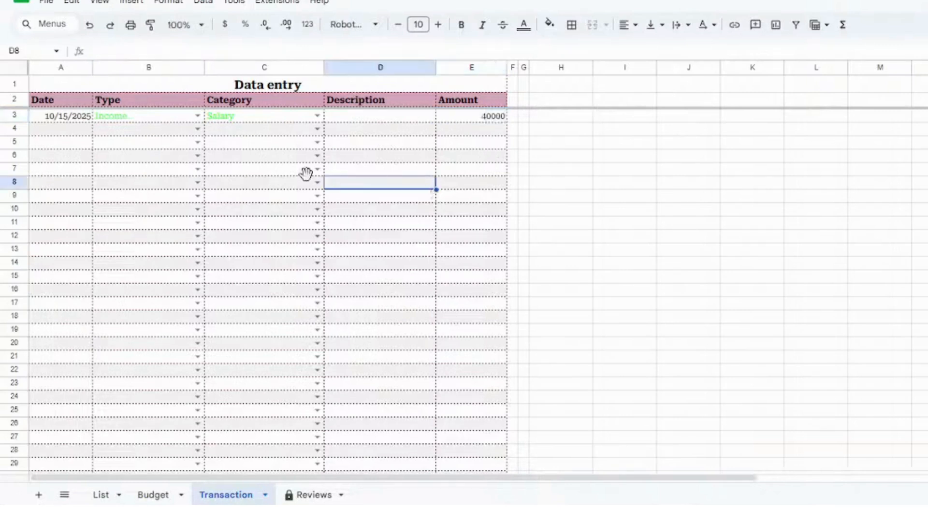
Start a second transaction in row 4 of the Data entry table, dated 10/15/2025, with type Income
double_click(82, 131)
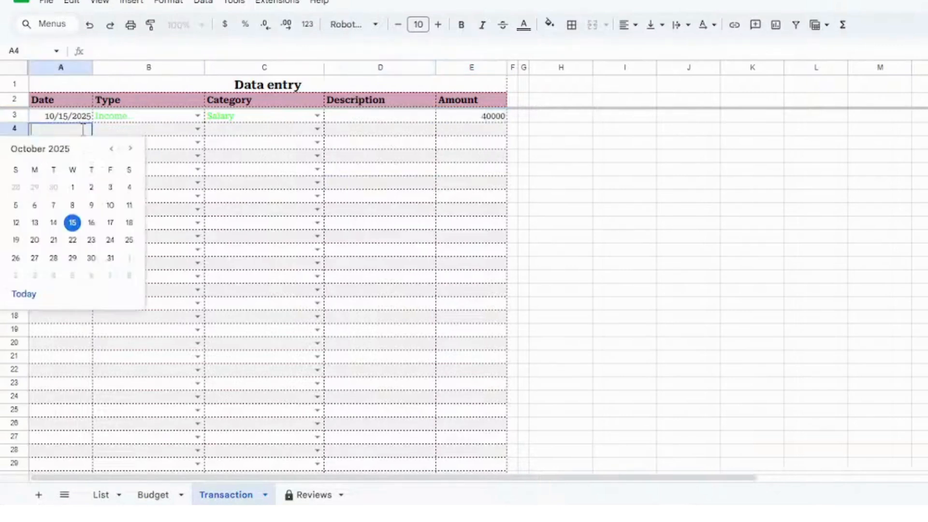
click(73, 224)
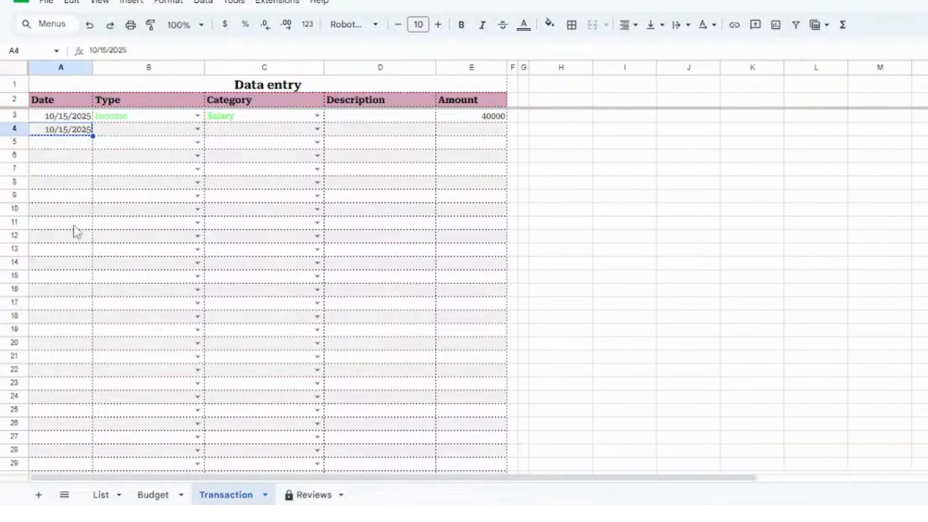
click(197, 130)
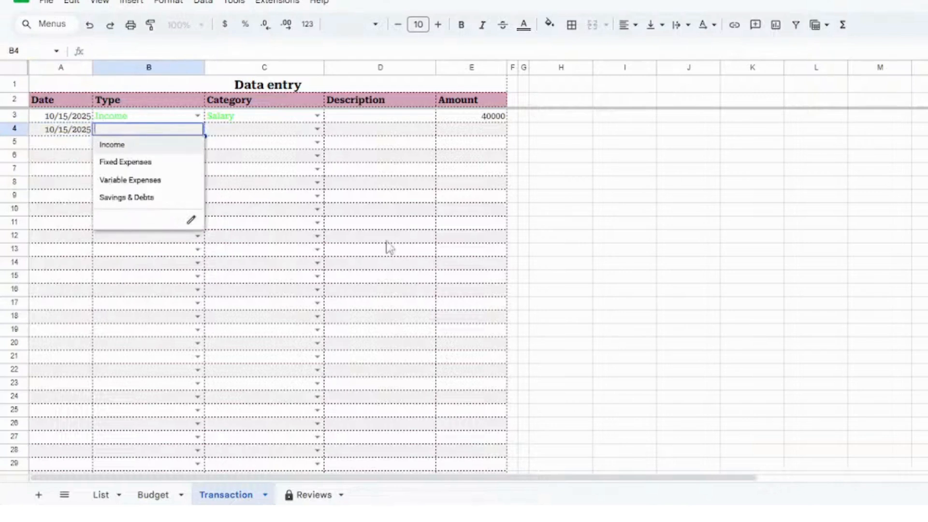
click(610, 213)
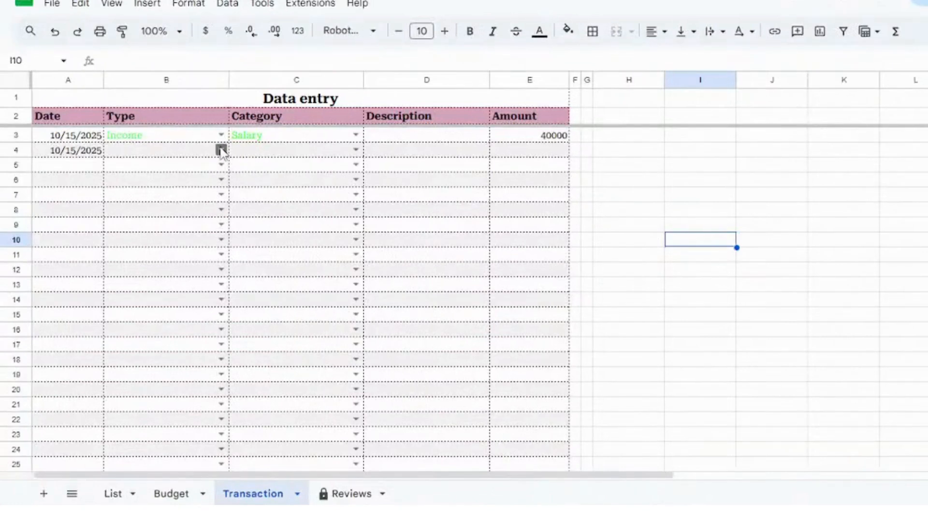
click(222, 149)
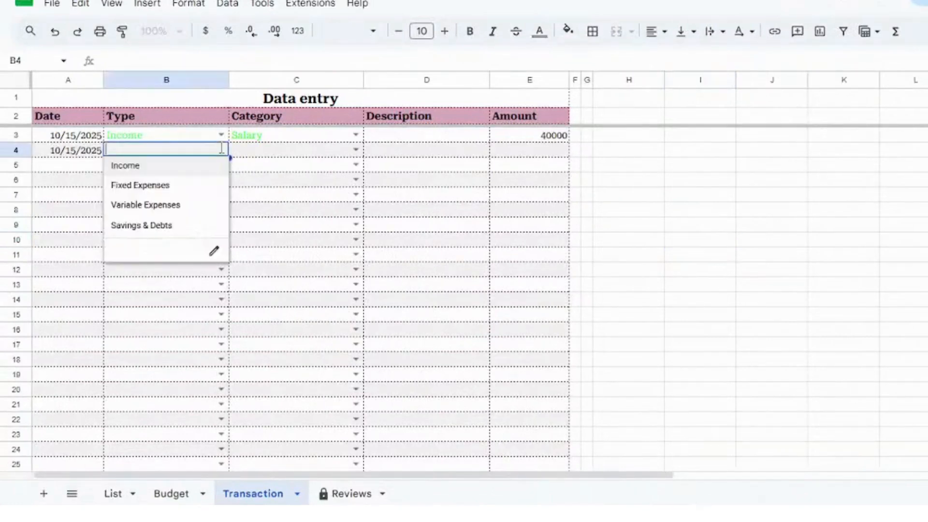
click(160, 169)
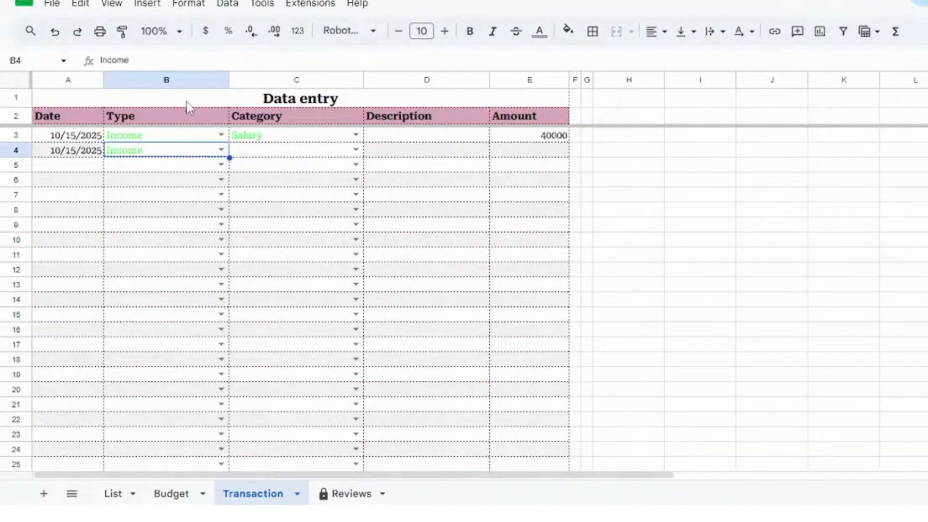
Complete the second Income transaction in row 4 with category Side Hustle and an amount of 10000
click(221, 165)
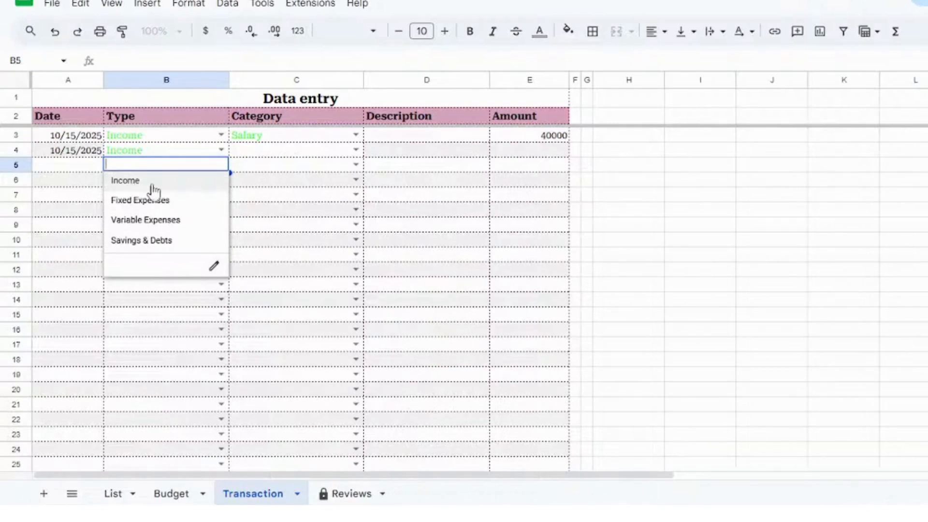
click(280, 186)
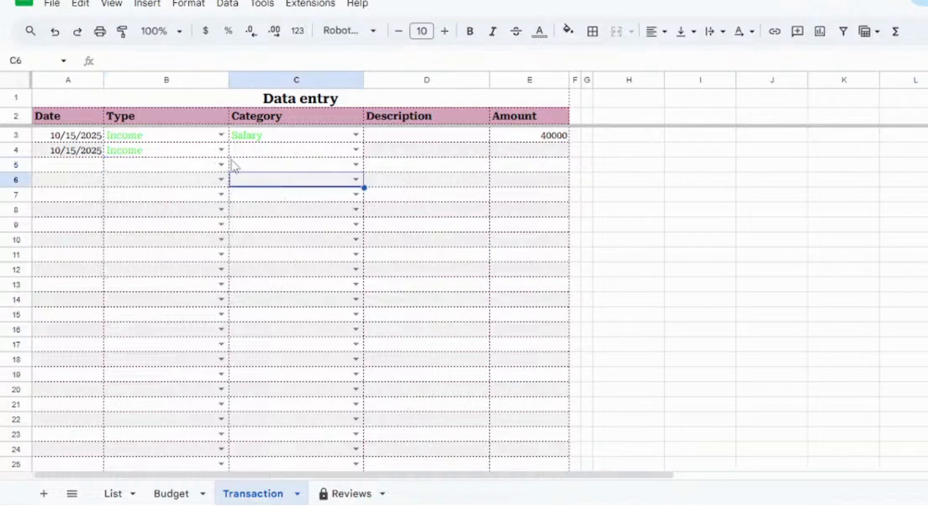
click(356, 150)
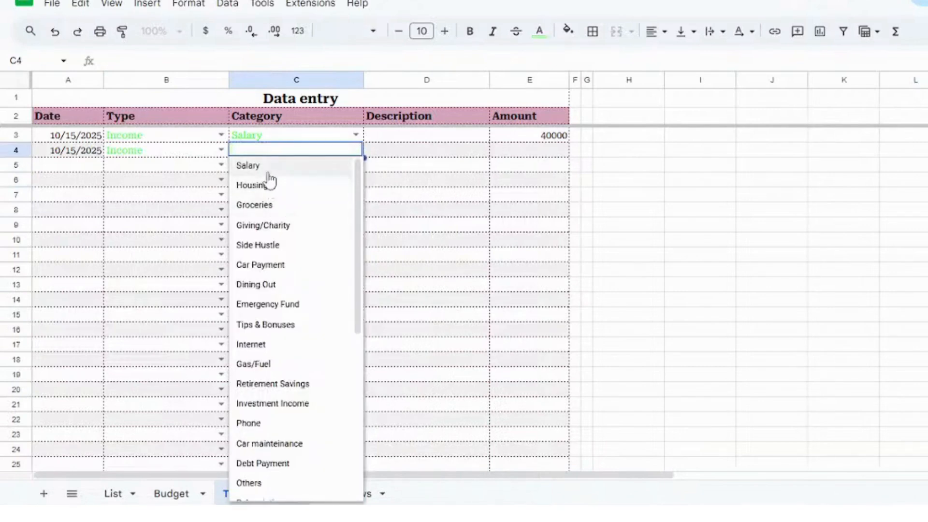
text(si)
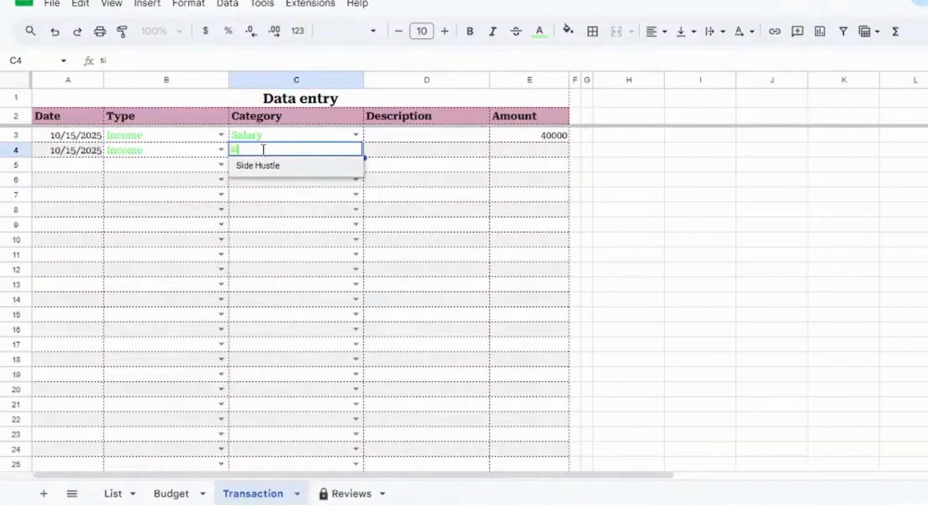
click(283, 166)
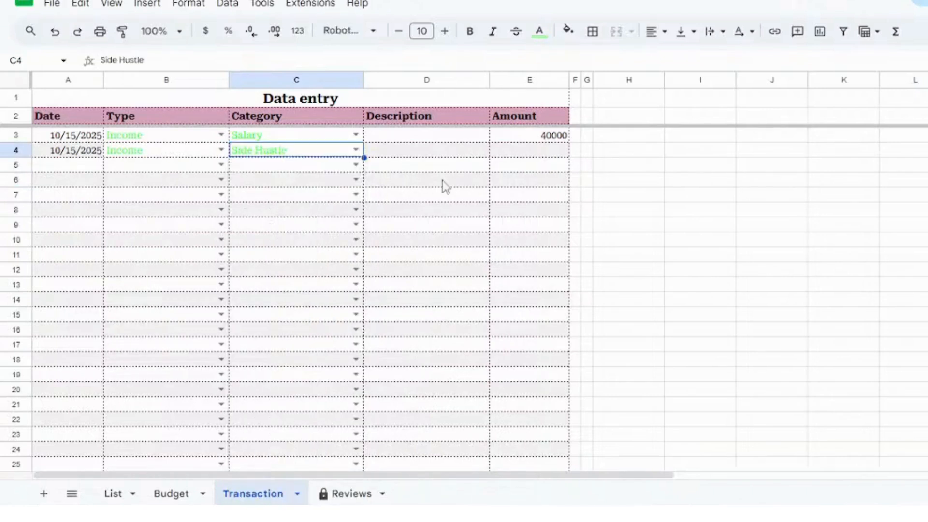
click(535, 152)
text(10)
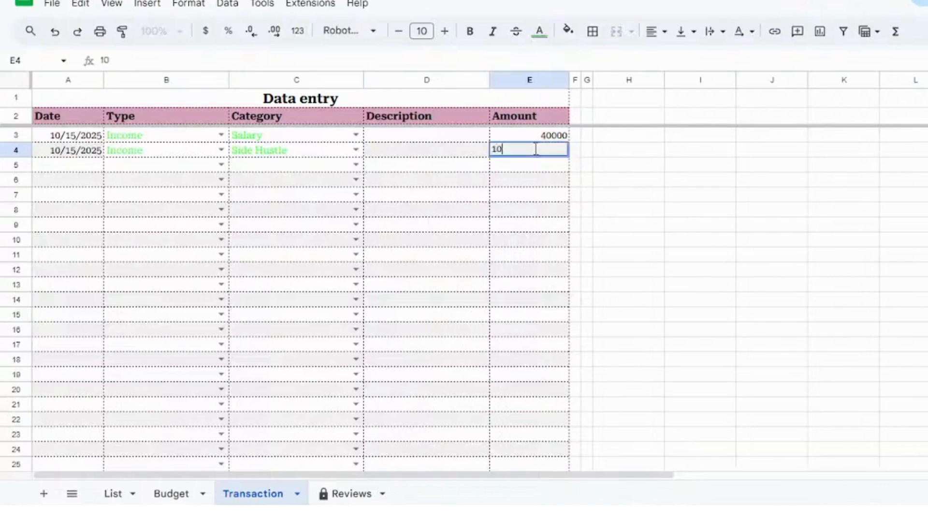
text(000)
click(580, 152)
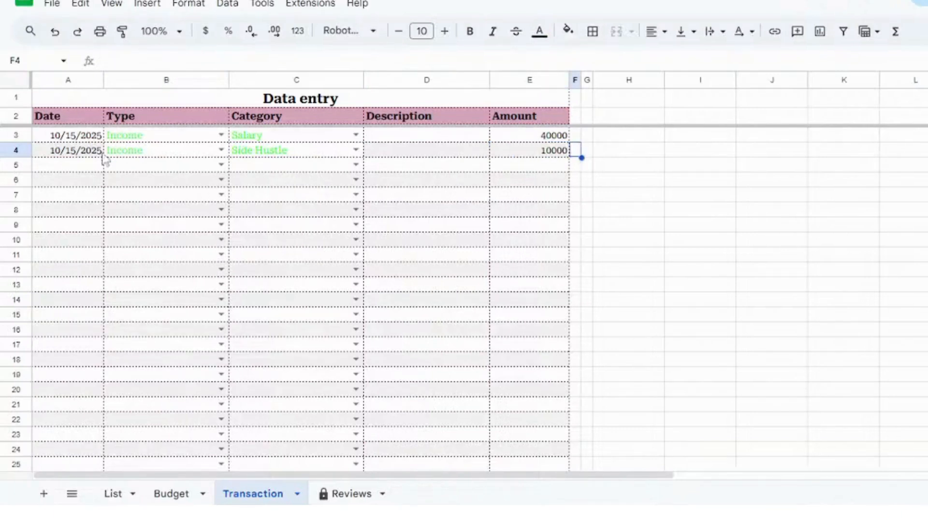
Fill row 5 of the Data entry table with date 10/15/2025, type Fixed Expenses and category Housing
click(82, 167)
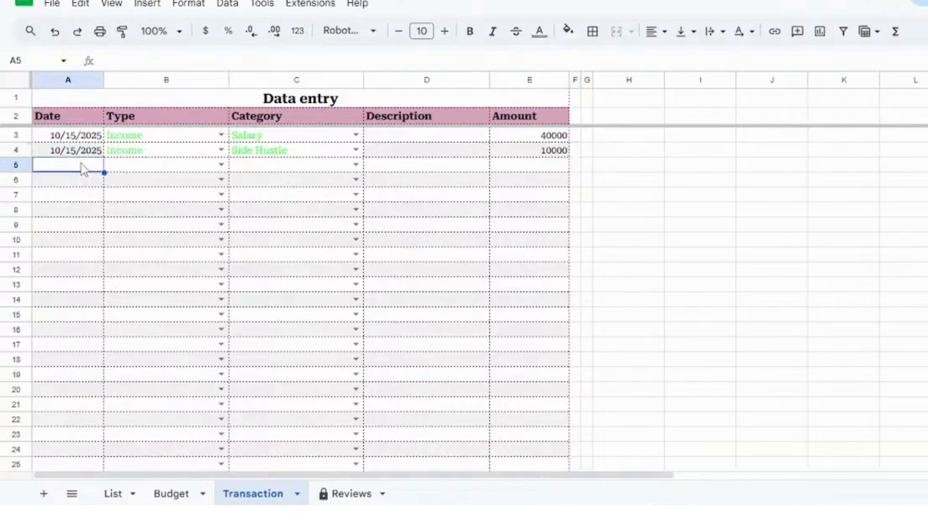
double_click(81, 163)
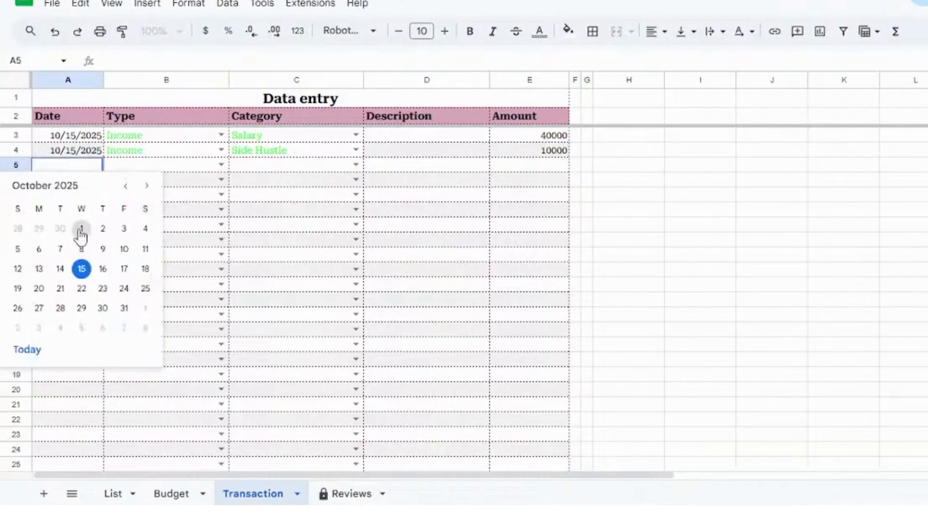
click(81, 269)
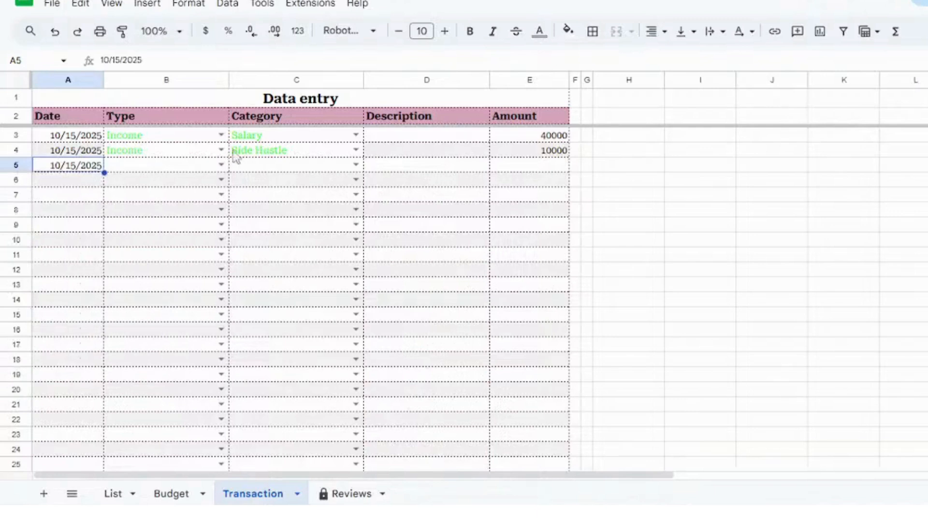
click(224, 164)
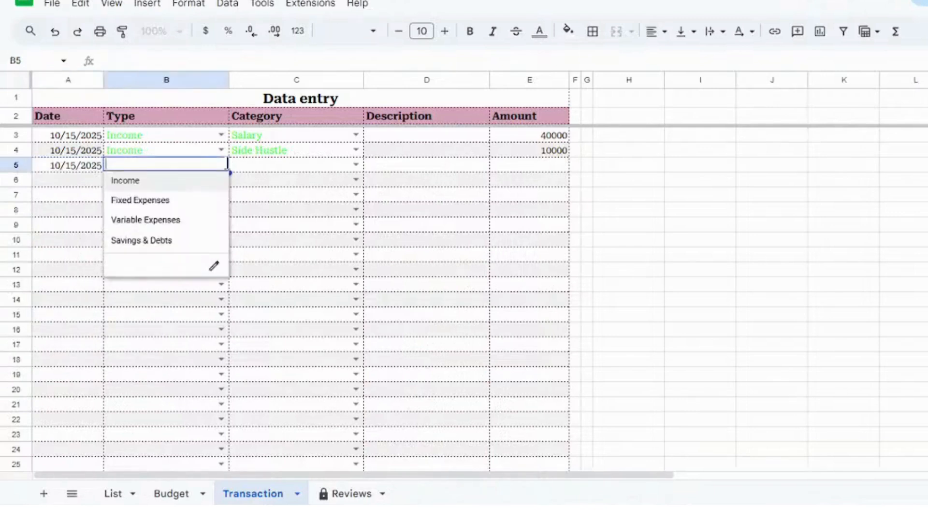
click(164, 201)
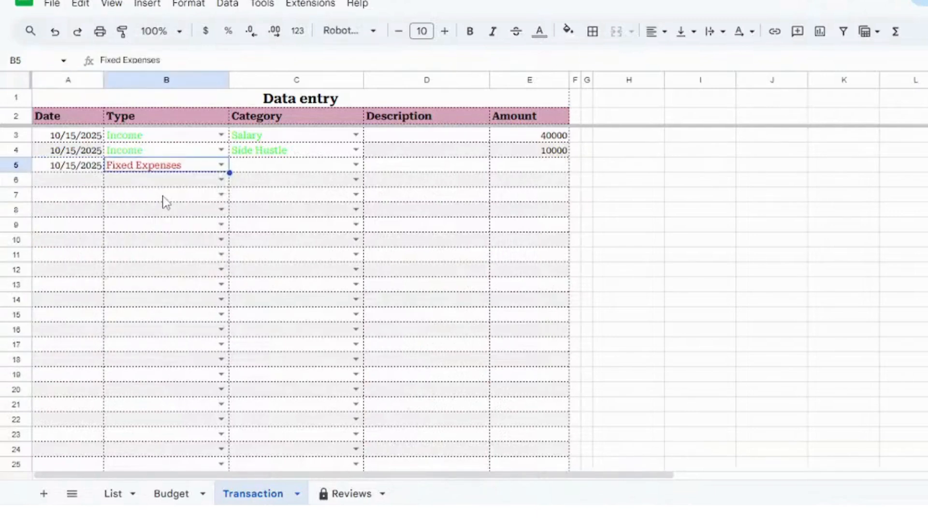
click(356, 166)
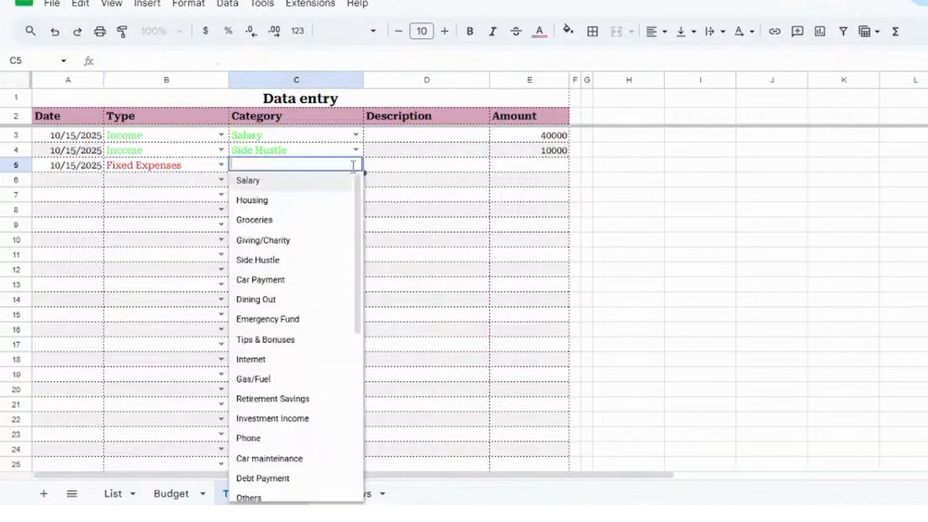
click(280, 201)
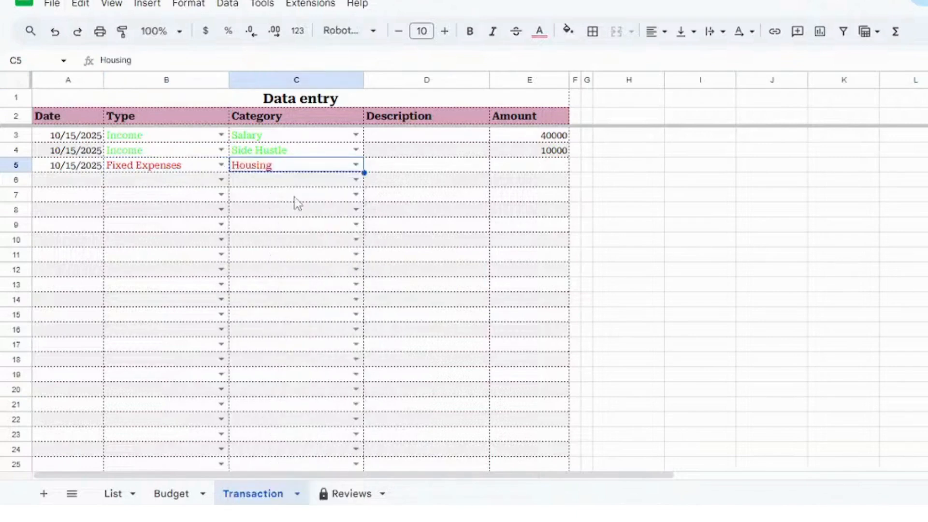
Enter 10000 as the amount of the Housing transaction in row 5
click(523, 173)
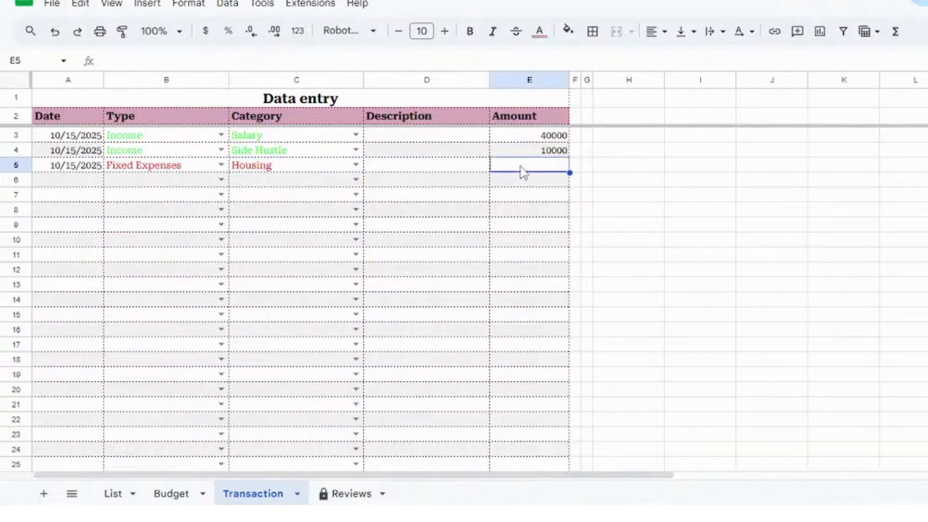
text(1)
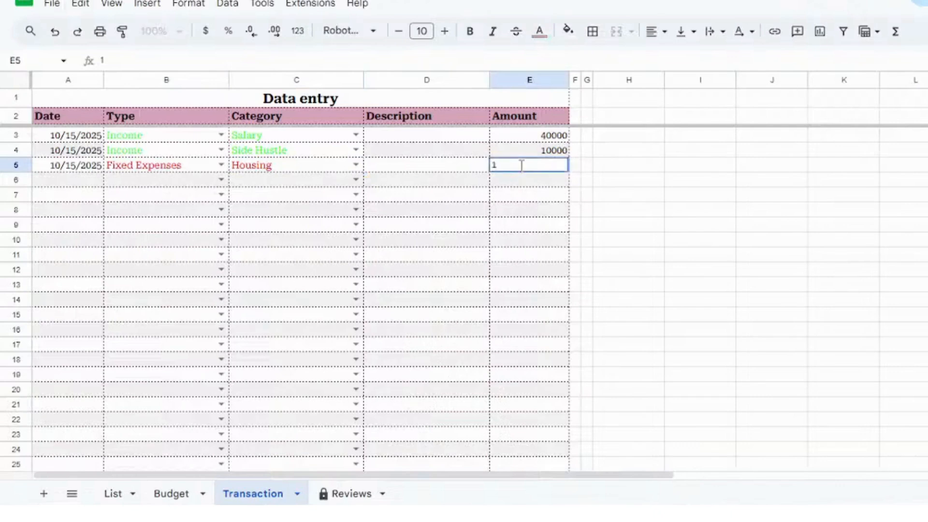
text(0000)
click(618, 185)
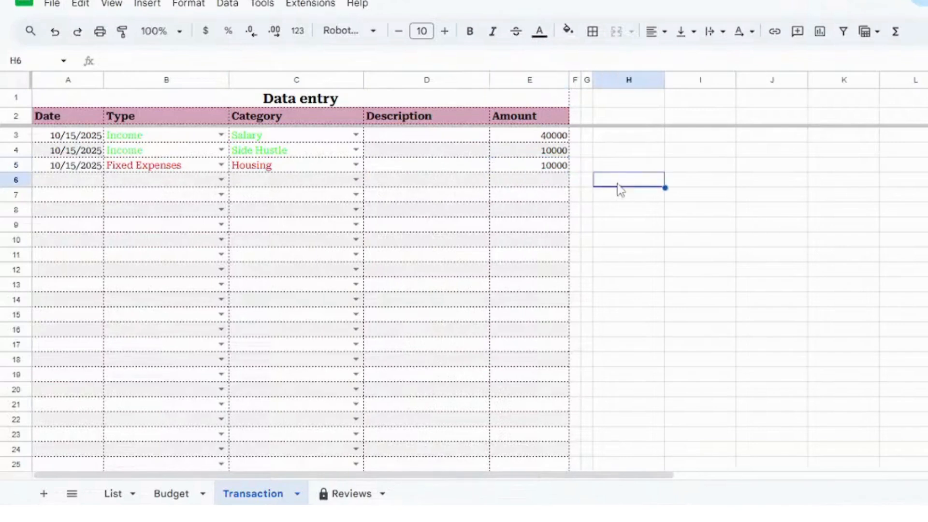
Fill row 6 of the Data entry table with date 10/15/2025, type Variable Expenses and category Groceries
click(93, 183)
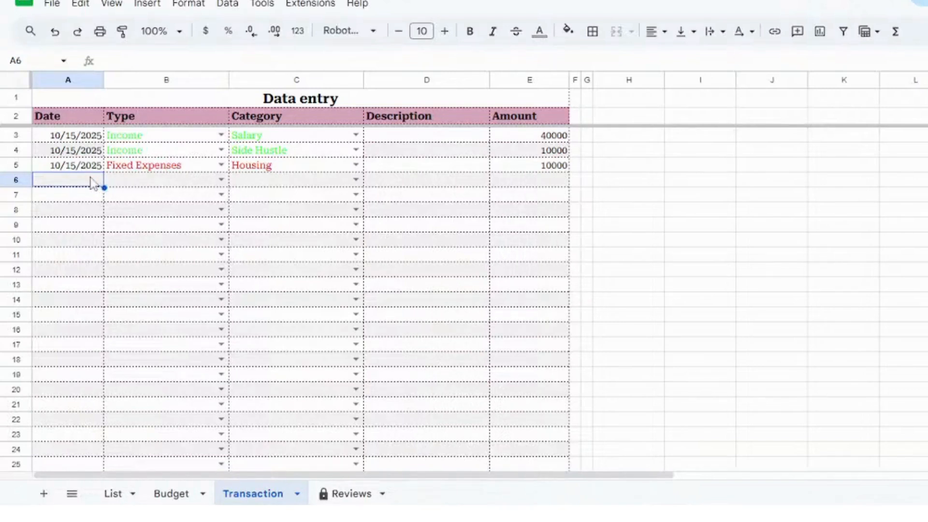
double_click(91, 180)
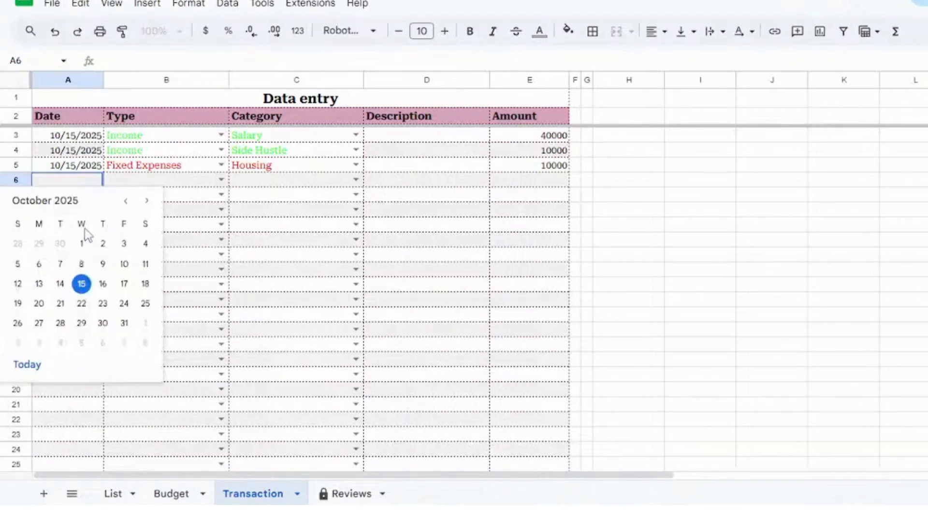
click(81, 284)
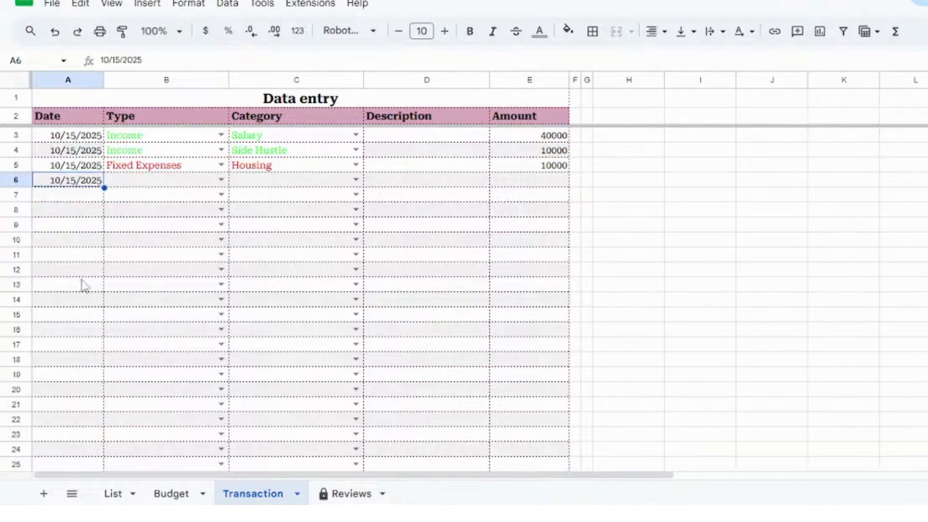
click(222, 180)
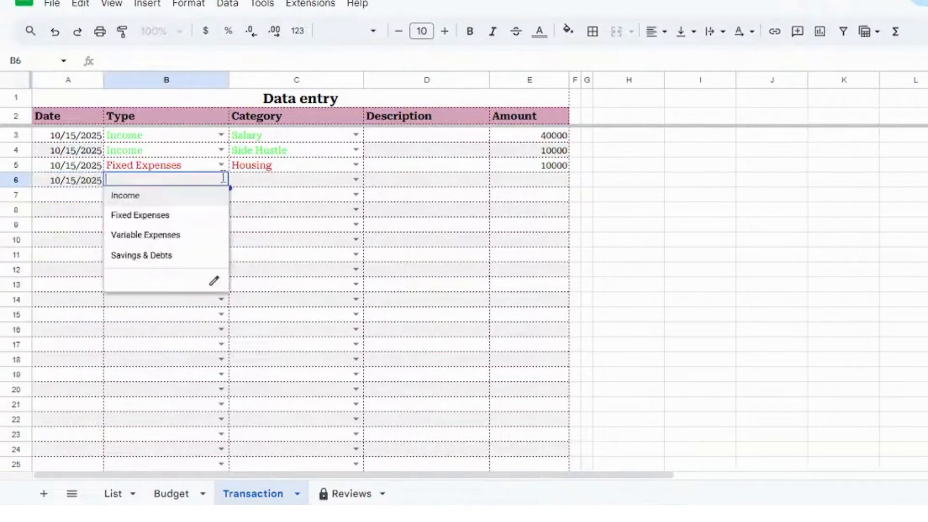
click(162, 237)
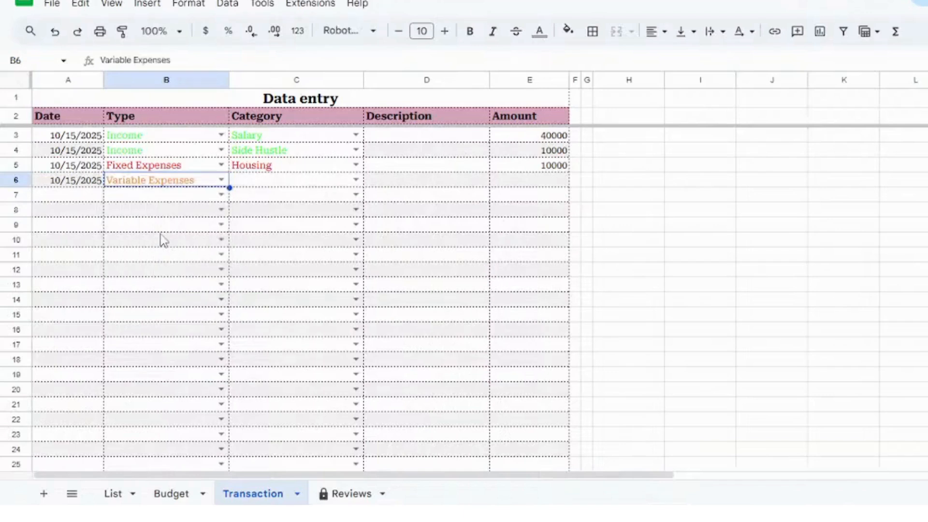
click(355, 180)
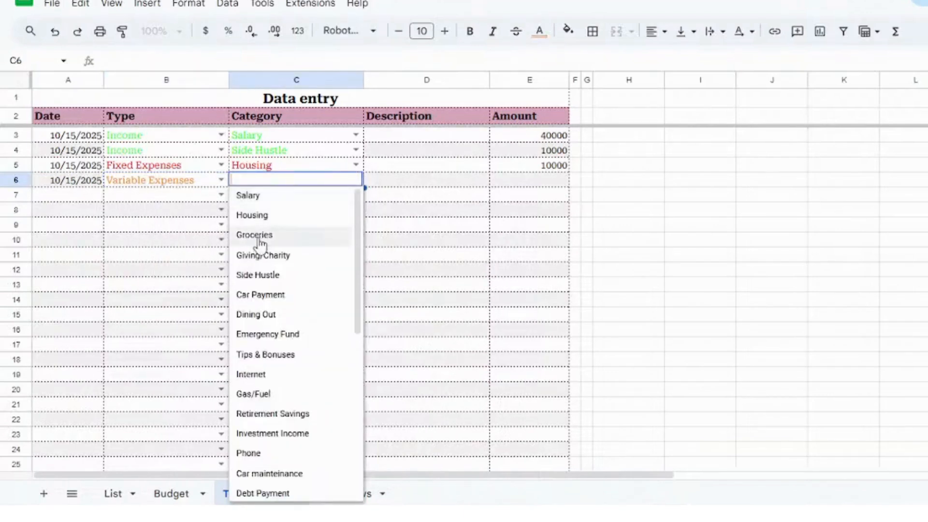
click(260, 237)
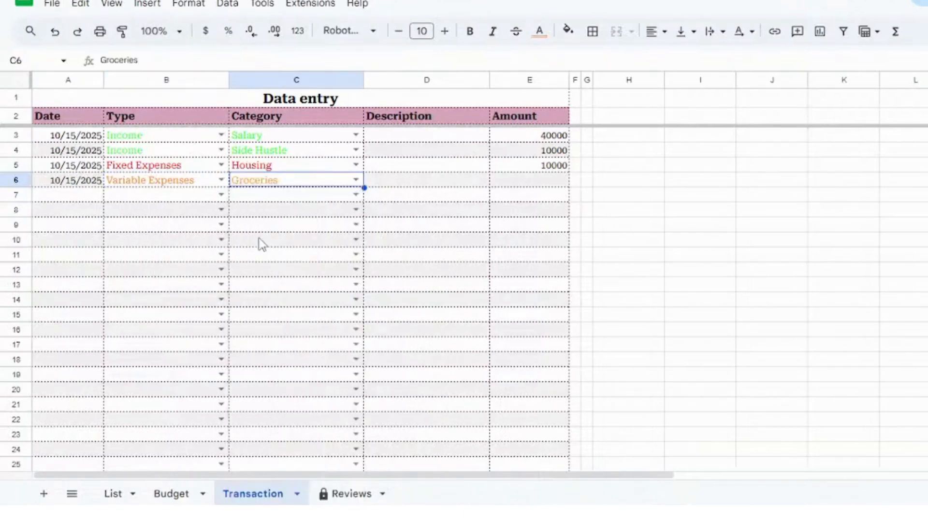
click(402, 186)
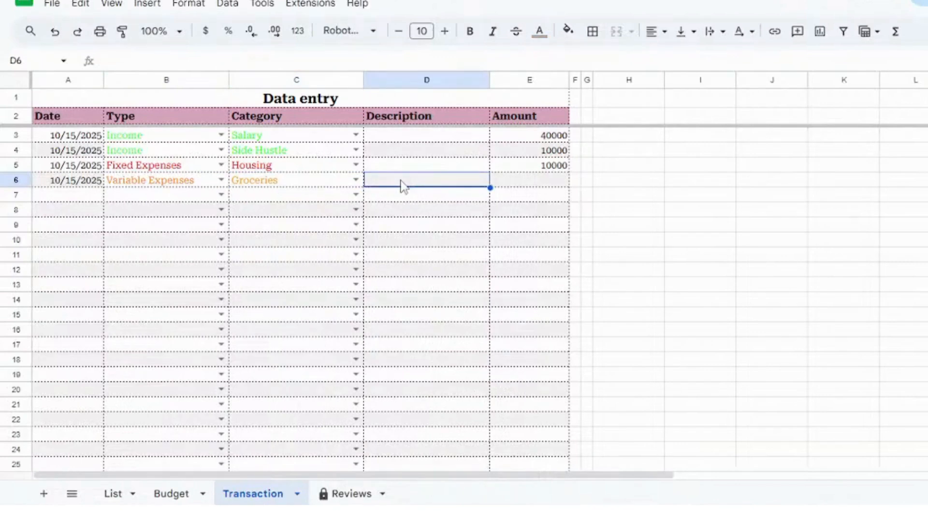
click(402, 80)
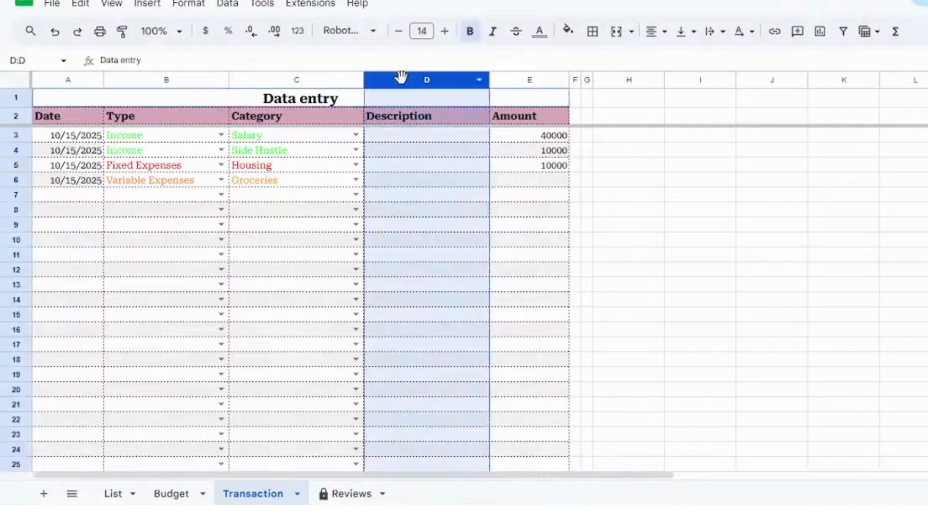
click(537, 183)
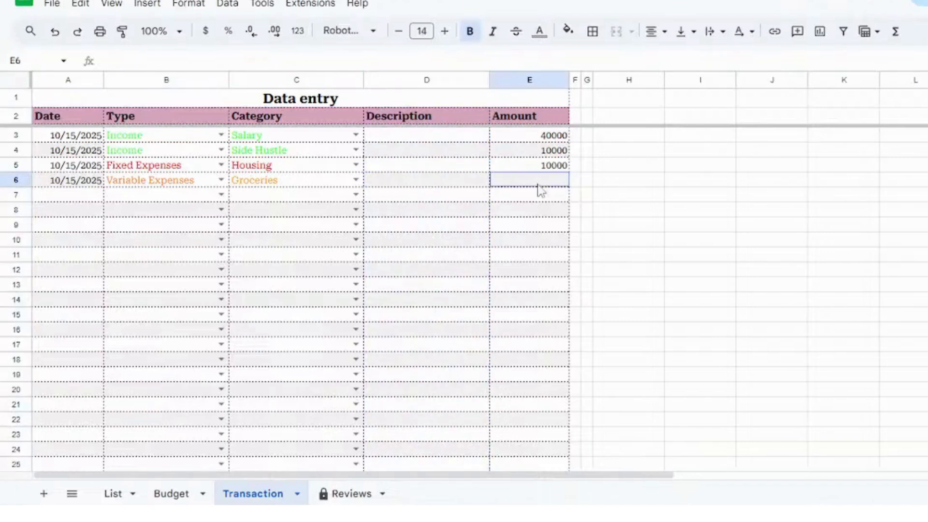
click(403, 79)
click(431, 165)
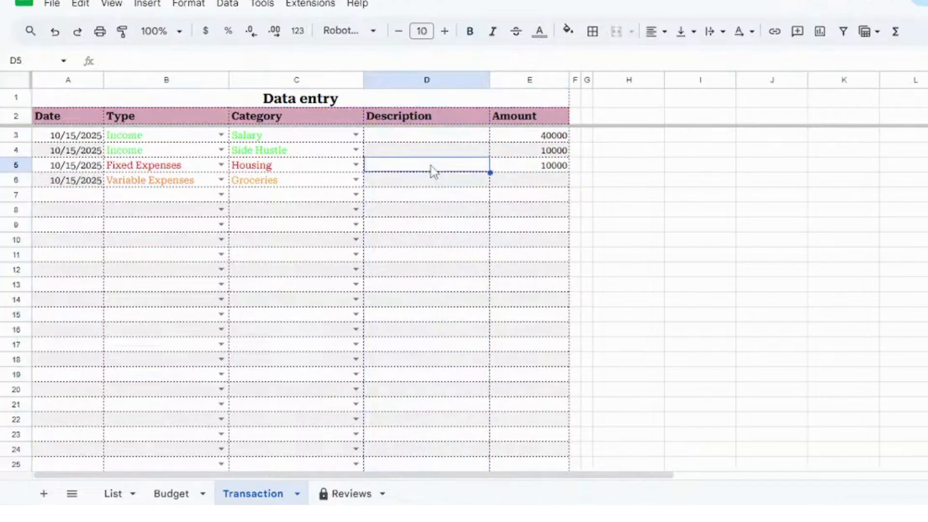
click(410, 183)
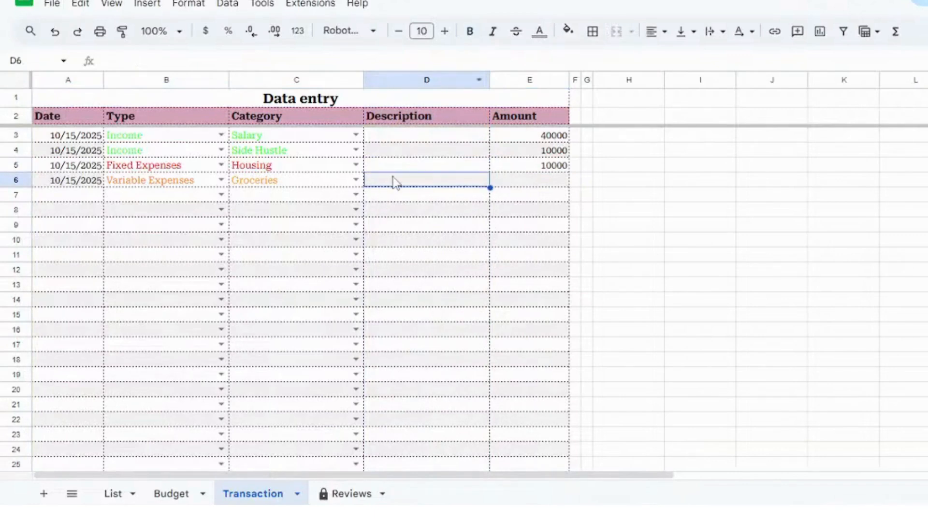
Enter 3000 as the amount of the Groceries transaction in row 6
click(508, 184)
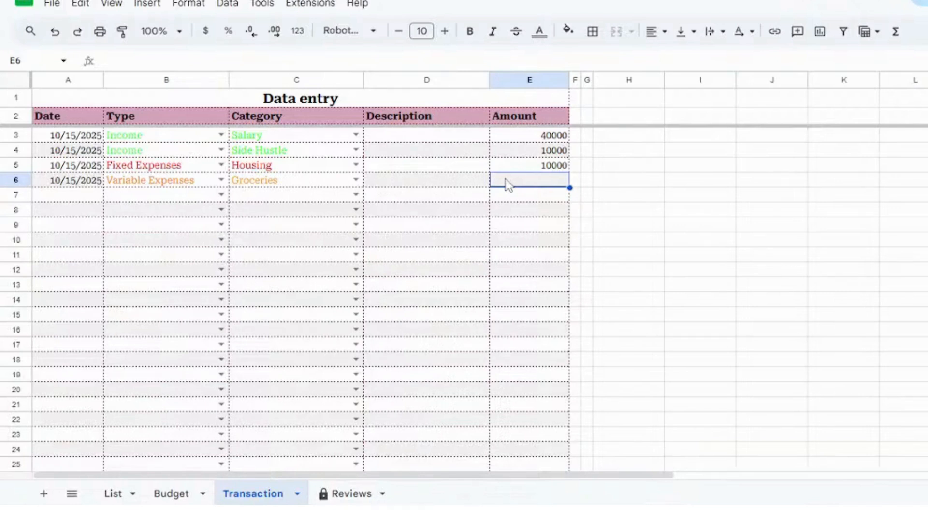
text(3000)
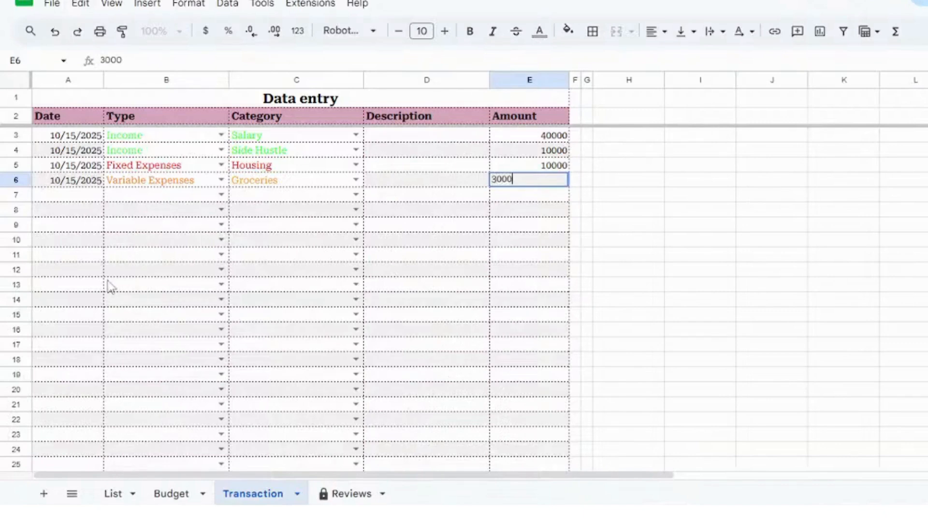
click(83, 240)
Fill row 7 of the Data entry table with date 10/15/2025, type Savings & Debts and category Emergency Fund
double_click(79, 197)
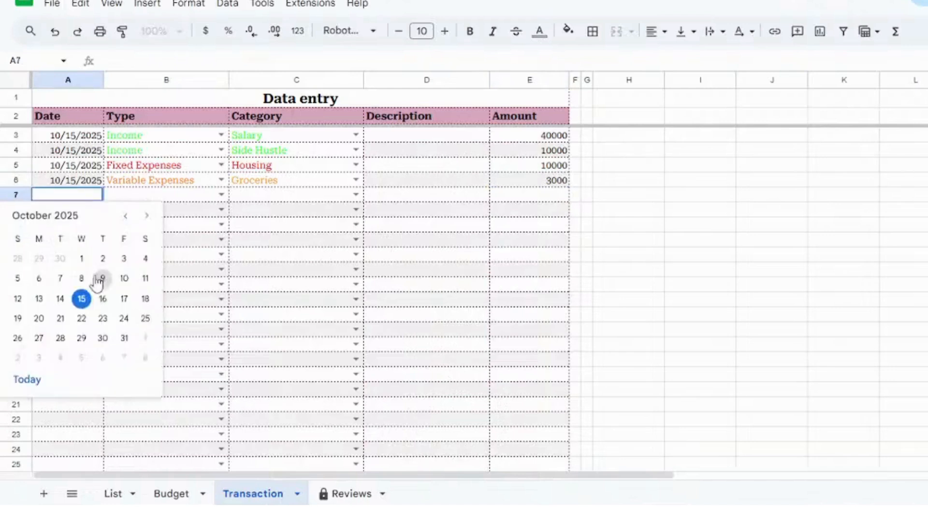
click(81, 299)
click(222, 195)
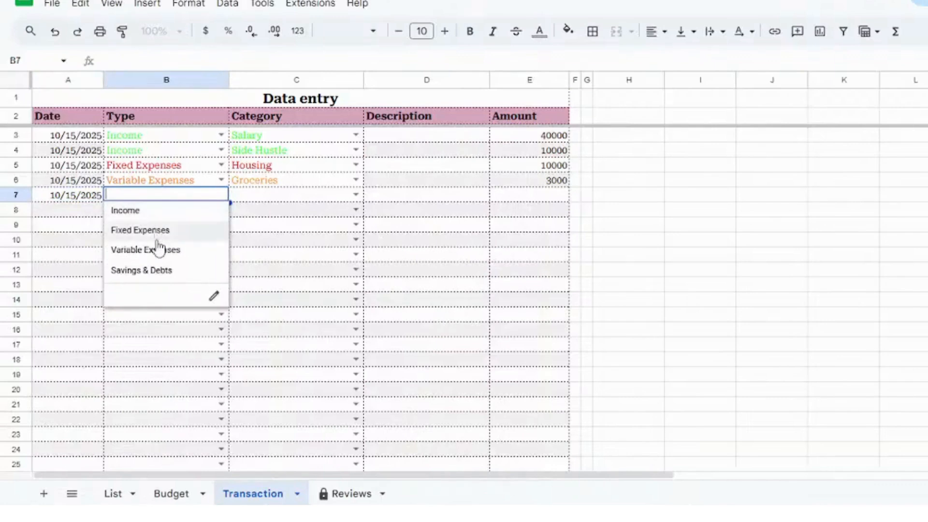
click(164, 272)
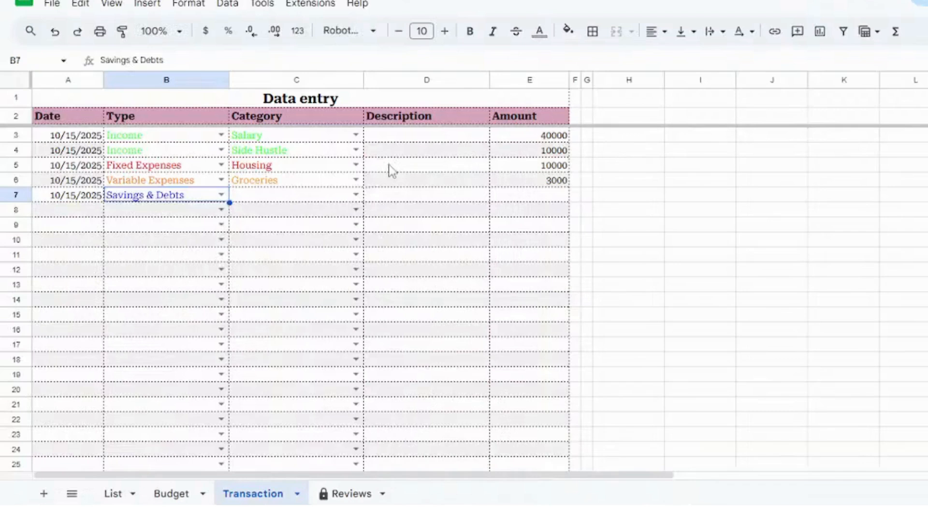
click(356, 195)
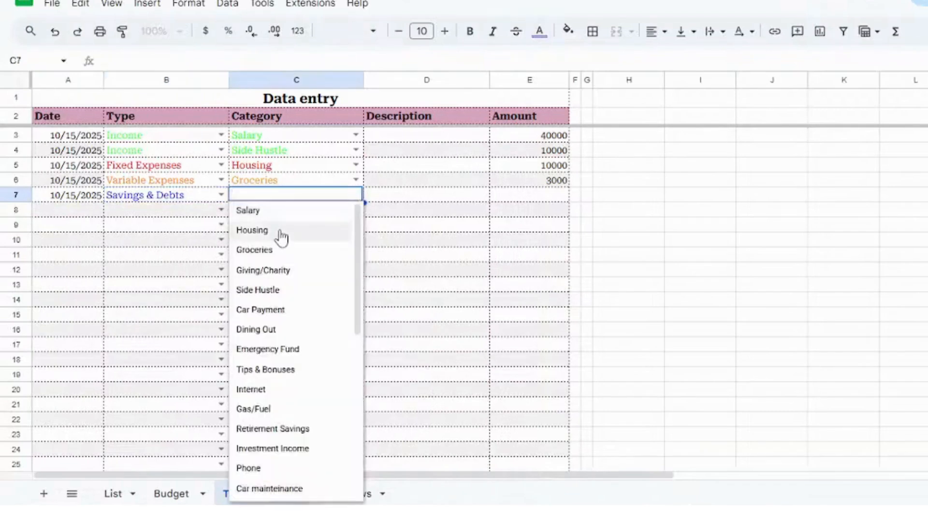
text(eme)
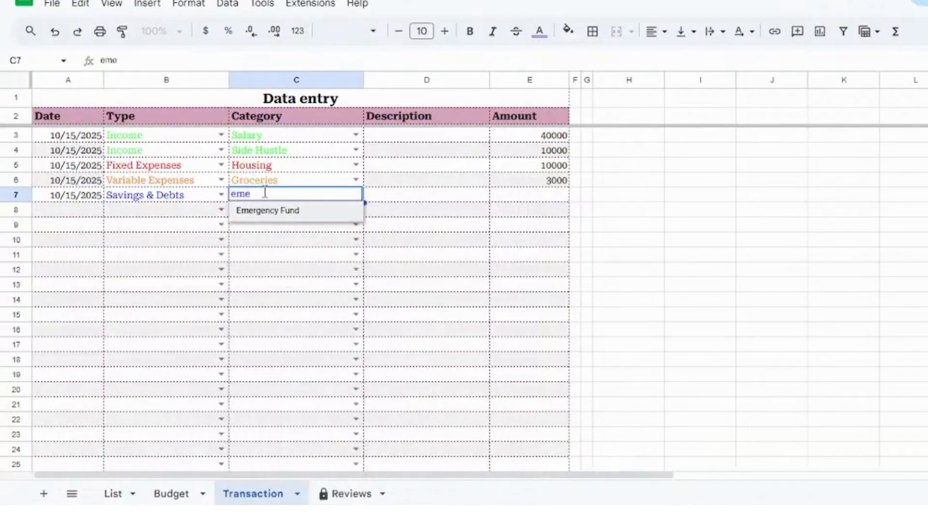
click(286, 213)
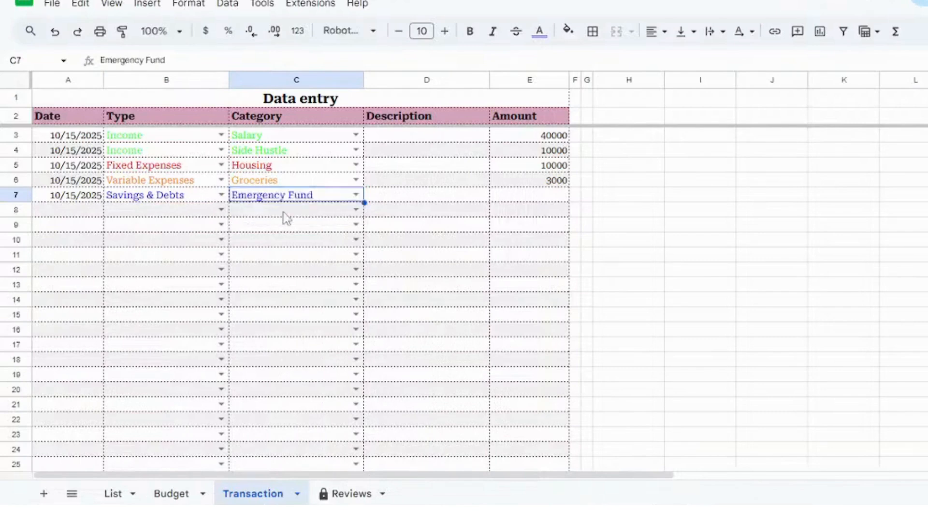
Enter 2000 as the amount of the Emergency Fund transaction in row 7
click(531, 197)
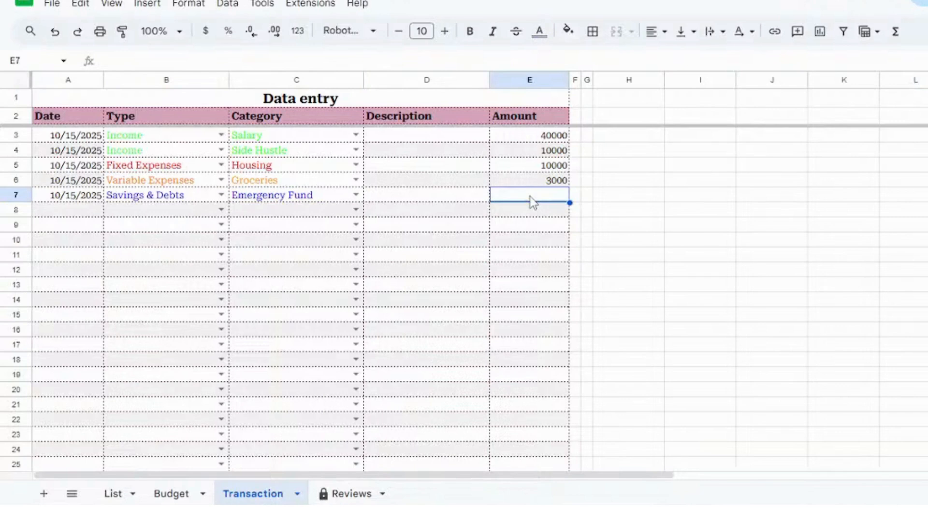
text(2000)
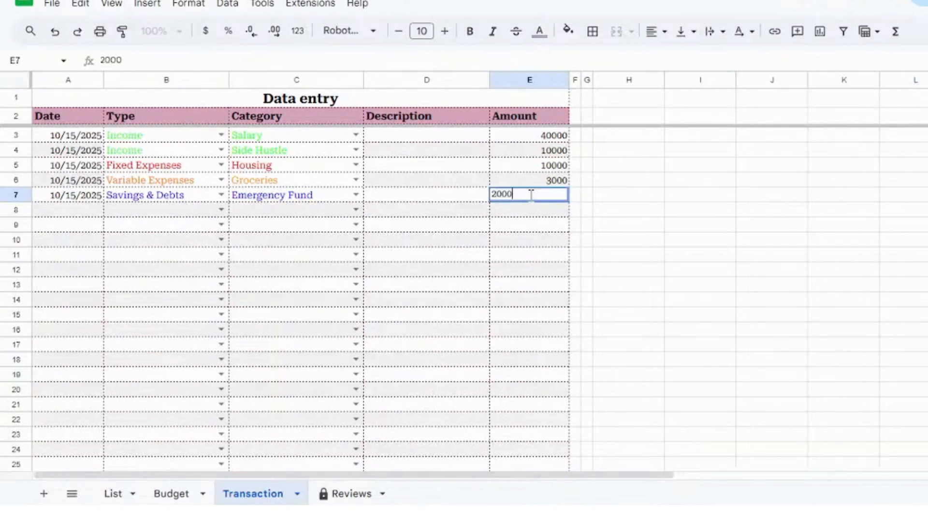
click(477, 272)
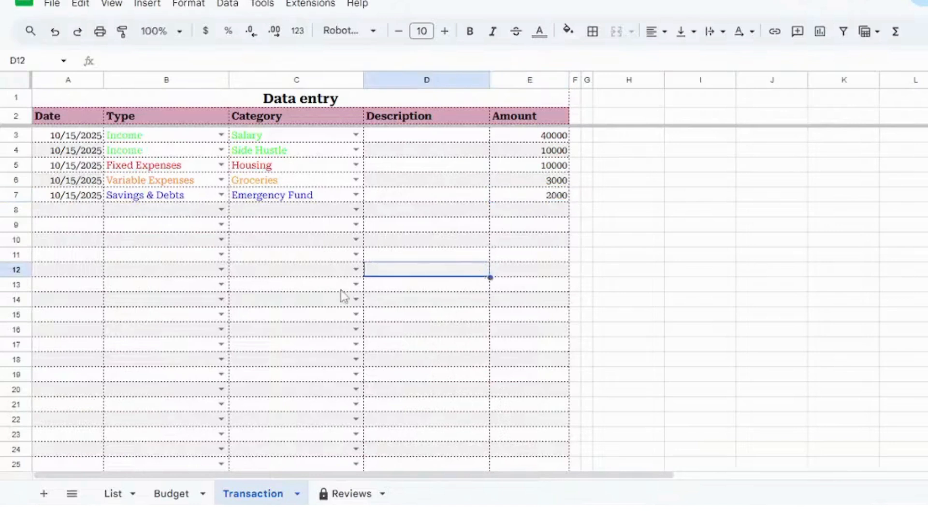
Fill row 8 of the Data entry table with date 10/15/2025, type Variable Expenses and category Car Payment
double_click(79, 212)
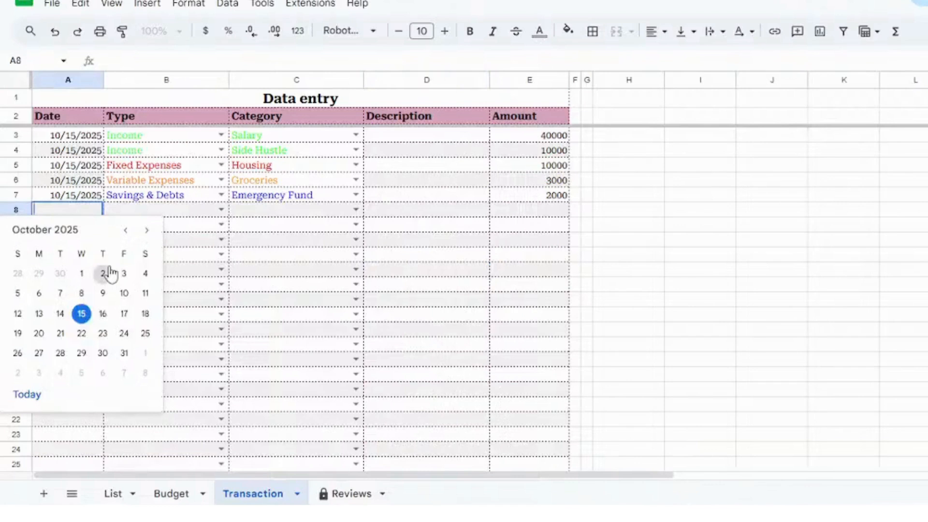
click(82, 314)
click(222, 210)
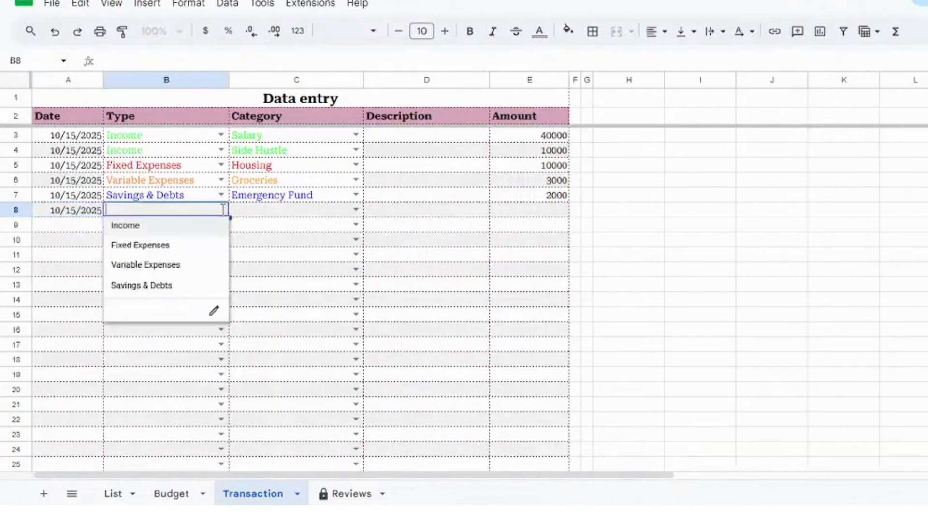
click(173, 269)
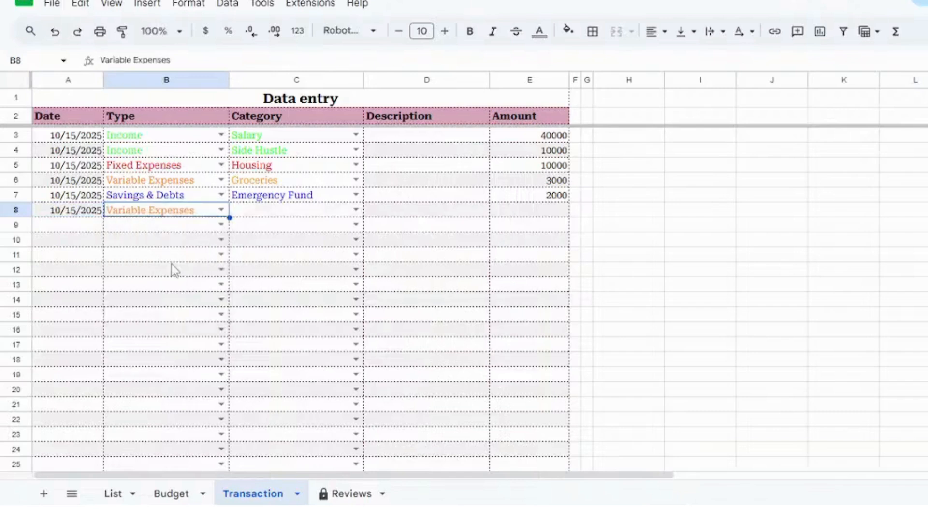
click(356, 211)
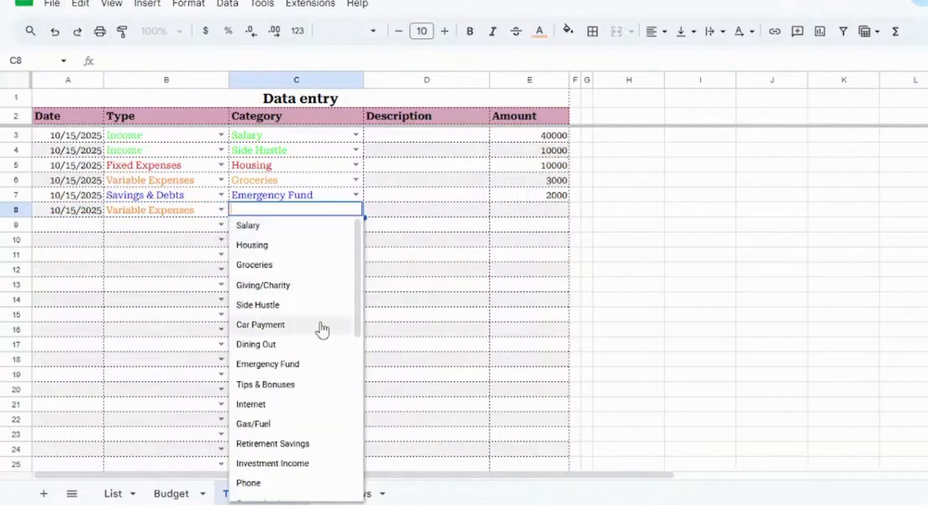
click(322, 326)
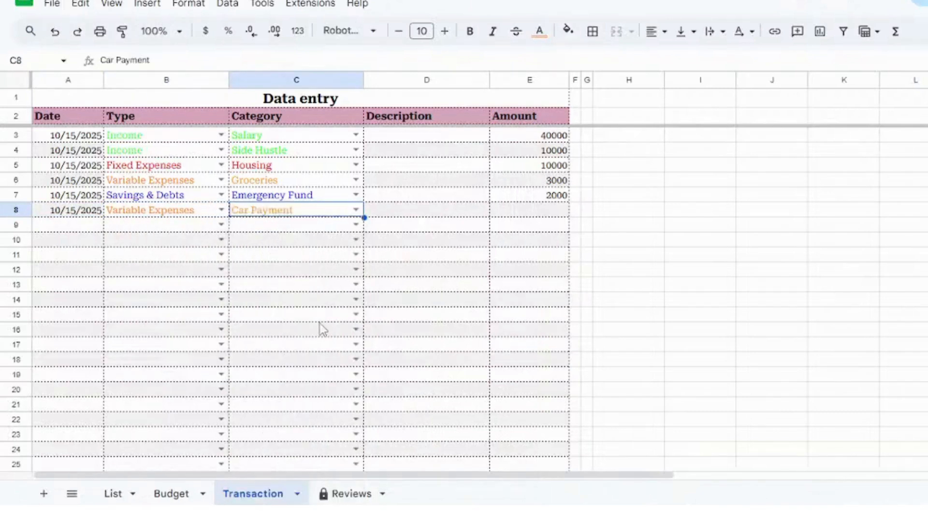
Change the category of the row 8 transaction to Dining Out
click(356, 210)
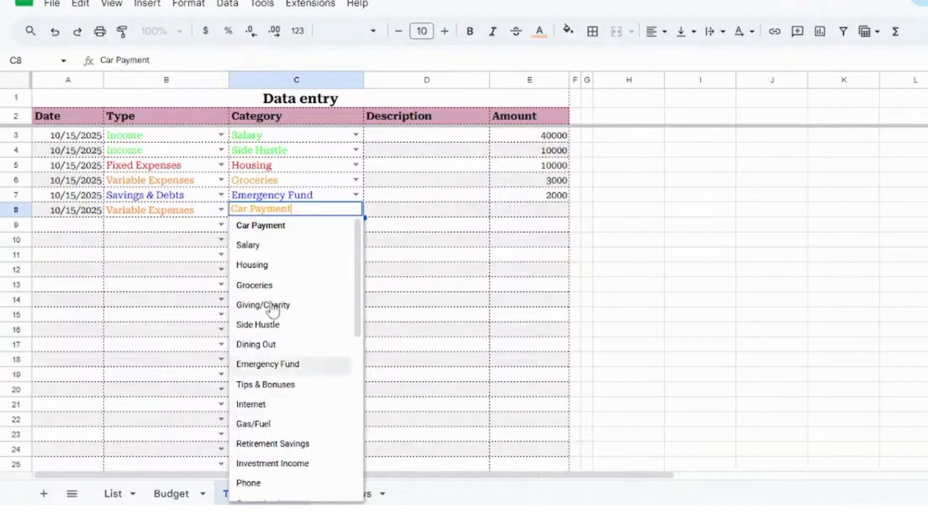
key(BackSpace)
key(BackSpace)
key(BackSpace)
key(BackSpace)
key(BackSpace)
key(BackSpace)
key(BackSpace)
key(BackSpace)
key(BackSpace)
key(BackSpace)
key(BackSpace)
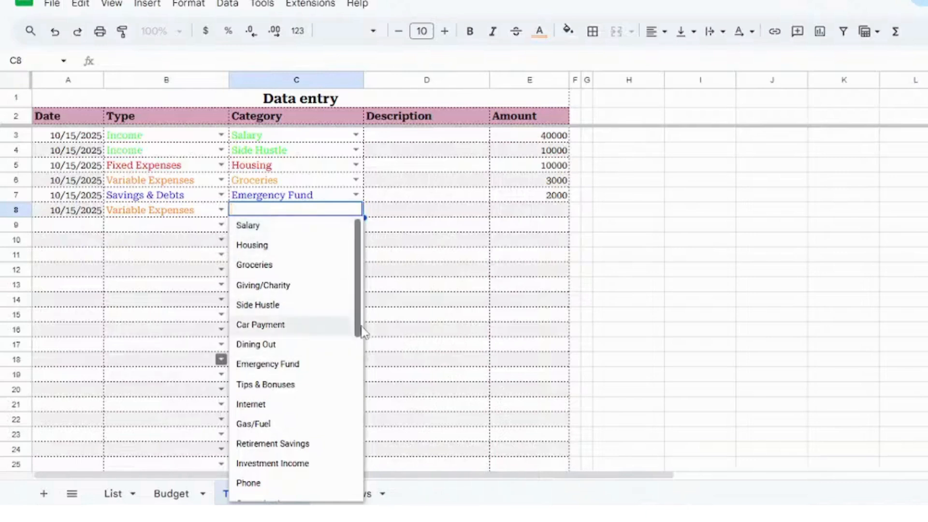
click(311, 347)
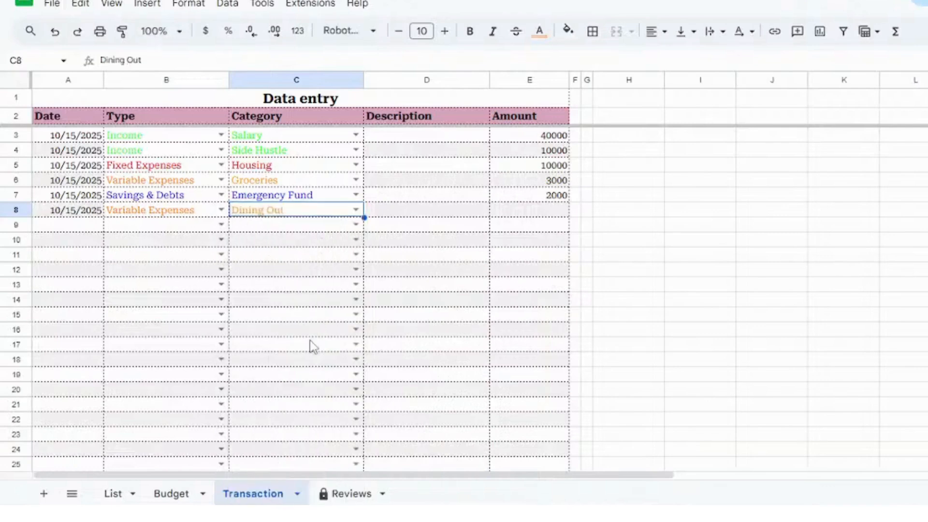
Enter 500 as the amount of the Dining Out transaction in row 8
click(536, 212)
text(5)
text(00)
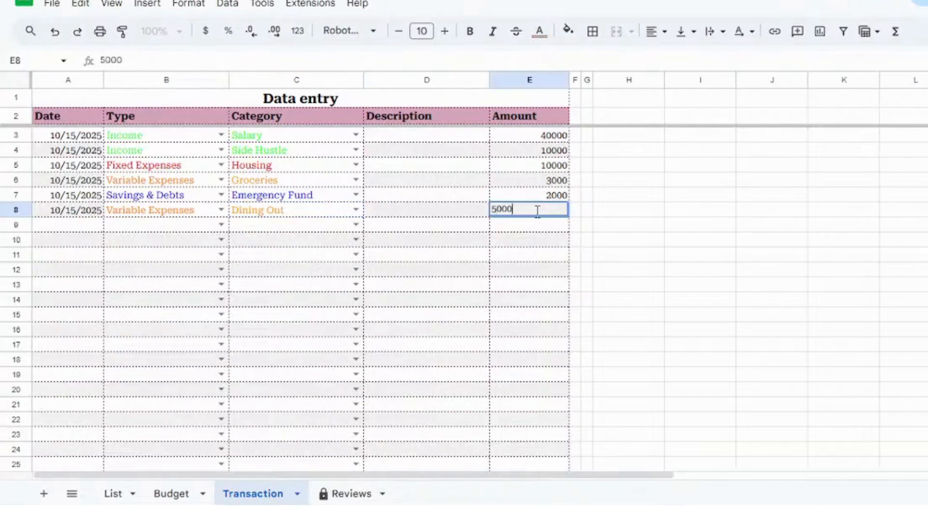
click(419, 247)
Fill row 9 of the Data entry table with date 10/15/2025, type Fixed Expenses and category Subscriptions
double_click(98, 226)
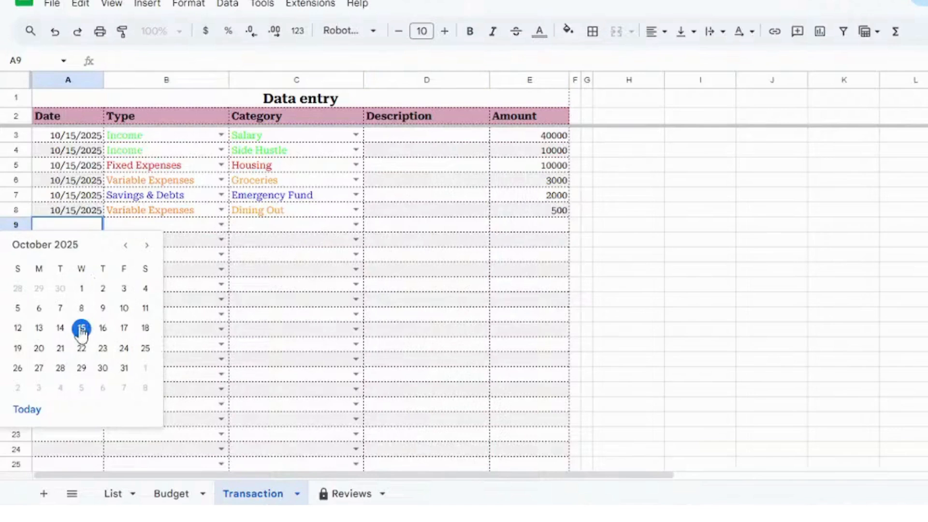
click(82, 330)
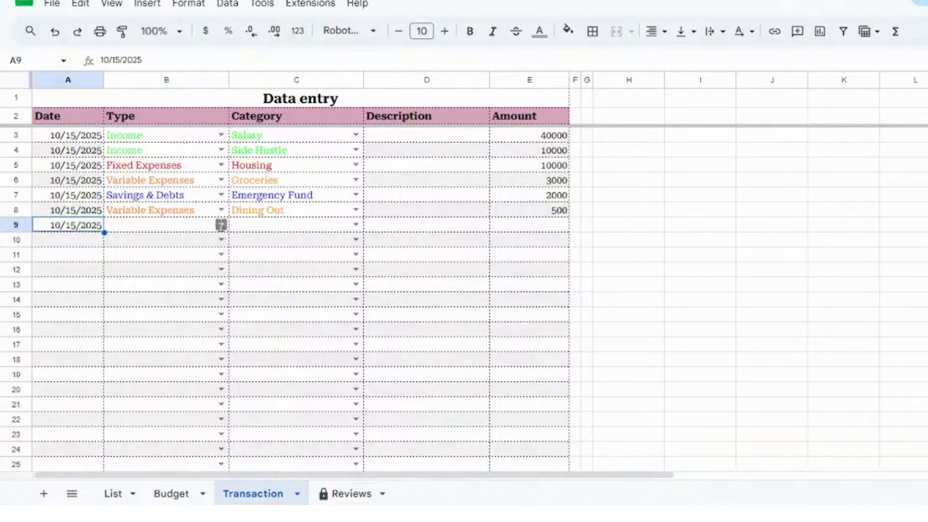
click(221, 225)
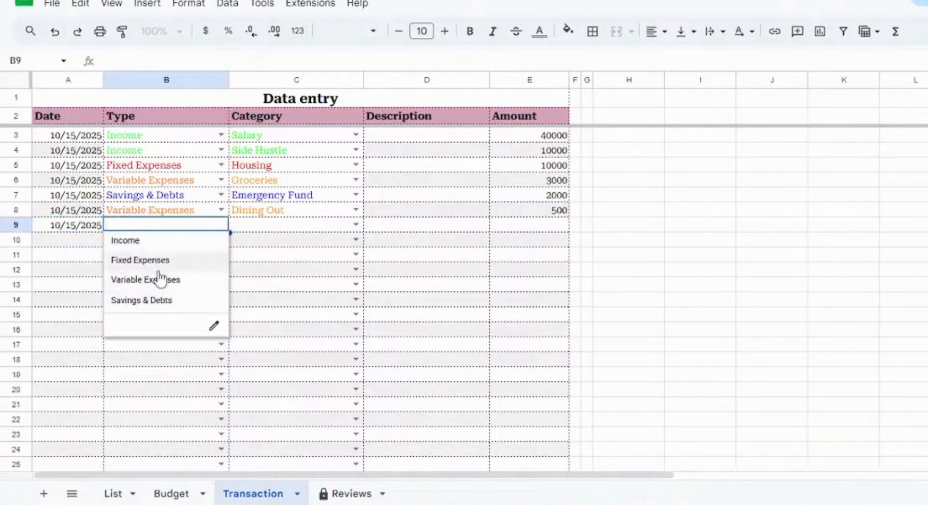
click(159, 269)
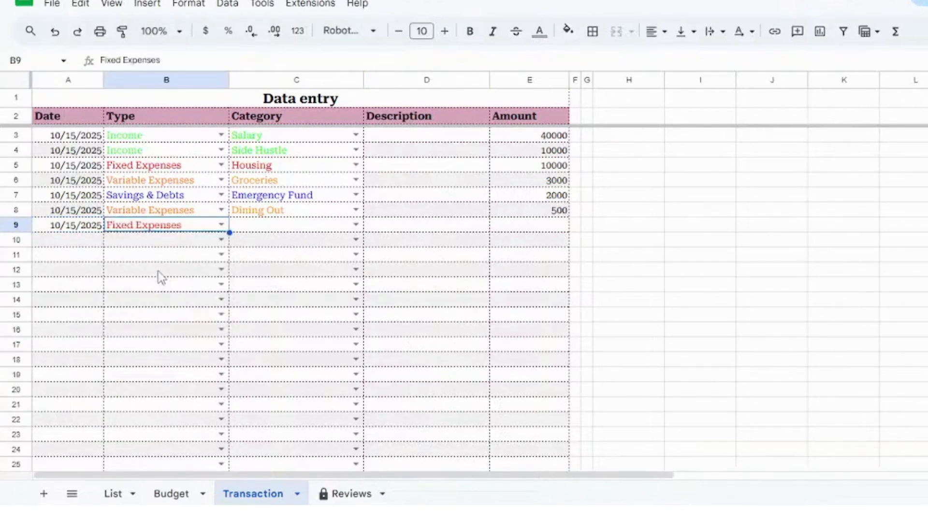
click(356, 225)
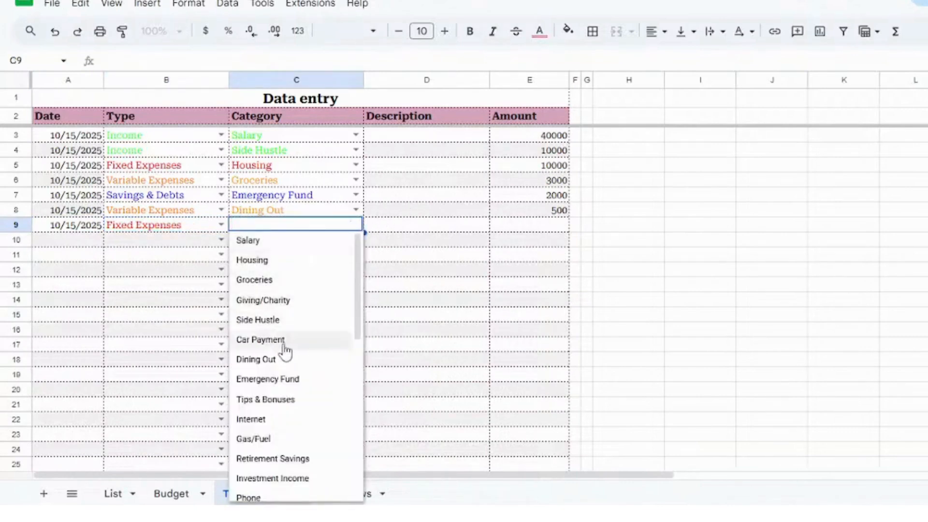
text(s)
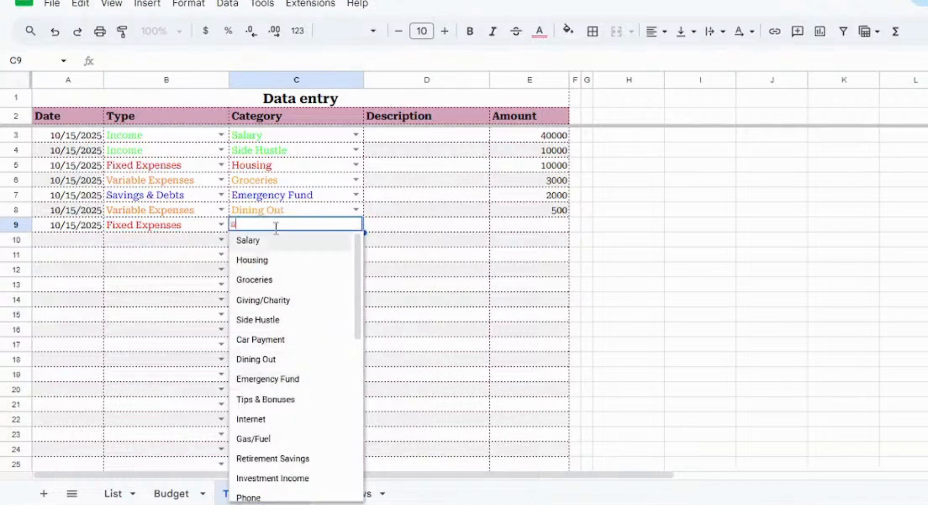
text(u)
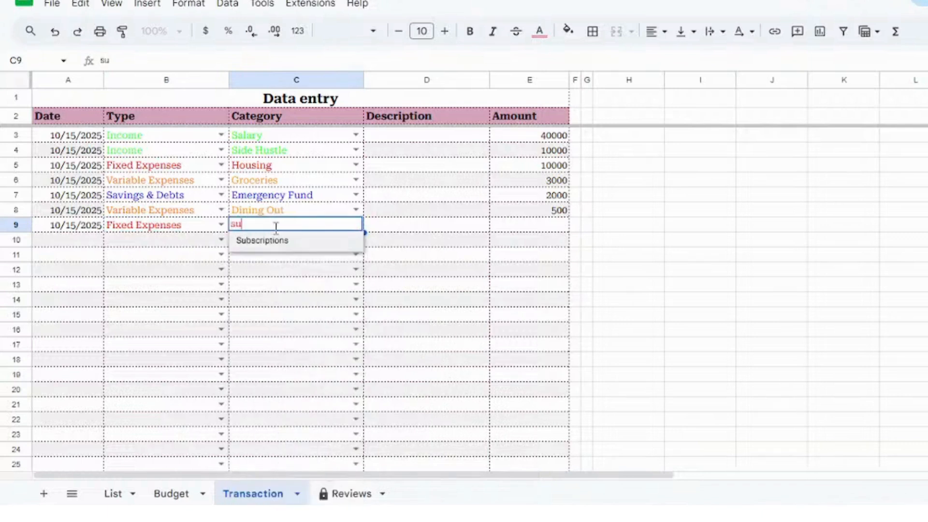
click(279, 252)
Enter 2000 as the amount of the Subscriptions transaction in row 9
click(526, 230)
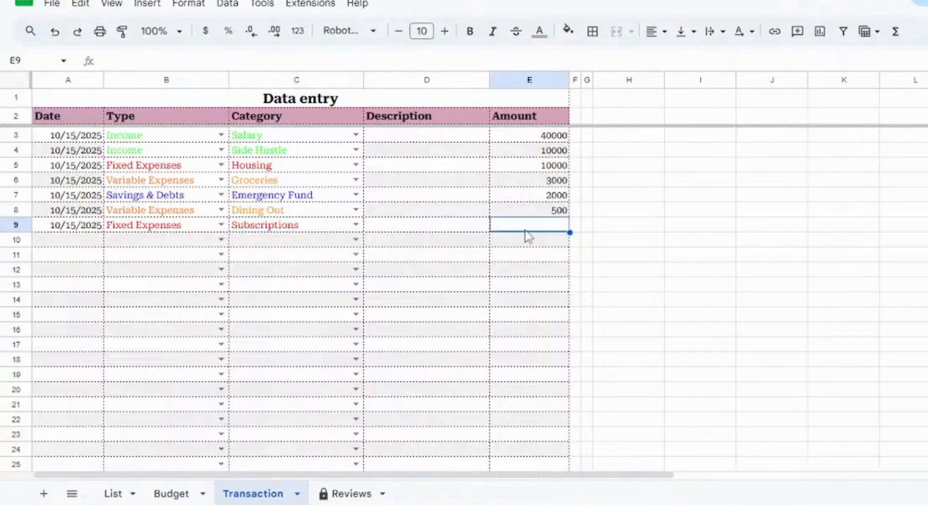
text(2000)
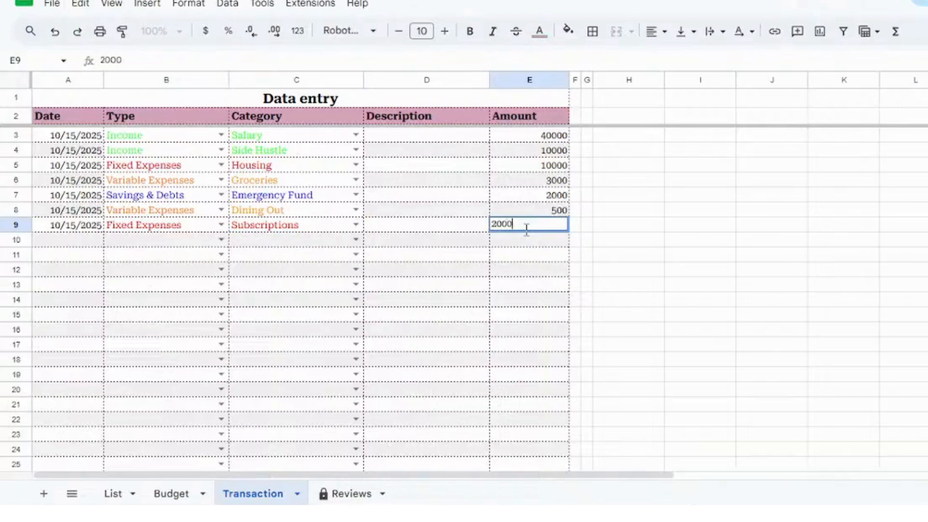
click(541, 257)
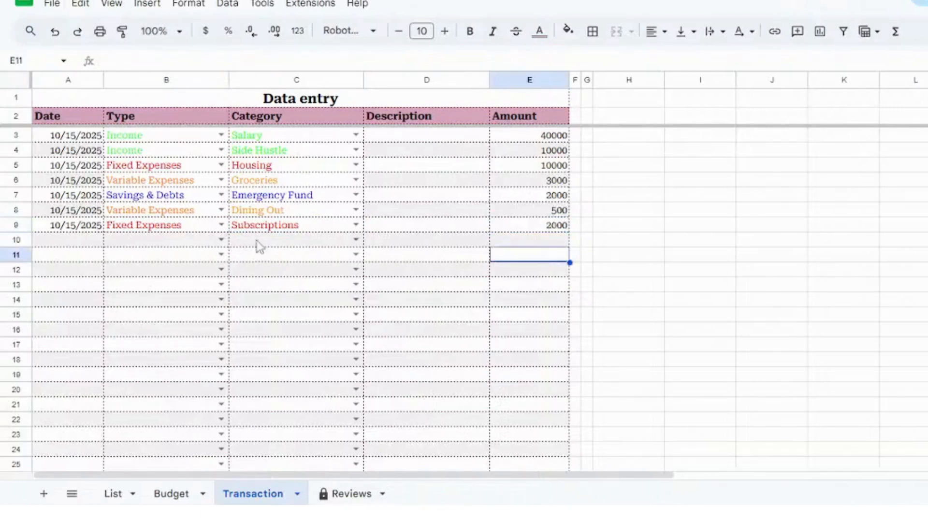
click(103, 314)
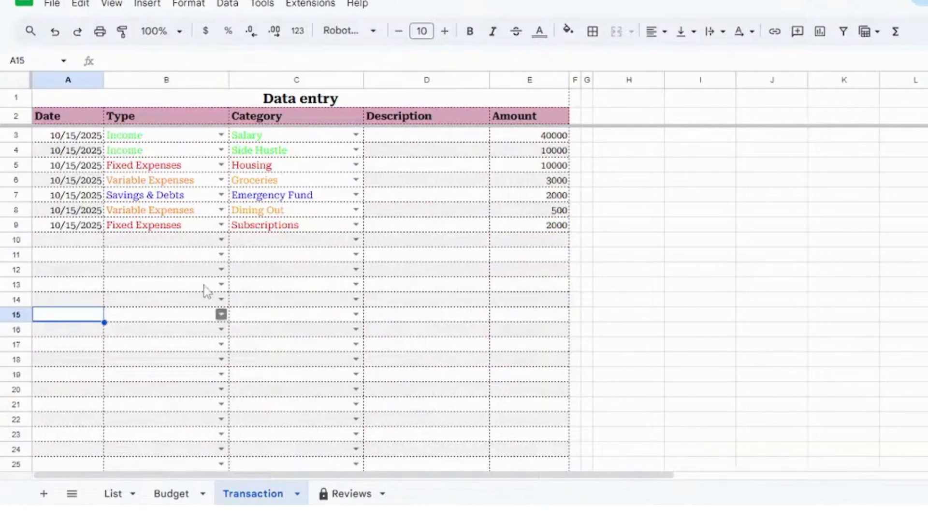
Set the Month on the Reviews sheet to October 2025 by choosing the date 10/1/2025
click(355, 494)
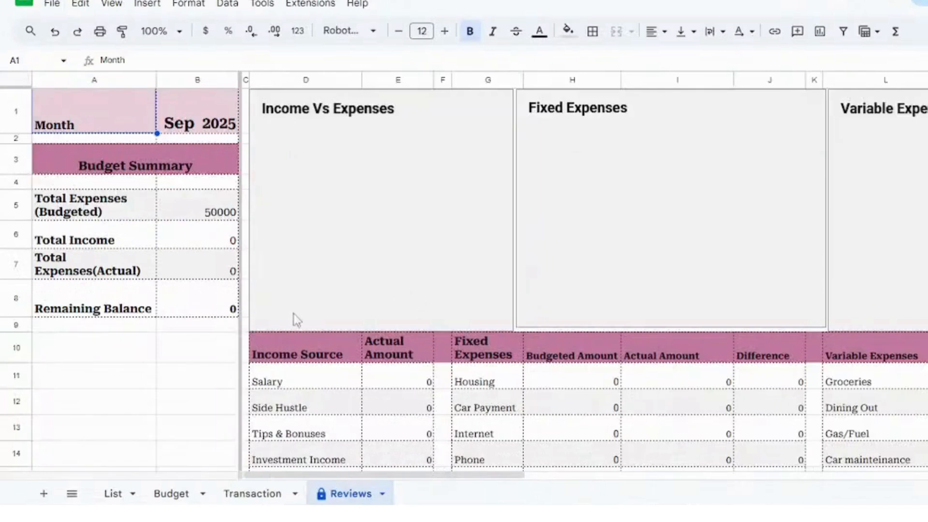
click(149, 428)
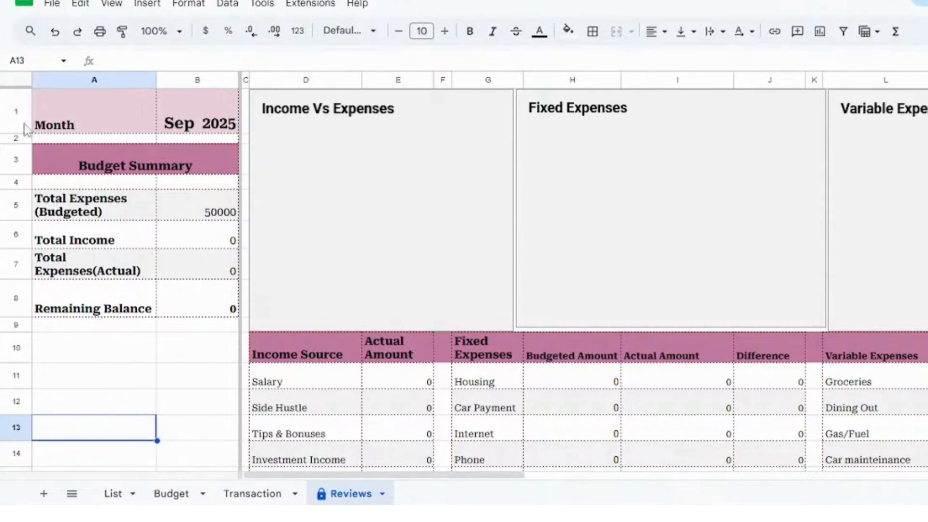
click(198, 125)
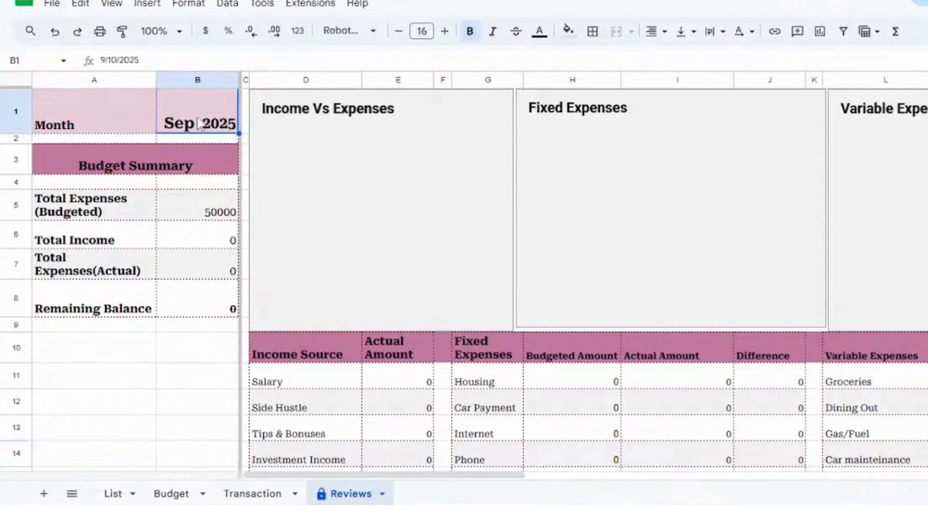
double_click(198, 124)
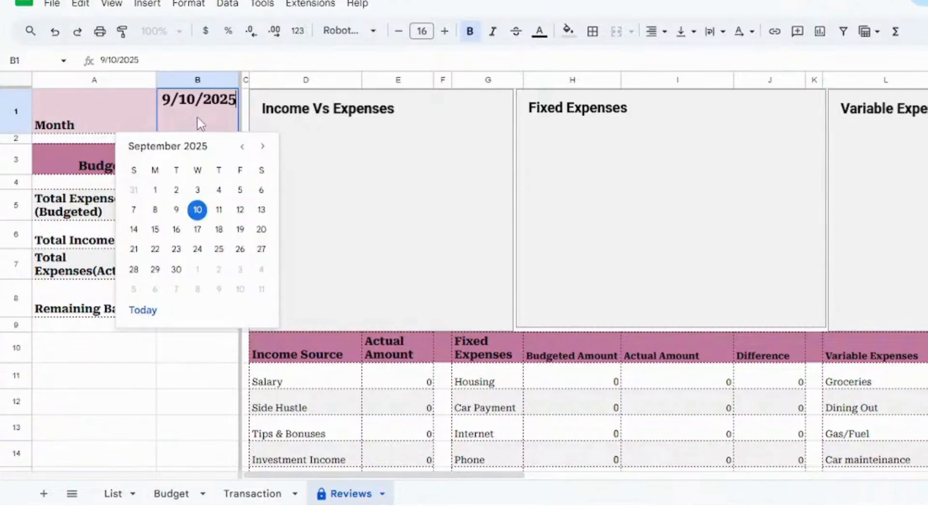
click(262, 146)
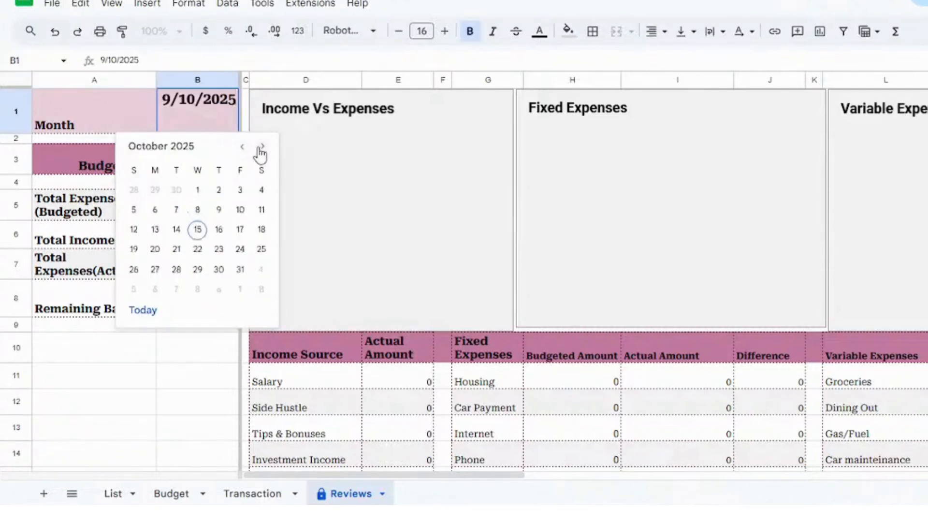
click(197, 191)
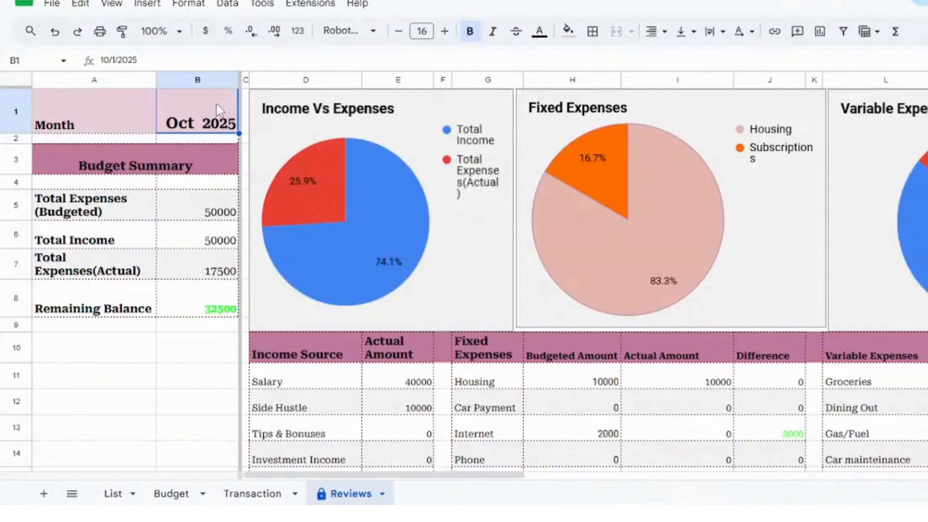
Reselect 10/1/2025 as the Reviews month and examine the Budget Summary's budgeted expenses, income, actual expenses and remaining balance
double_click(216, 103)
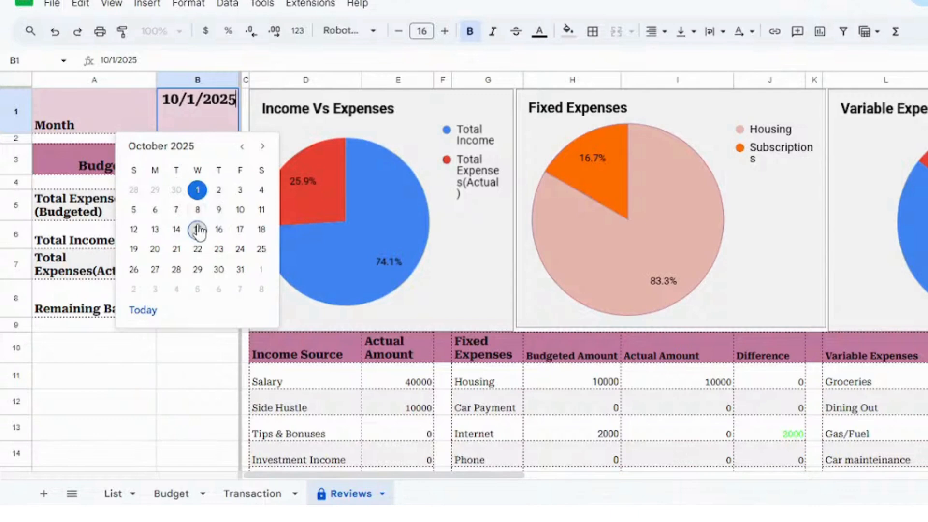
click(197, 190)
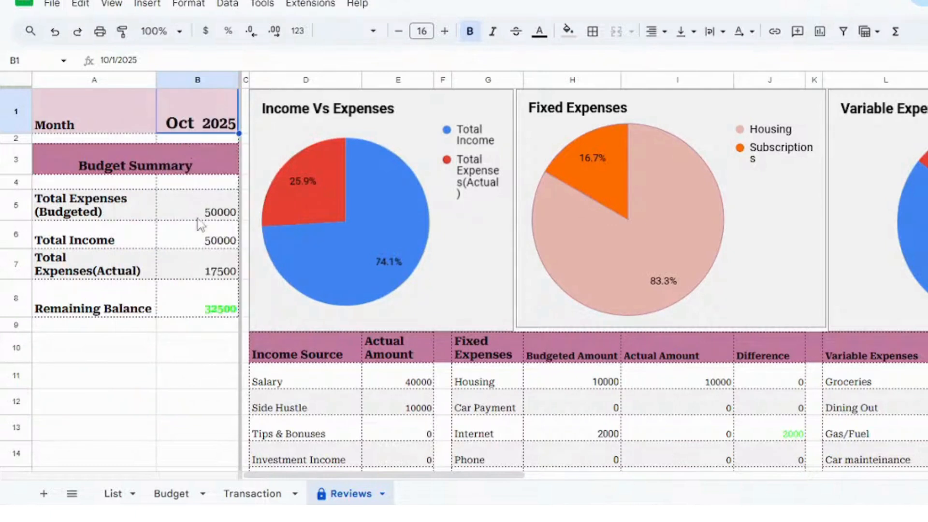
click(175, 406)
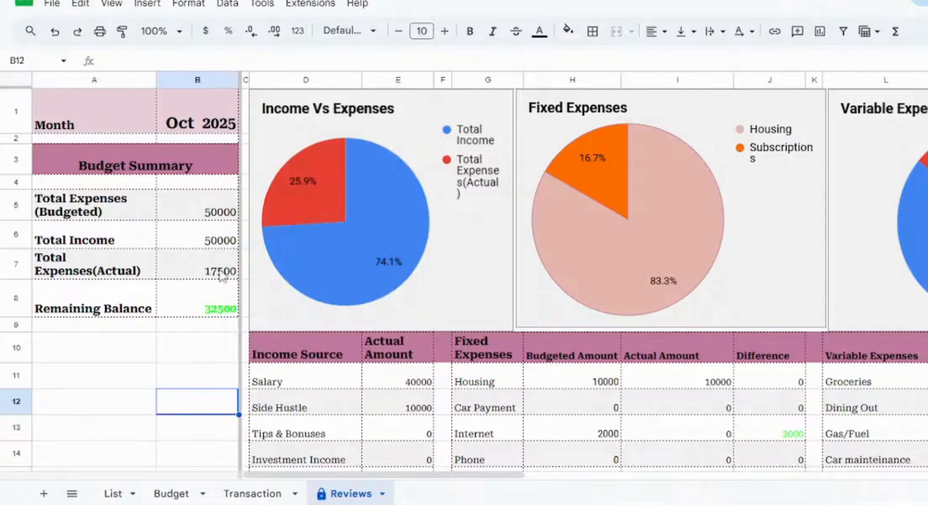
click(206, 326)
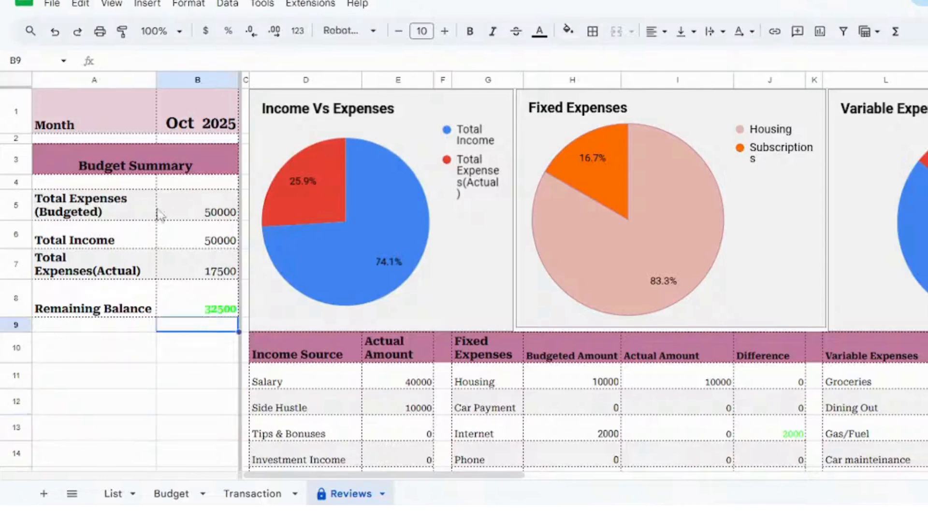
click(177, 160)
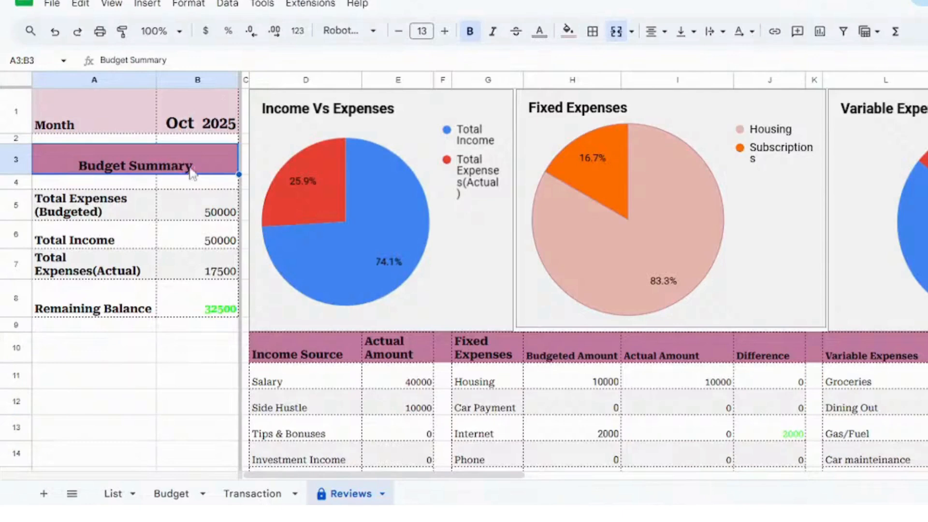
click(222, 218)
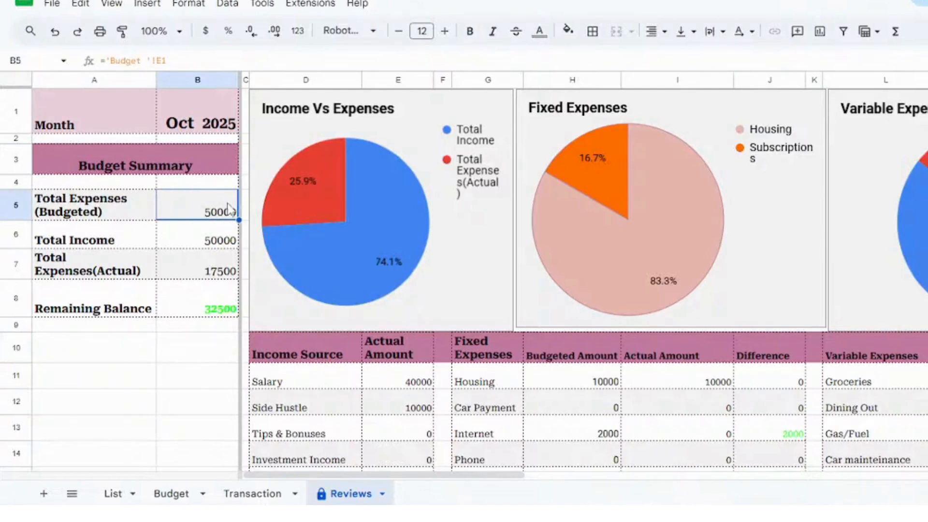
click(203, 244)
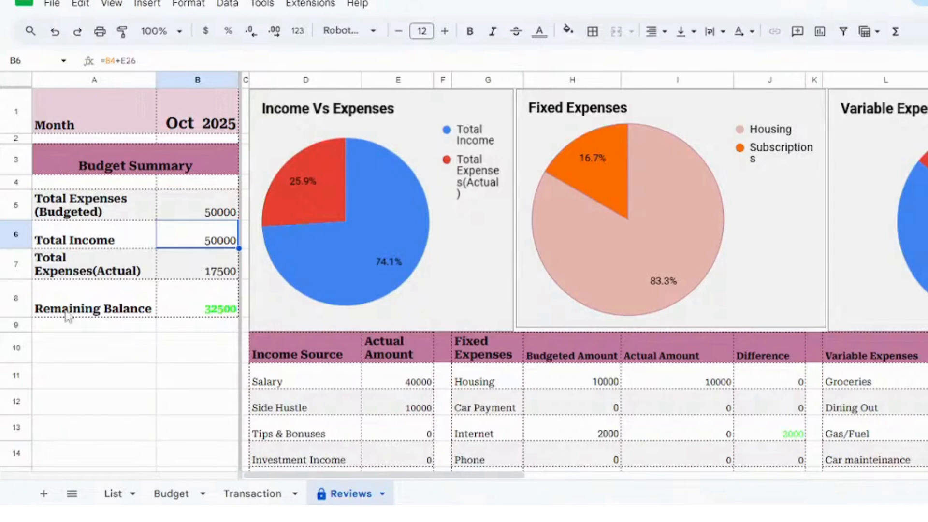
click(113, 271)
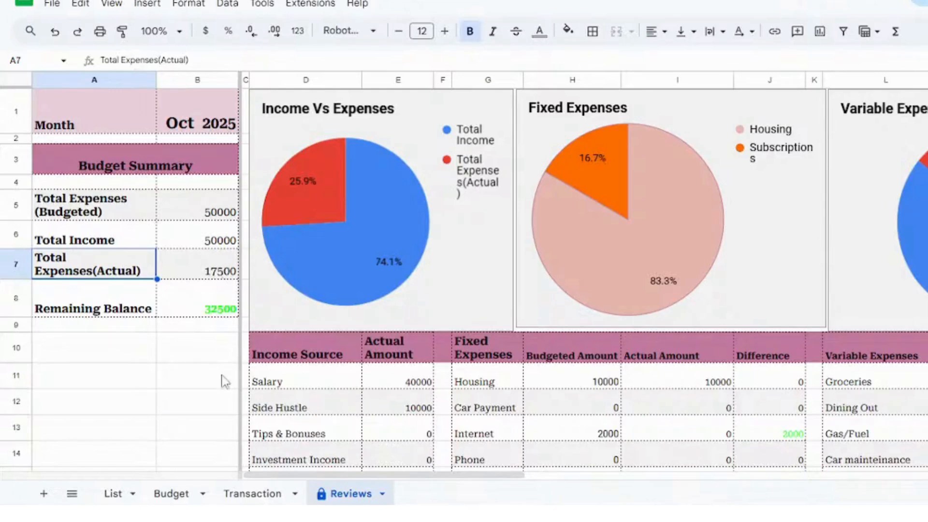
click(224, 312)
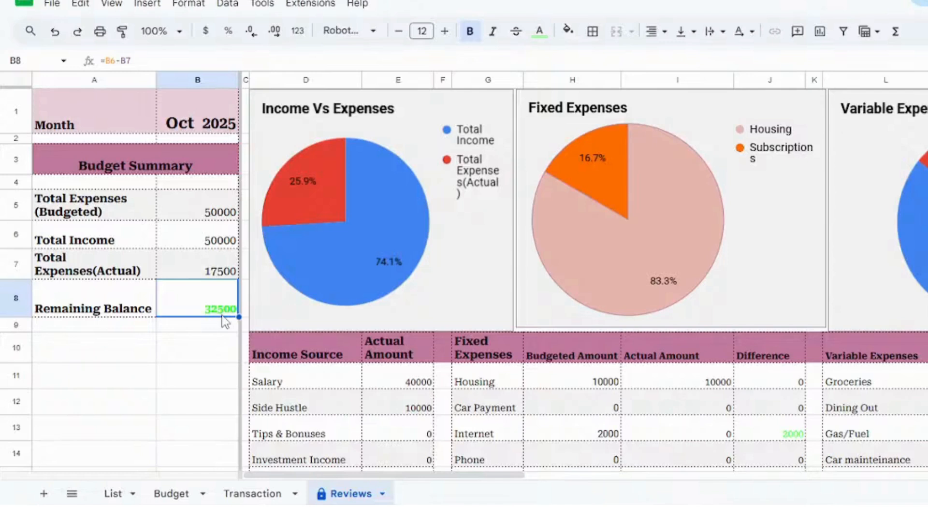
click(221, 346)
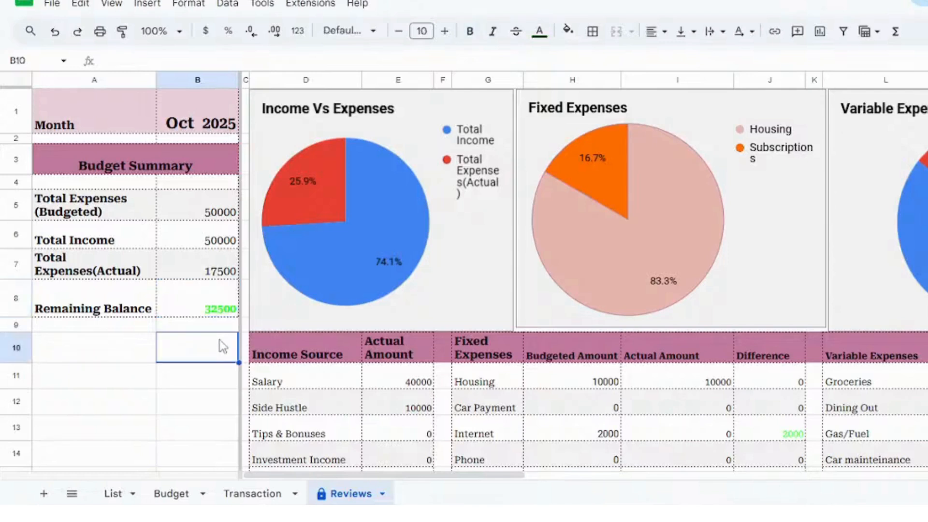
click(224, 304)
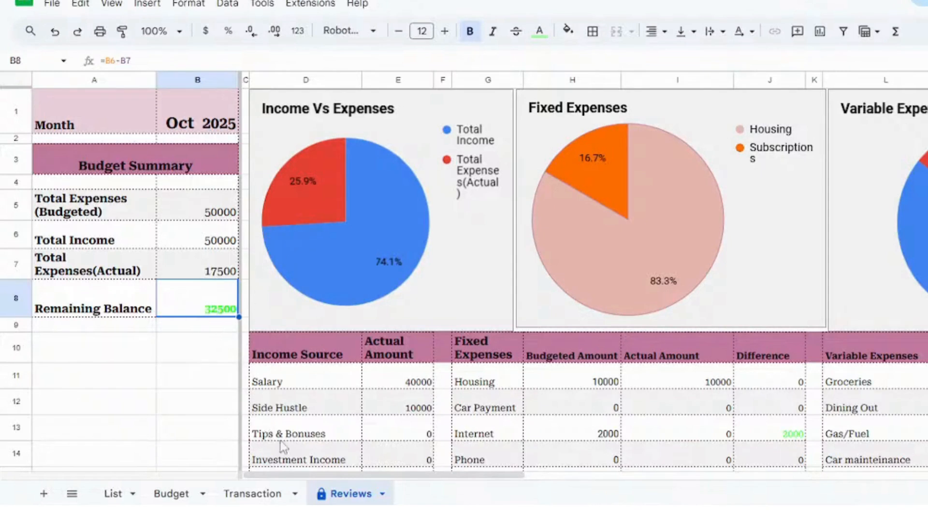
Examine the Income Source table and its actual amounts below the charts on the Reviews sheet
drag(292, 475, 251, 481)
scroll(346, 222, down, 5)
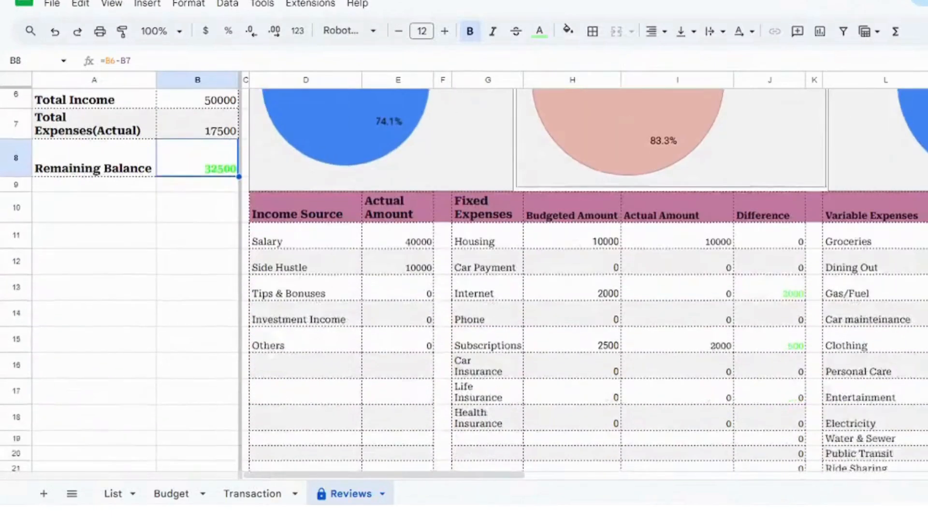
scroll(345, 222, down, 1)
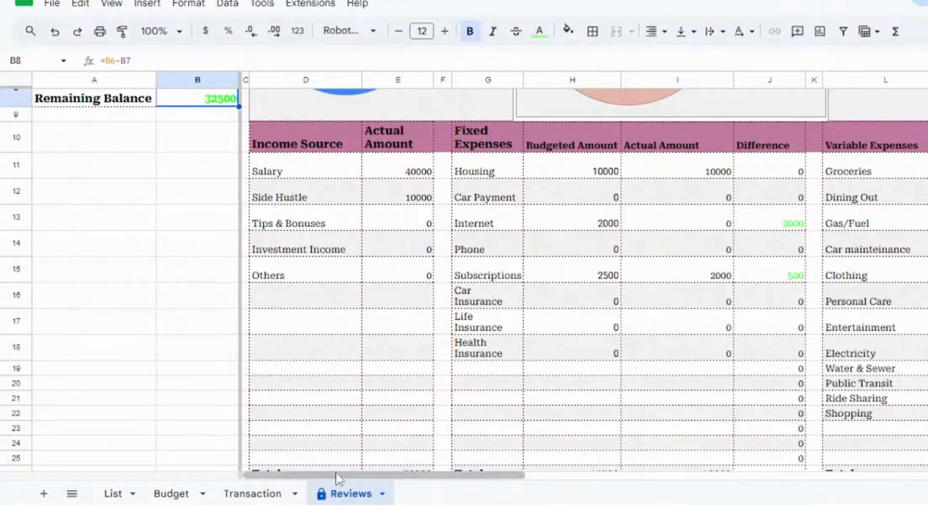
mouse_move(337, 480)
mouse_down()
mouse_move(385, 485)
mouse_move(329, 480)
mouse_up()
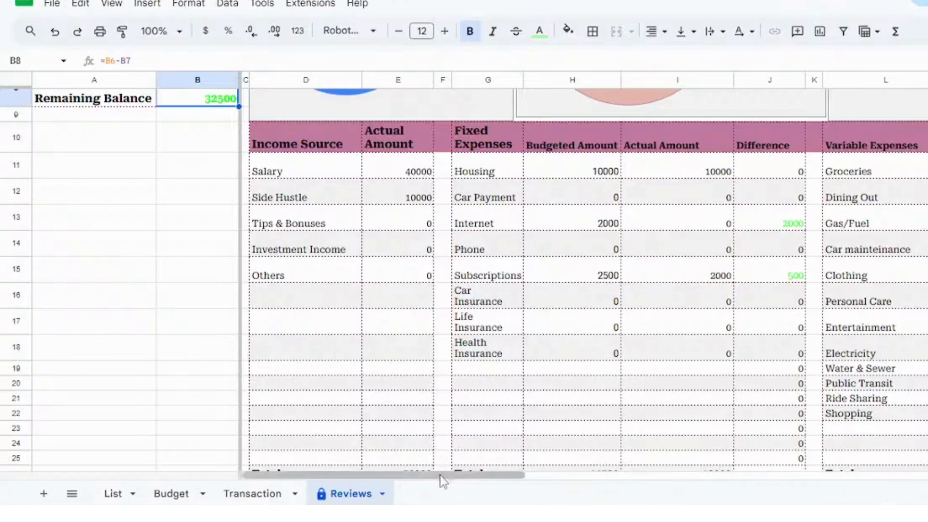
drag(441, 472, 497, 476)
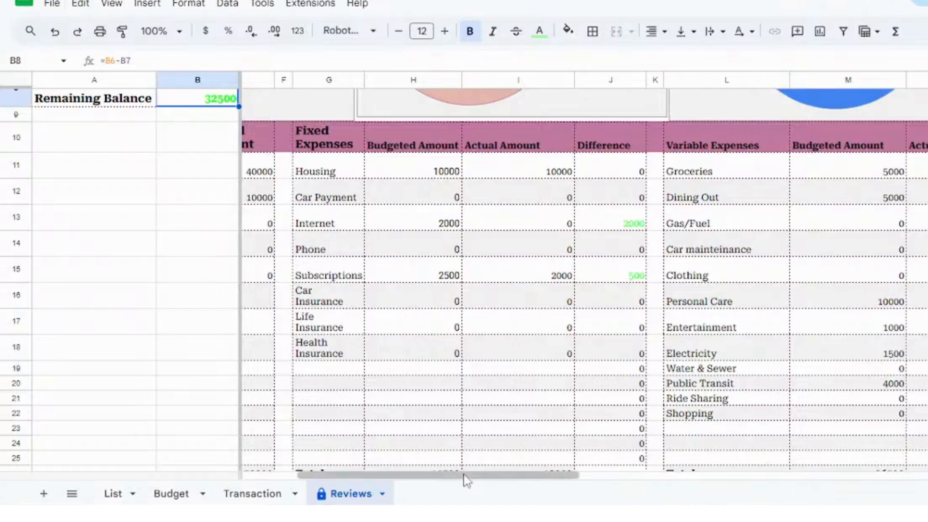
drag(466, 480, 315, 472)
right_click(315, 470)
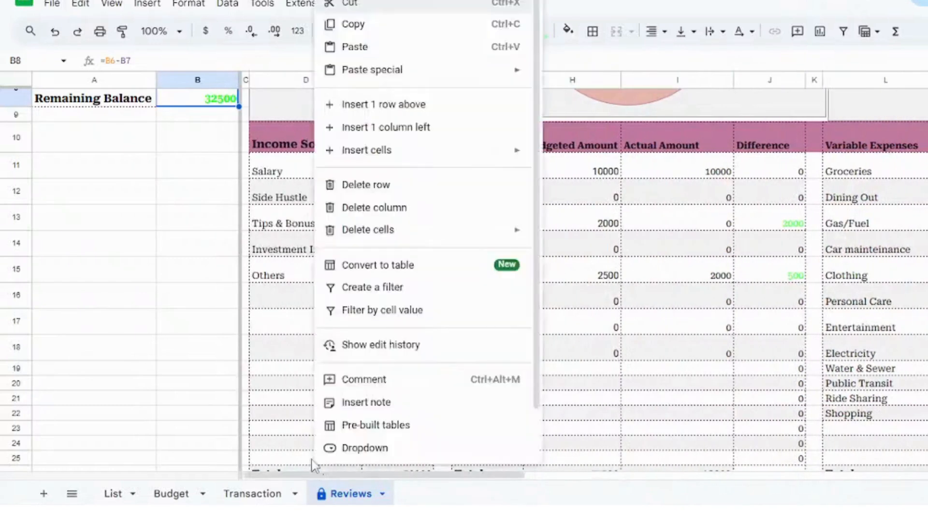
click(293, 434)
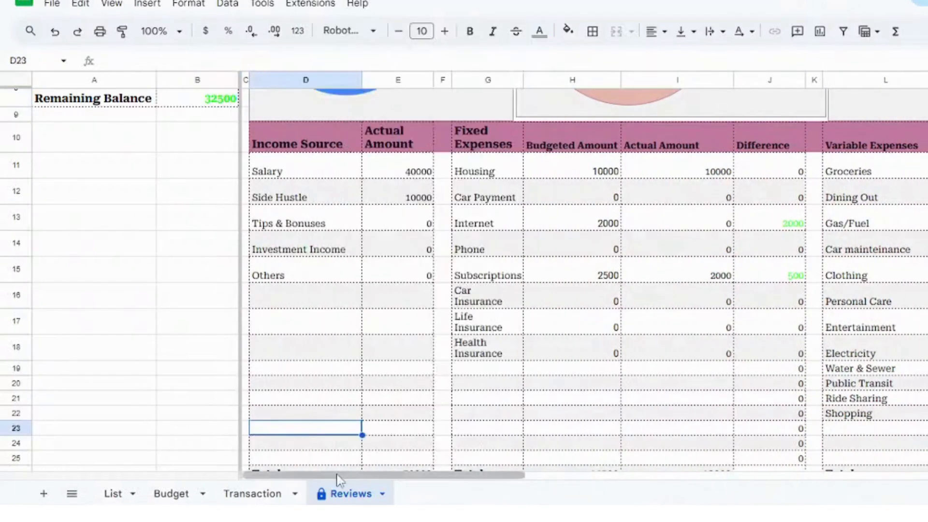
Compare the budgeted, actual and difference columns of the Fixed Expenses, Variable Expenses and Savings & Debt tables
drag(340, 476, 388, 477)
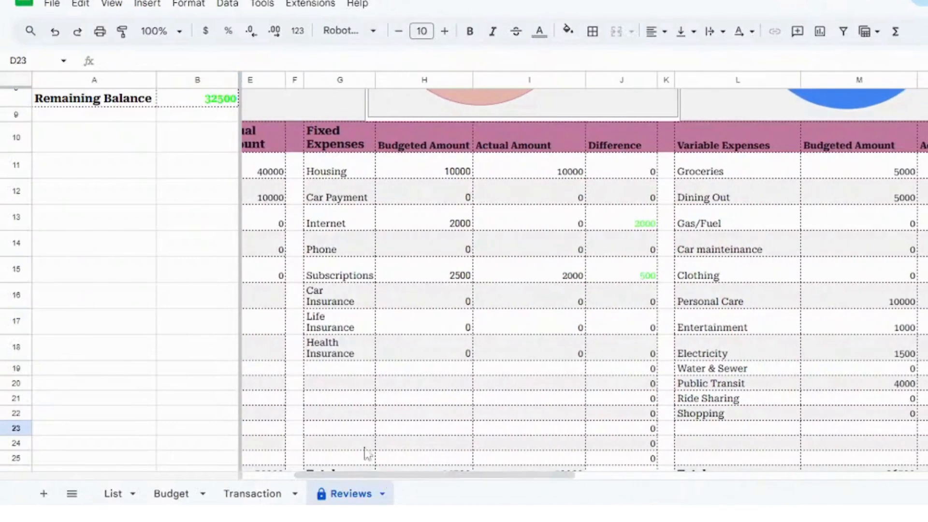
click(437, 170)
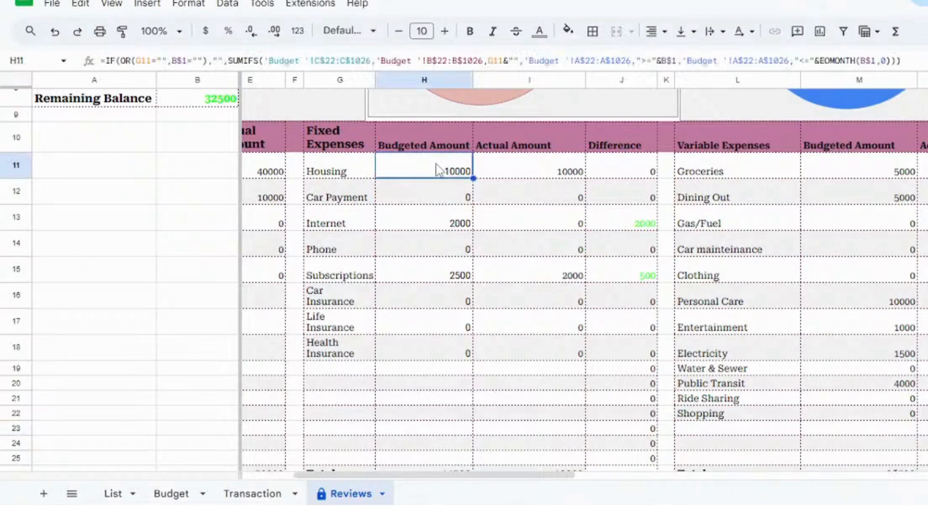
click(443, 131)
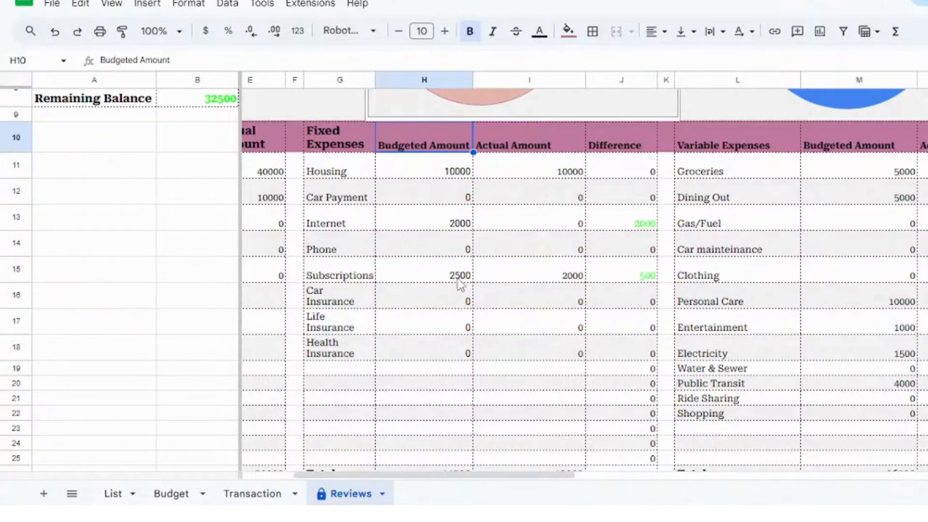
click(549, 148)
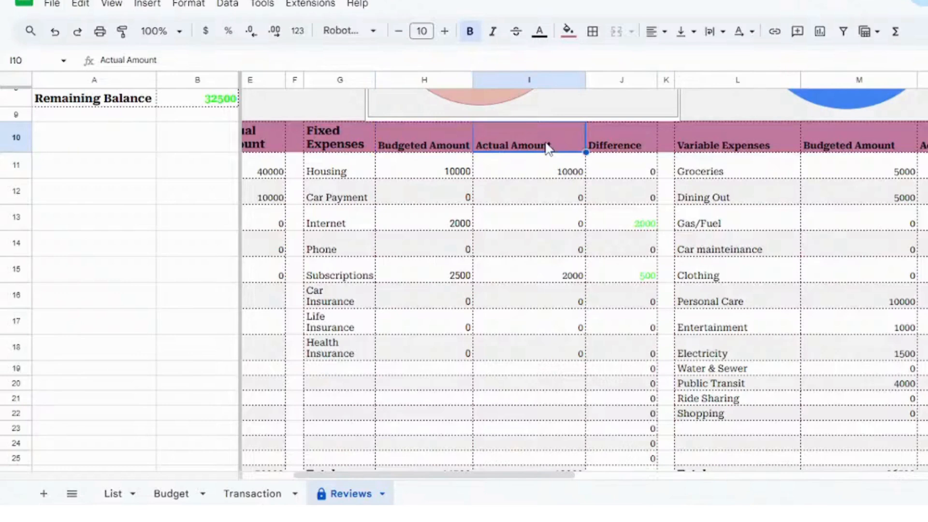
click(621, 149)
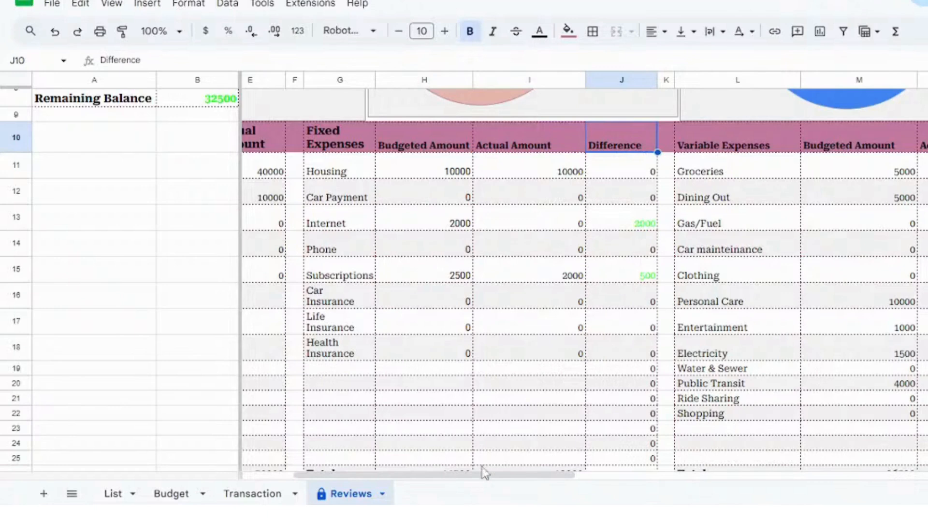
drag(478, 475, 497, 478)
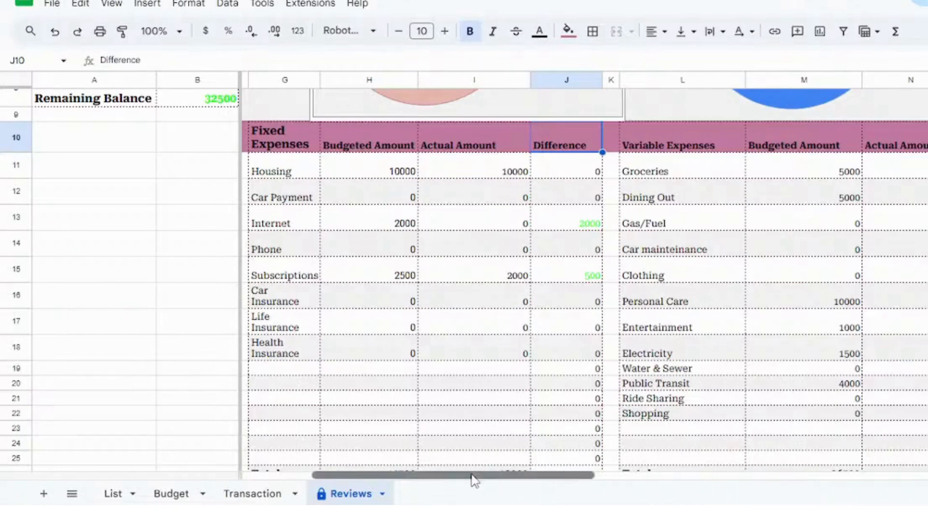
drag(475, 479, 592, 480)
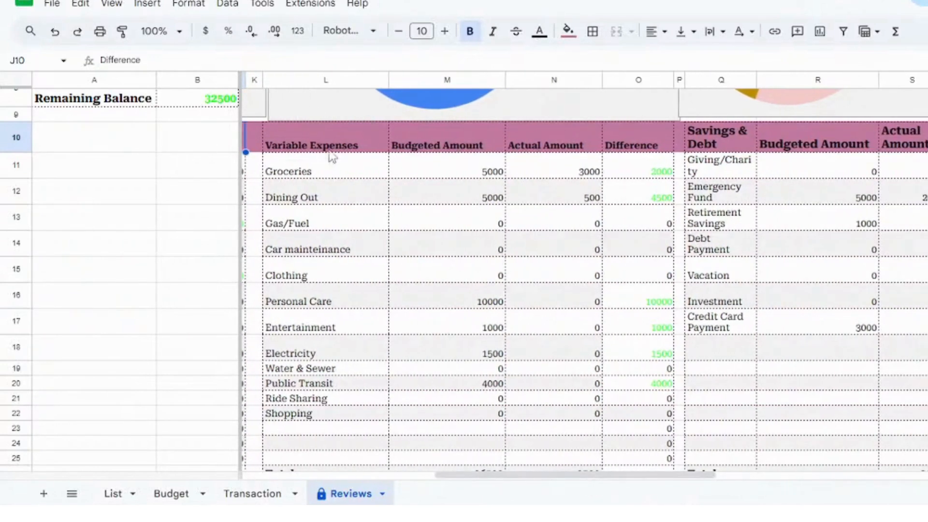
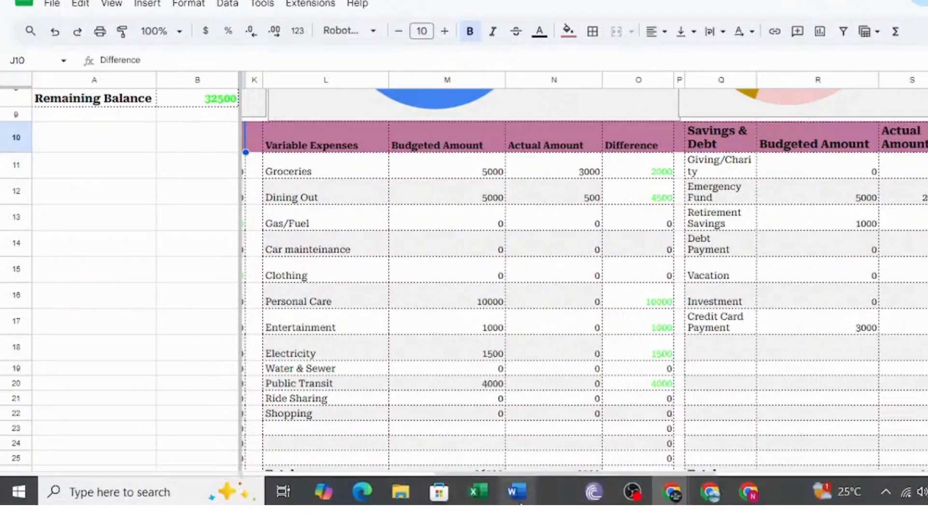
scroll(539, 481, right, 2)
drag(540, 484, 603, 483)
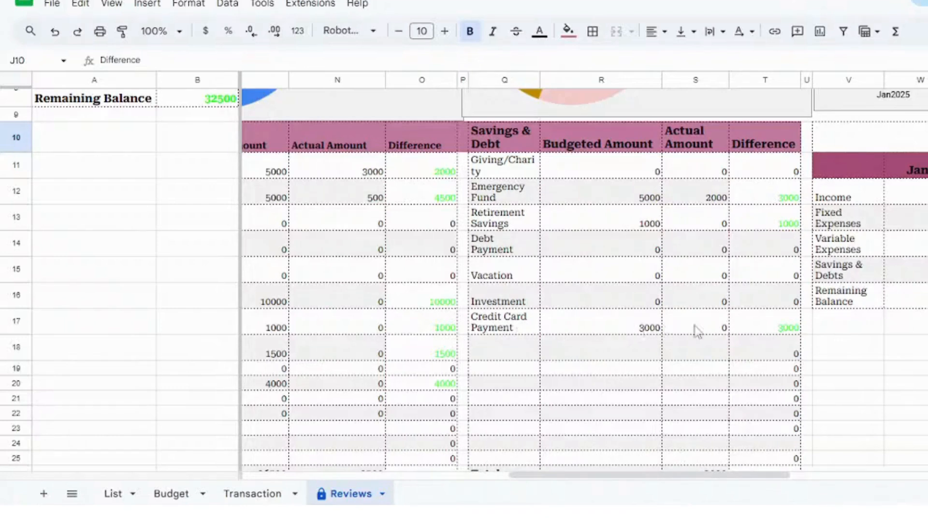
Fill row 10 of the Transaction sheet's Data entry table with date 10/15/2025, type Variable Expenses and category Electricity
click(258, 496)
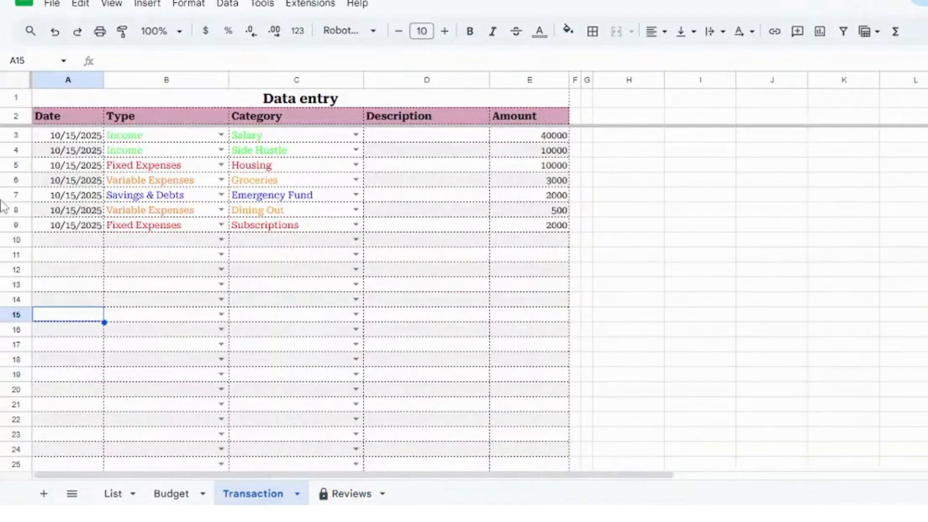
double_click(72, 242)
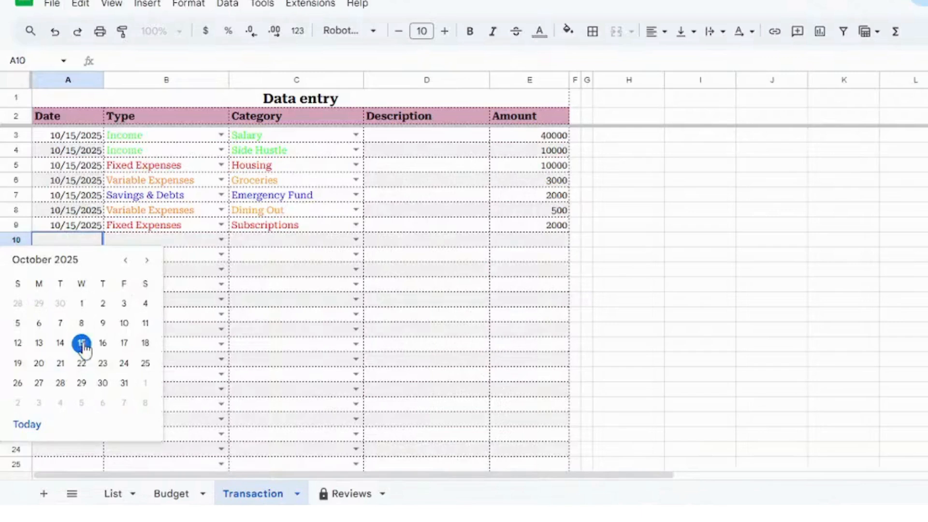
click(82, 343)
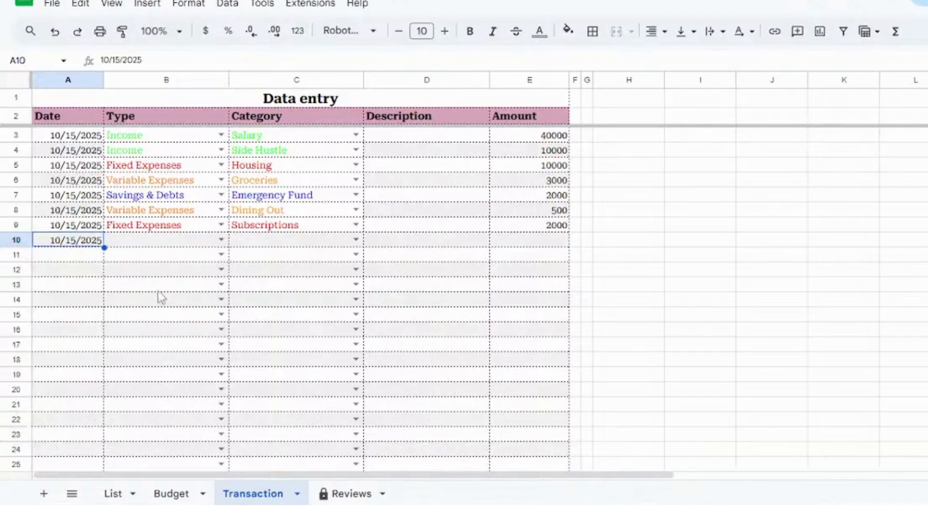
click(224, 239)
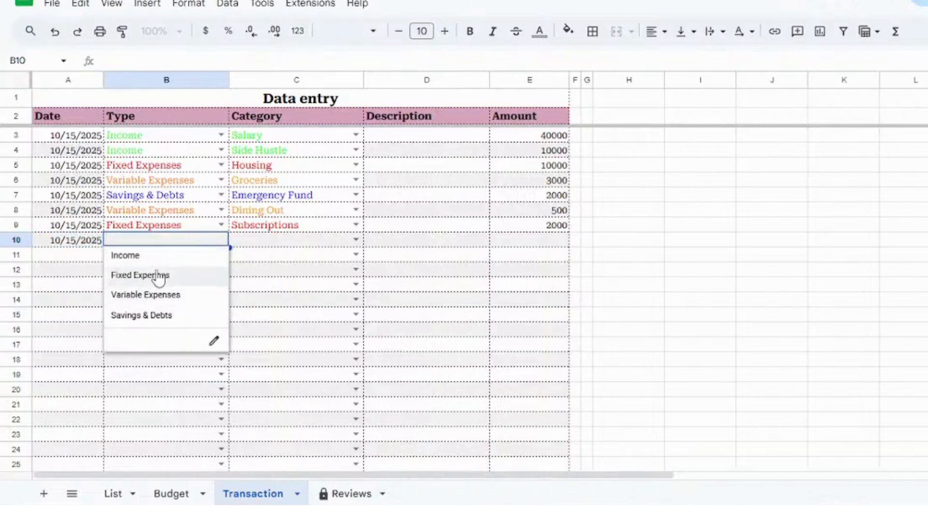
click(162, 295)
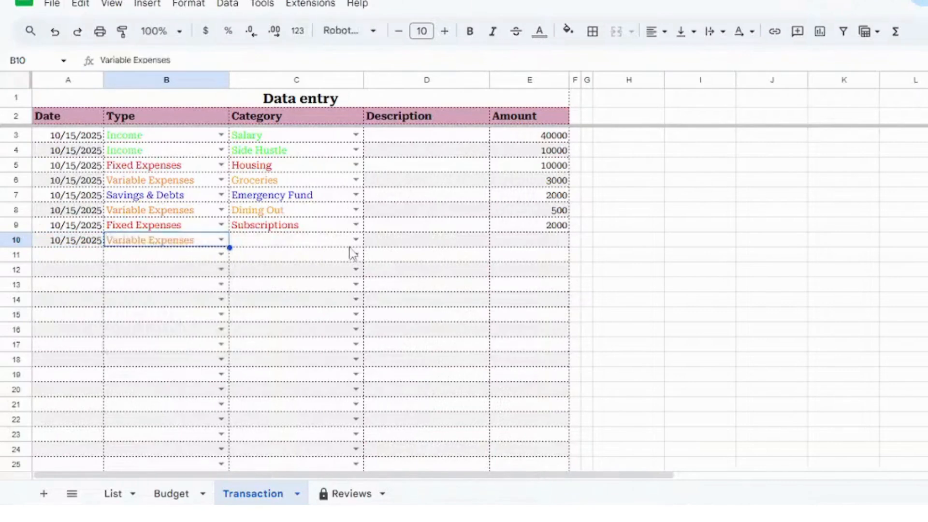
click(355, 240)
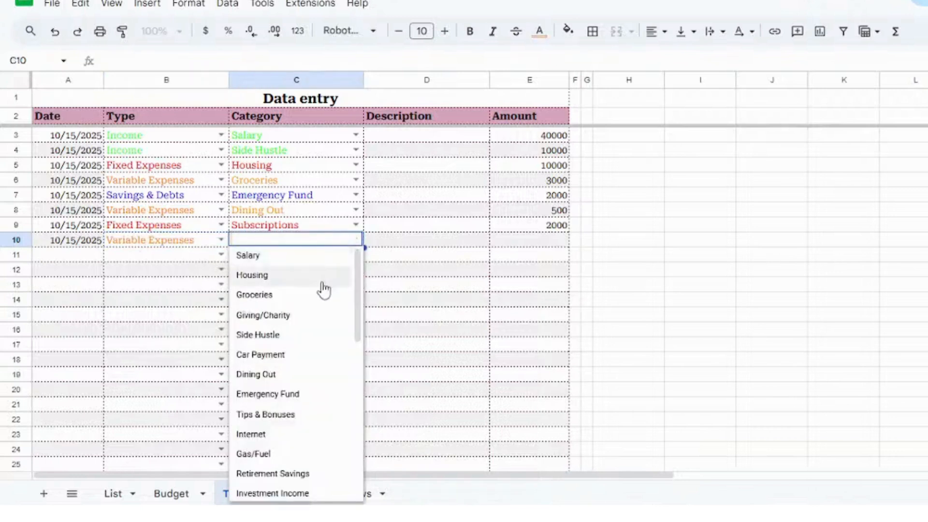
text(ele)
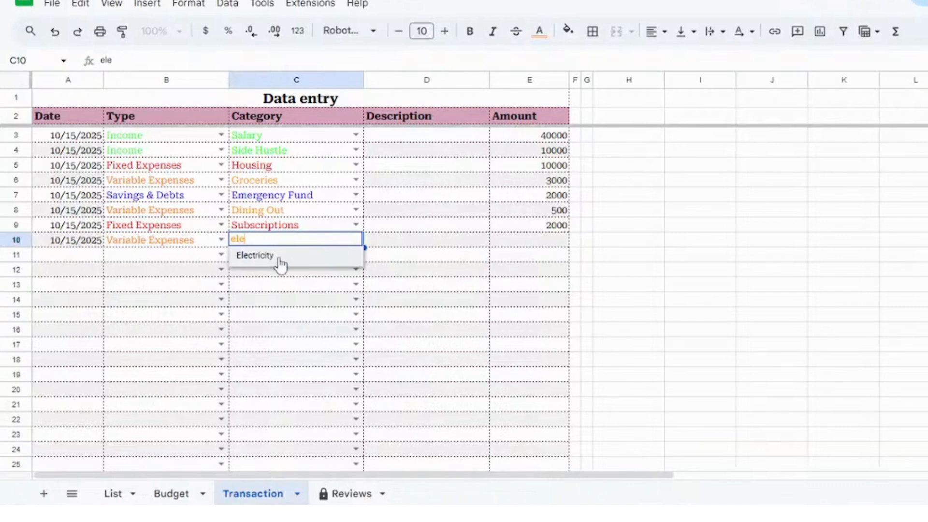
click(280, 259)
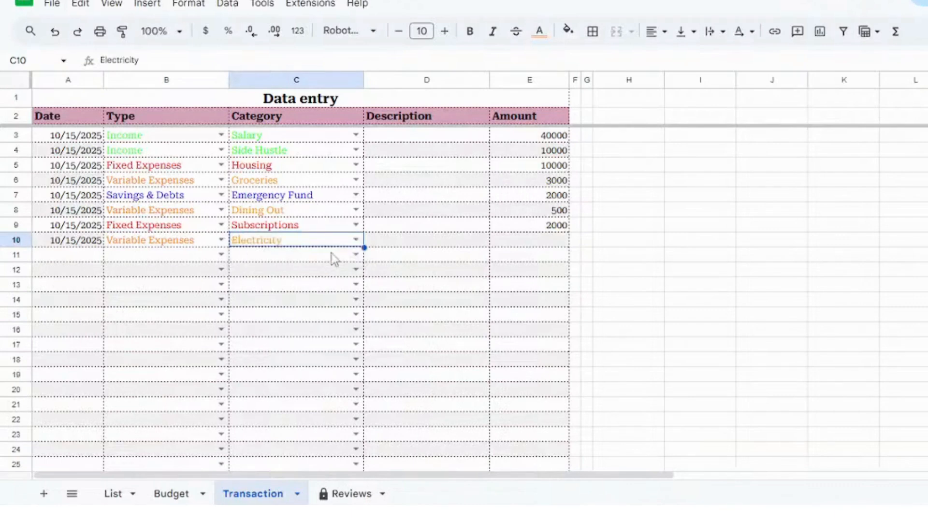
Set the amount of the Electricity transaction in row 10 to 1500
click(525, 245)
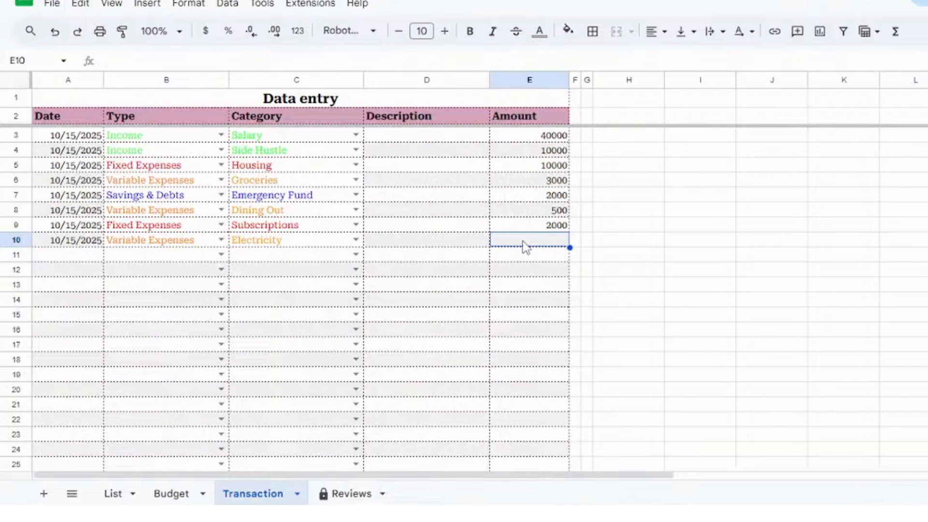
text(15)
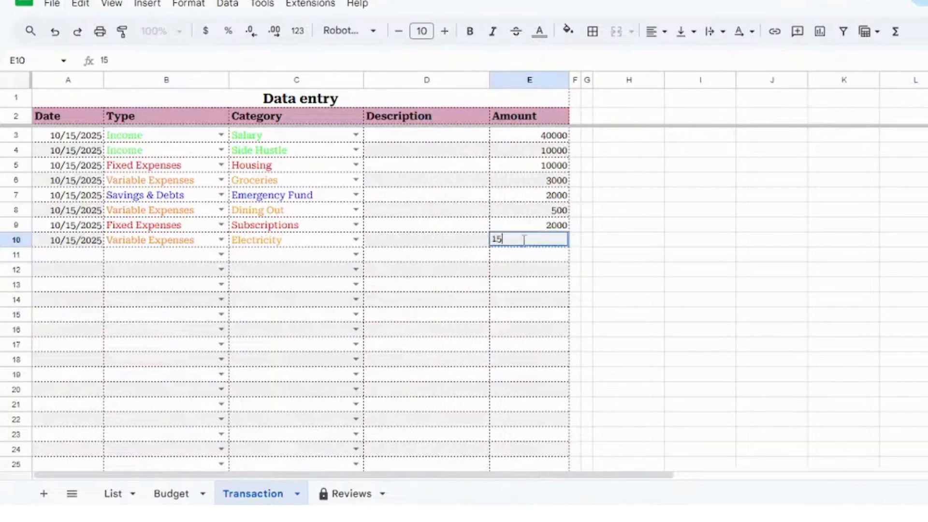
text(00)
click(520, 260)
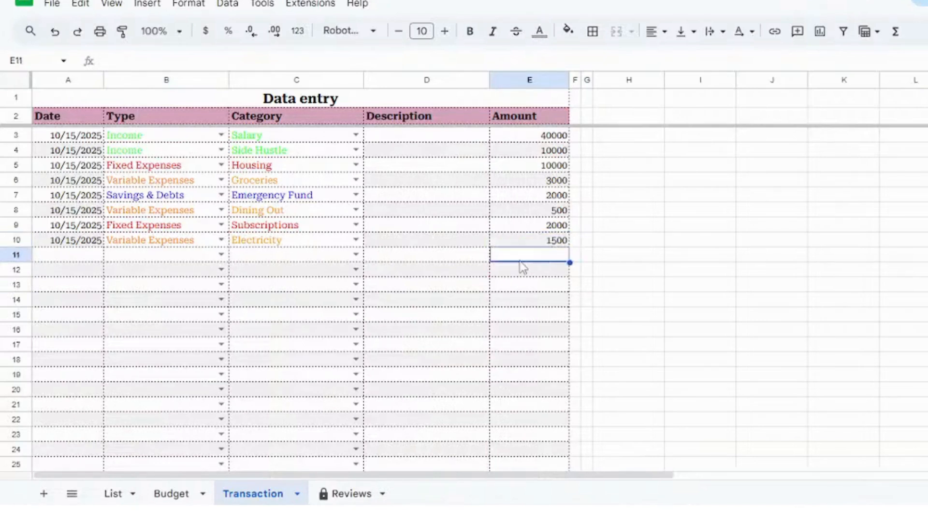
Fill row 11 of the Data entry table with date 10/15/2025, type Fixed Expenses and category Groceries
double_click(92, 252)
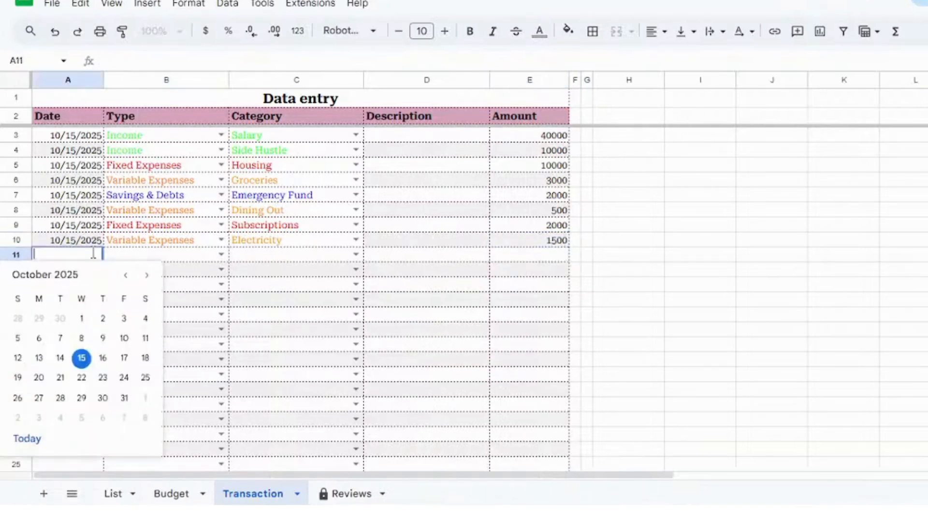
click(82, 360)
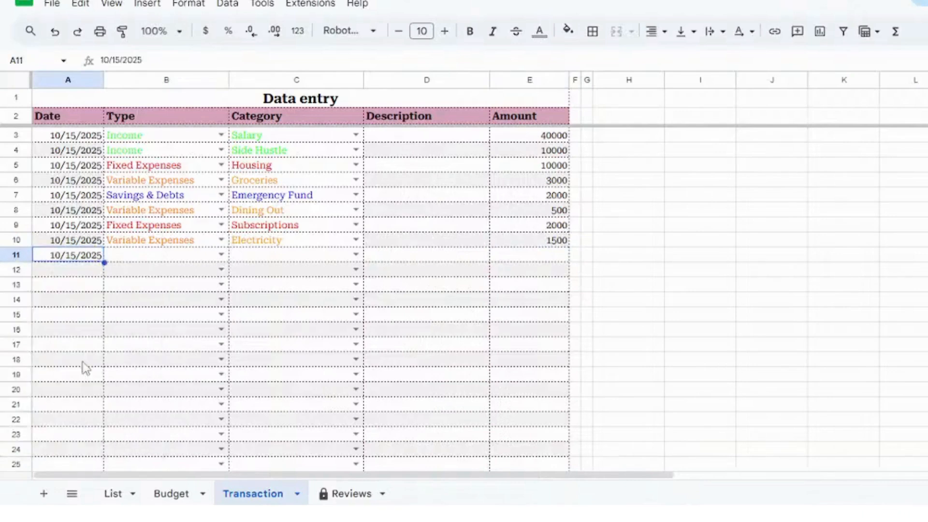
click(221, 254)
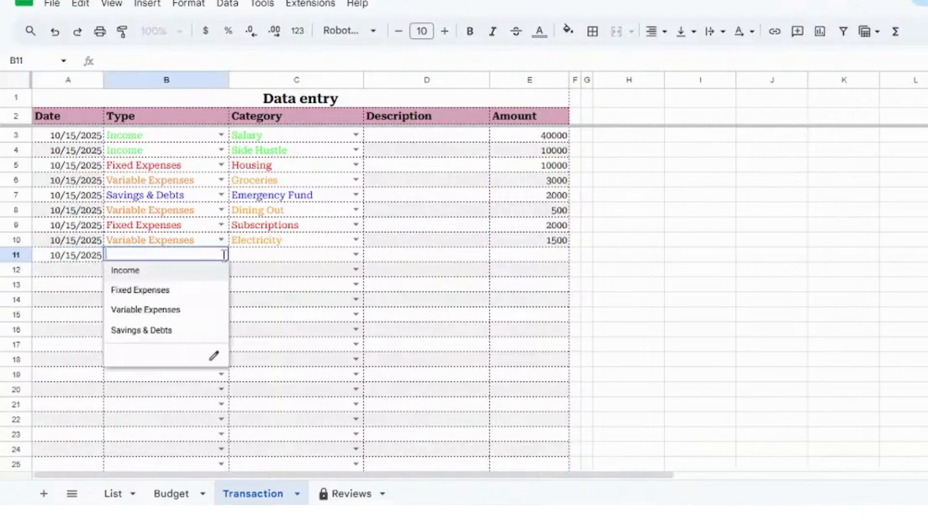
click(166, 290)
click(356, 255)
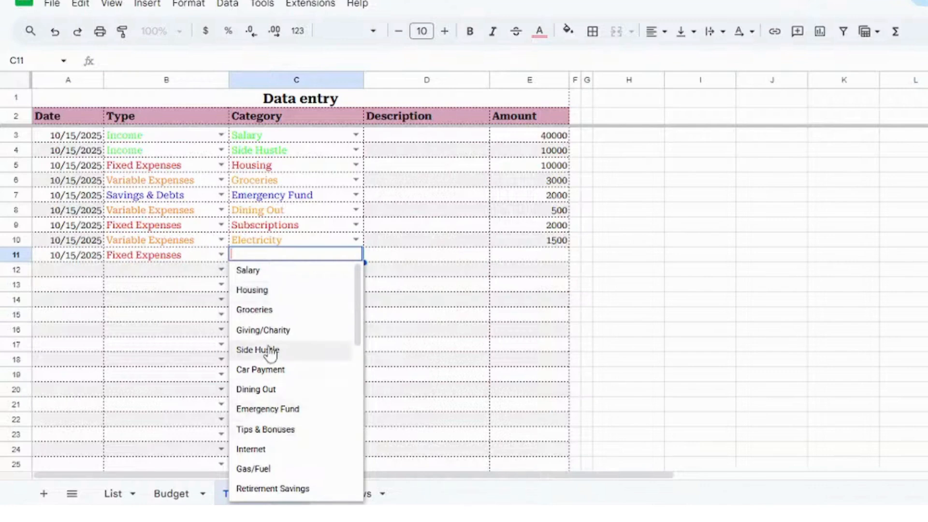
text(gr)
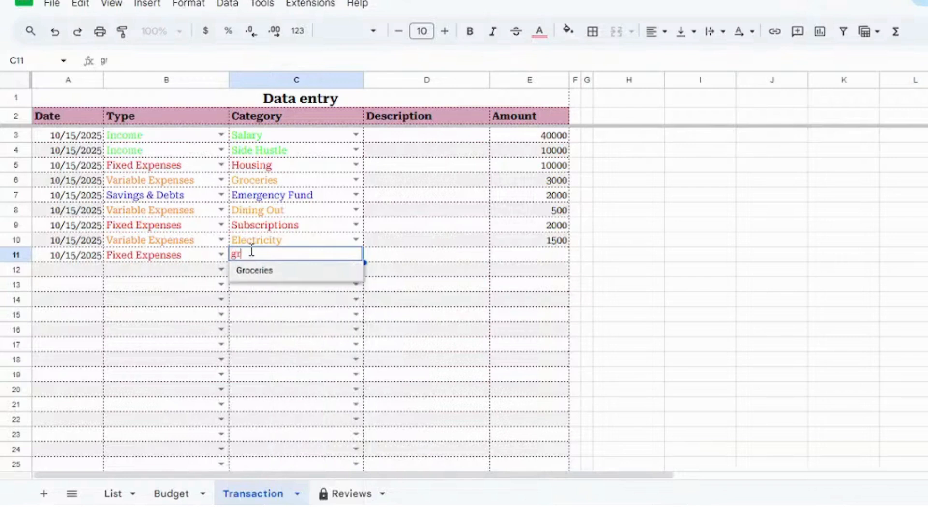
click(256, 280)
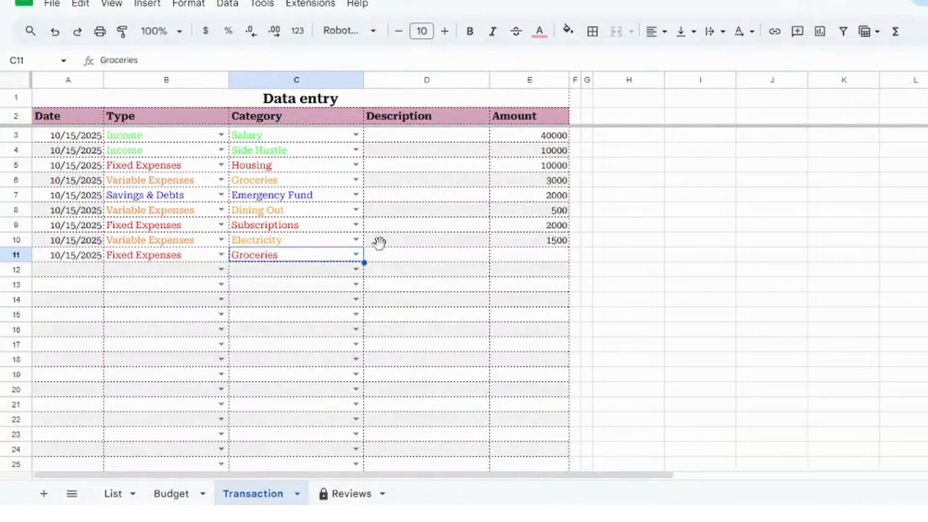
Change the type of the row 11 Groceries transaction to Variable Expenses and set its amount to 4000
click(222, 255)
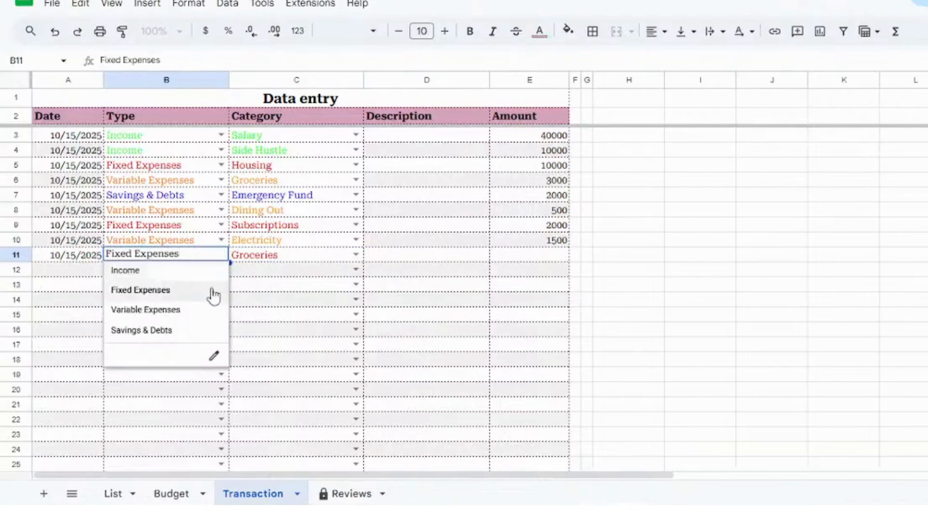
click(190, 313)
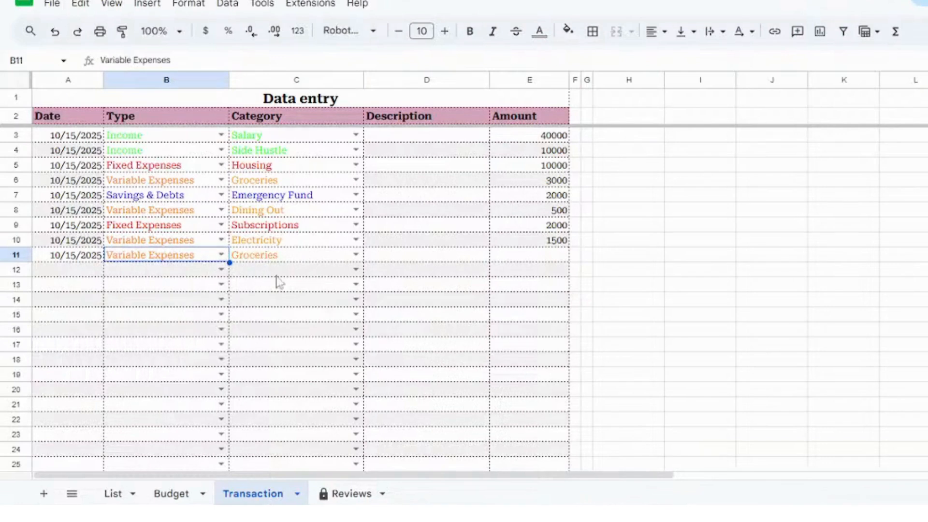
click(529, 256)
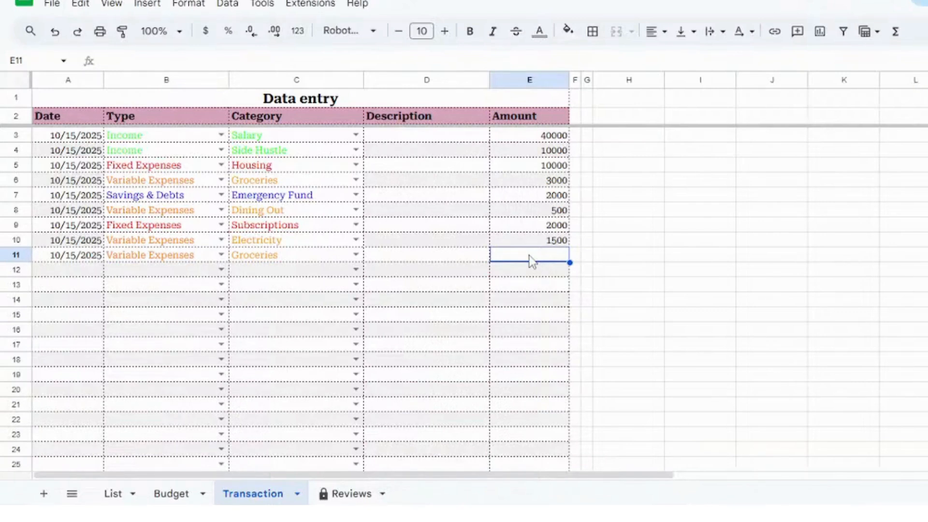
click(442, 289)
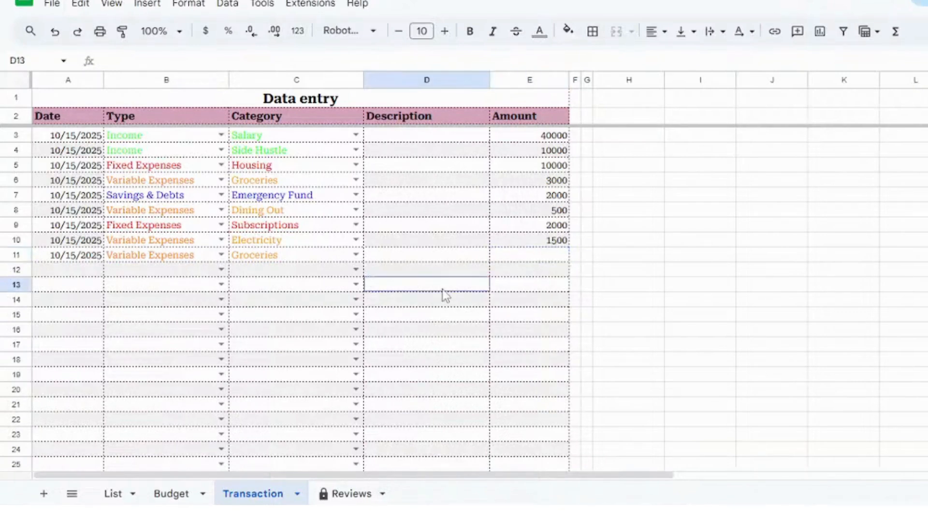
click(543, 258)
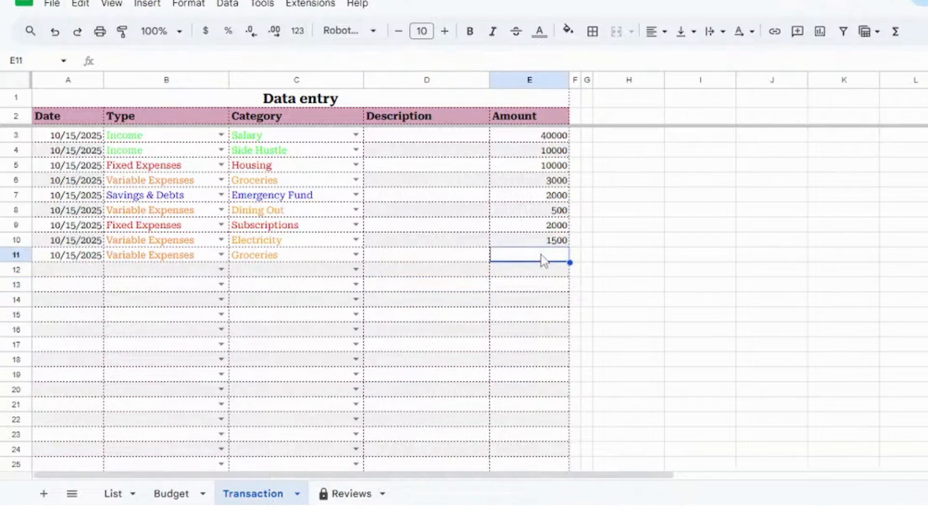
text(4000)
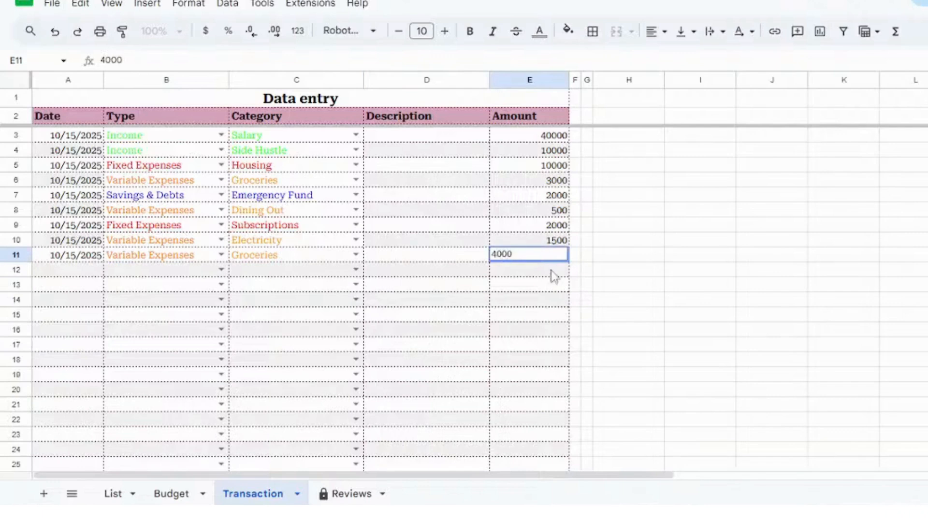
click(542, 289)
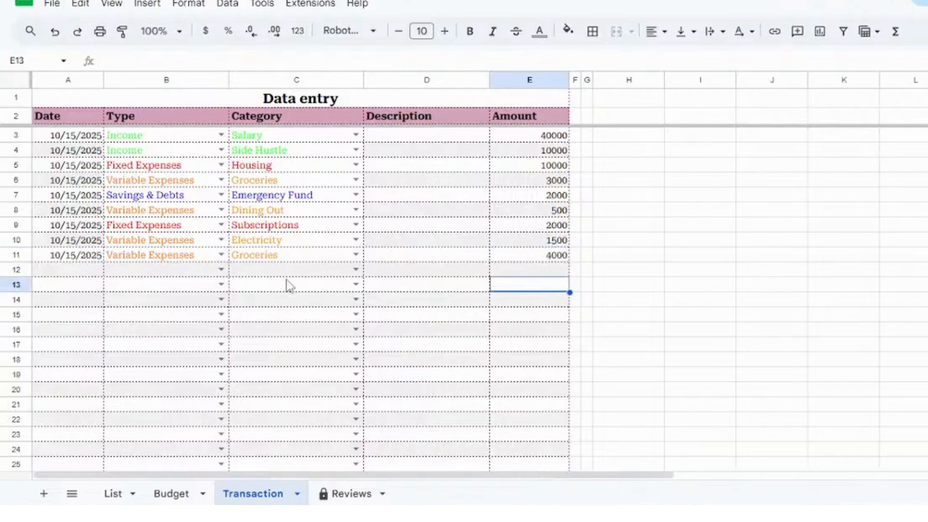
Fill row 12 of the Data entry table with date 10/15/2025, type Savings & Debts and category Credit Card Payment
double_click(88, 269)
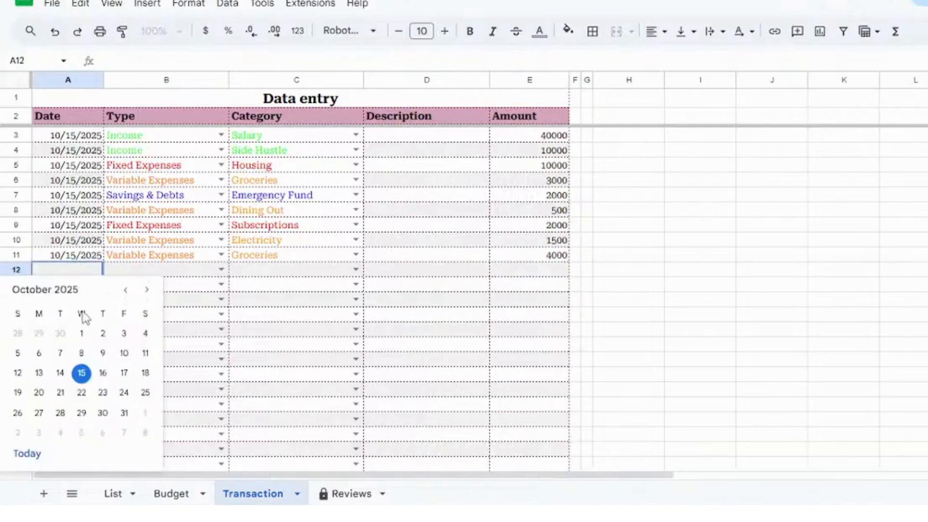
click(85, 375)
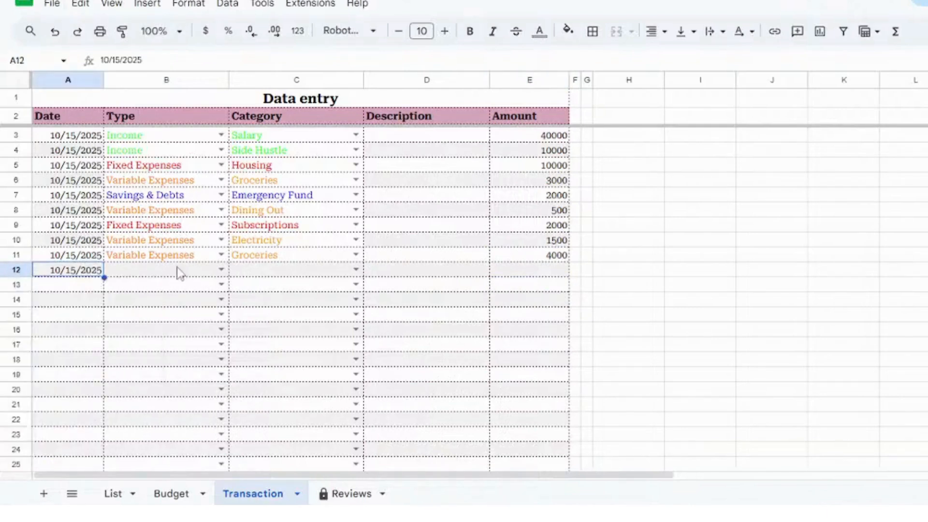
click(221, 269)
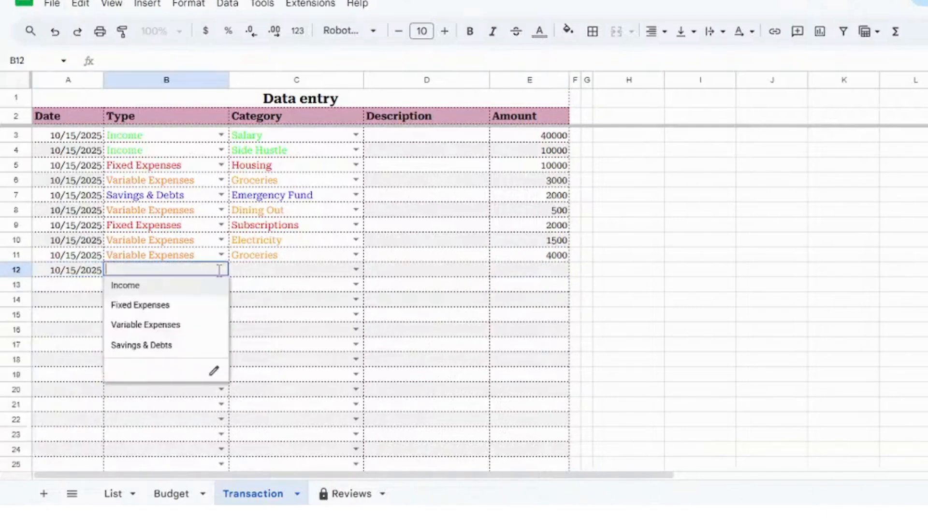
click(161, 346)
click(356, 269)
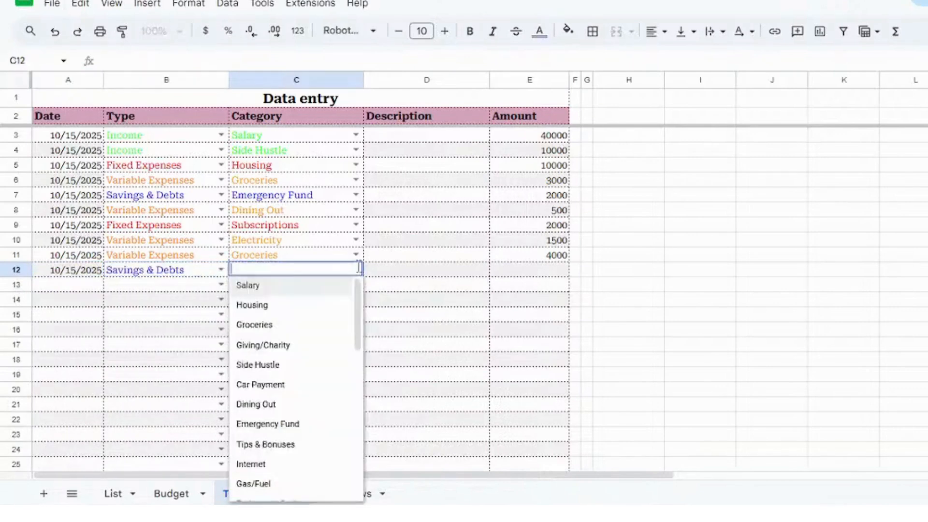
text(cre)
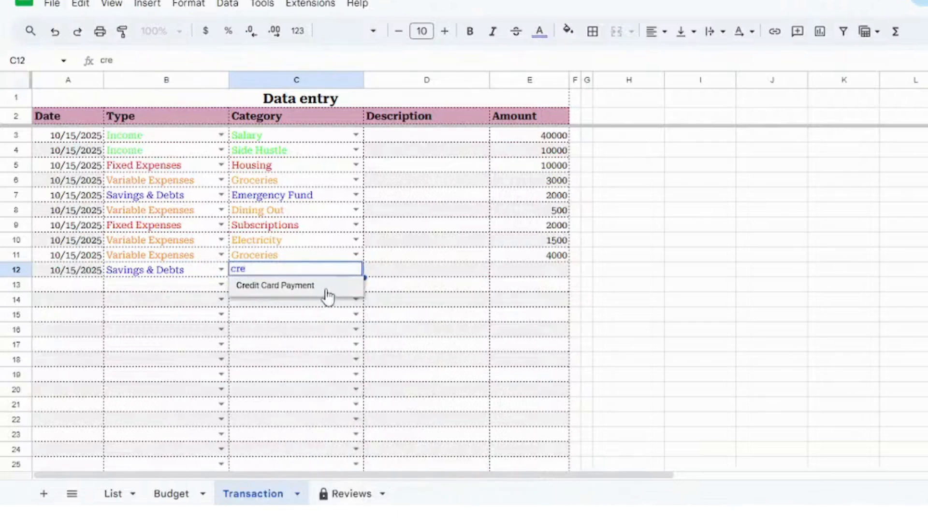
click(325, 289)
Set the amount of the Credit Card Payment transaction in row 12 to 6000
click(529, 270)
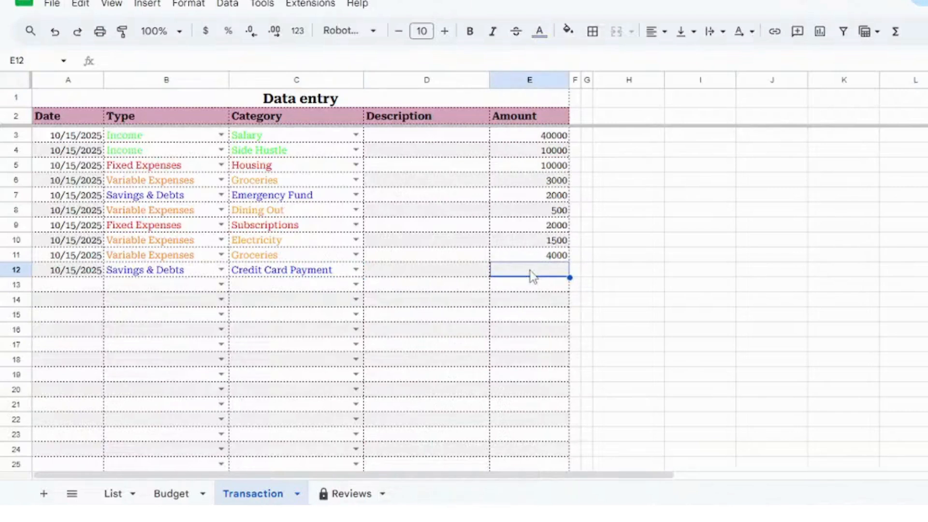
text(12)
key(BackSpace)
key(BackSpace)
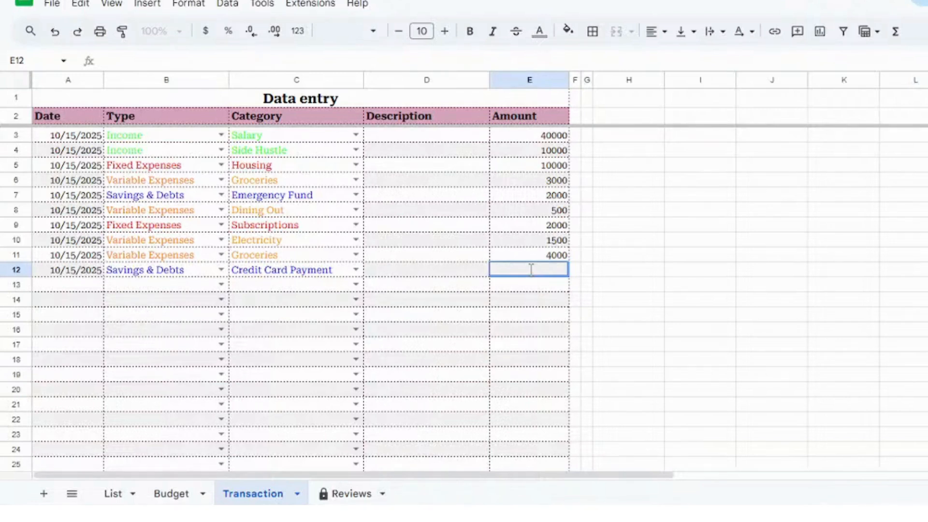
text(6000)
click(474, 315)
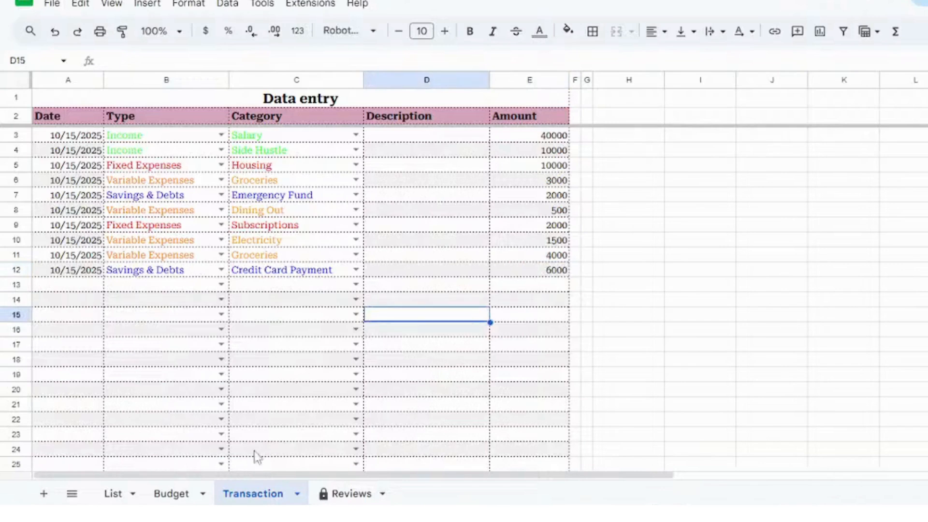
Open the Reviews sheet and examine the October 2025 Budget Summary, the pie charts and the Income Source table
click(350, 495)
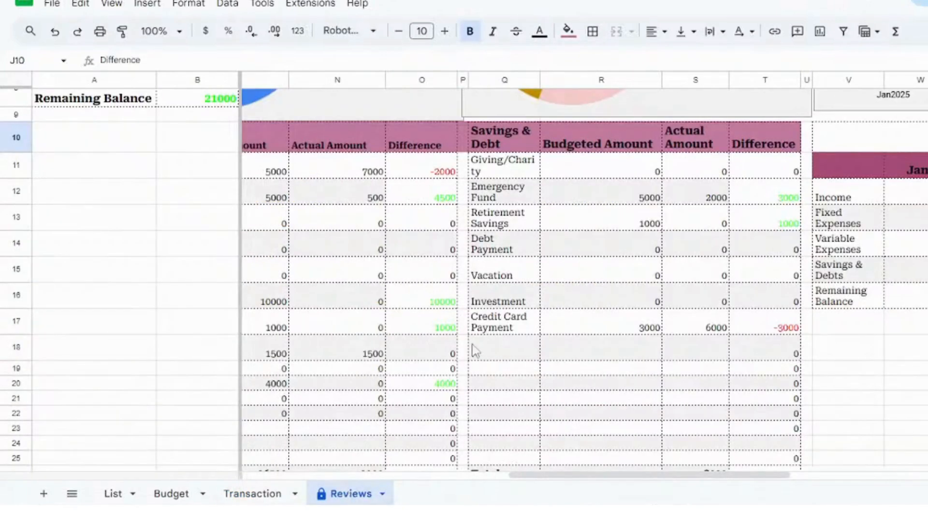
drag(531, 475, 249, 479)
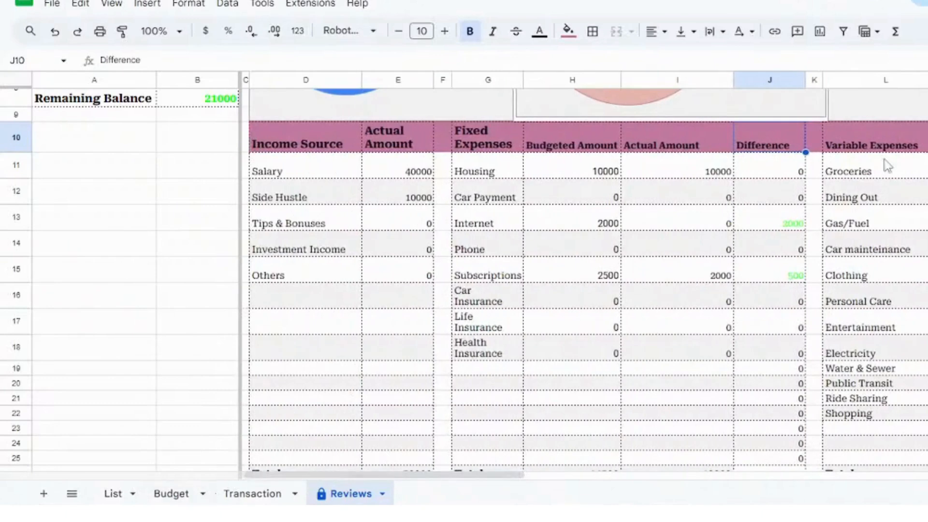
scroll(585, 280, up, 5)
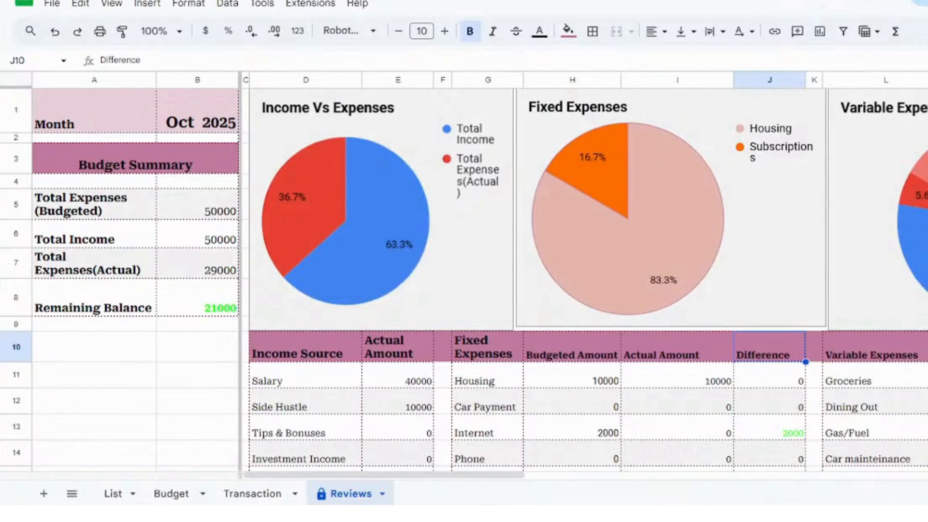
scroll(585, 280, down, 2)
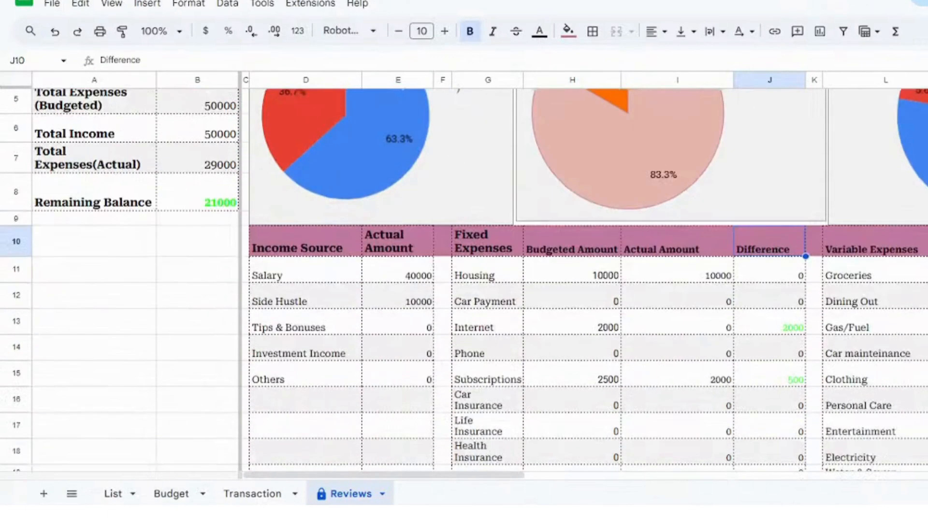
scroll(459, 311, up, 2)
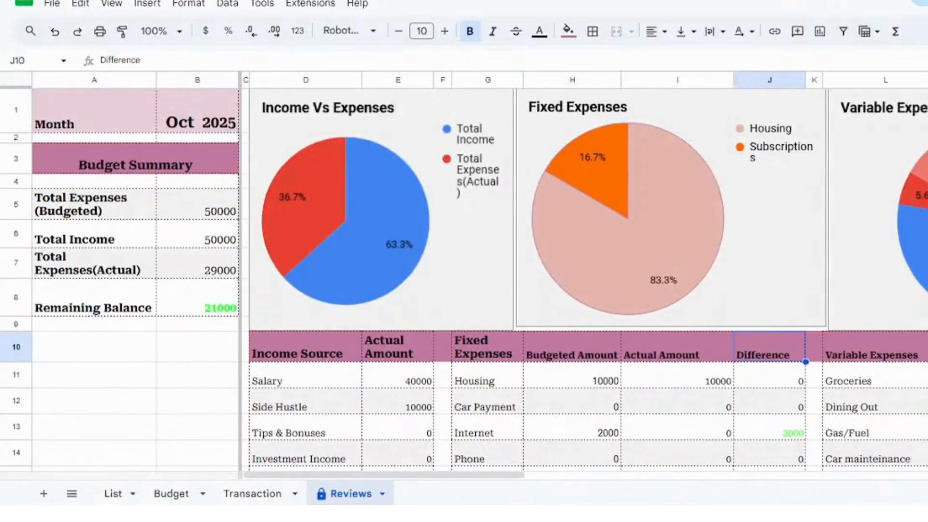
scroll(464, 280, down, 1)
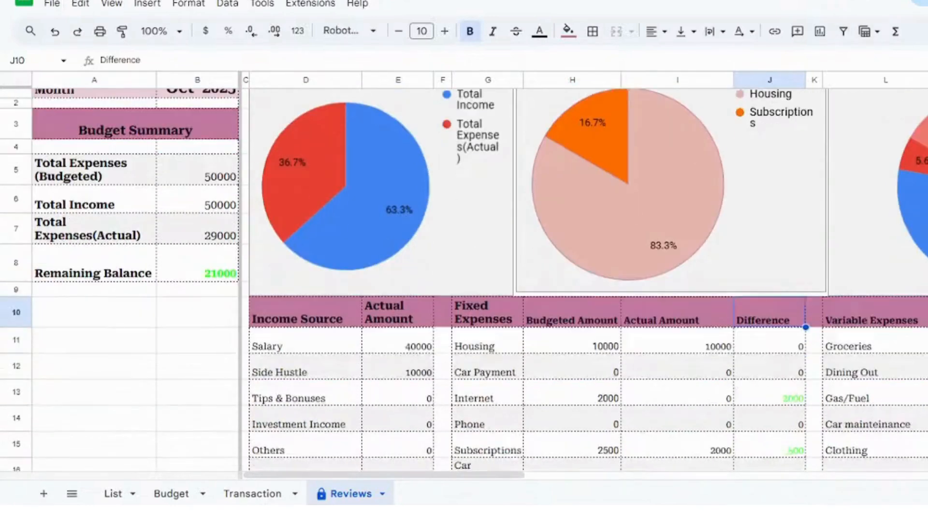
scroll(464, 280, down, 2)
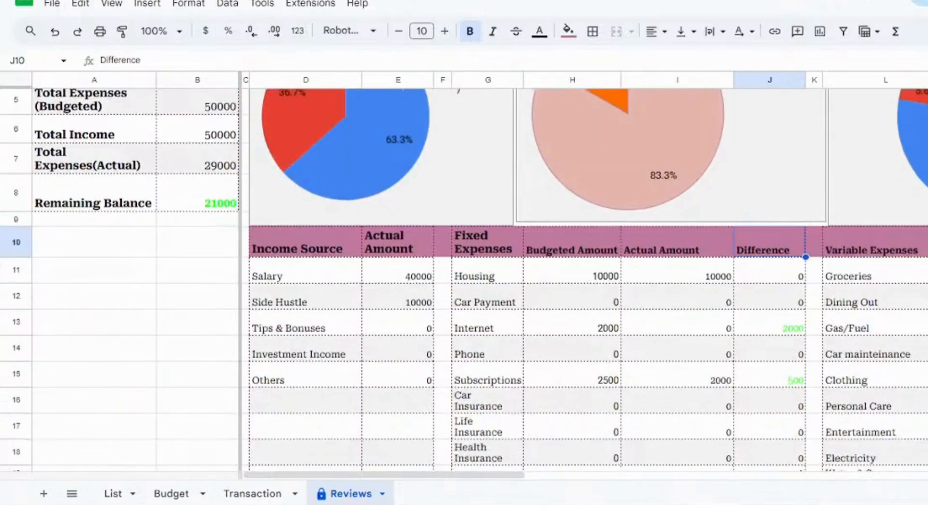
scroll(464, 280, down, 1)
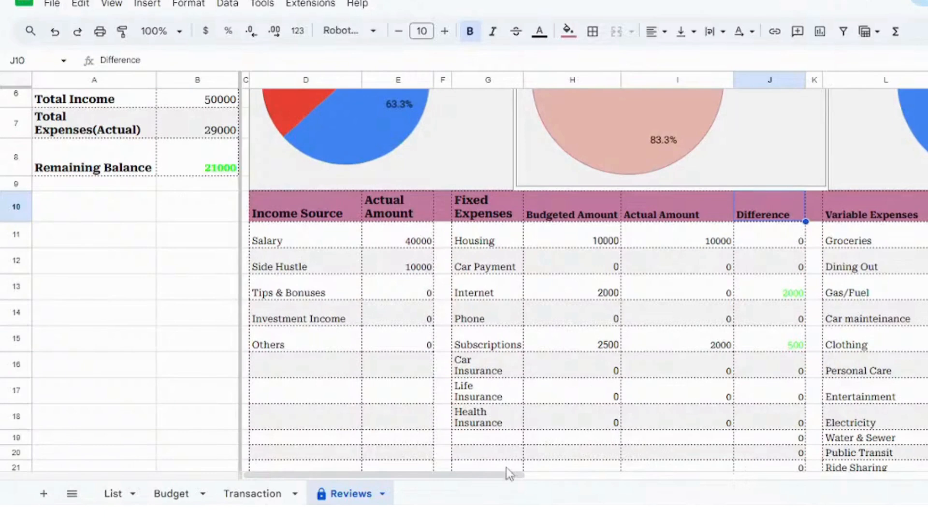
Compare the budgeted, actual and difference columns of the Fixed Expenses and Variable Expenses tables on the Reviews sheet
drag(506, 477, 569, 479)
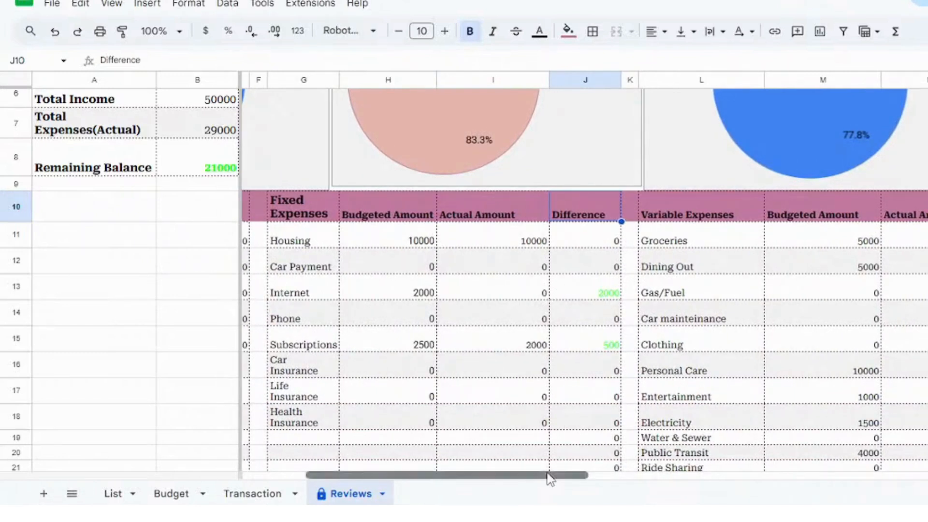
drag(550, 479, 601, 477)
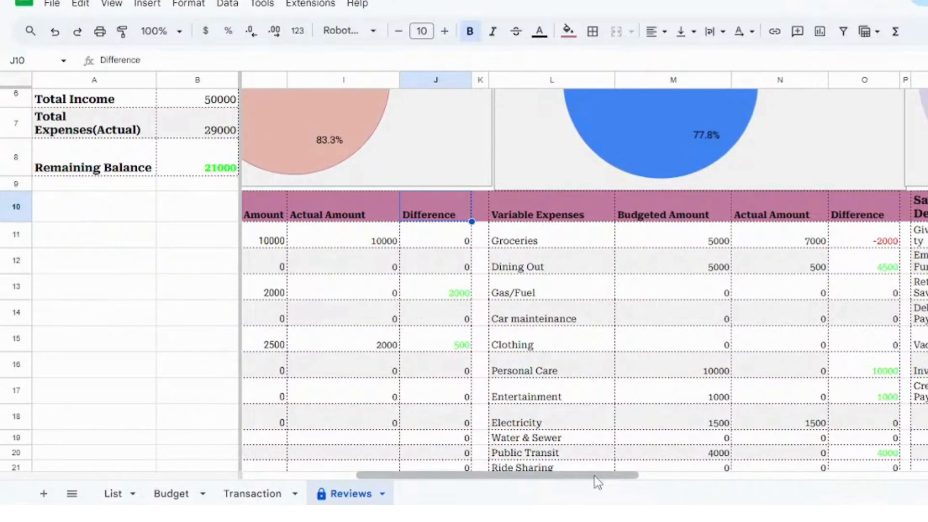
drag(592, 475, 661, 476)
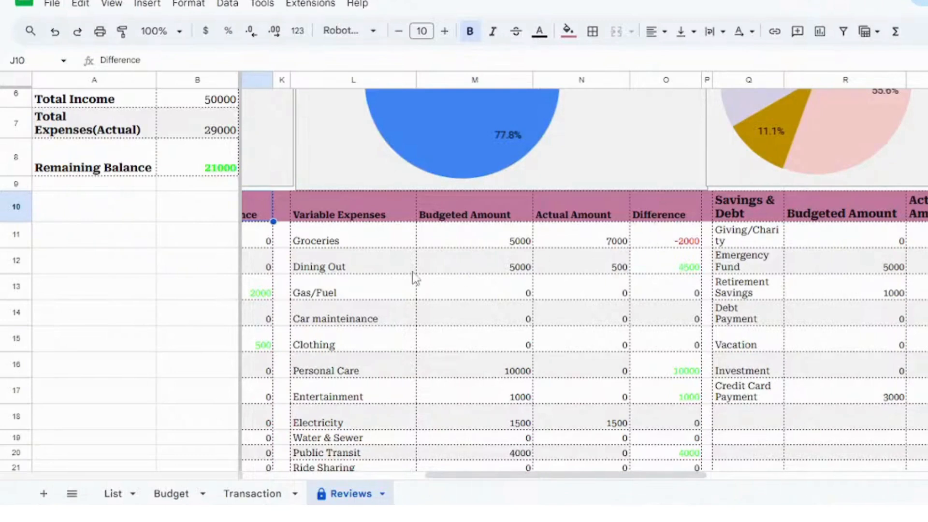
Check the Groceries difference under Variable Expenses and review the Savings & Debt table's budgeted, actual and difference columns on the Reviews sheet
click(694, 243)
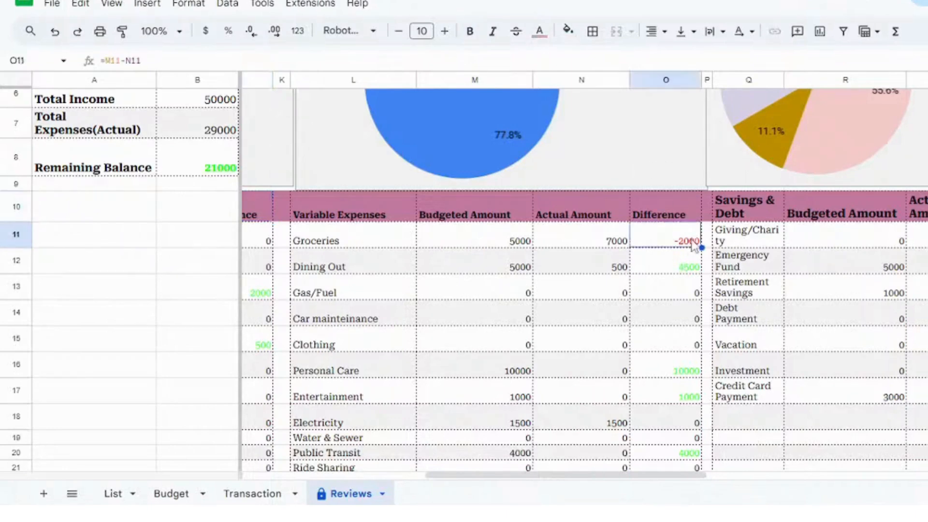
click(684, 202)
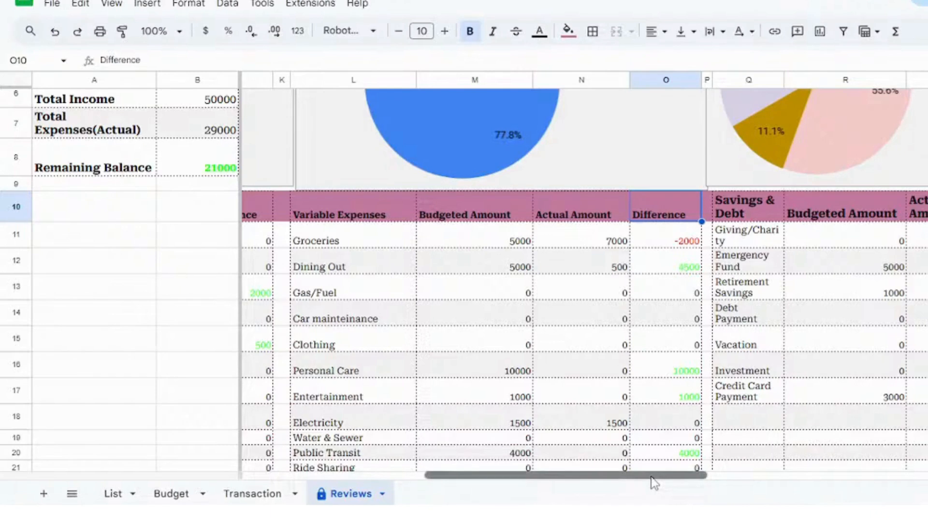
drag(651, 477, 653, 477)
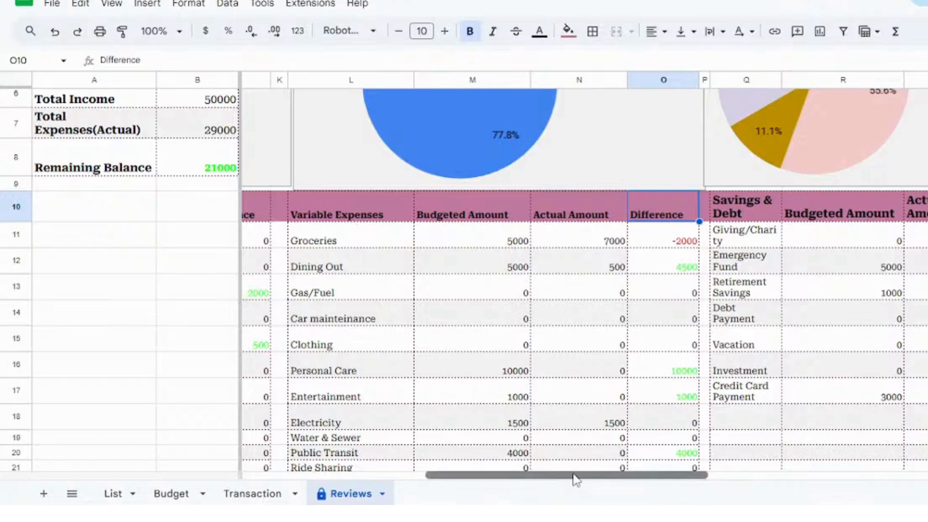
drag(573, 477, 653, 473)
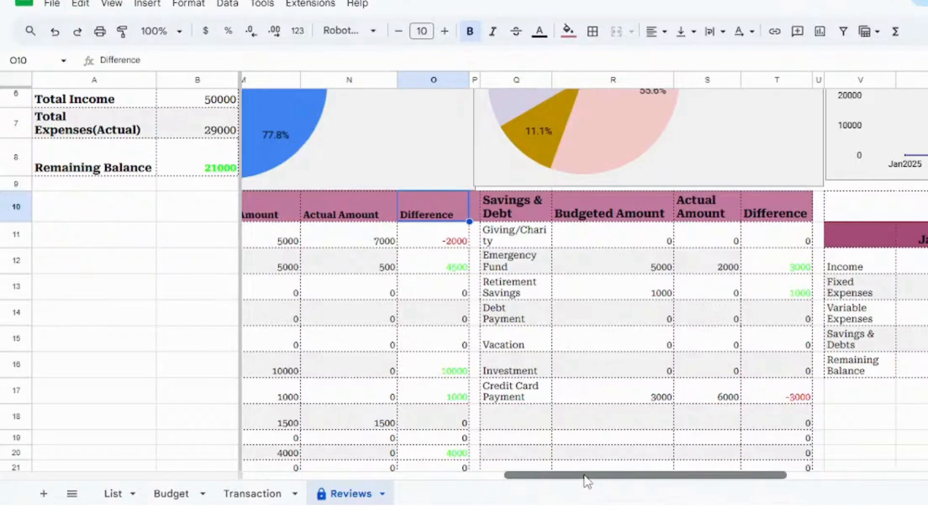
drag(584, 475, 496, 477)
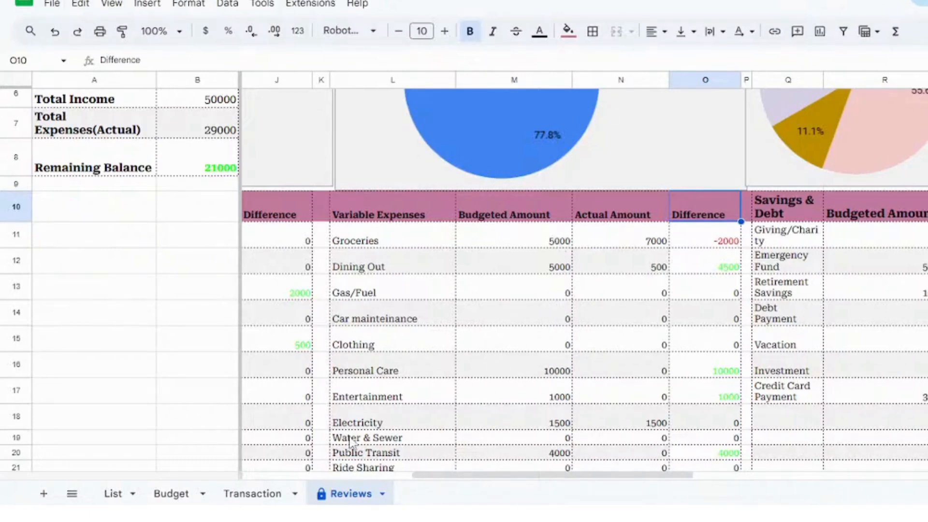
On the Budget sheet, set the Groceries budget amount in row 22 of the Budget Data Entry table to 7000
click(251, 494)
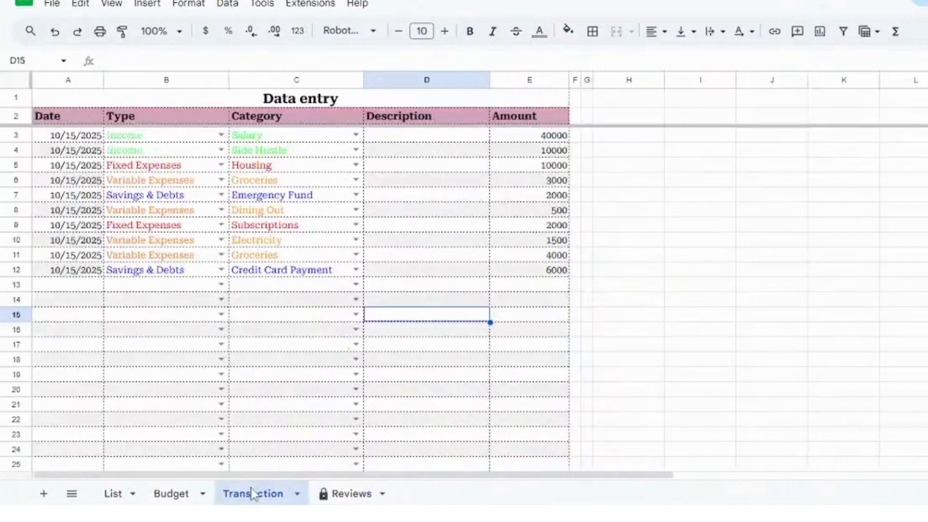
click(180, 496)
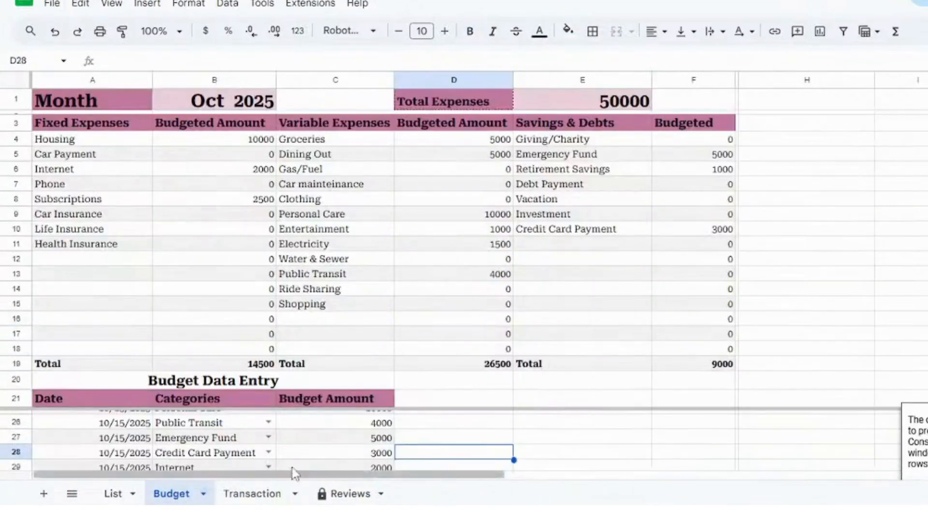
scroll(419, 439, down, 1)
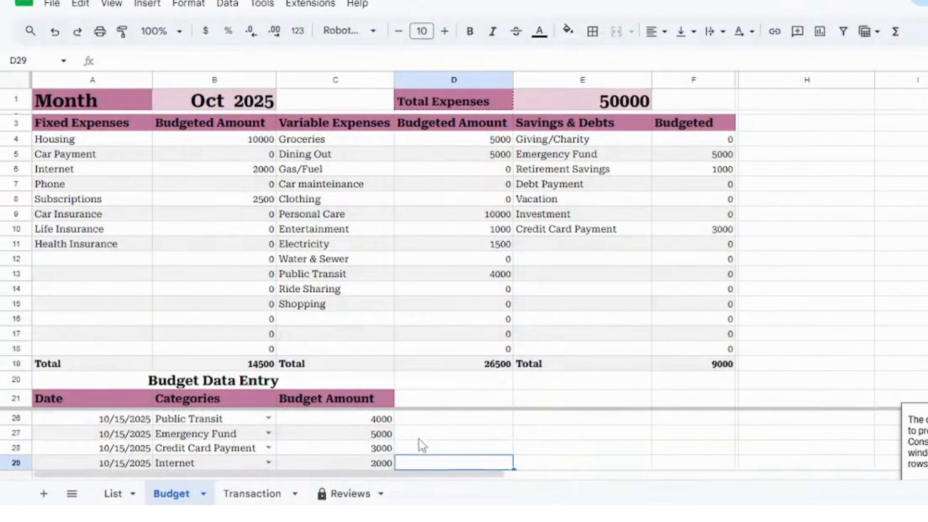
click(419, 439)
key(Up)
key(Up)
key(Up)
key(Up)
key(Up)
key(Up)
key(Up)
key(Up)
key(Up)
key(Up)
key(Up)
key(Up)
key(Up)
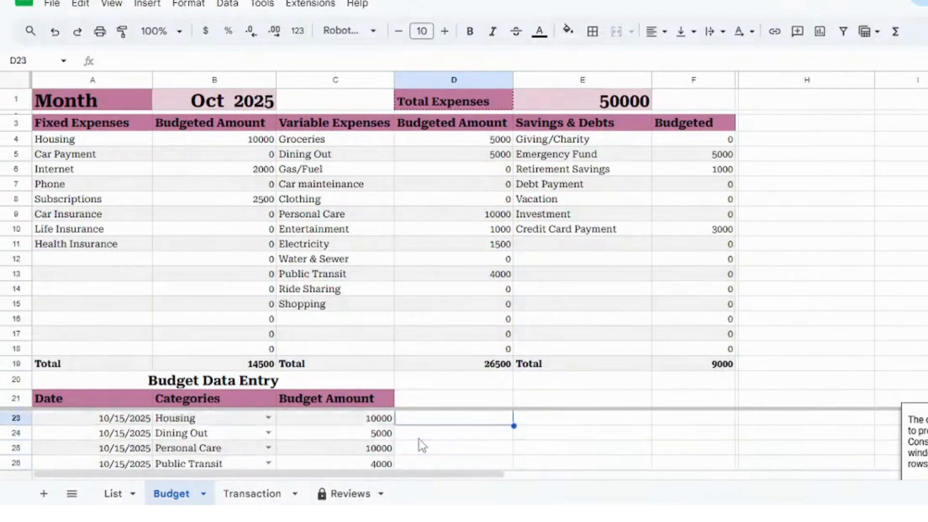
click(373, 424)
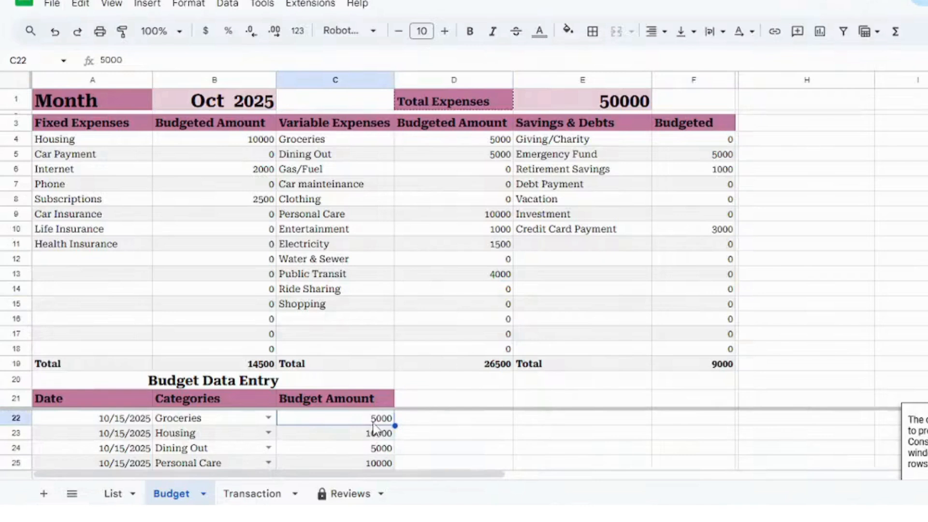
text(7000)
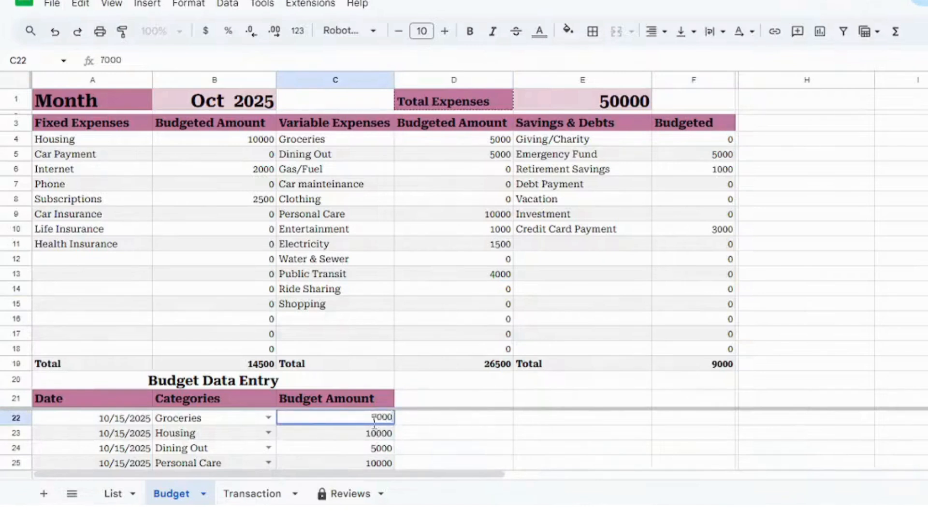
key(Tab)
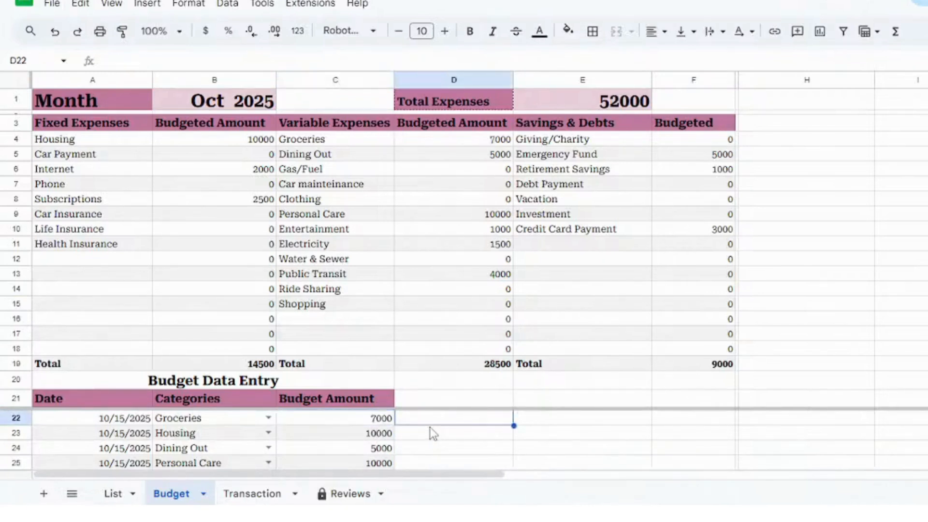
Set the Personal Care budget amount in the Budget Data Entry table to 8000
click(385, 421)
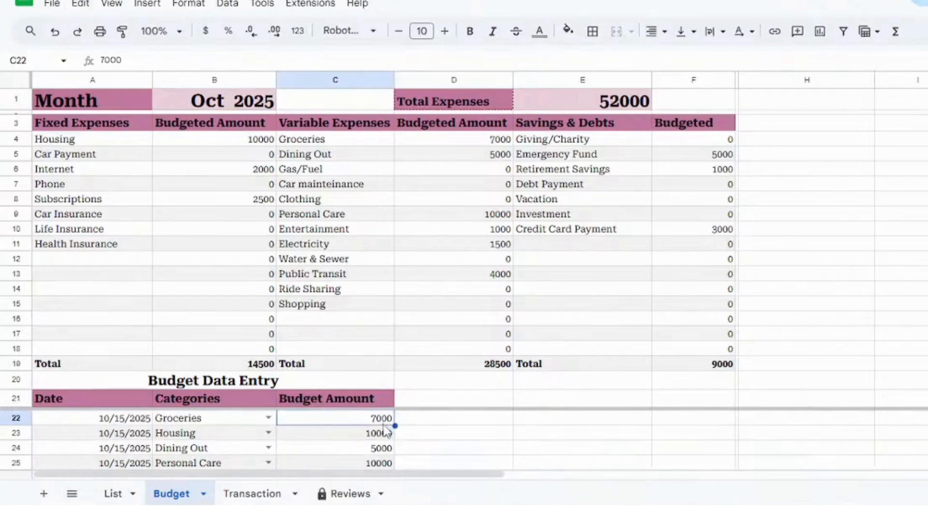
click(390, 464)
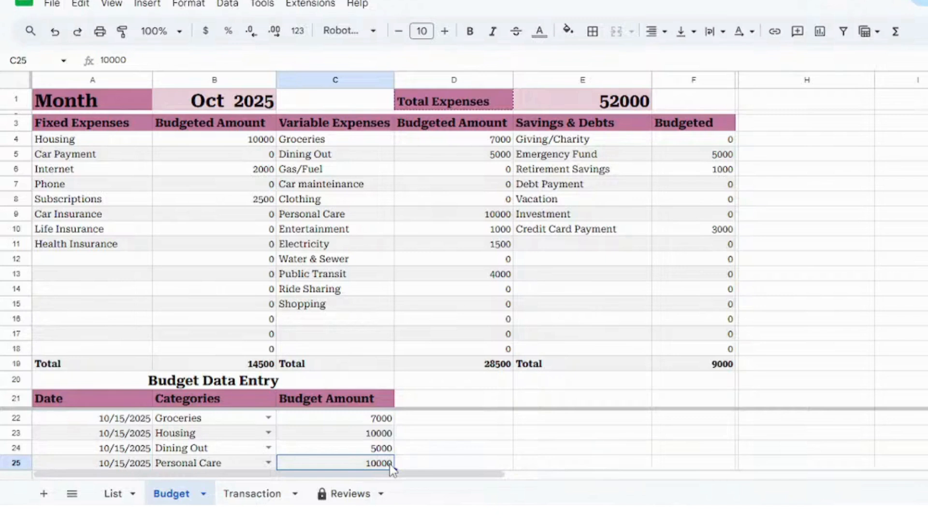
text(8000)
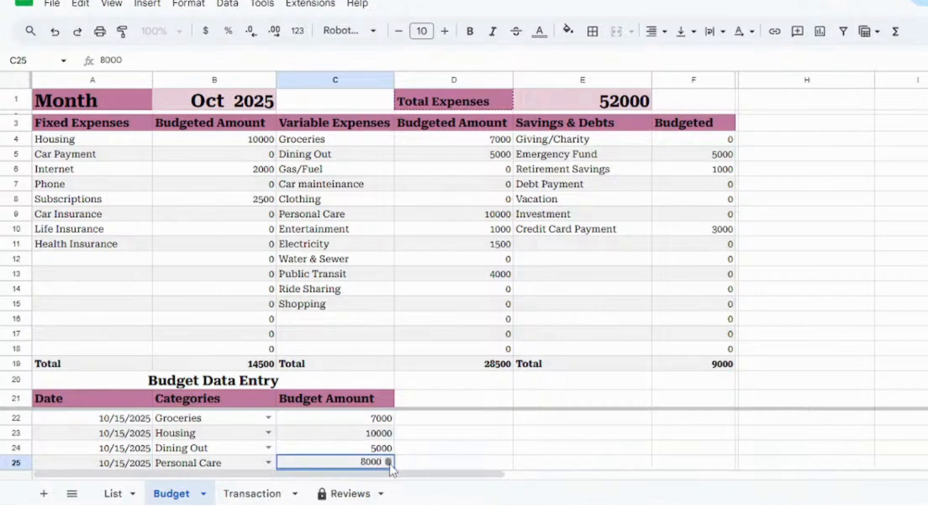
click(431, 445)
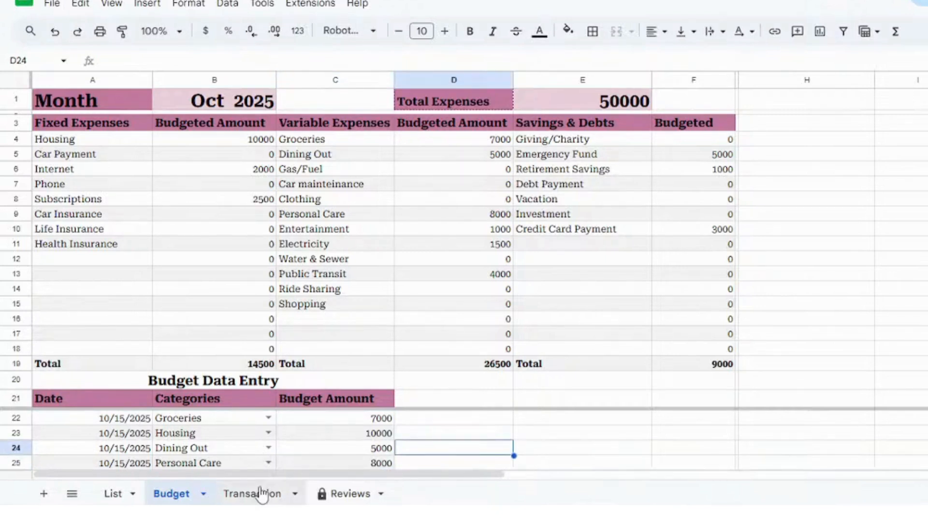
Compare budgeted and actual amounts for variable expenses and savings and debts down to the totals on the Reviews sheet
click(261, 493)
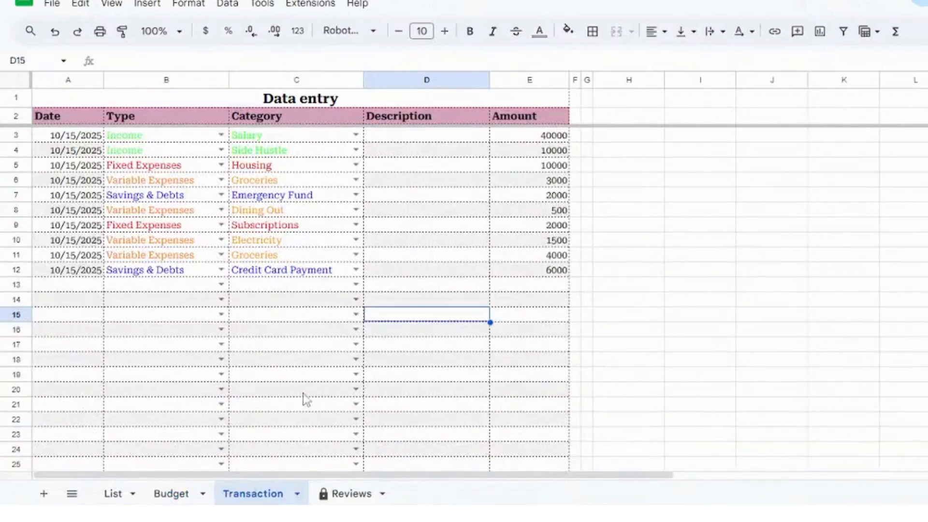
click(344, 494)
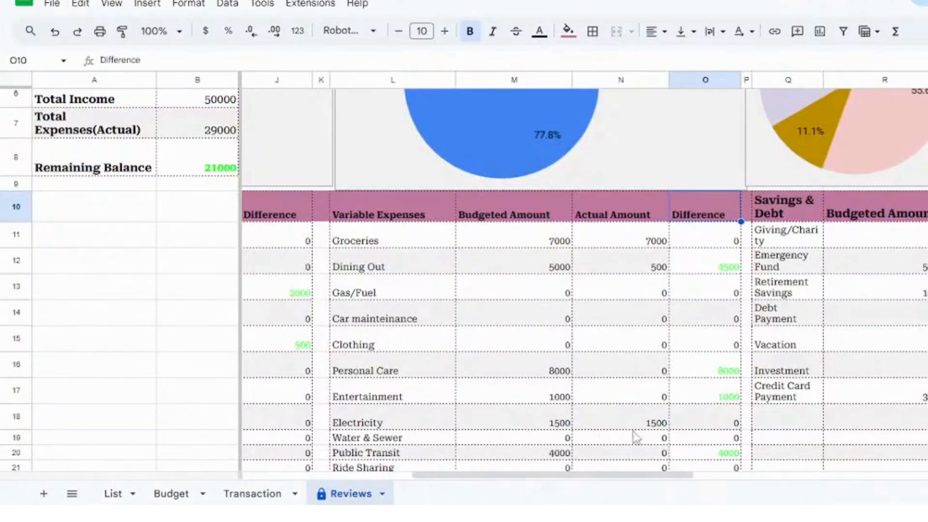
drag(635, 476, 689, 480)
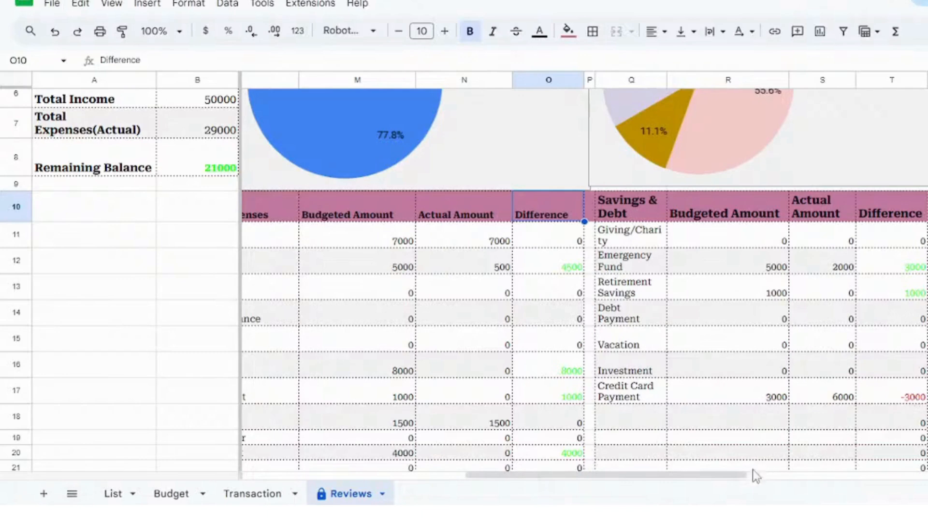
drag(739, 475, 676, 480)
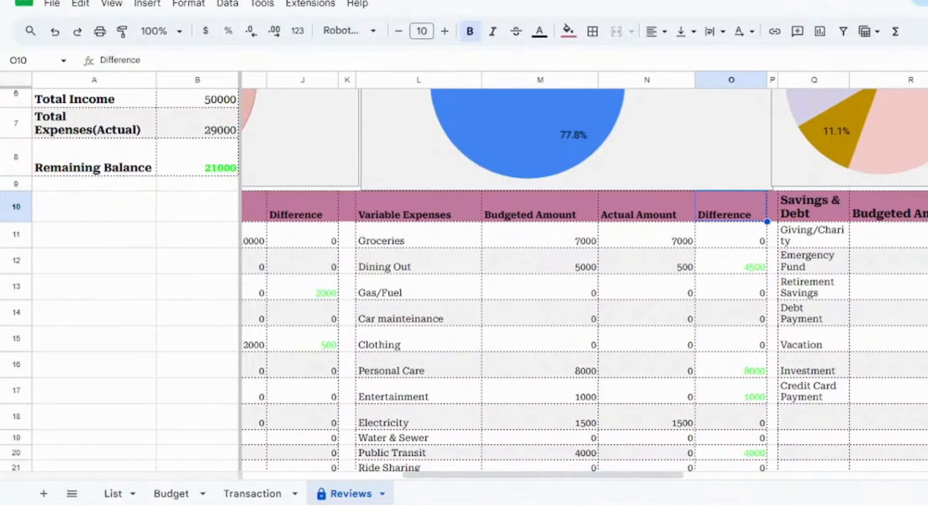
scroll(532, 290, down, 1)
scroll(531, 290, down, 2)
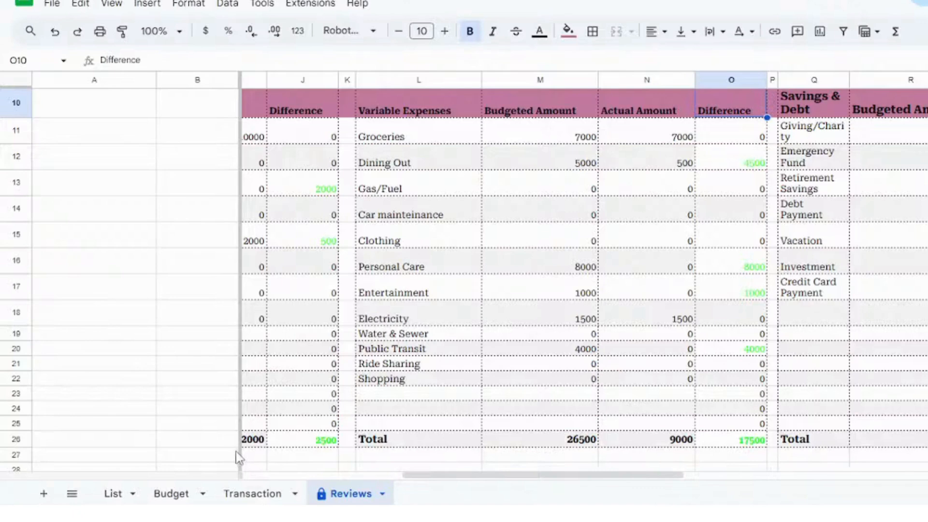
Set the Credit Card Payment amount in the Budget sheet's data entry table to 6000
click(253, 494)
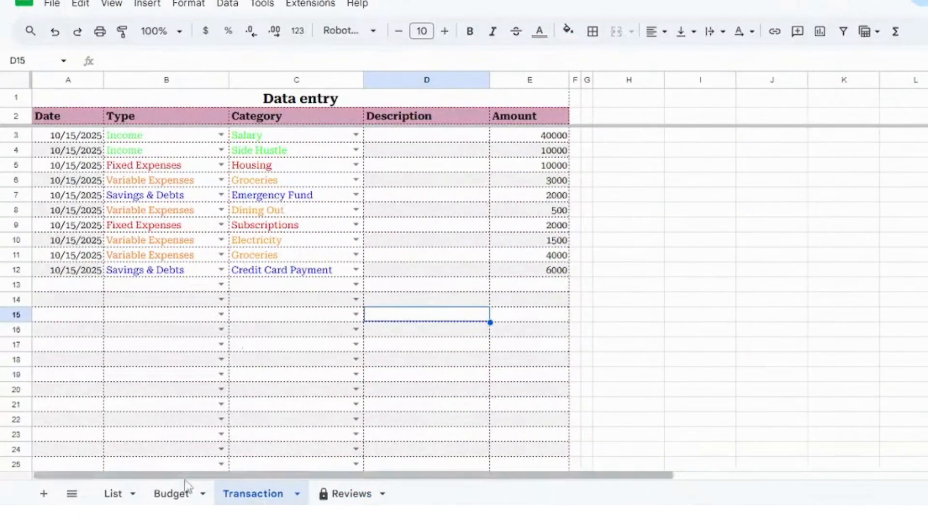
click(183, 493)
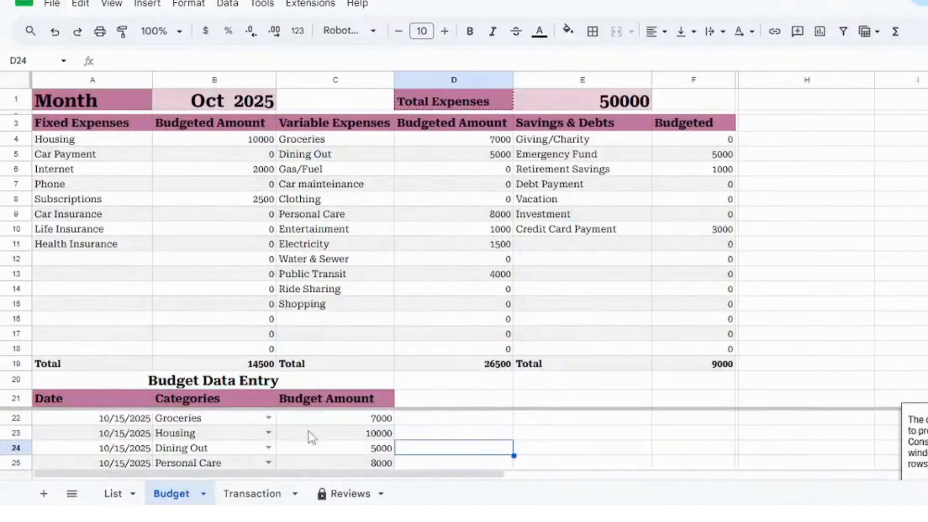
click(379, 453)
key(Down)
key(Down)
key(Down)
key(Down)
key(Down)
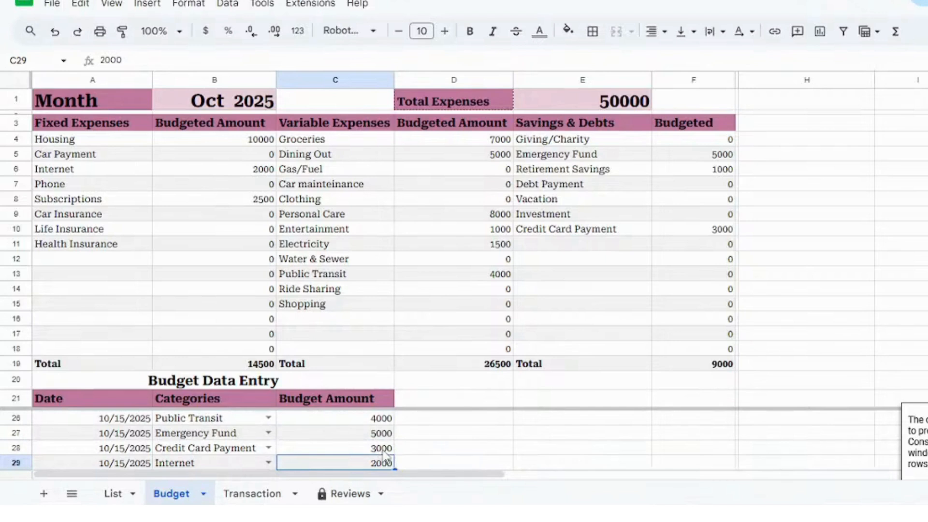
click(383, 449)
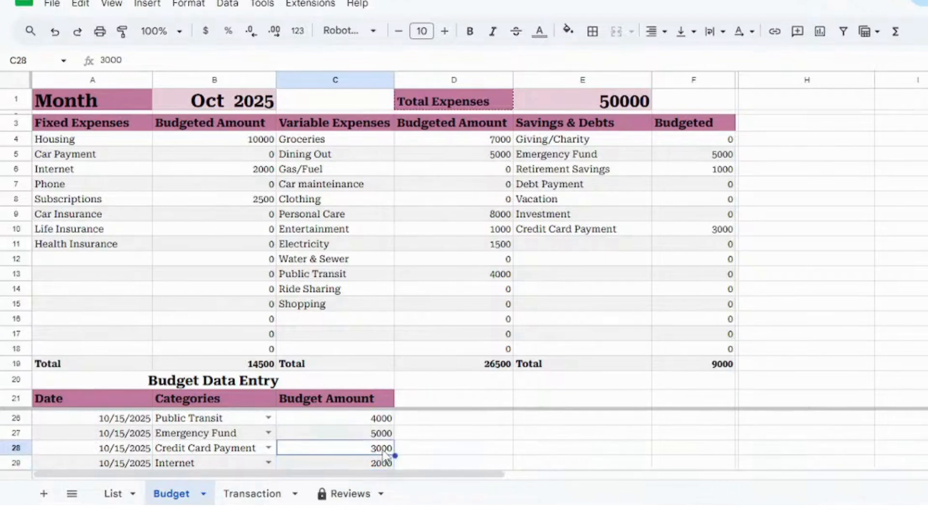
text(6000)
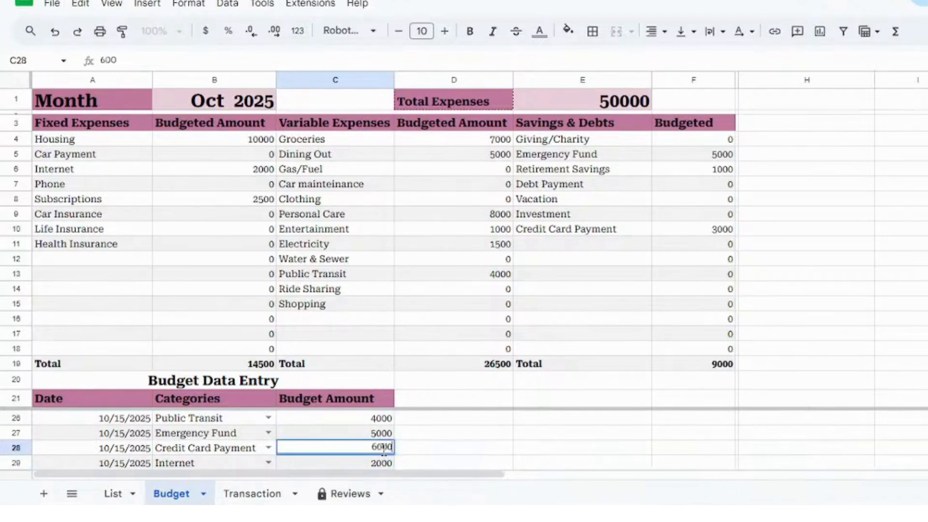
click(429, 445)
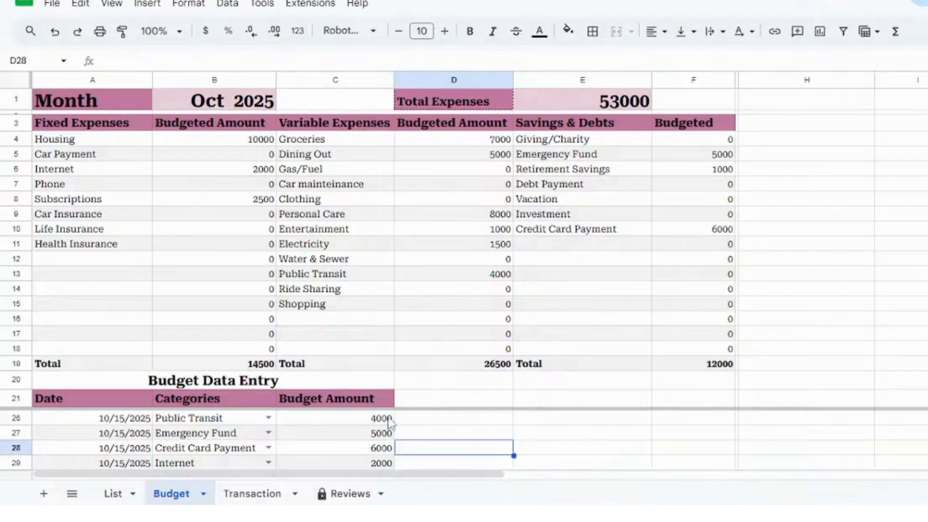
Set the Public Transit budget amount in the Budget Data Entry table to 1000
click(382, 434)
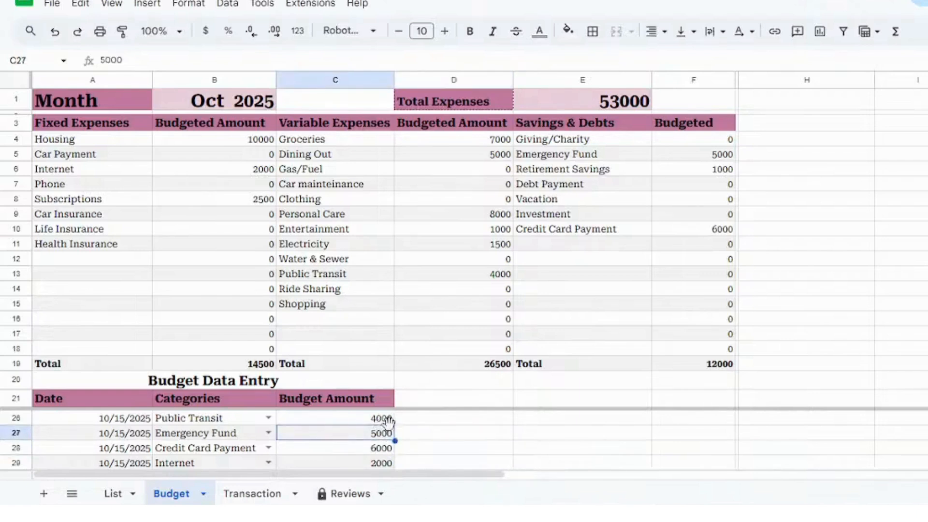
click(384, 422)
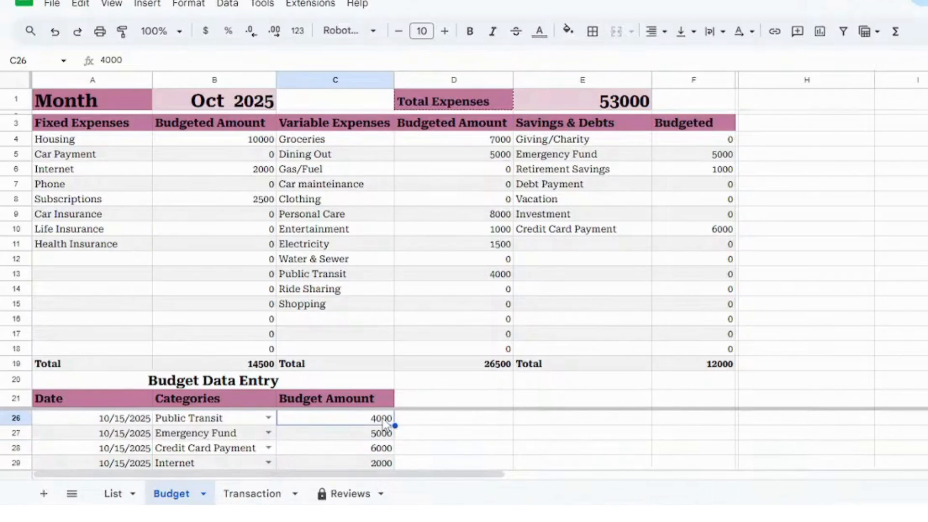
text(1000)
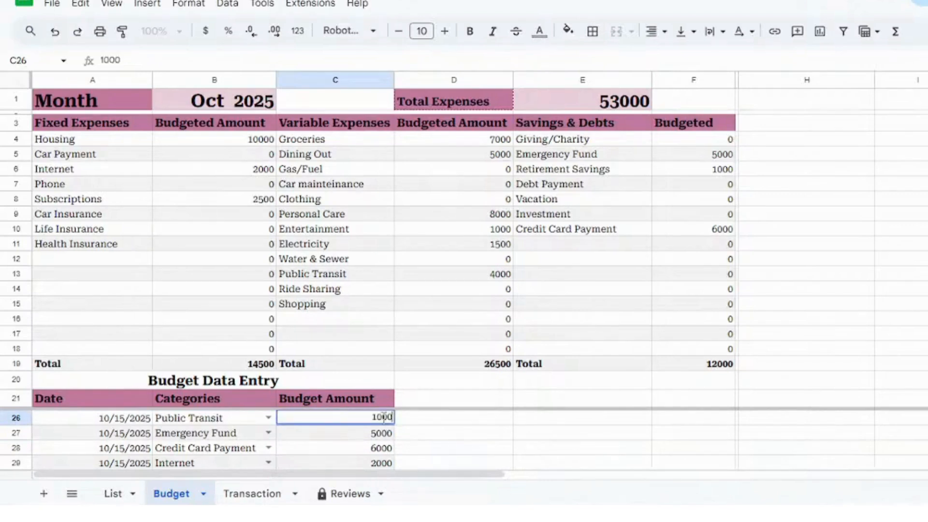
click(439, 432)
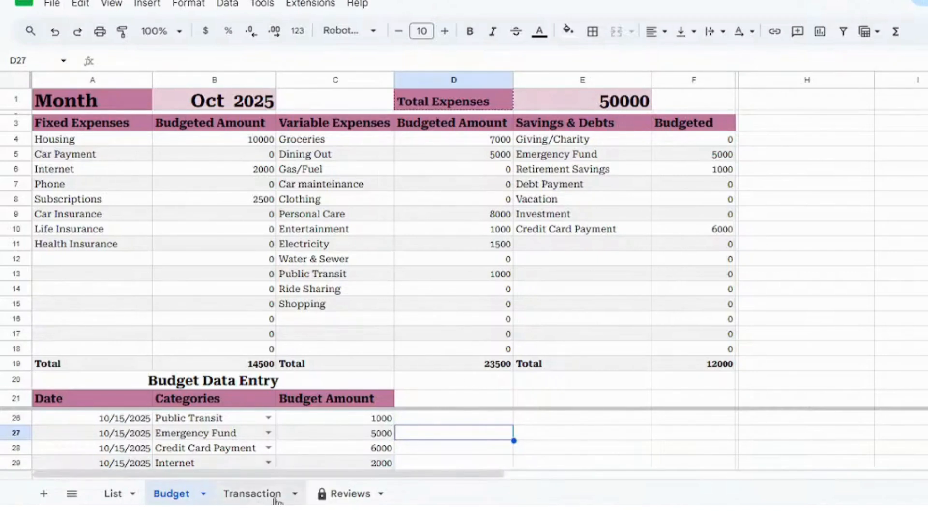
Review the income and fixed expenses tables and the Budget Summary on the Reviews sheet
click(252, 493)
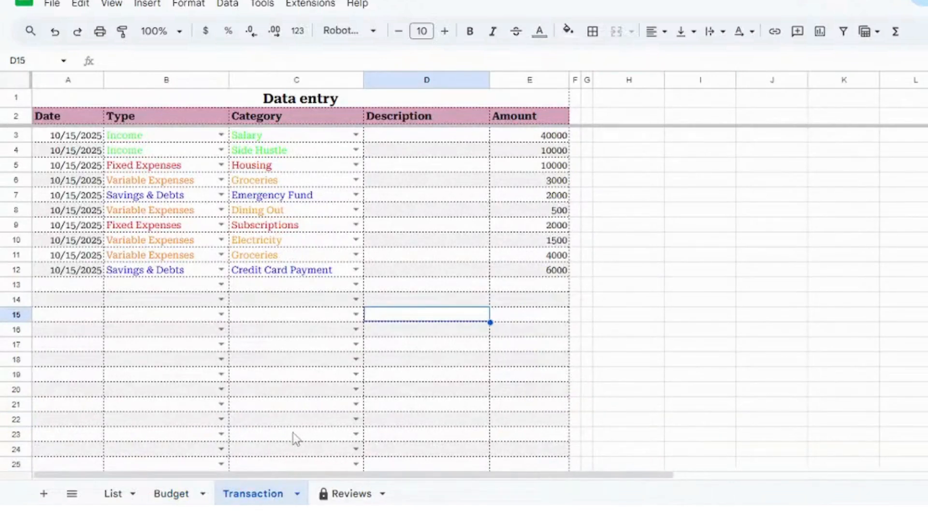
click(349, 493)
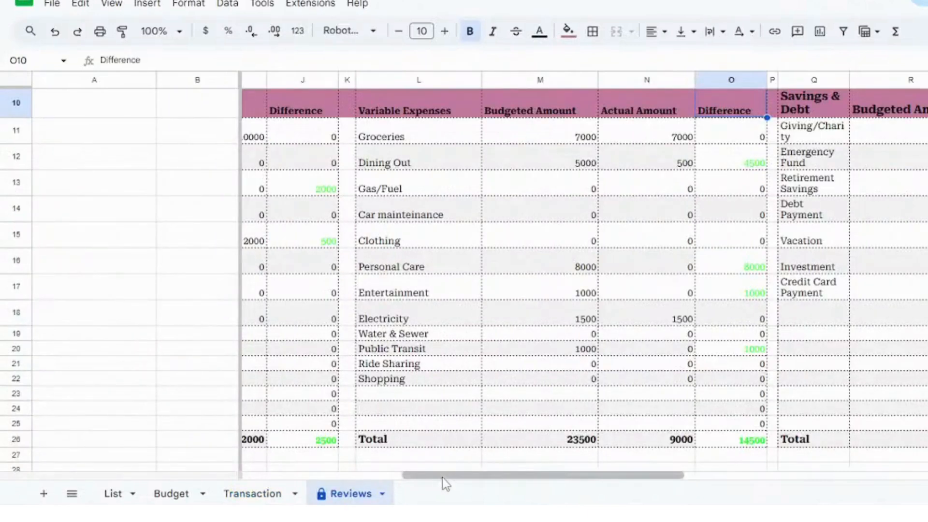
drag(442, 475, 171, 484)
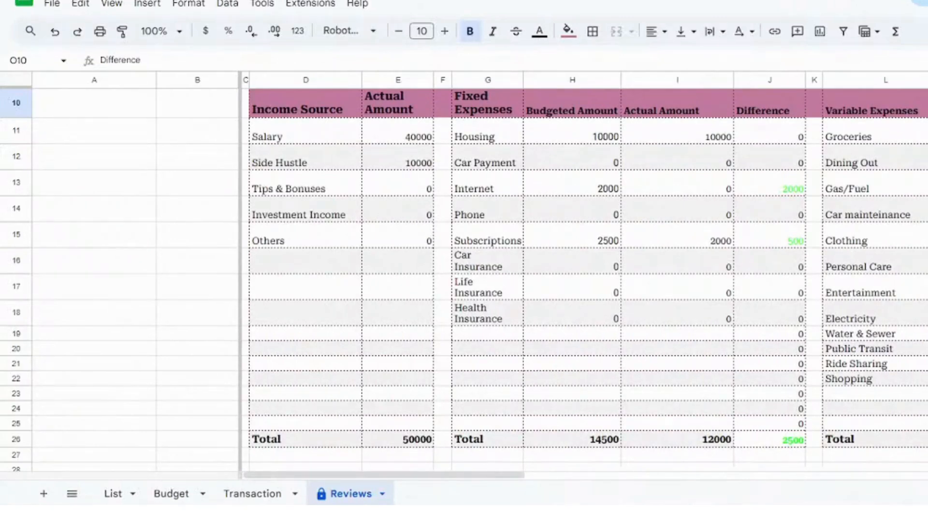
scroll(580, 242, up, 5)
scroll(577, 213, down, 5)
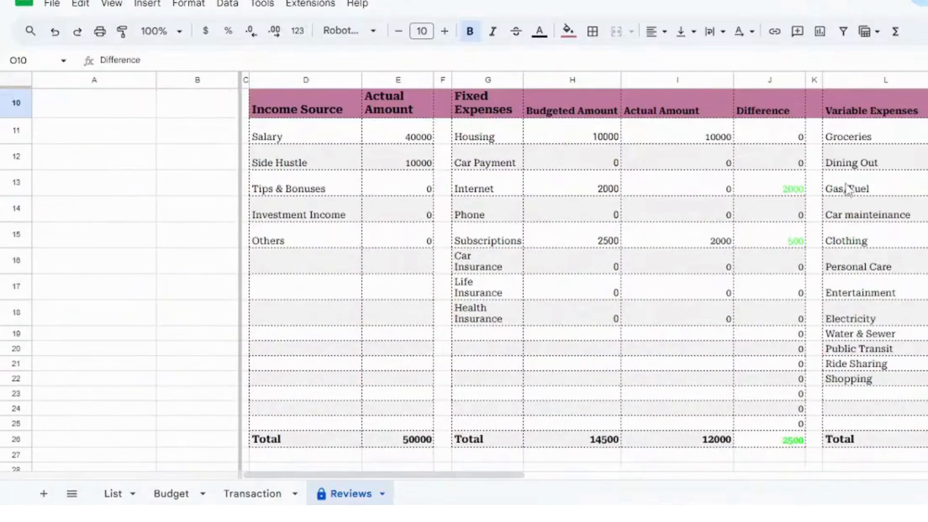
scroll(893, 126, up, 5)
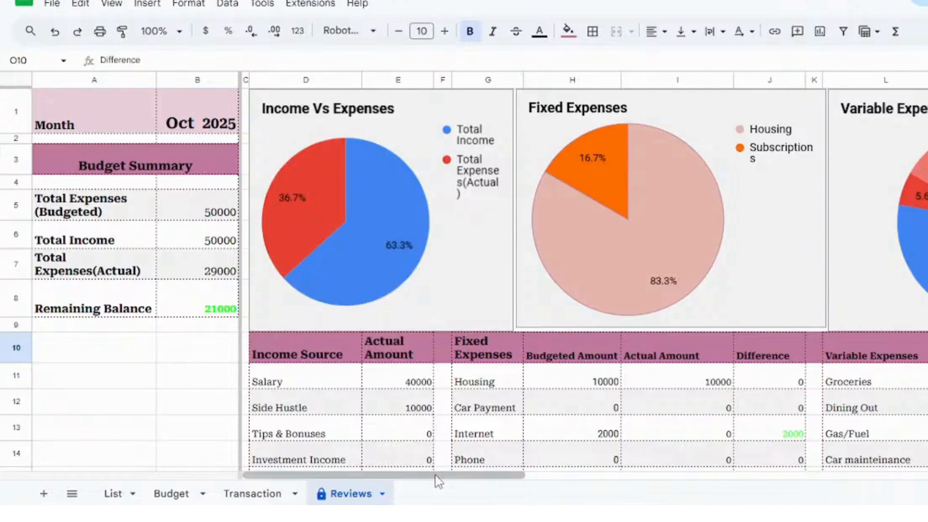
Examine the Fixed Expenses pie chart on the Reviews sheet, including the details of its Housing slice
drag(437, 481, 442, 482)
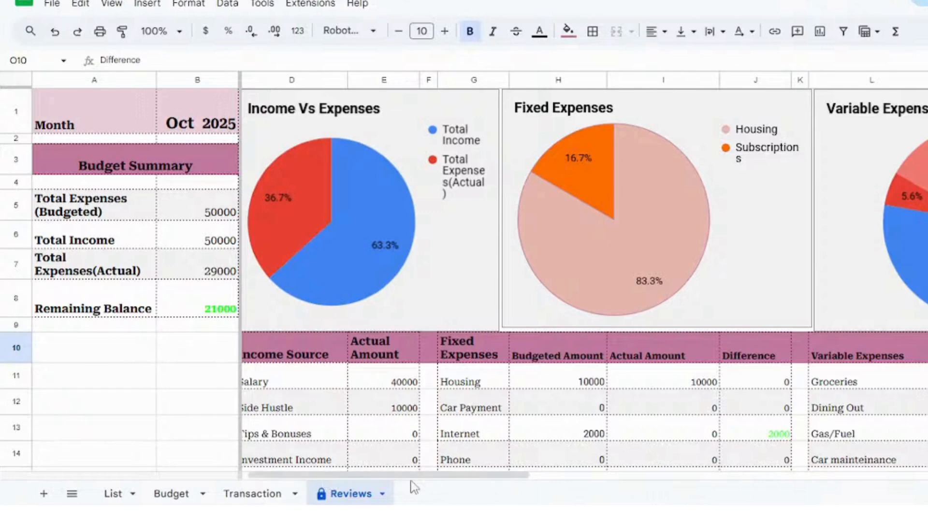
scroll(408, 477, right, 1)
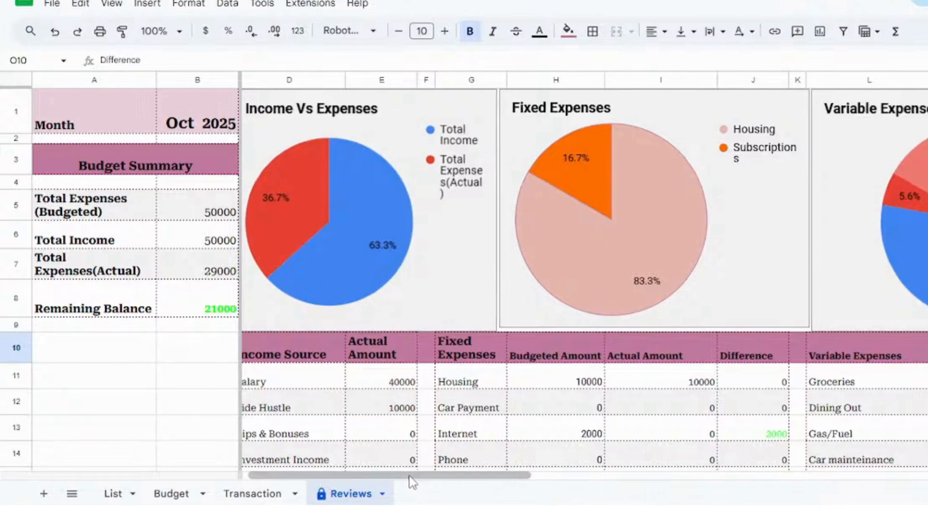
drag(409, 479, 472, 478)
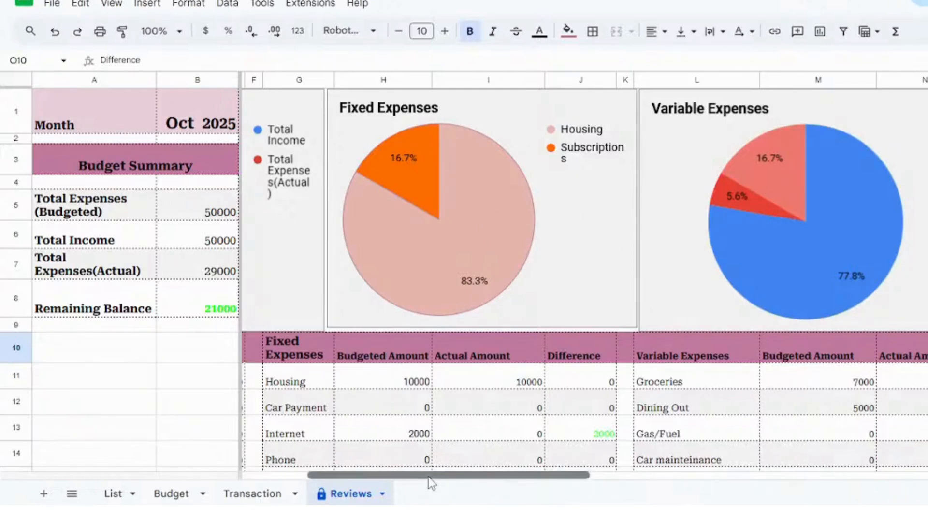
drag(428, 477, 439, 479)
click(459, 193)
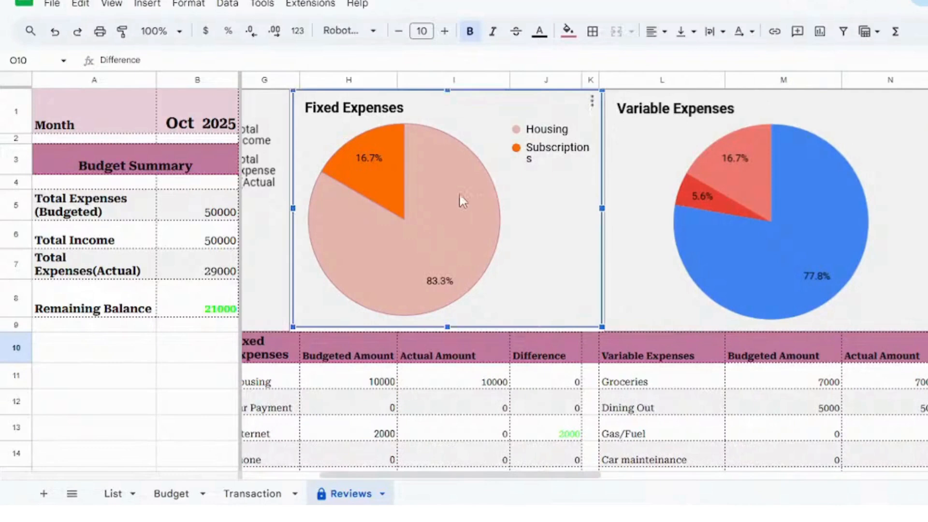
mouse_move(492, 194)
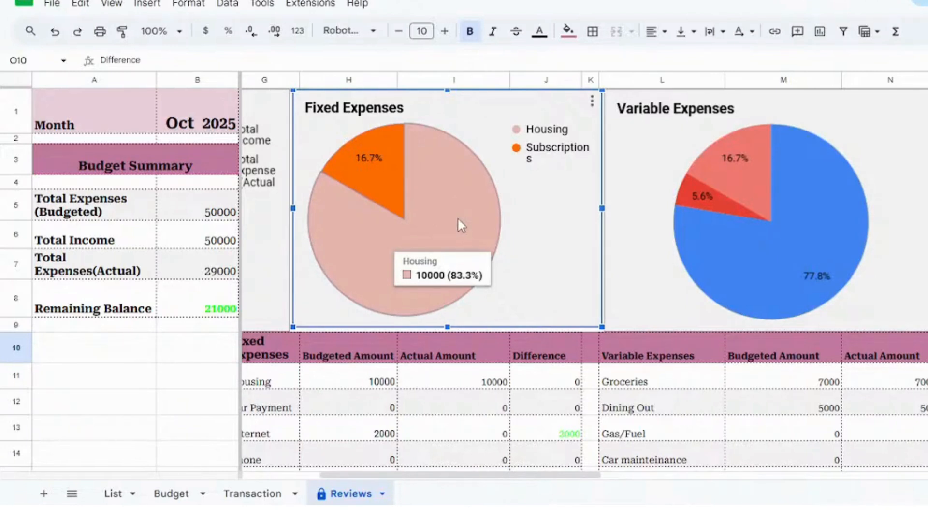
mouse_move(382, 181)
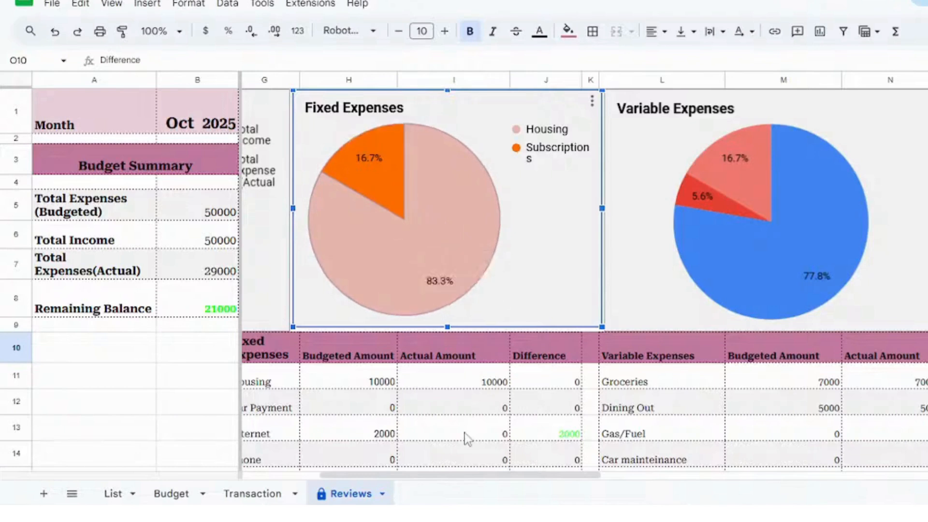
Inspect the Groceries slice of the Variable Expenses chart and view the Savings & Debts chart
drag(464, 474, 570, 481)
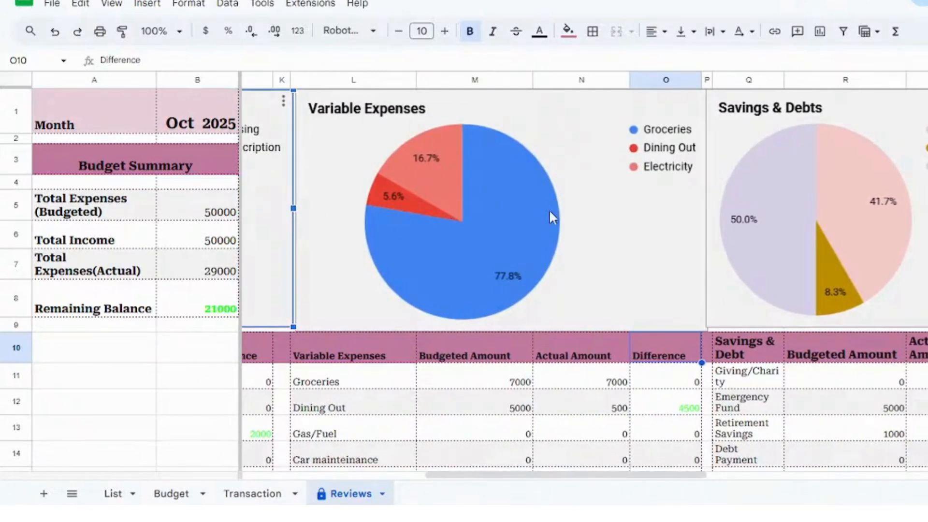
click(517, 221)
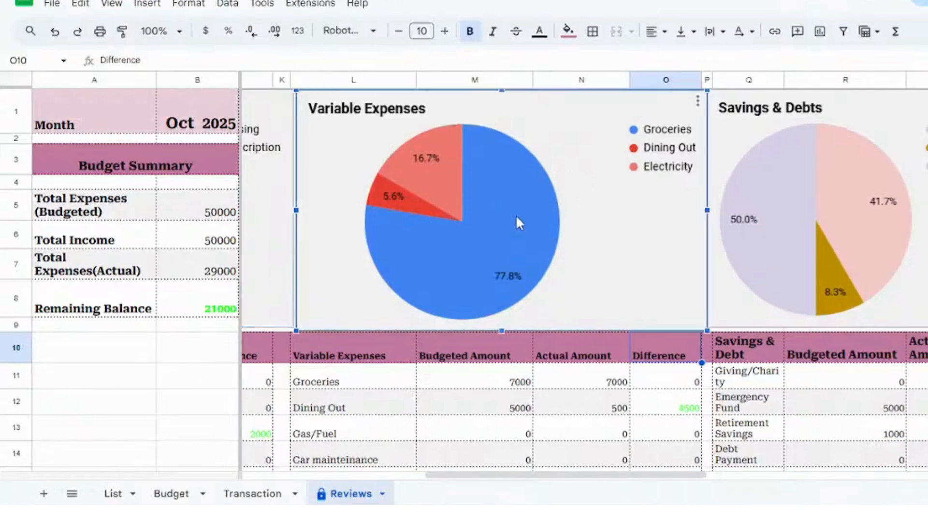
mouse_move(527, 224)
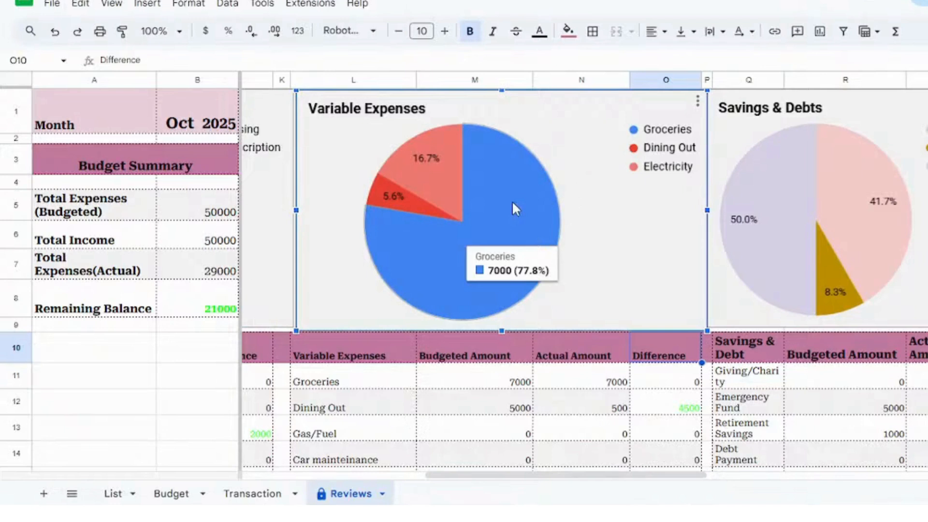
mouse_move(404, 199)
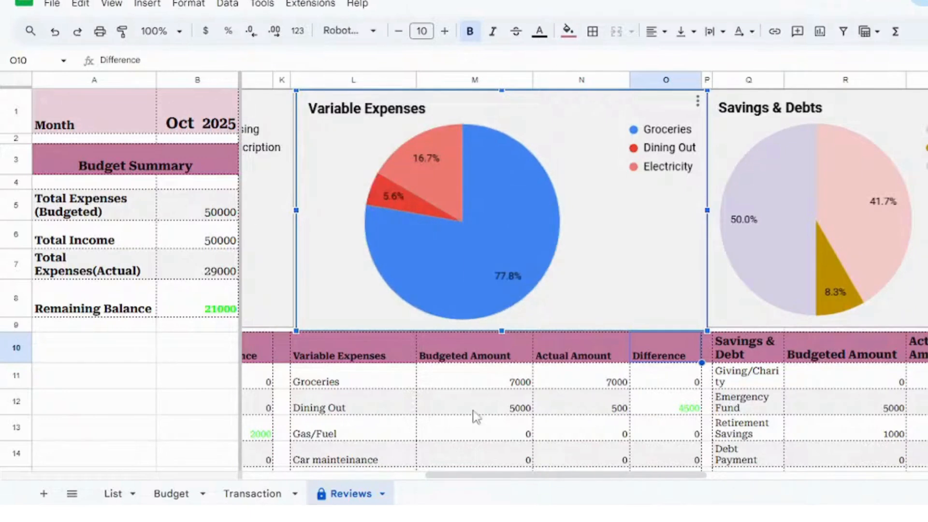
drag(477, 478, 588, 478)
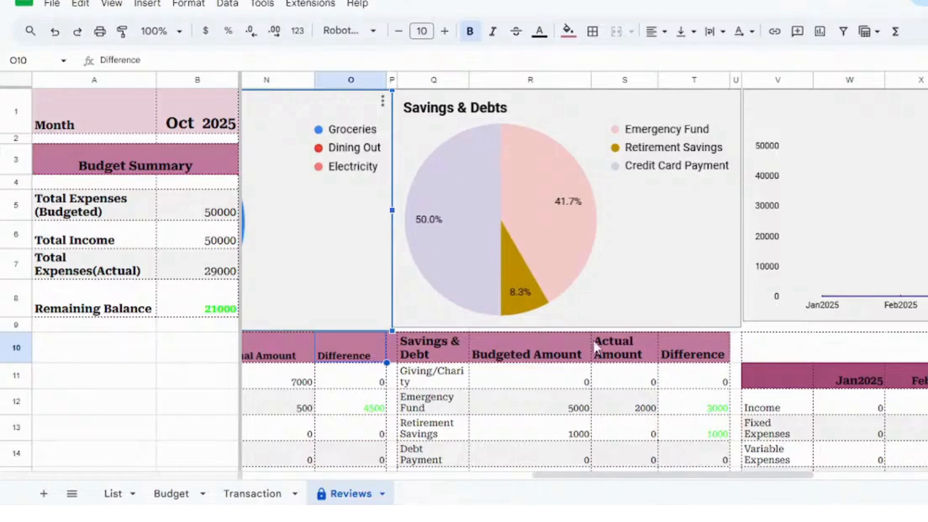
Review the Annual Report chart and its monthly table on the Reviews sheet from January to October 2025
drag(640, 479, 777, 480)
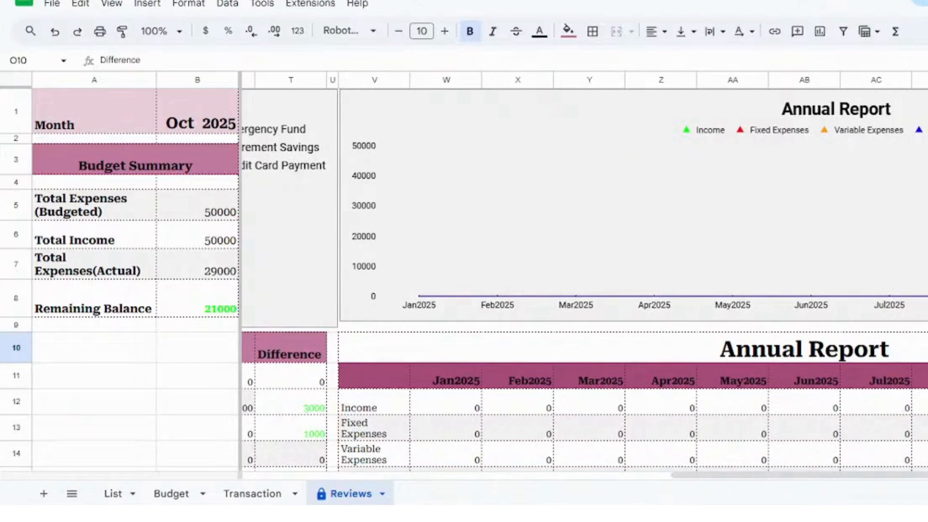
scroll(464, 281, down, 3)
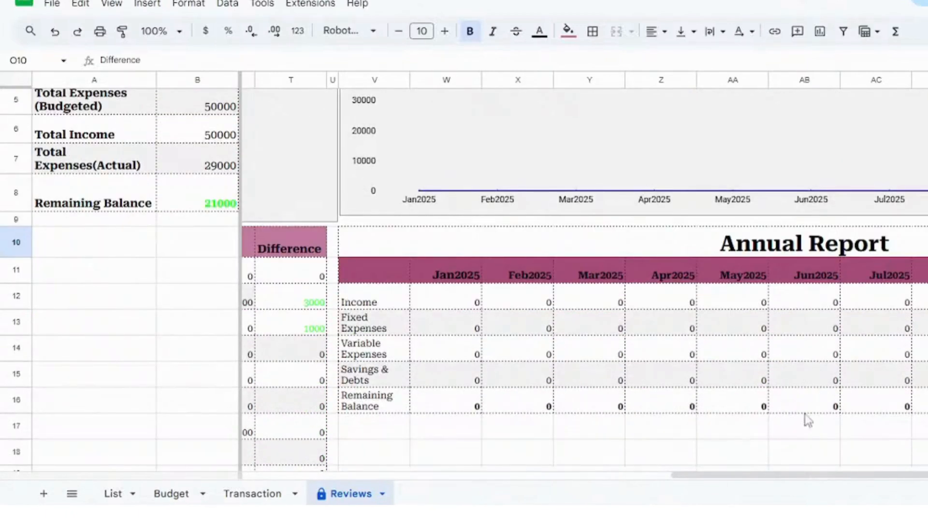
drag(755, 472, 786, 479)
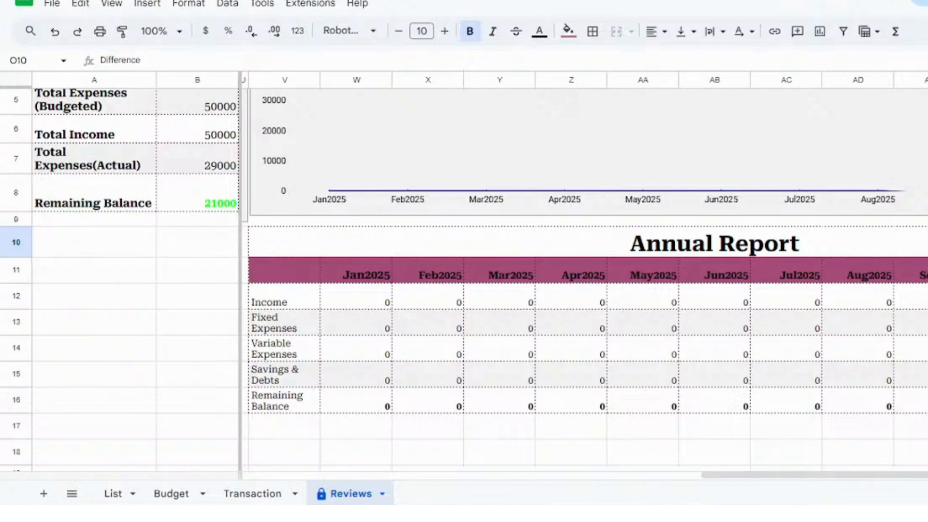
click(854, 469)
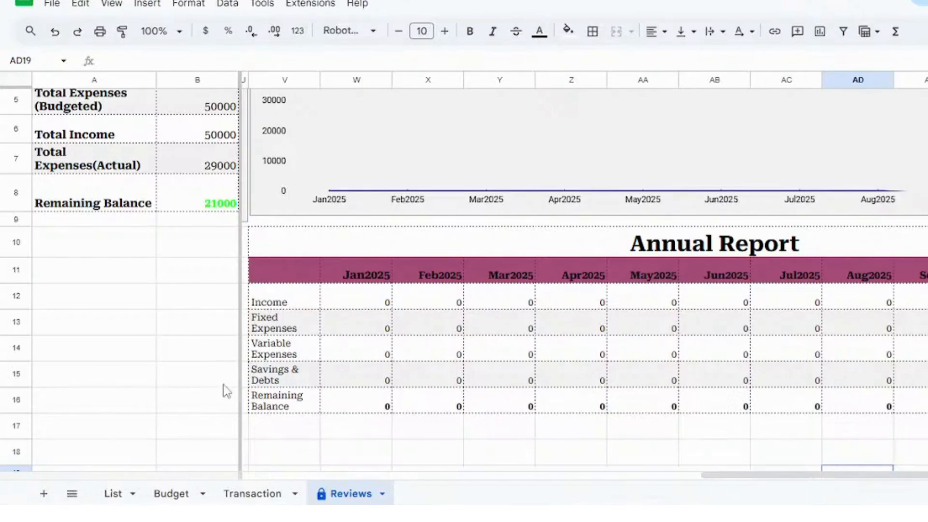
click(285, 385)
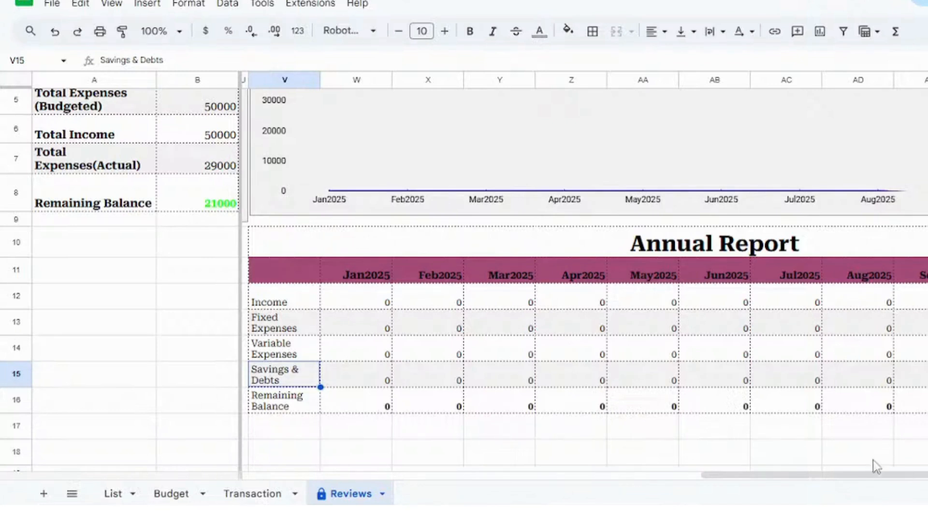
drag(864, 475, 866, 472)
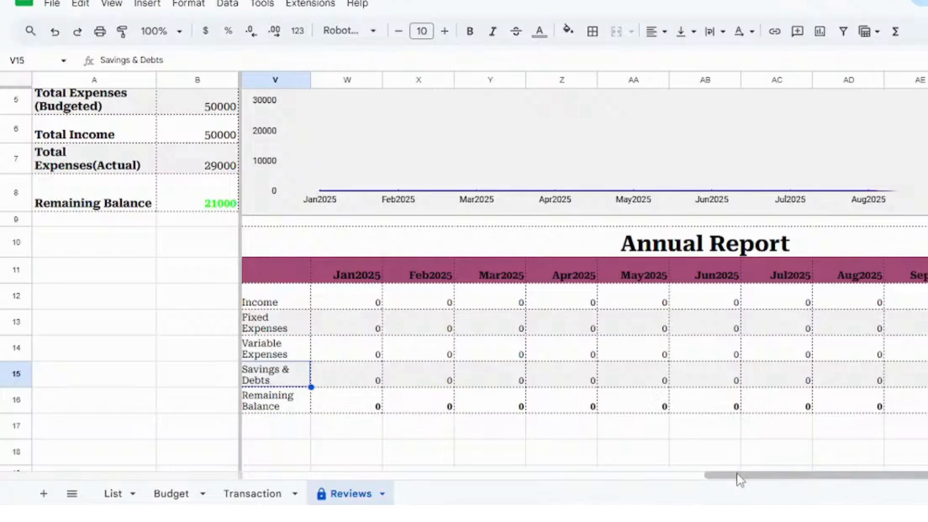
drag(740, 479, 822, 483)
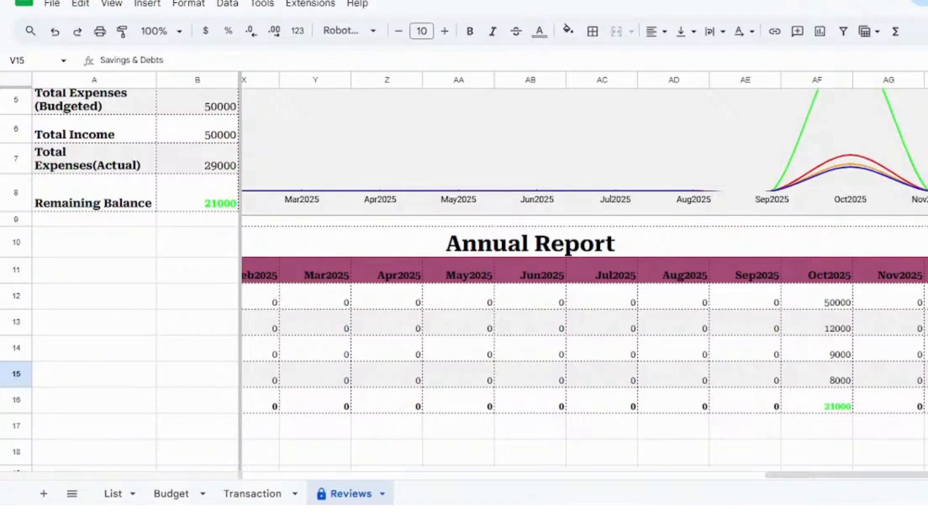
Inspect the yearly total formulas for income, fixed expenses, variable expenses, and savings and debts in the Annual Report table
click(927, 296)
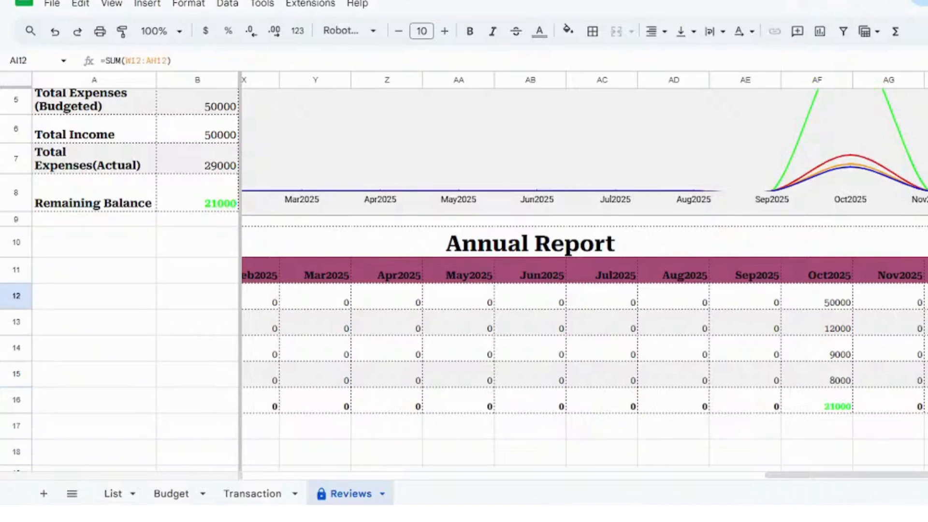
click(927, 322)
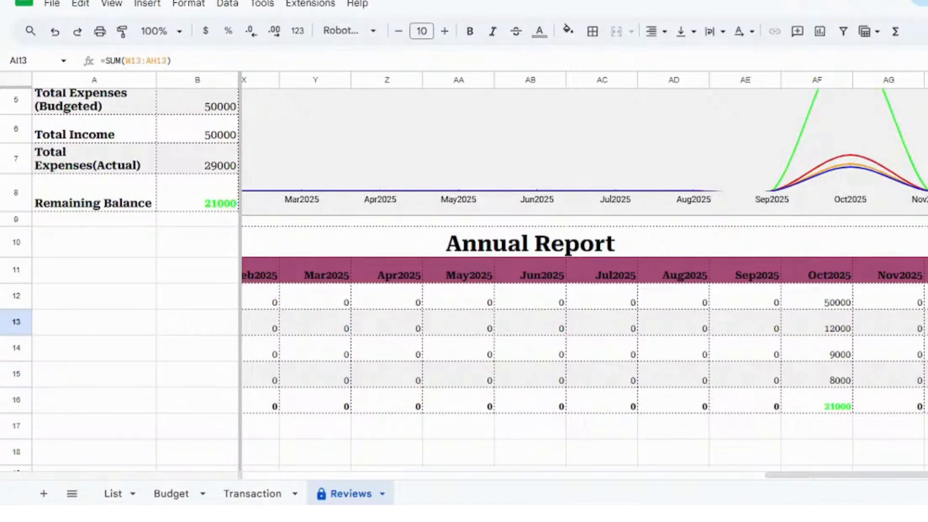
click(927, 348)
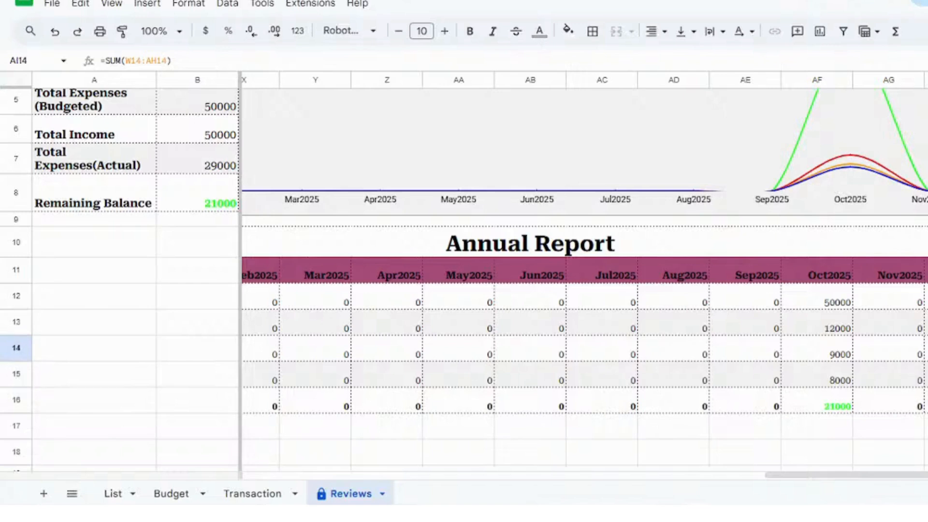
click(927, 374)
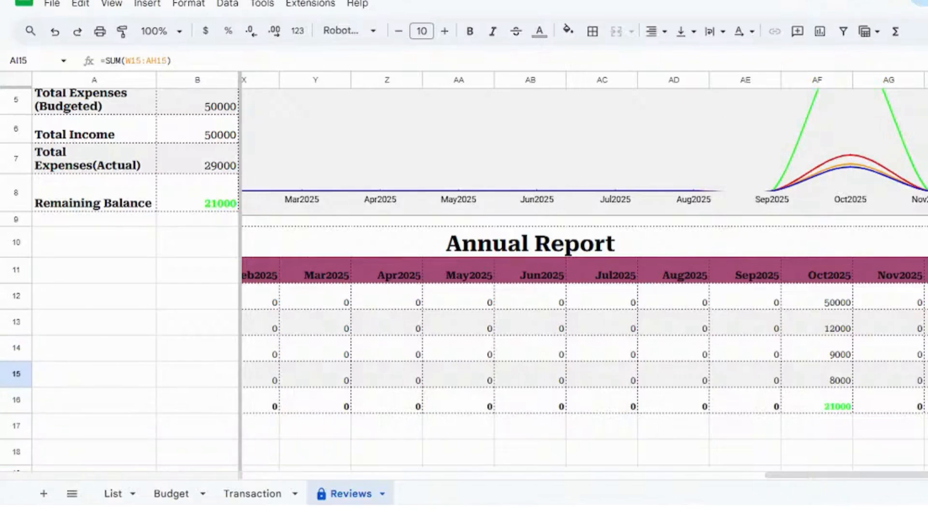
click(927, 426)
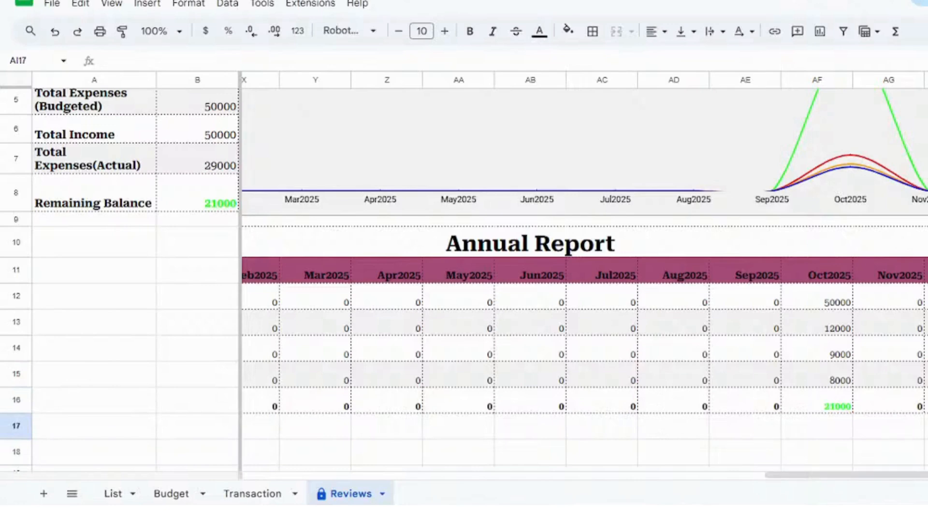
drag(927, 475, 845, 480)
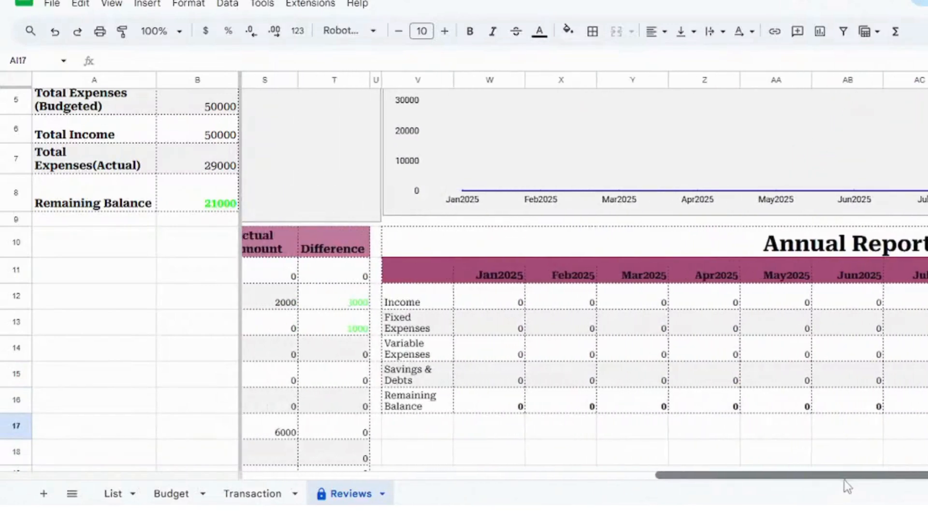
scroll(844, 481, left, 10)
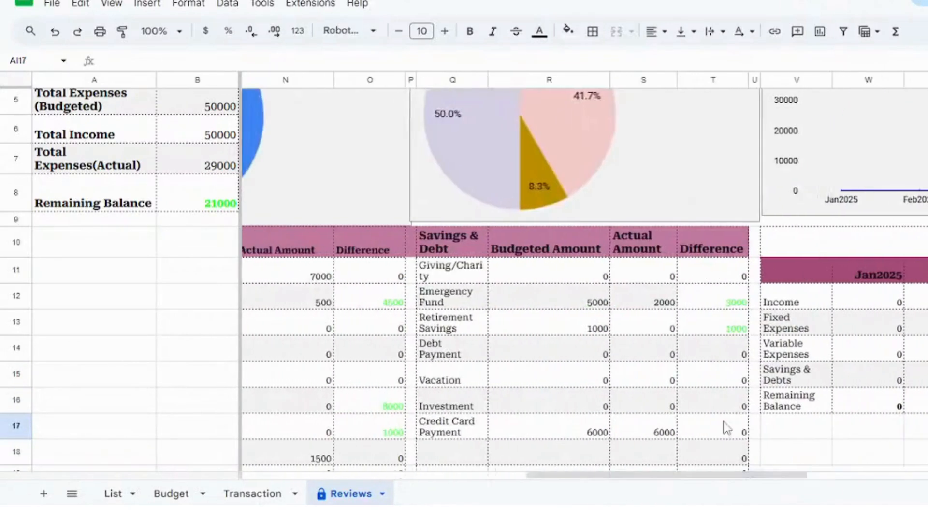
drag(696, 480, 876, 480)
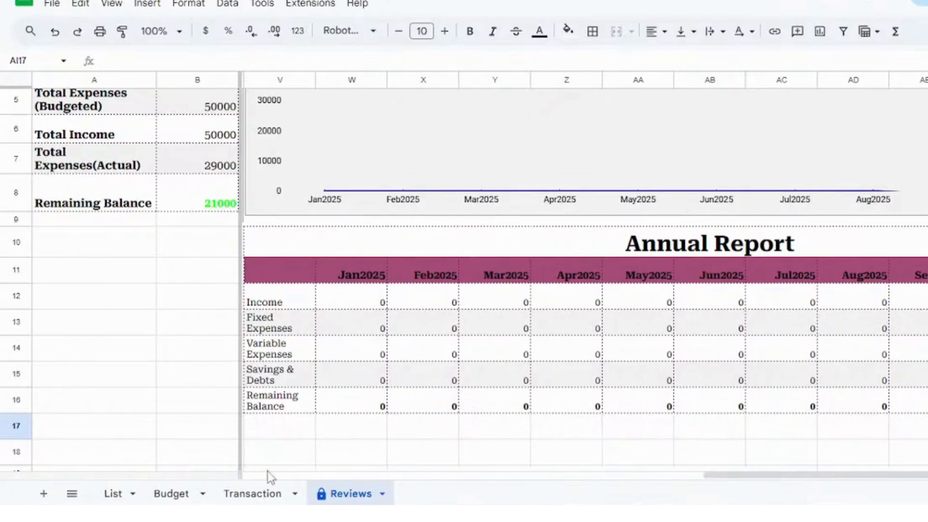
On the Transaction sheet, enter the date 1/1/2026 in the first empty Data entry row, row 13
click(253, 493)
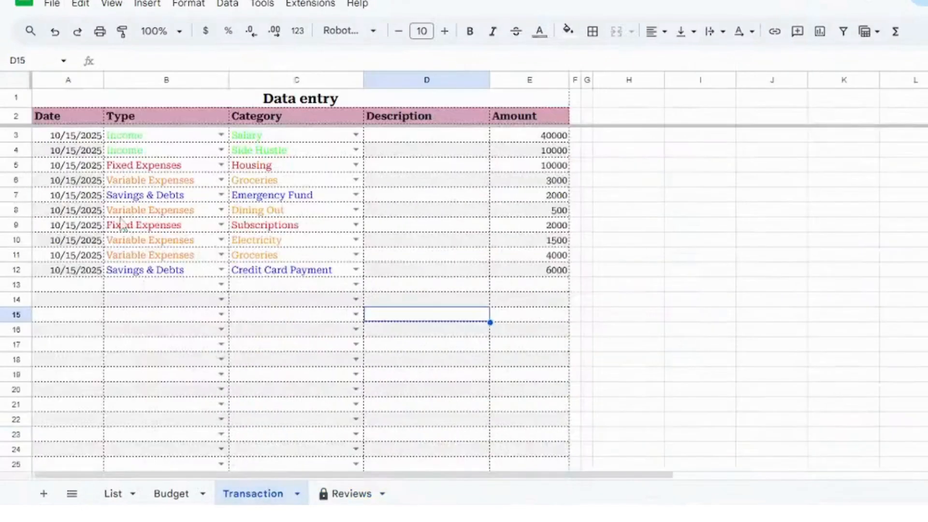
double_click(89, 274)
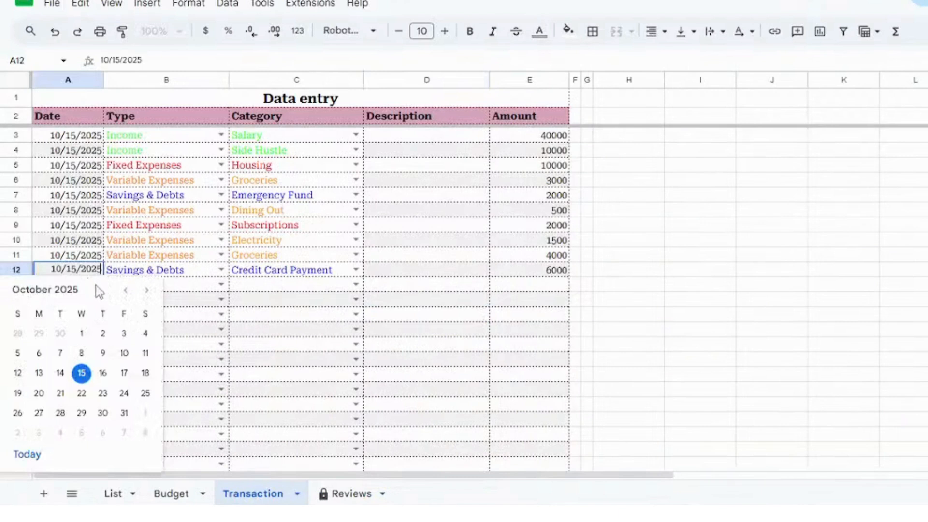
click(175, 301)
click(97, 286)
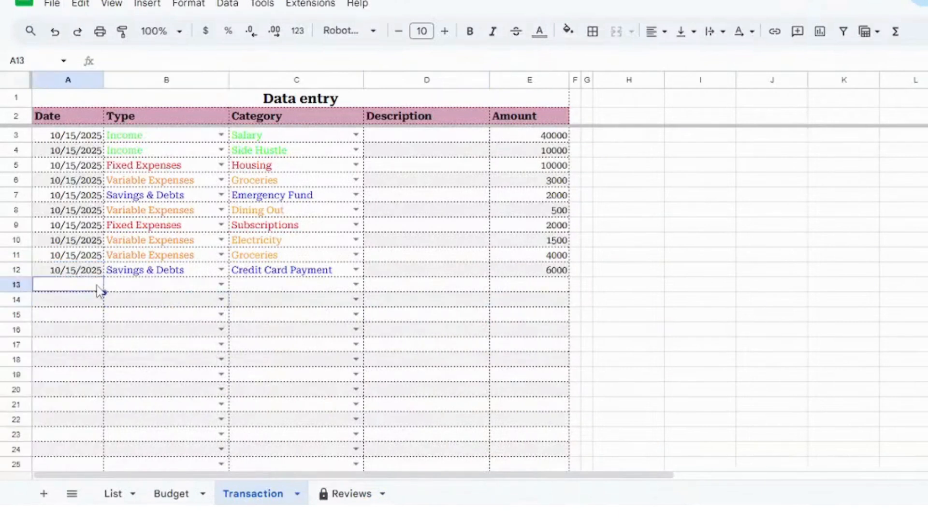
double_click(99, 289)
click(148, 305)
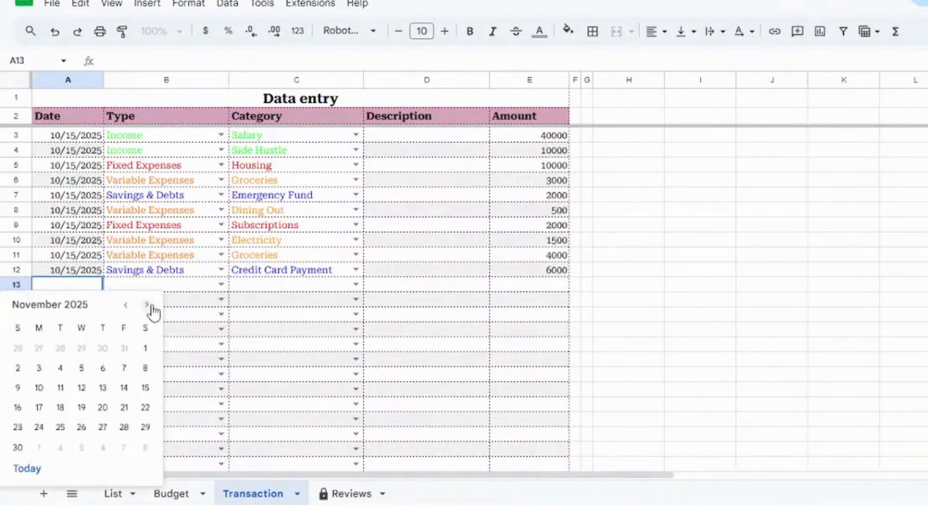
click(147, 305)
click(147, 305)
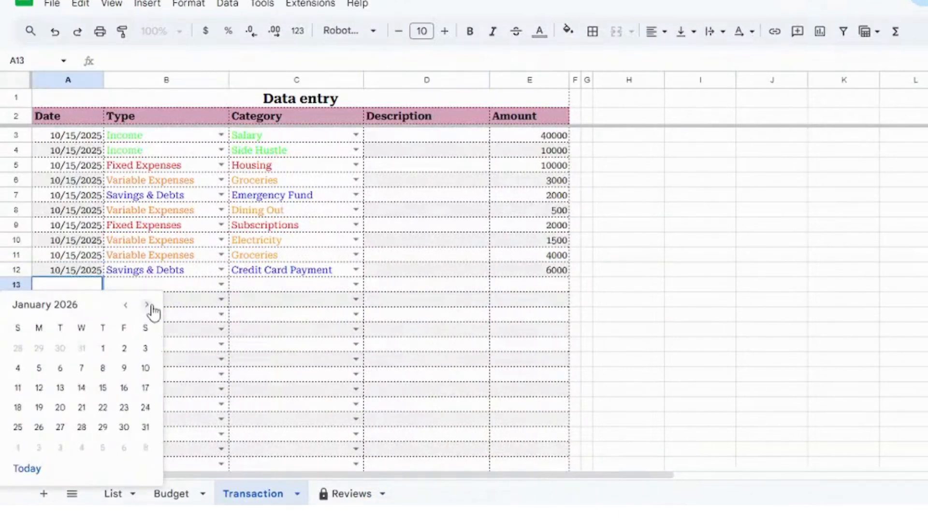
click(100, 354)
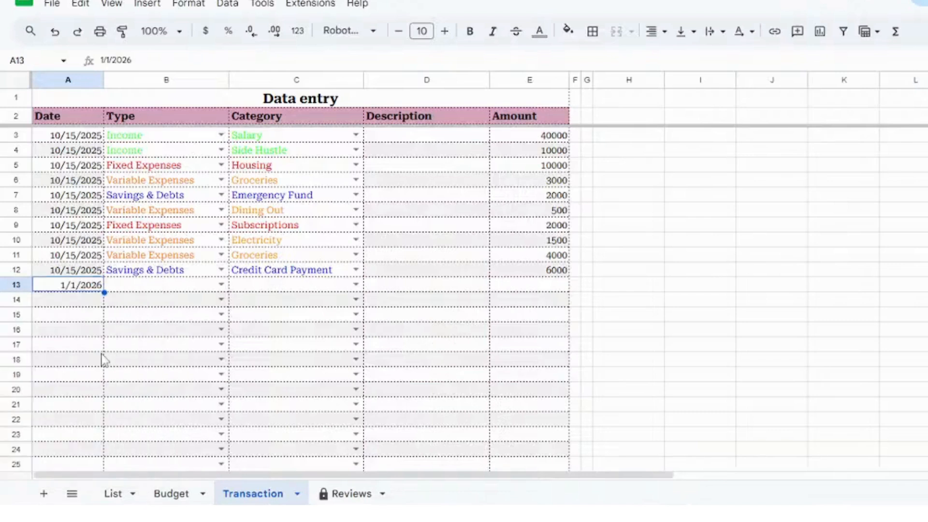
Set the type of the row 13 transaction to Income and its category to Salary
click(222, 286)
click(133, 304)
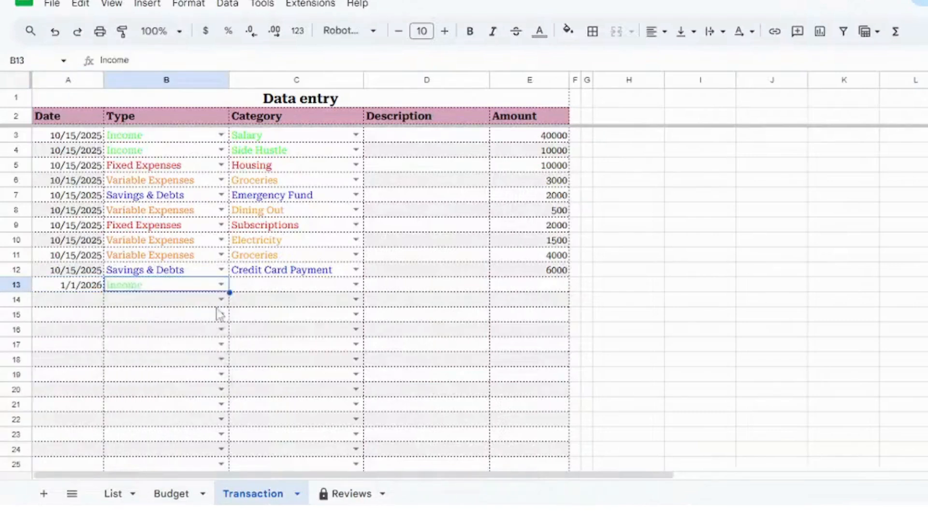
click(356, 284)
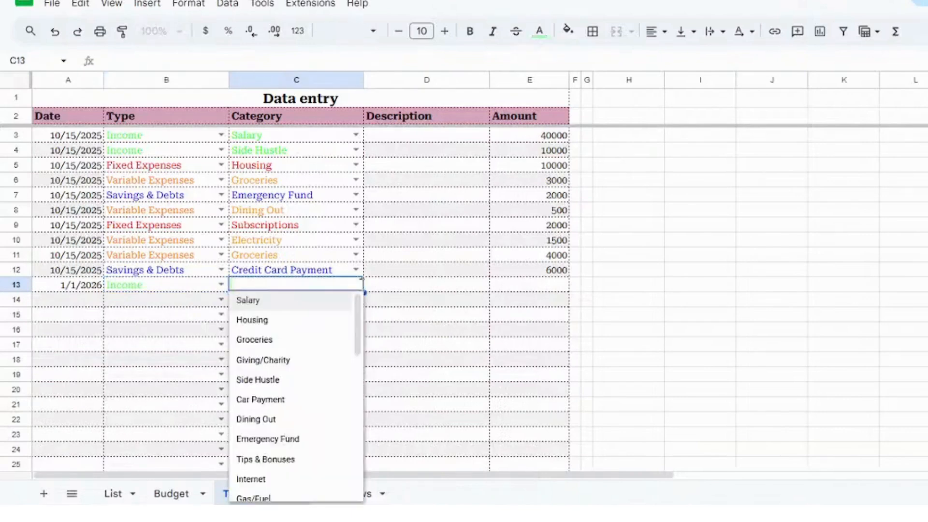
click(267, 304)
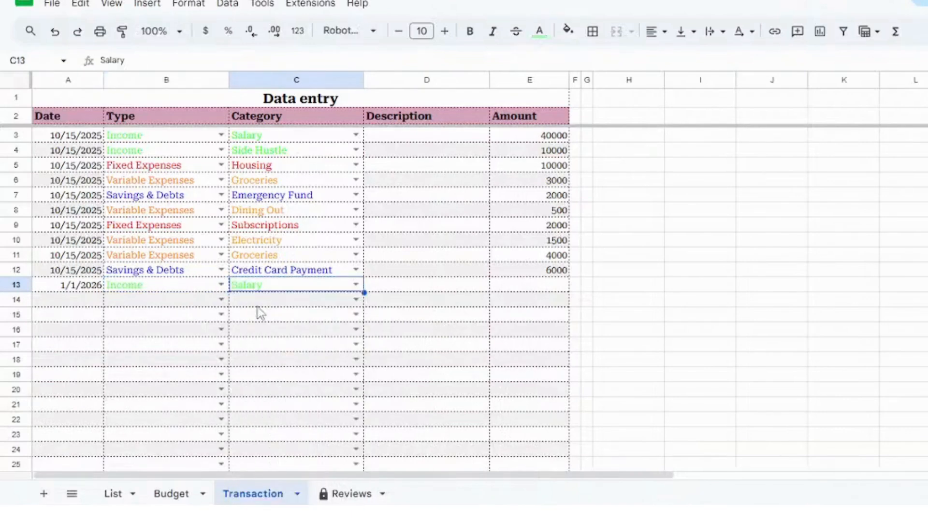
Enter 55000 as the amount of the Salary transaction in row 13
click(518, 286)
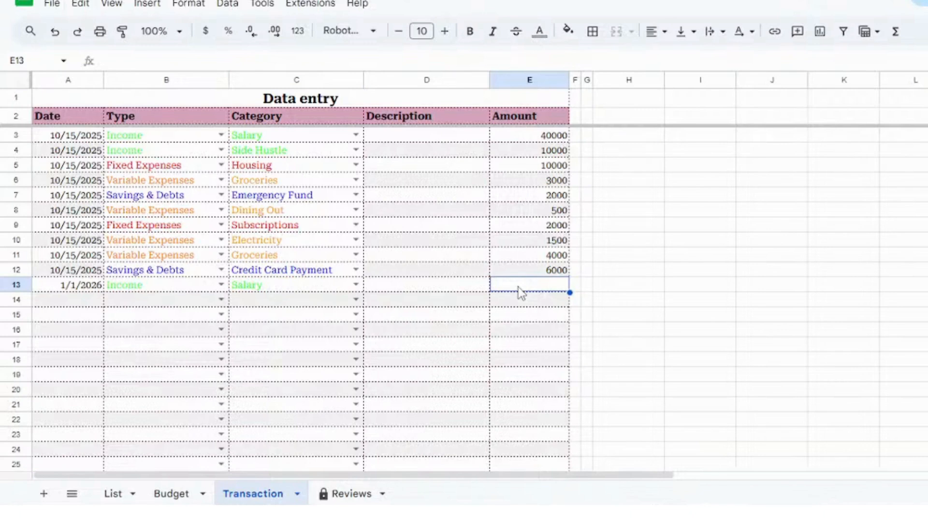
text(5000)
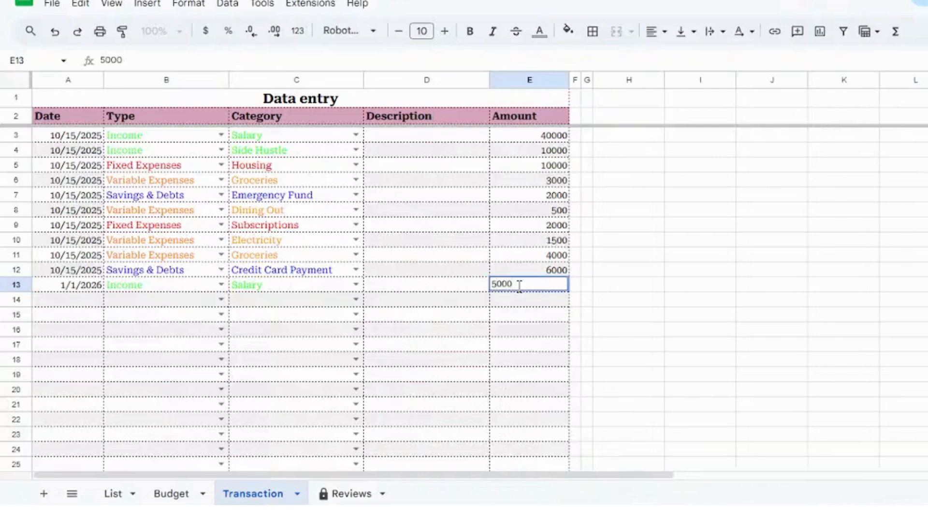
key(BackSpace)
key(BackSpace)
key(BackSpace)
key(BackSpace)
text(000)
key(BackSpace)
key(BackSpace)
key(BackSpace)
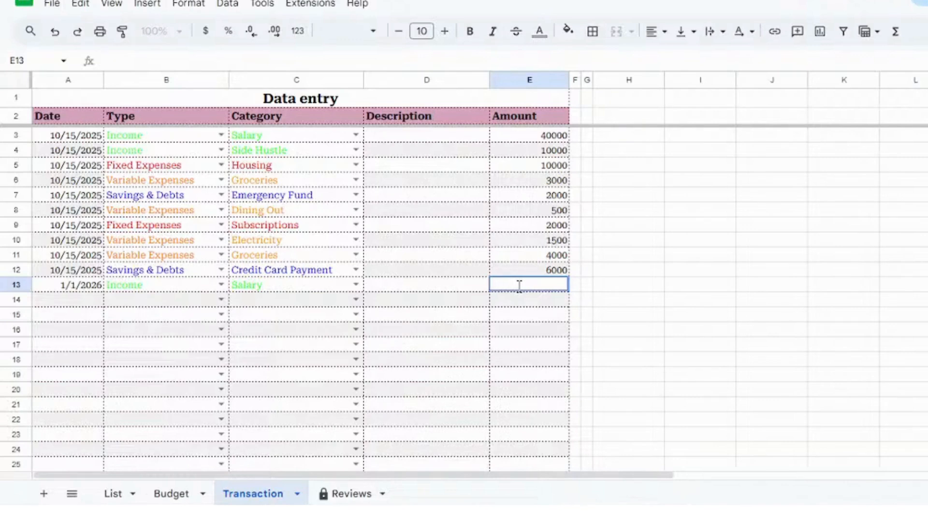
text(55000)
click(703, 337)
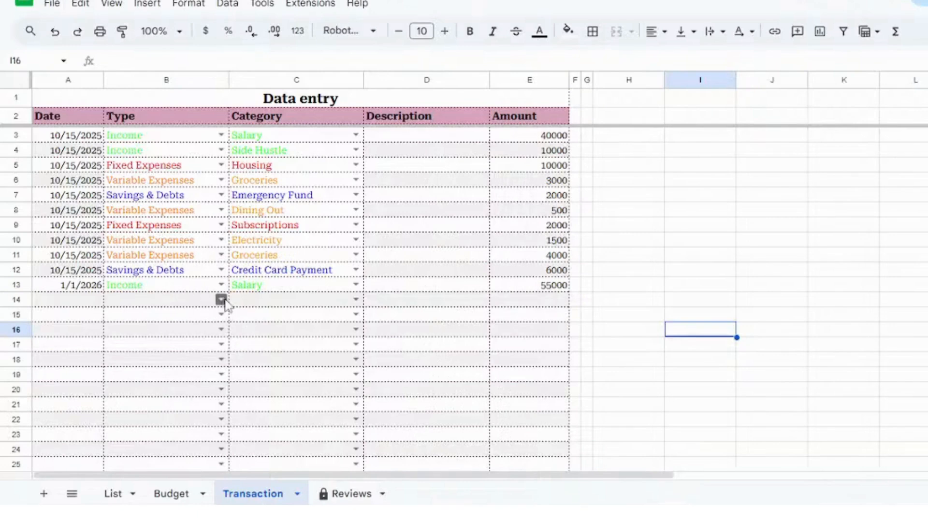
Start a transaction in row 14 dated 1/1/2026 with the type Fixed Expenses
double_click(92, 301)
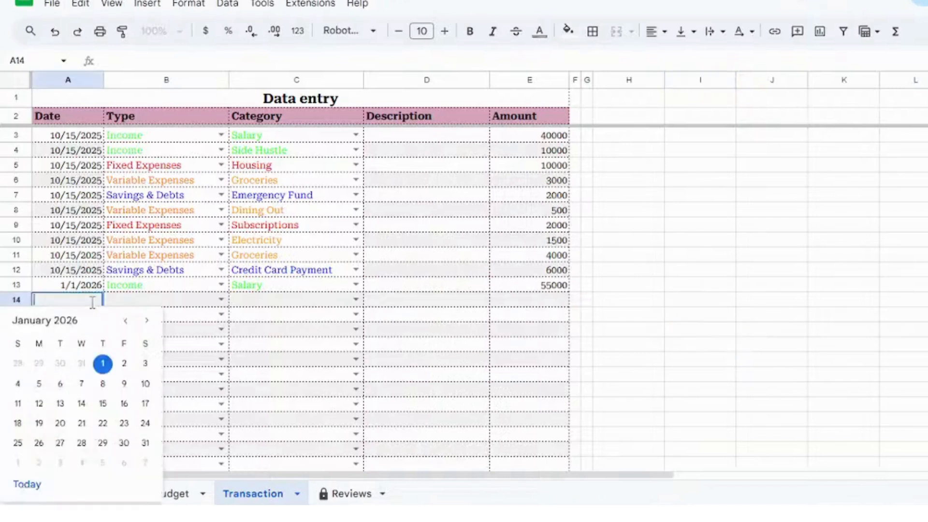
click(103, 363)
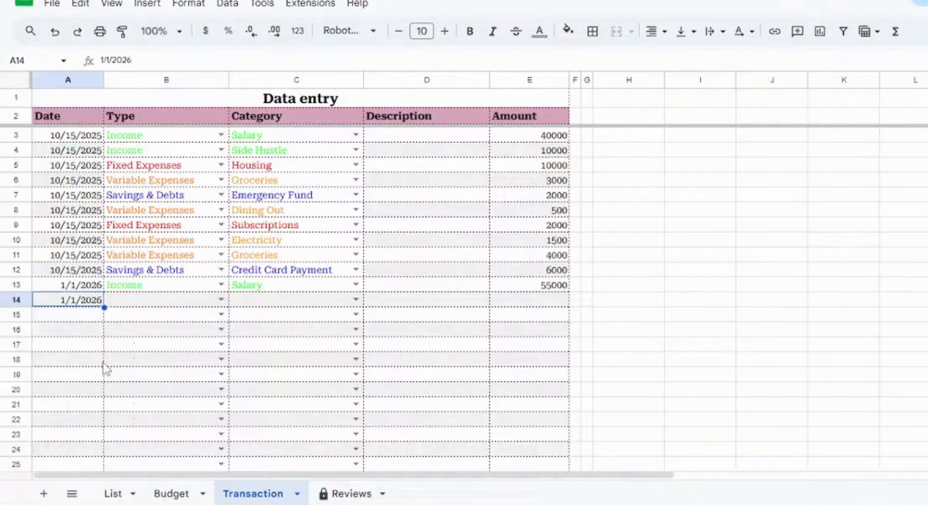
click(221, 300)
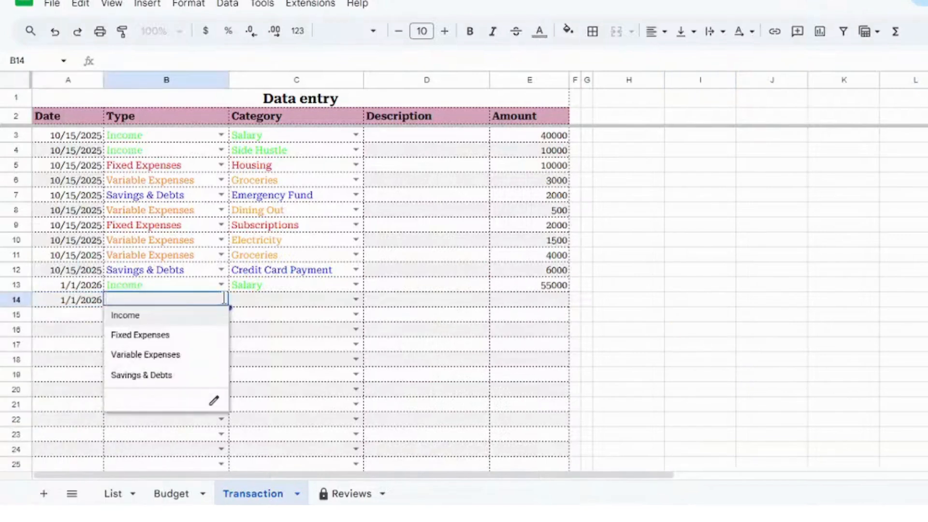
click(173, 340)
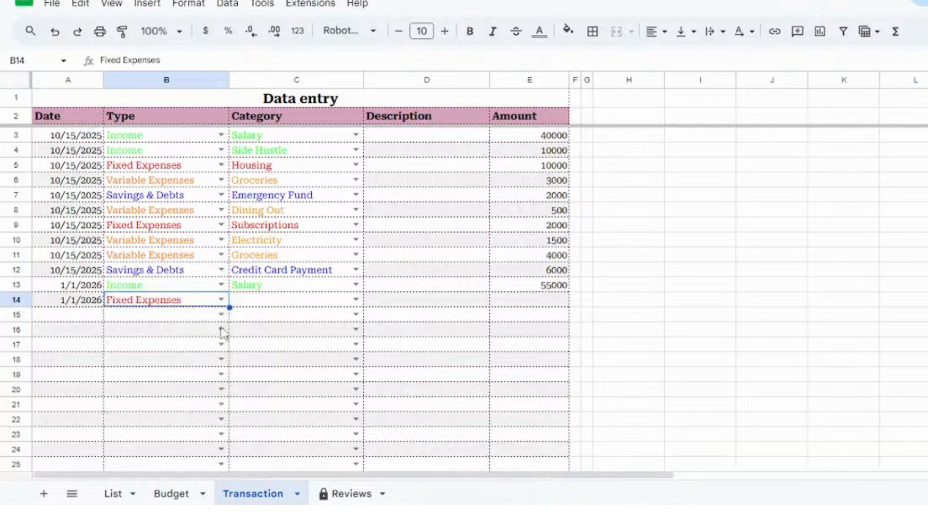
Set the category of the row 14 transaction to Housing and its amount to 9000
click(356, 300)
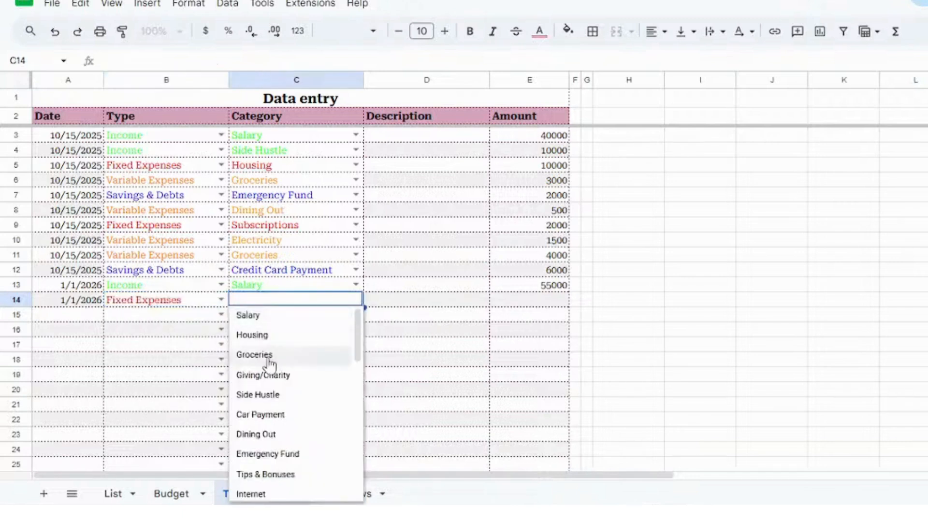
click(260, 336)
click(521, 300)
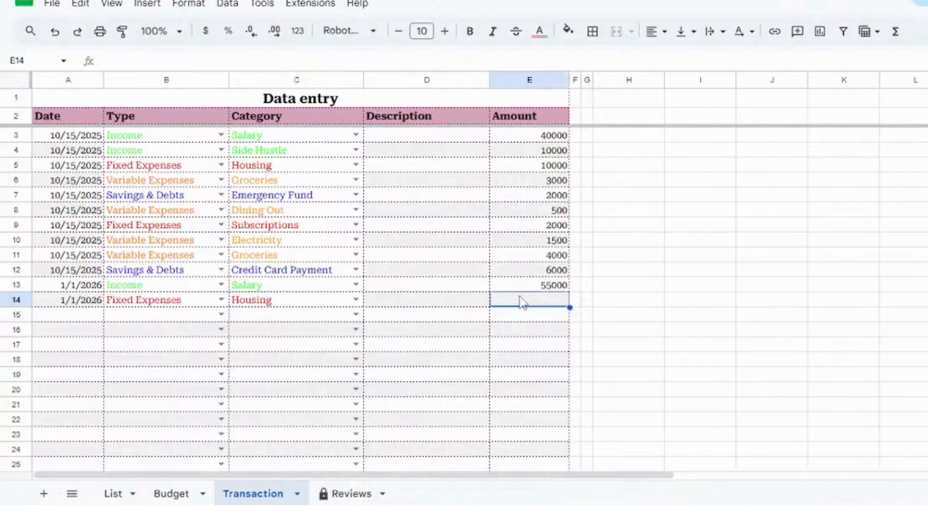
text(90000)
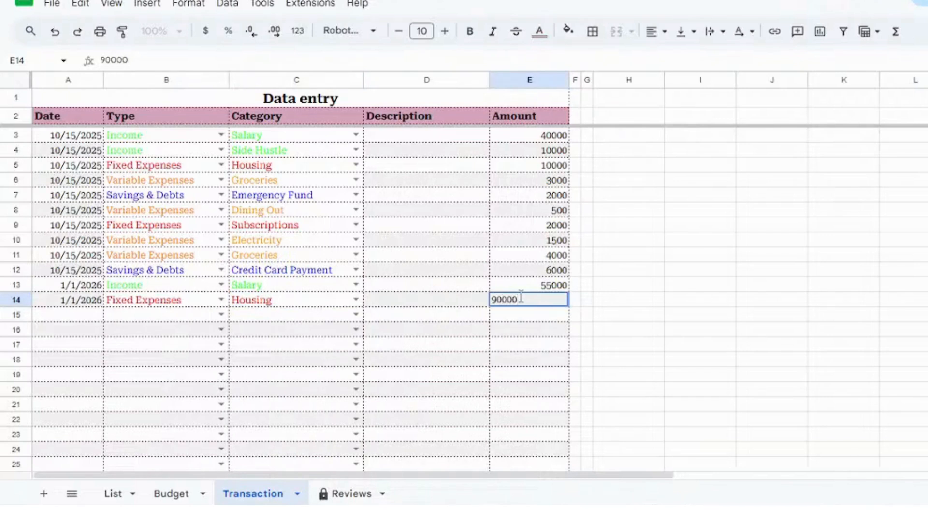
key(BackSpace)
click(447, 273)
Start a transaction in row 15 dated 1/1/2026 with the type Variable Expenses
double_click(91, 320)
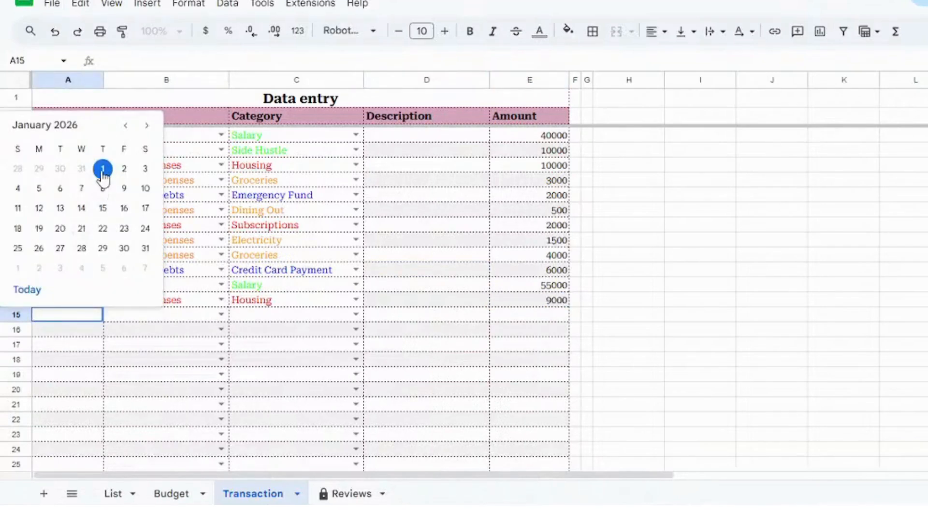
click(102, 174)
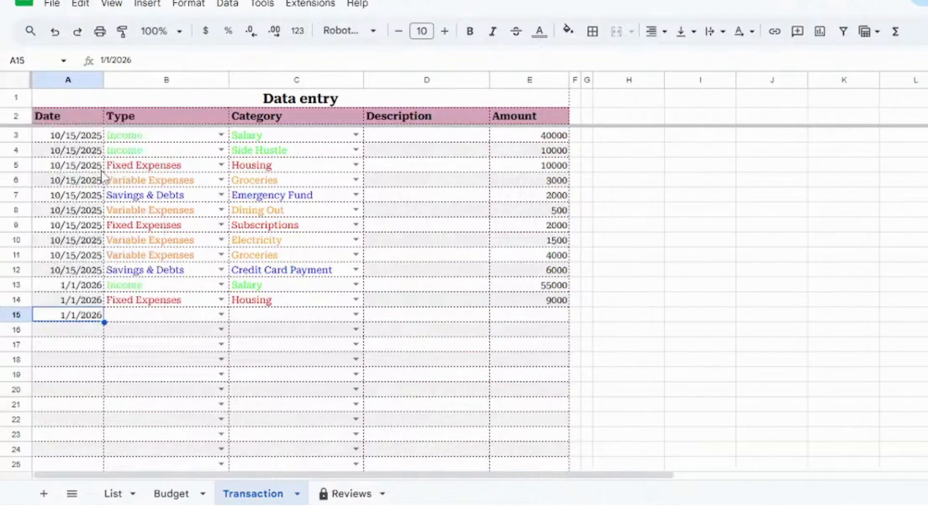
click(221, 315)
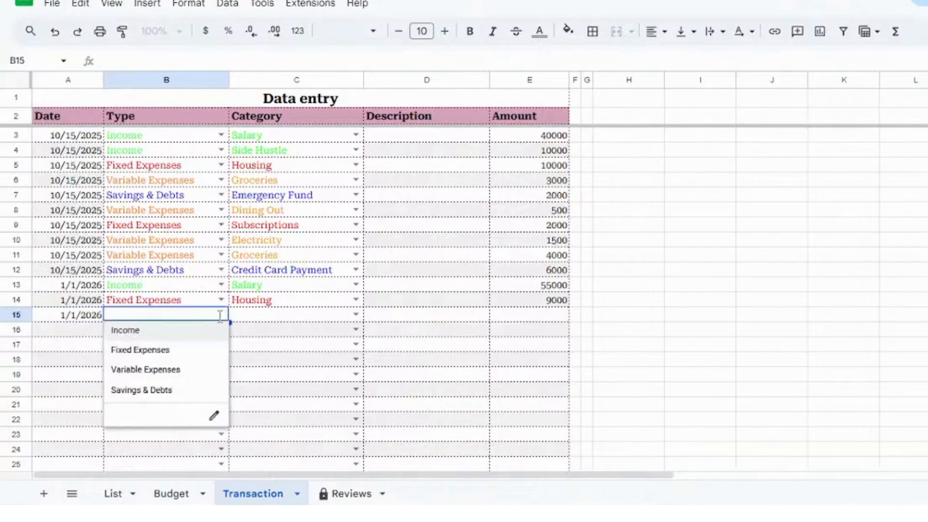
click(155, 372)
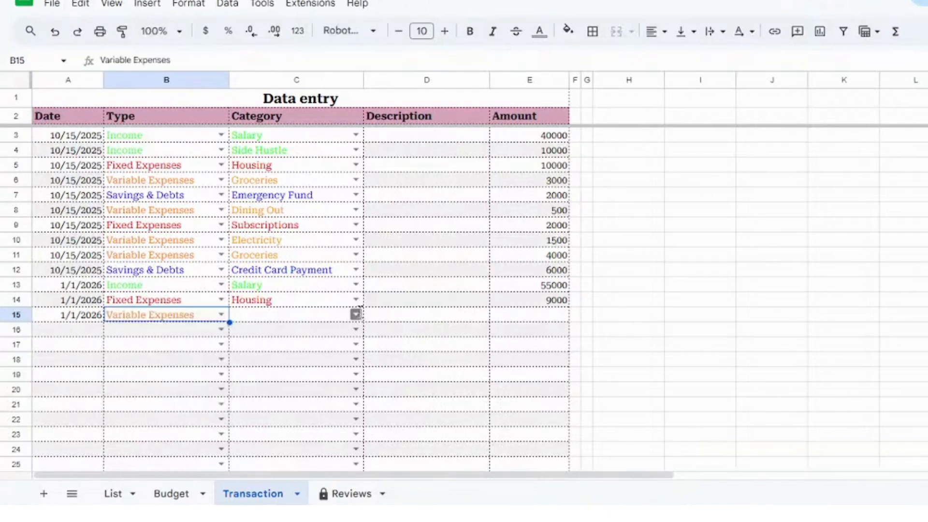
Set the category of the row 15 transaction to Groceries and its amount to 8000
click(356, 315)
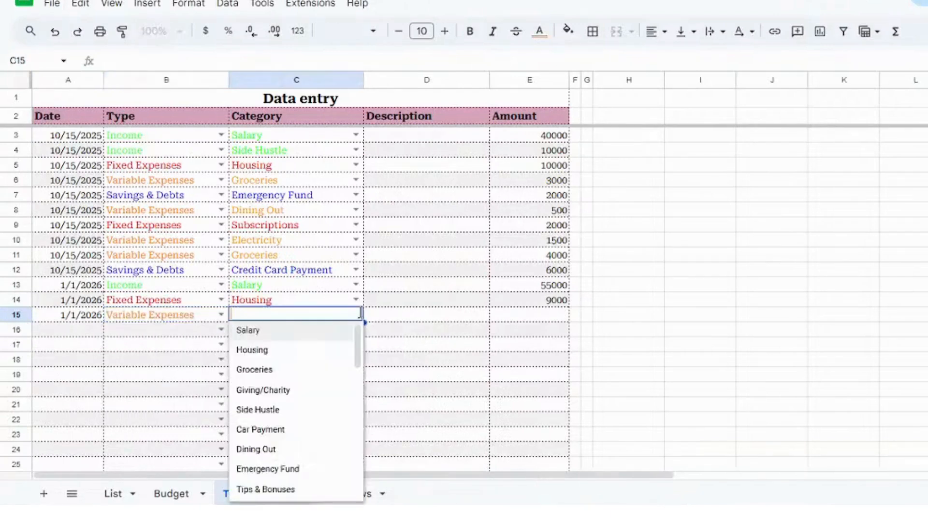
click(264, 373)
click(531, 314)
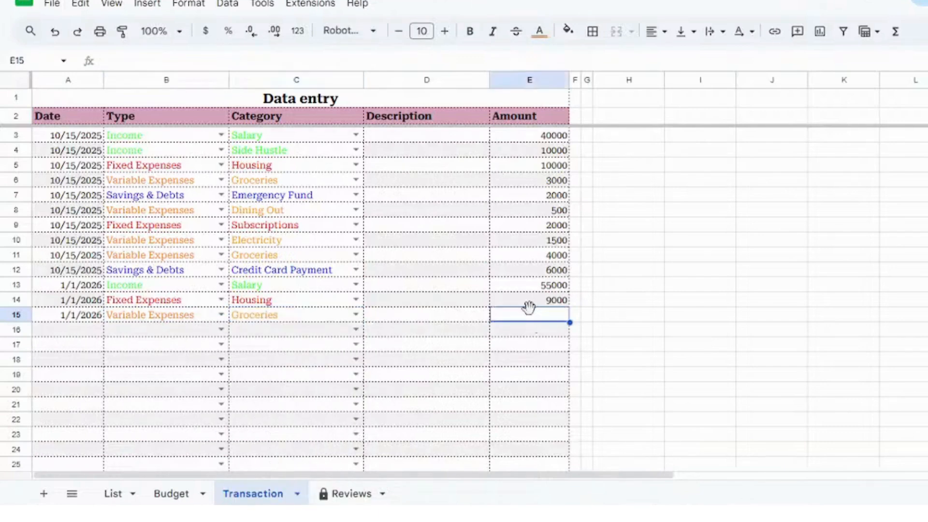
text(8000)
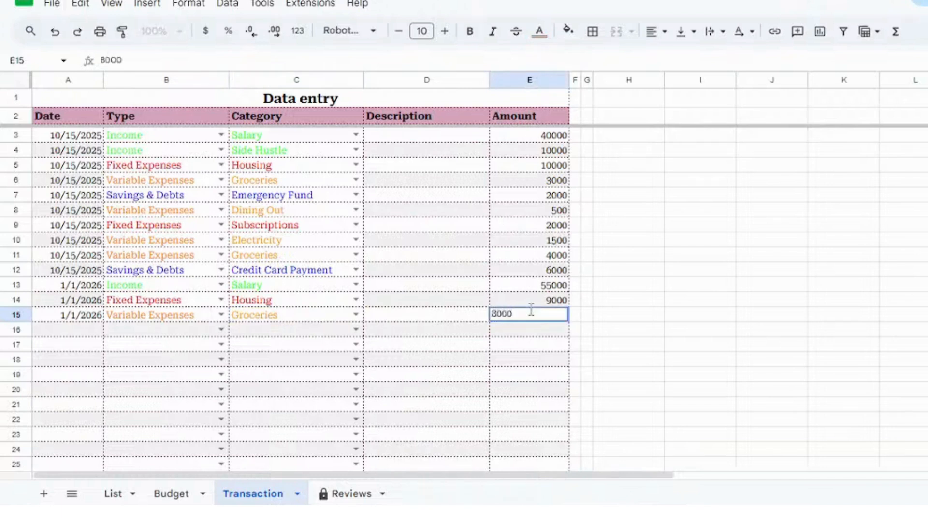
click(519, 366)
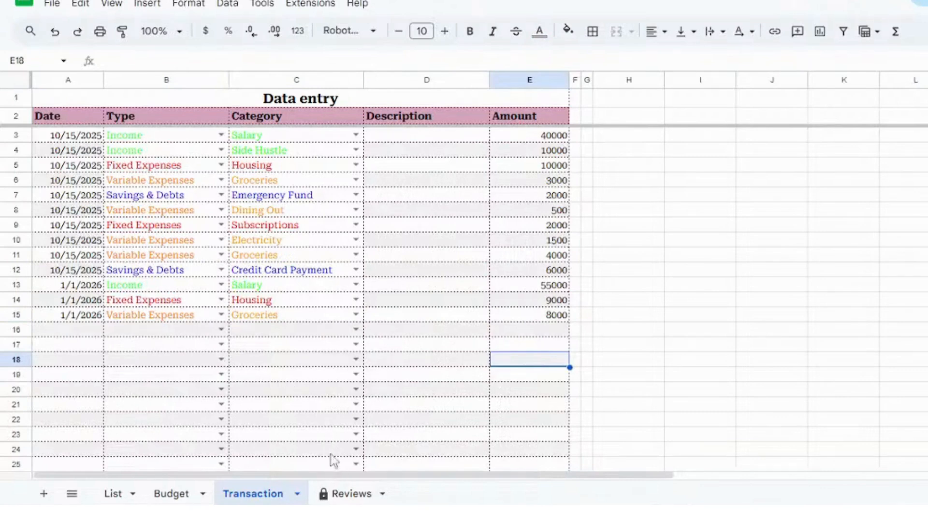
On the Reviews sheet, set the Month above the Budget Summary to January 2026 with the date 1/1/2026
click(347, 495)
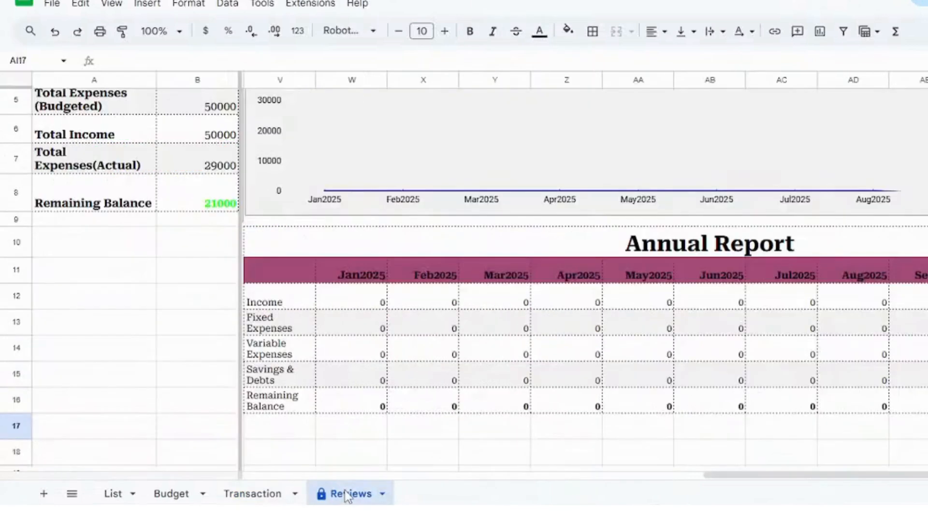
click(135, 355)
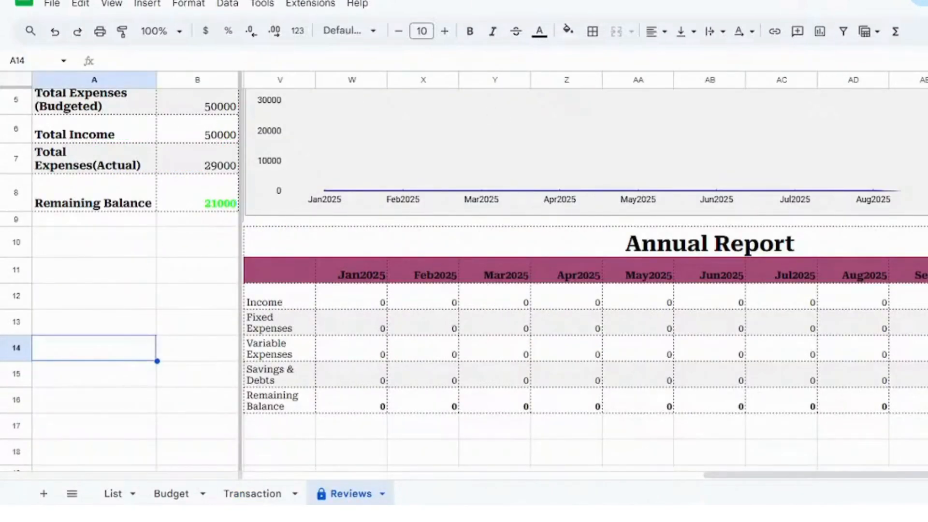
scroll(464, 271, up, 3)
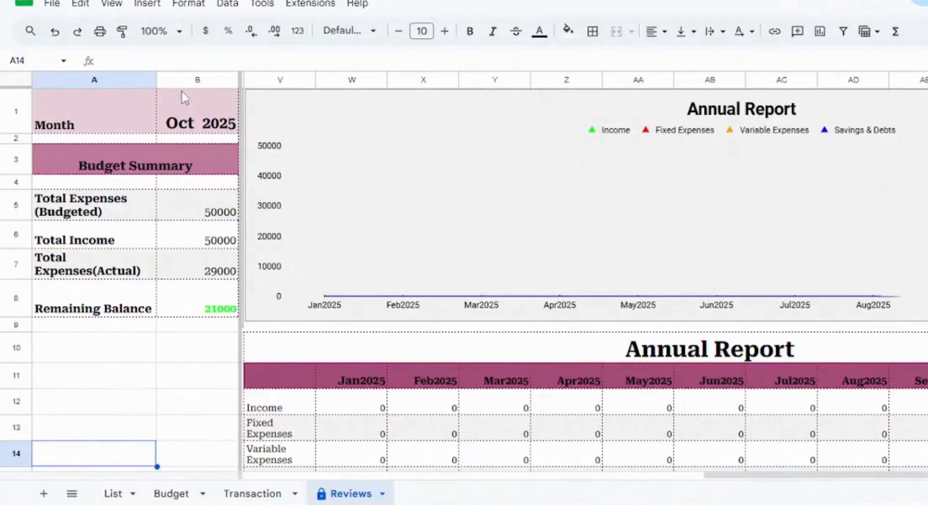
double_click(193, 129)
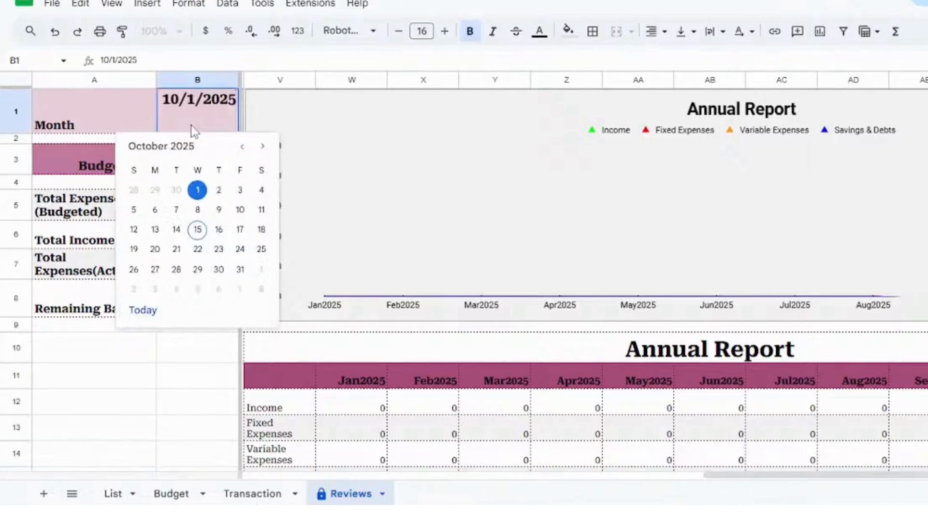
double_click(263, 146)
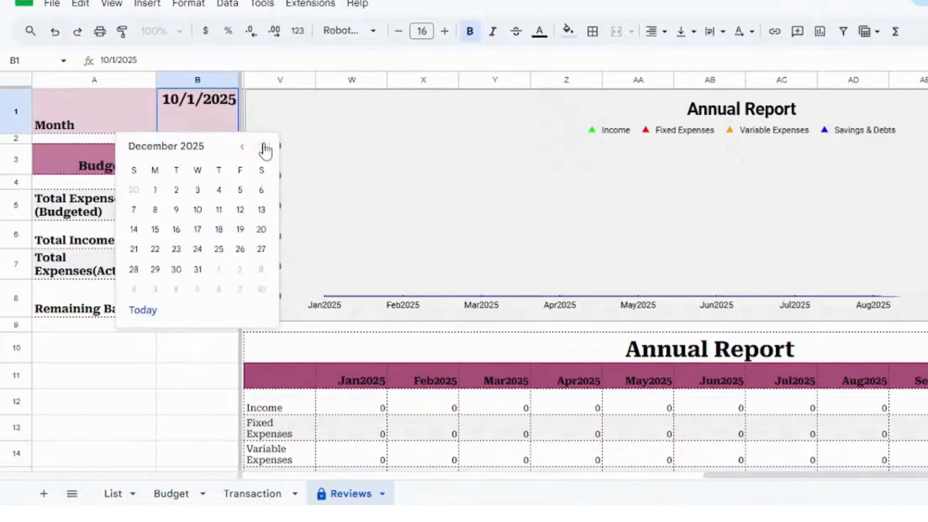
click(264, 147)
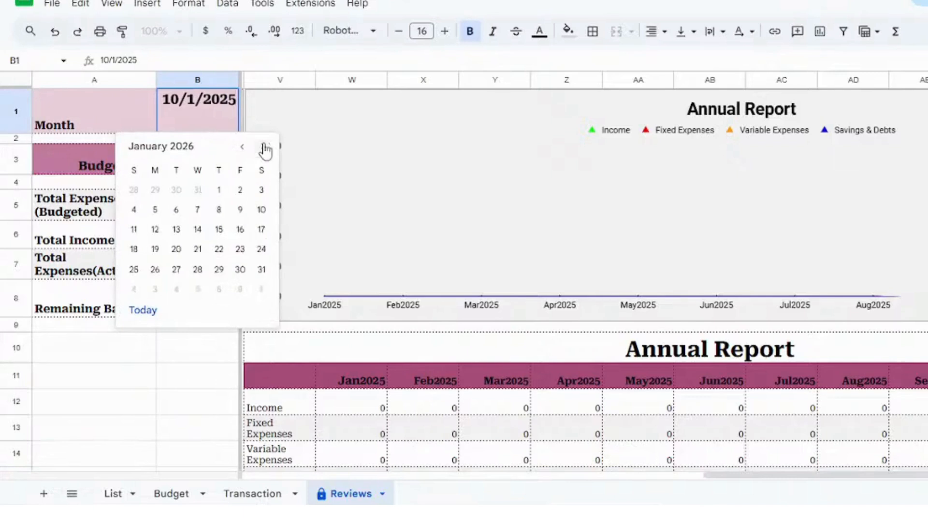
click(220, 193)
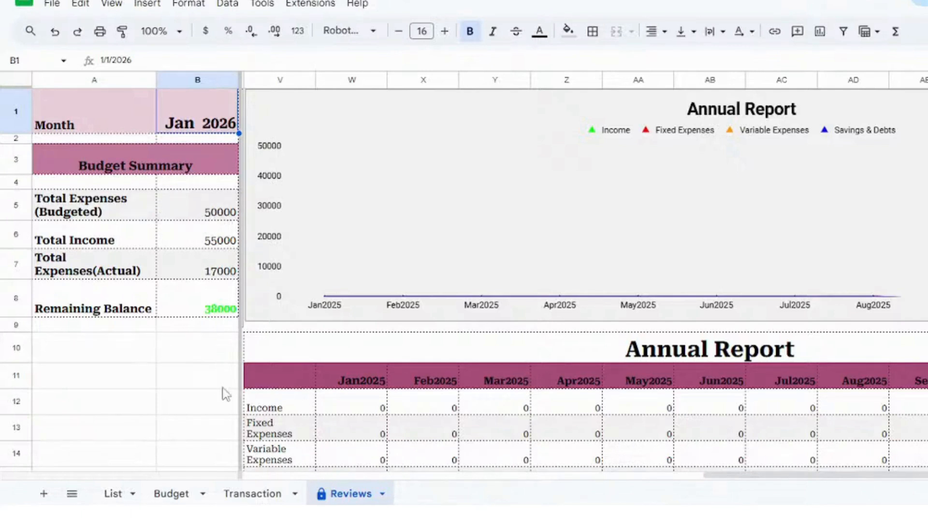
On the Budget sheet, set the Month to January 2026 with the date 1/1/2026
click(175, 494)
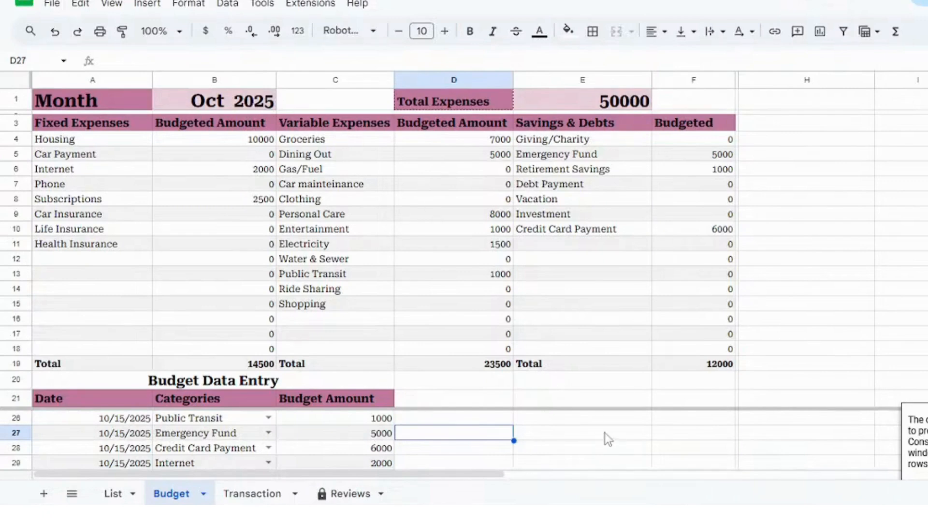
double_click(230, 100)
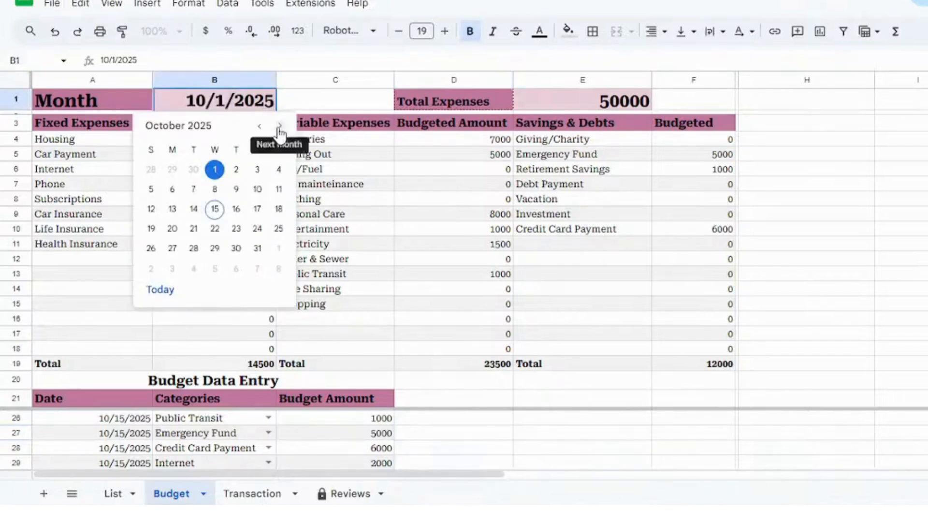
click(280, 126)
click(280, 126)
click(280, 127)
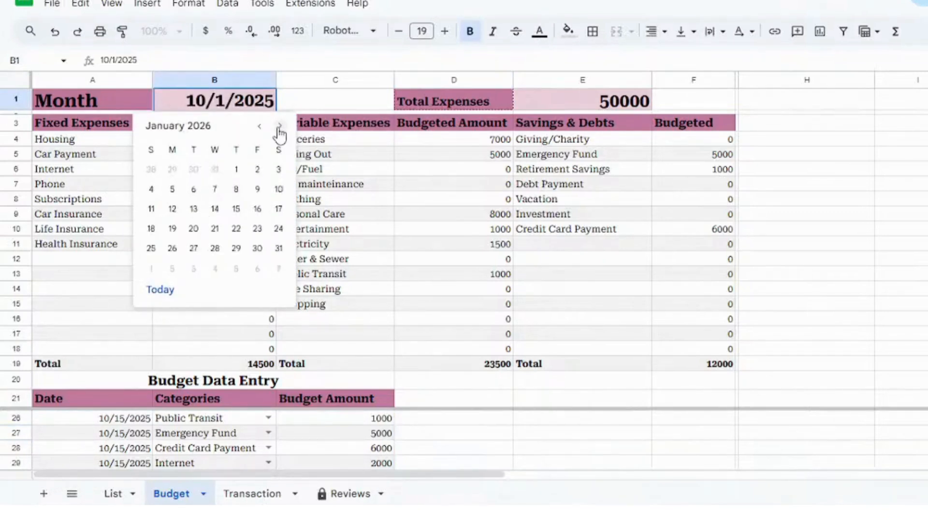
click(234, 170)
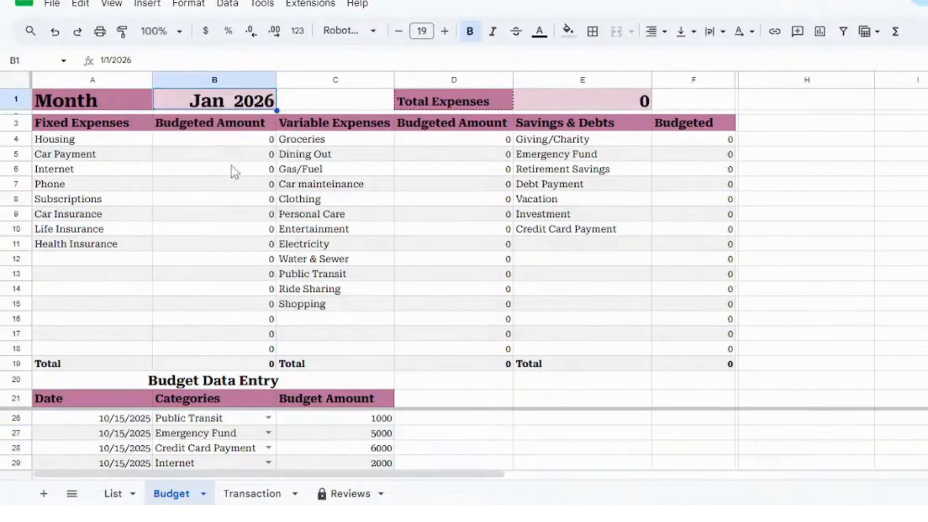
Check the January entries on the Transaction sheet against the Budget Summary and Annual Report on the Reviews sheet
click(254, 495)
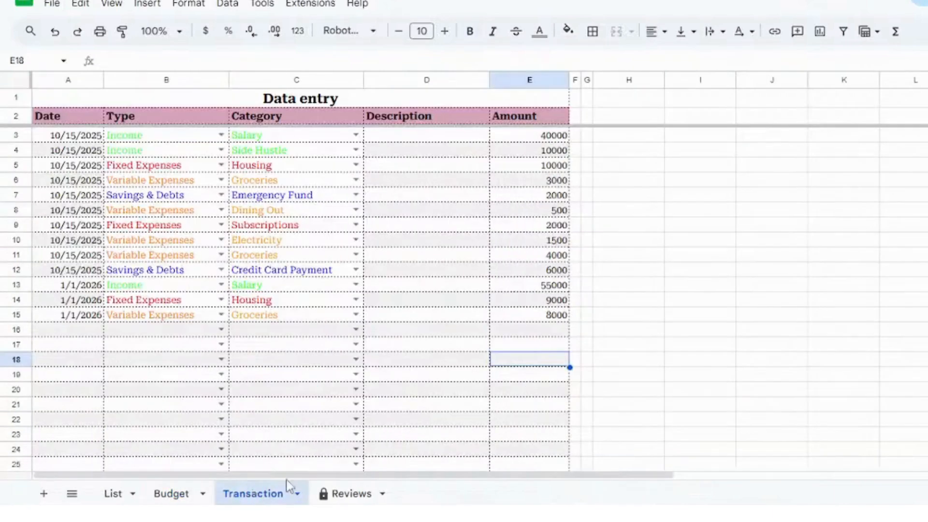
click(336, 495)
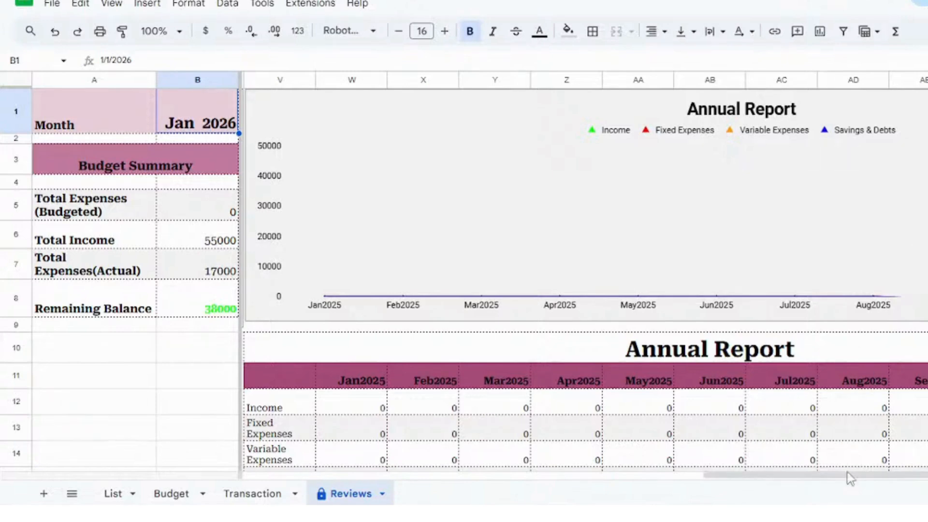
drag(826, 476, 839, 478)
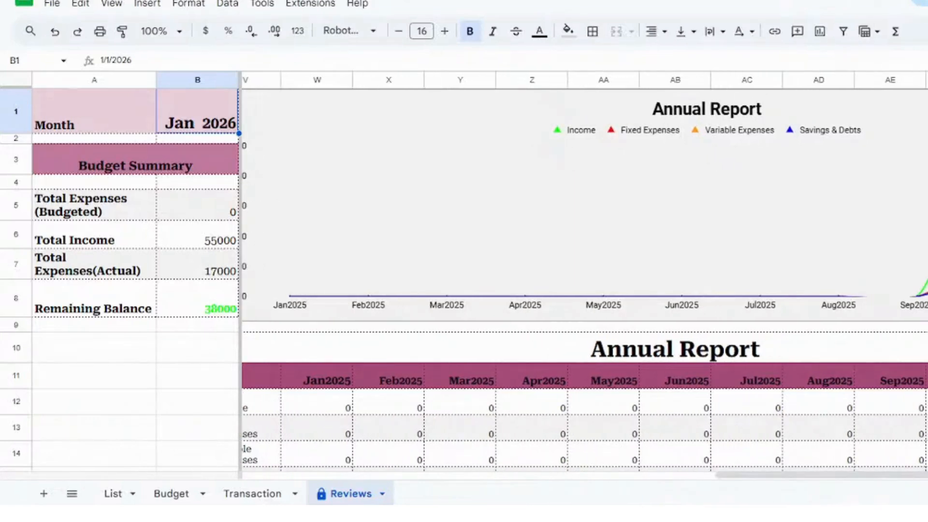
scroll(464, 281, down, 3)
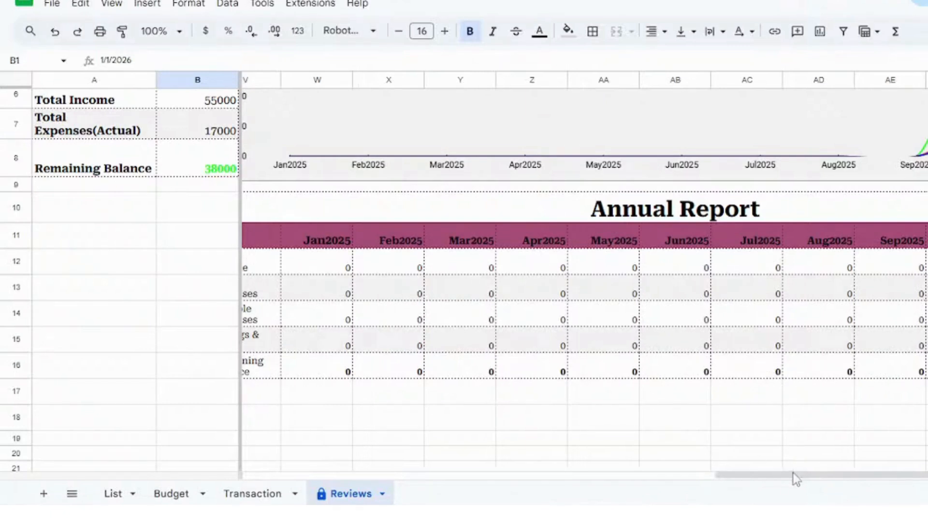
Set the first month heading of the Annual Report, in cell W11, to January 2026 with the date 1/1/2026
drag(793, 476, 747, 489)
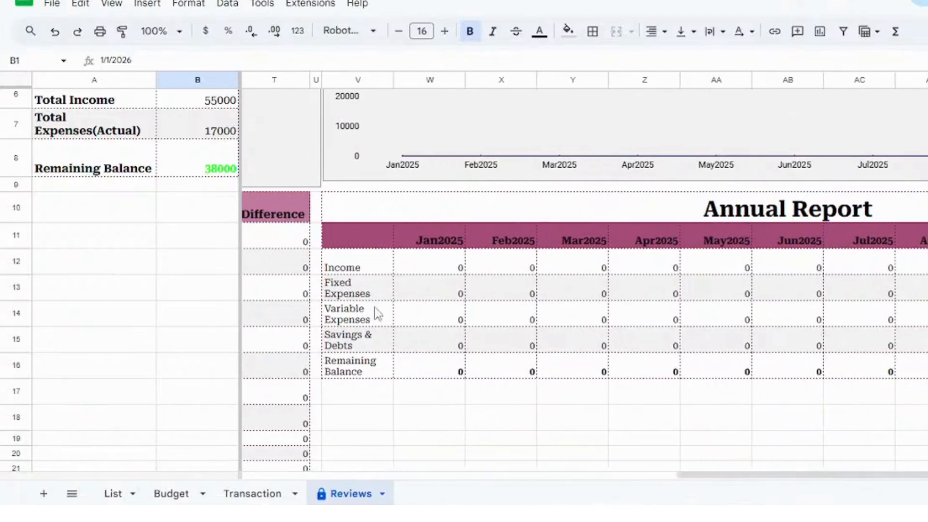
double_click(441, 244)
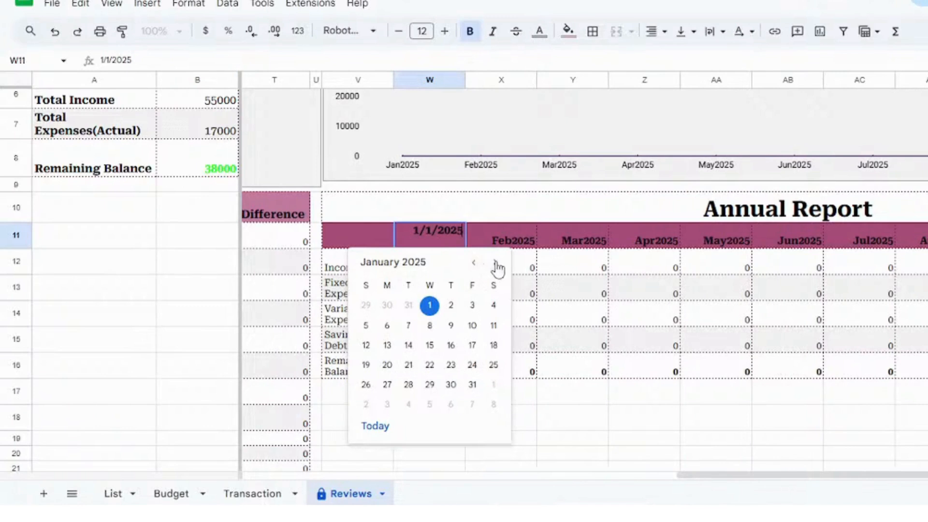
click(495, 264)
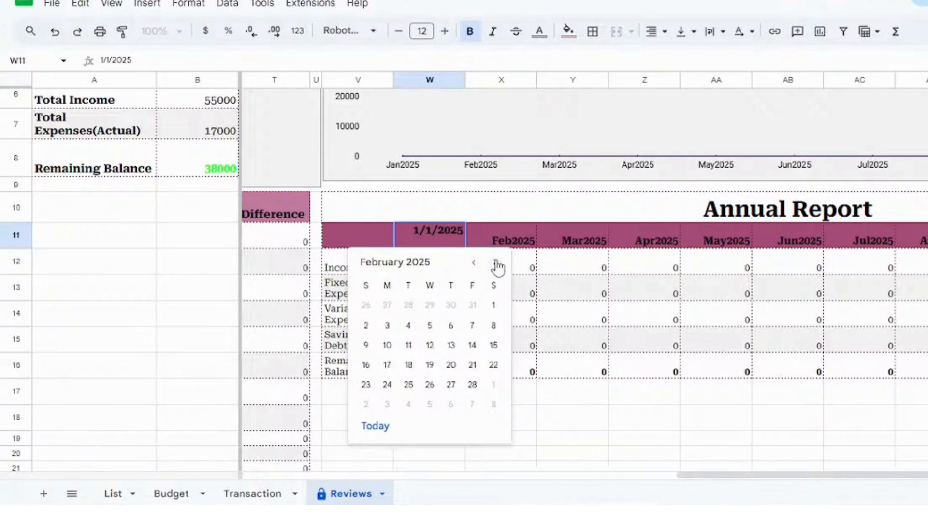
click(496, 263)
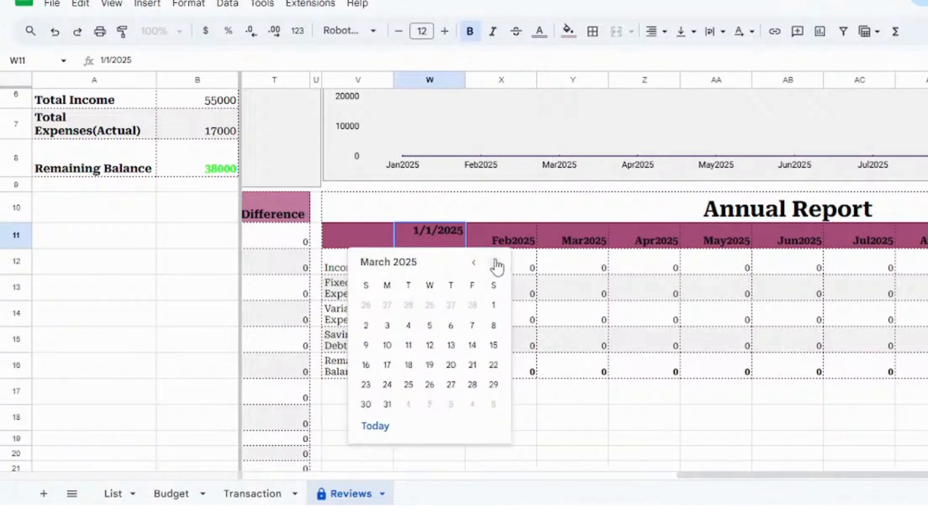
click(496, 263)
click(495, 263)
click(496, 263)
click(495, 264)
click(495, 263)
click(496, 264)
click(496, 264)
click(496, 264)
click(496, 263)
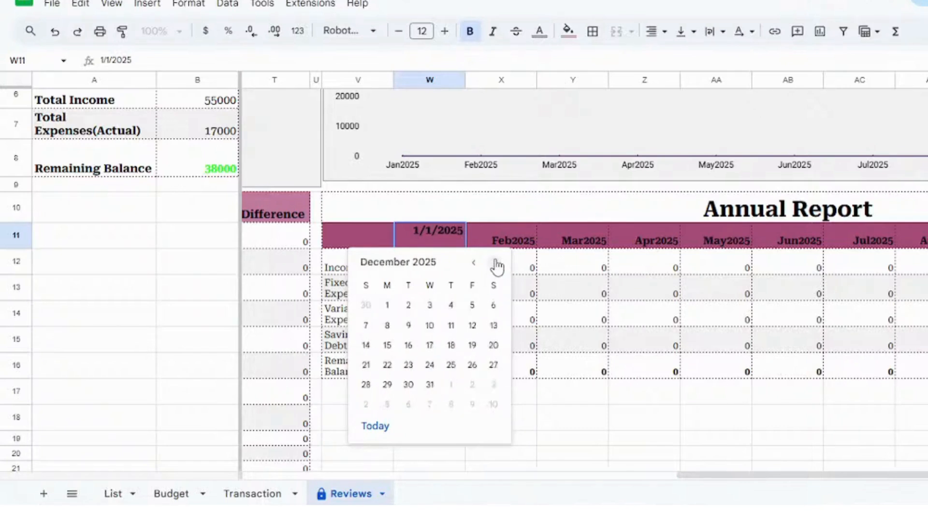
click(496, 264)
click(496, 263)
click(496, 264)
click(496, 264)
click(496, 264)
click(496, 264)
click(496, 264)
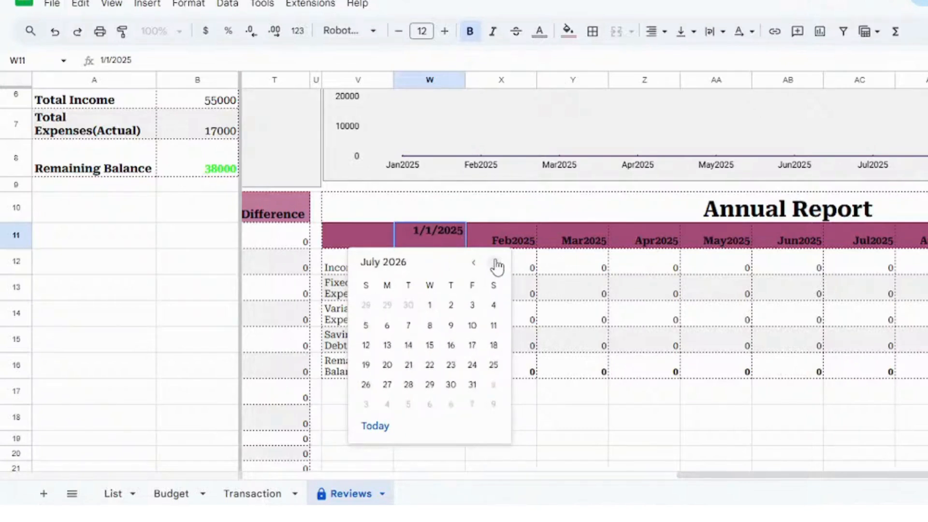
click(496, 264)
click(496, 263)
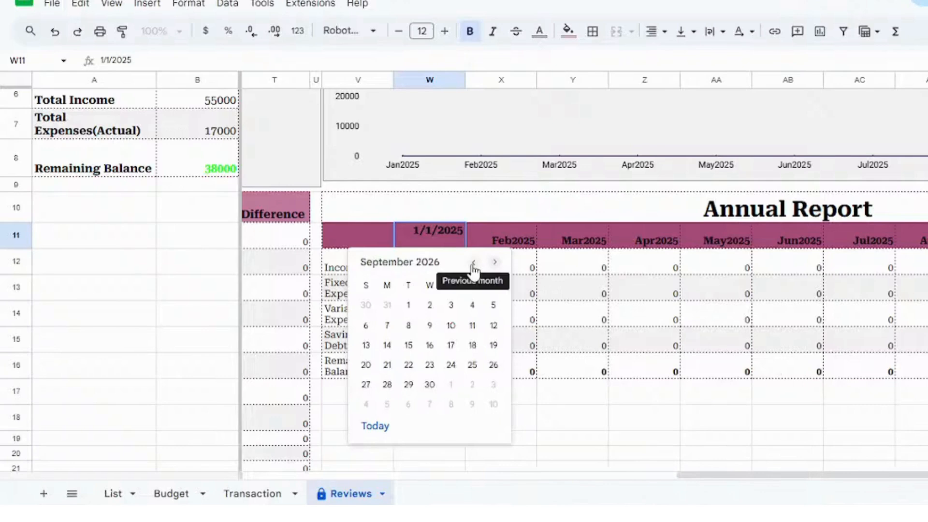
click(473, 263)
click(473, 263)
click(473, 264)
click(473, 263)
click(473, 263)
click(473, 263)
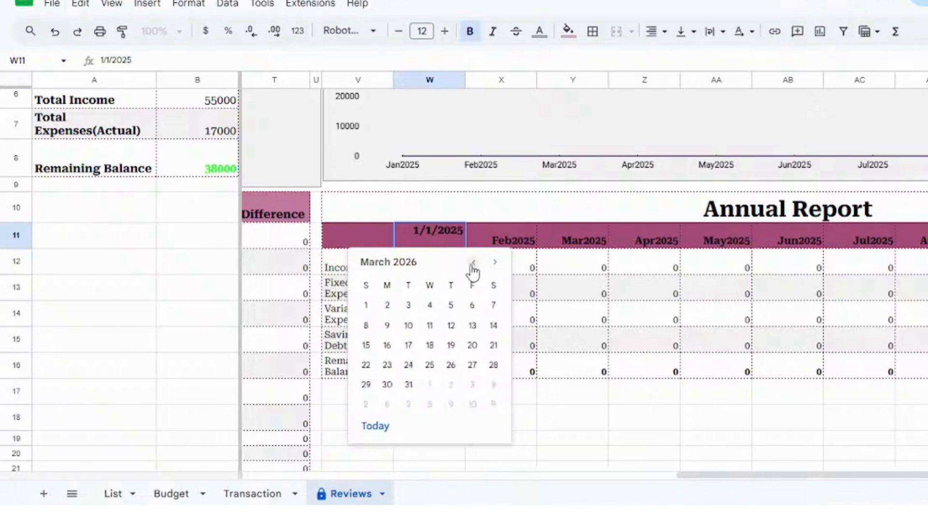
click(473, 263)
click(473, 263)
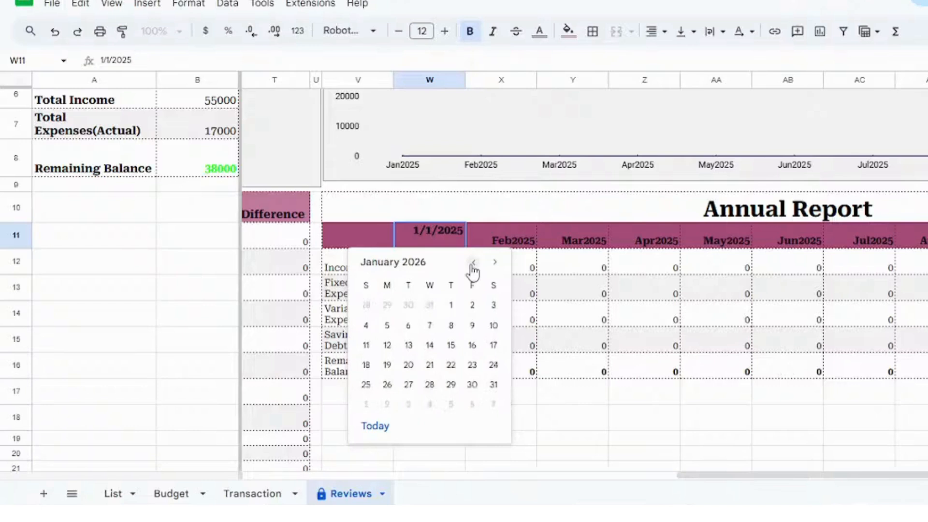
click(450, 305)
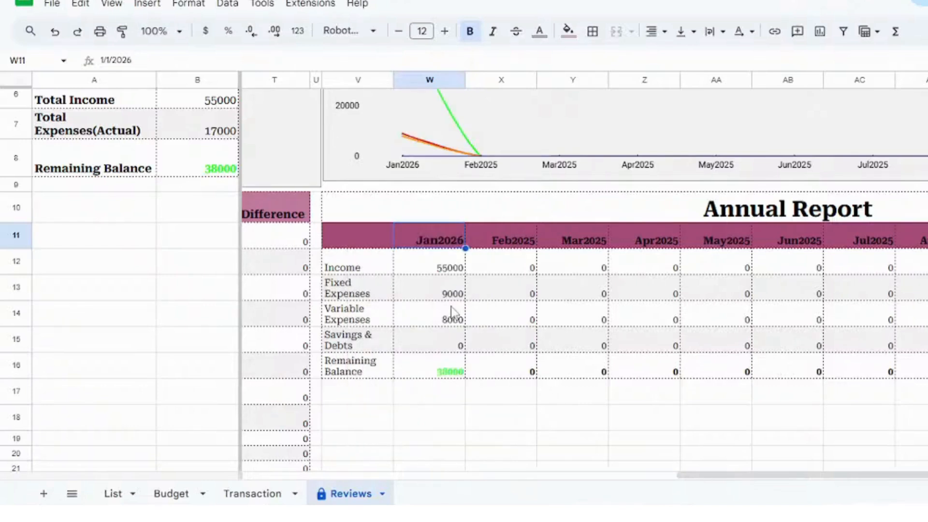
click(462, 416)
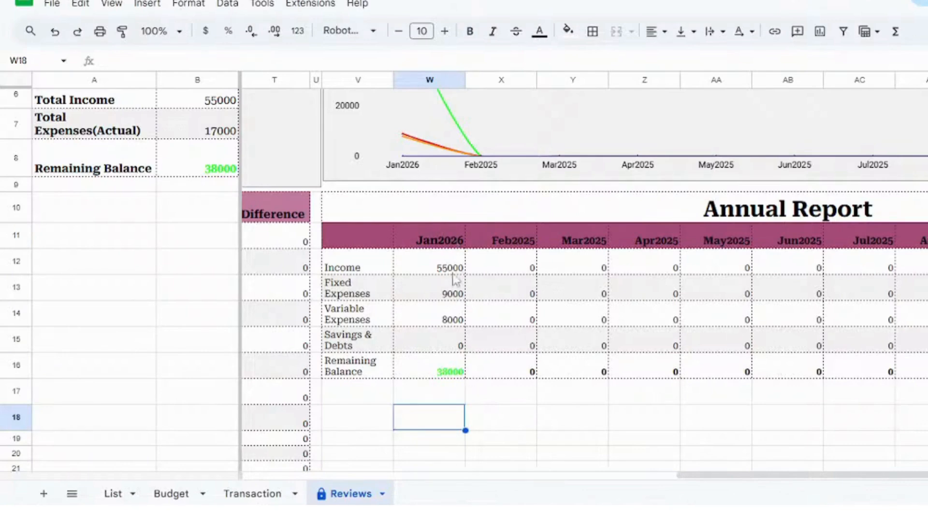
click(481, 391)
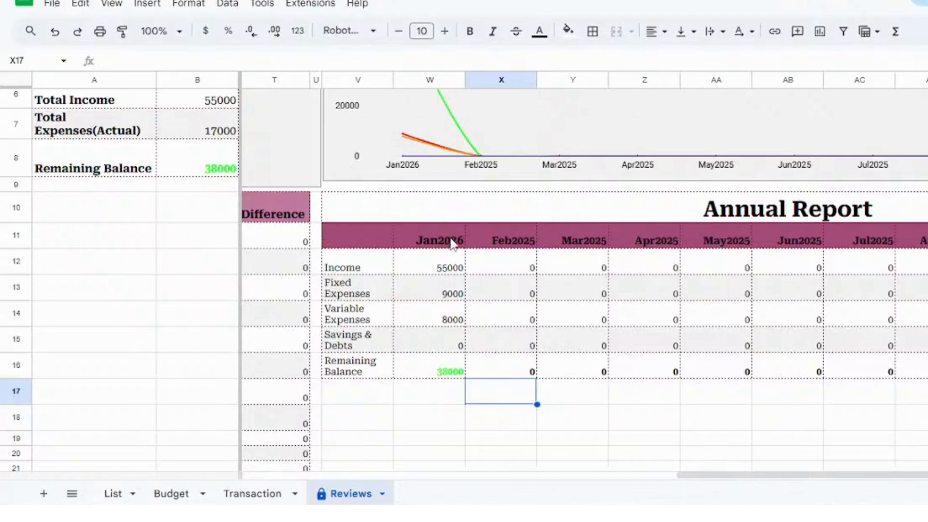
Set the Annual Report's February heading in cell X11 to the date 2/1/2026
click(500, 230)
double_click(501, 231)
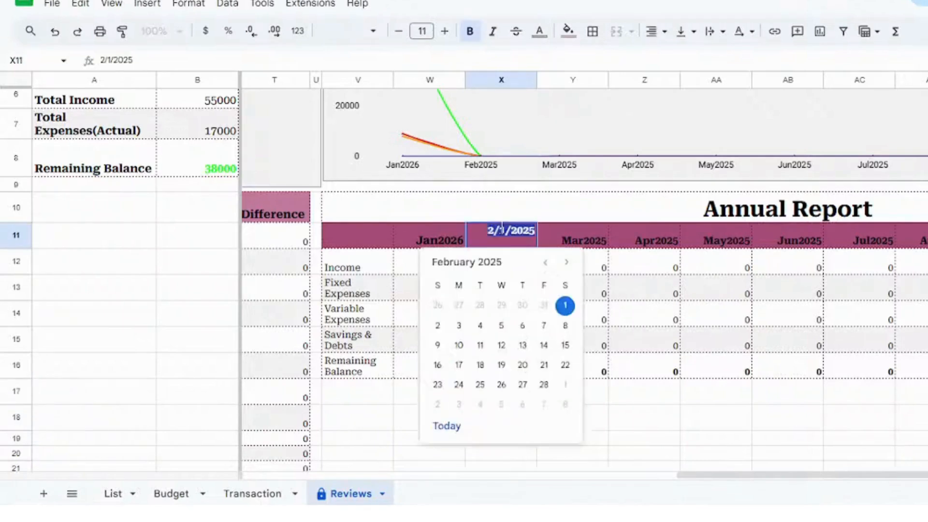
click(567, 264)
click(567, 264)
click(567, 263)
click(567, 264)
click(567, 264)
click(568, 264)
click(567, 264)
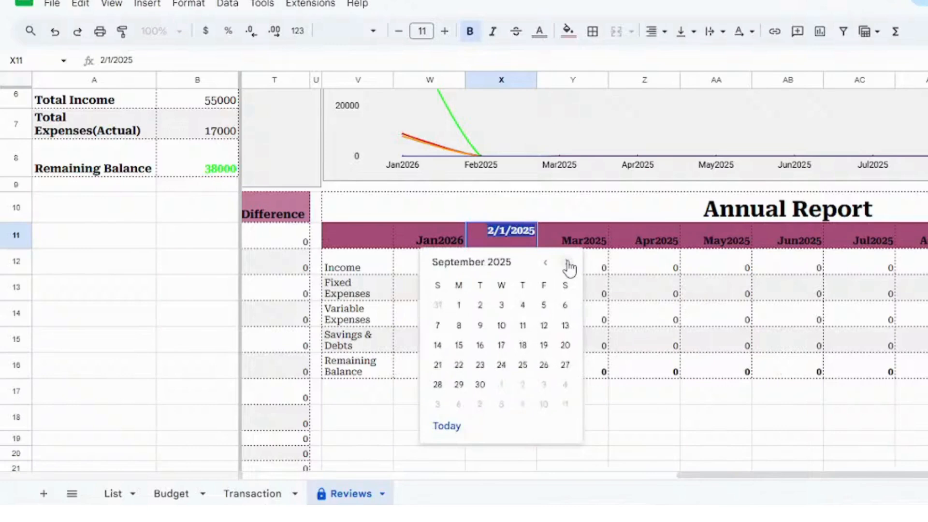
click(568, 264)
click(568, 263)
click(567, 264)
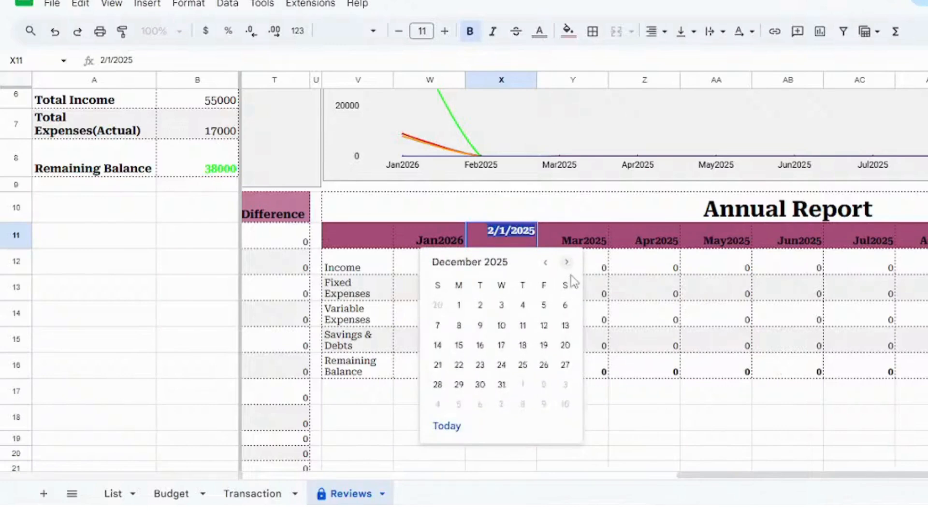
click(567, 265)
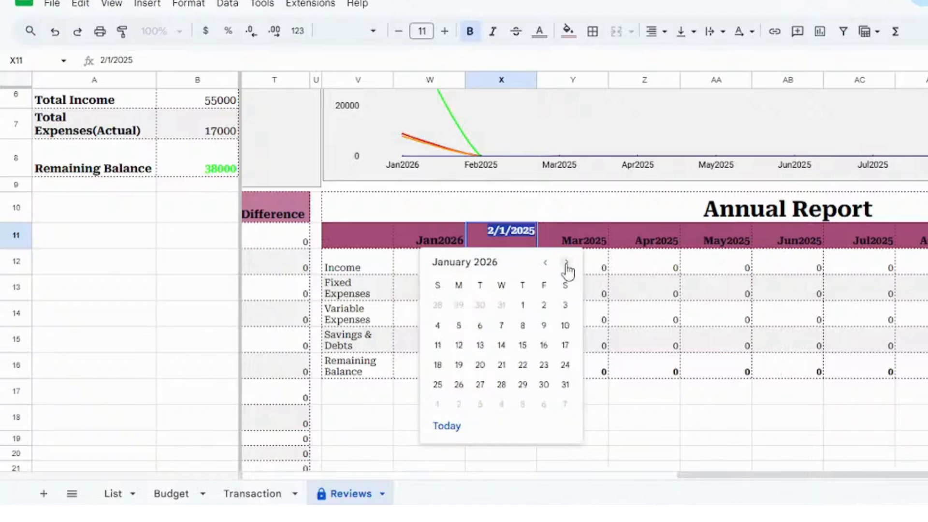
click(568, 264)
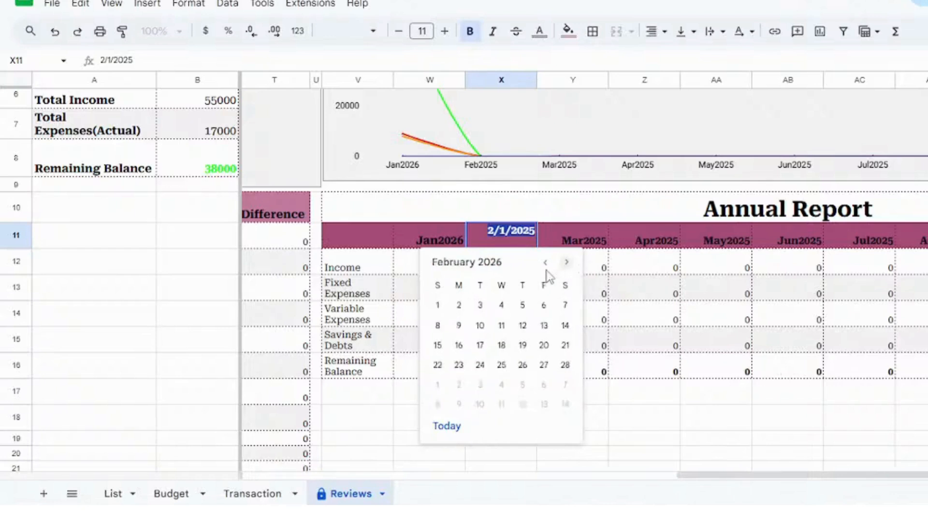
click(436, 306)
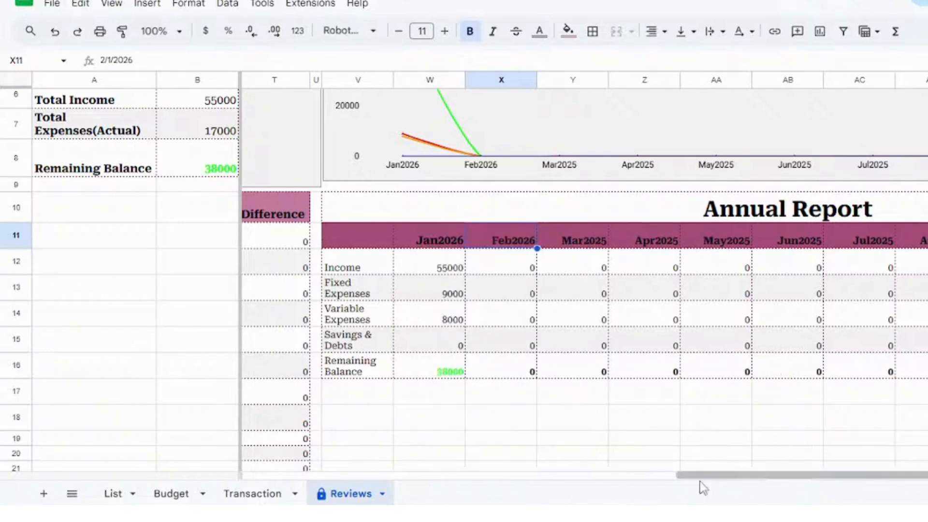
Set the Annual Report's March heading in cell Y11 to the date 3/1/2026
drag(695, 474, 729, 477)
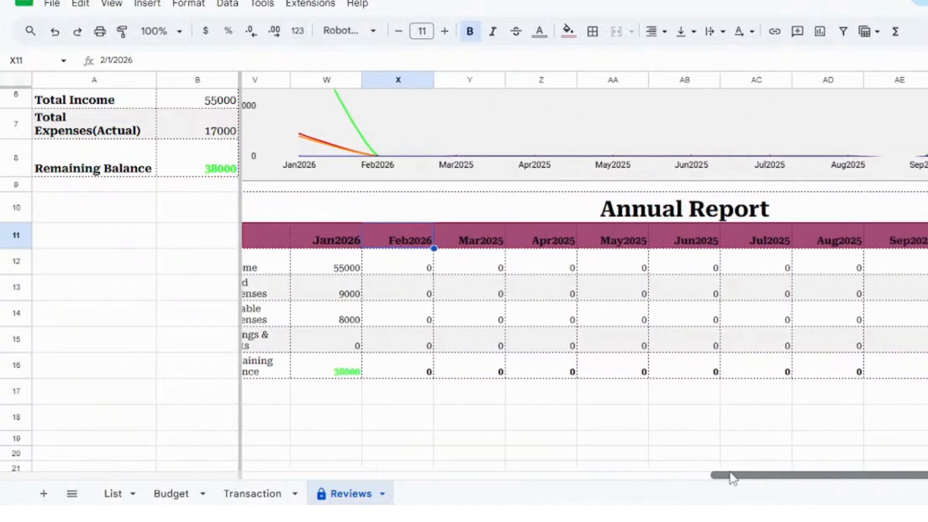
click(474, 230)
double_click(491, 237)
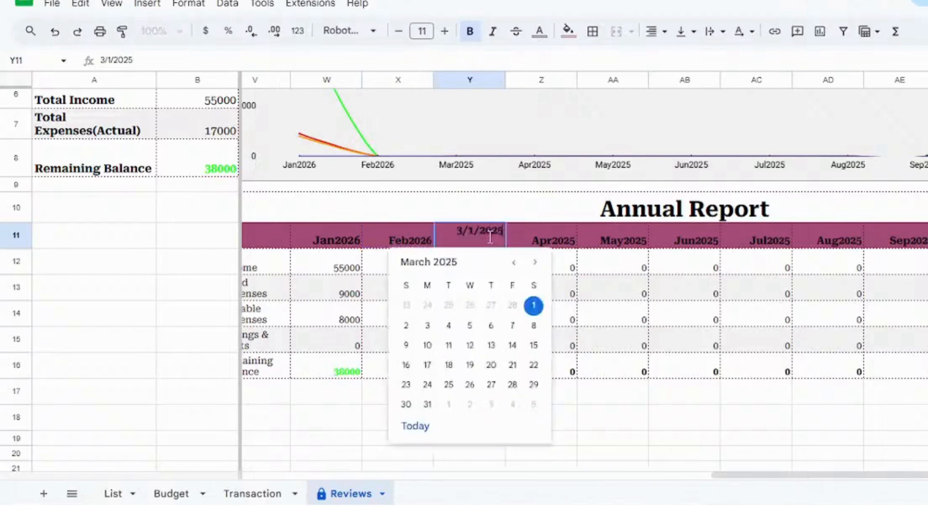
click(534, 262)
click(534, 263)
click(535, 262)
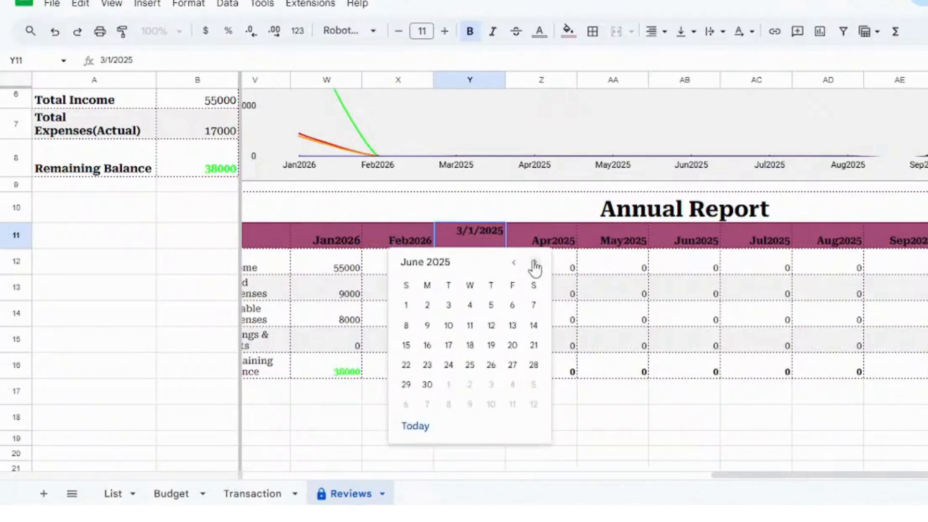
click(535, 264)
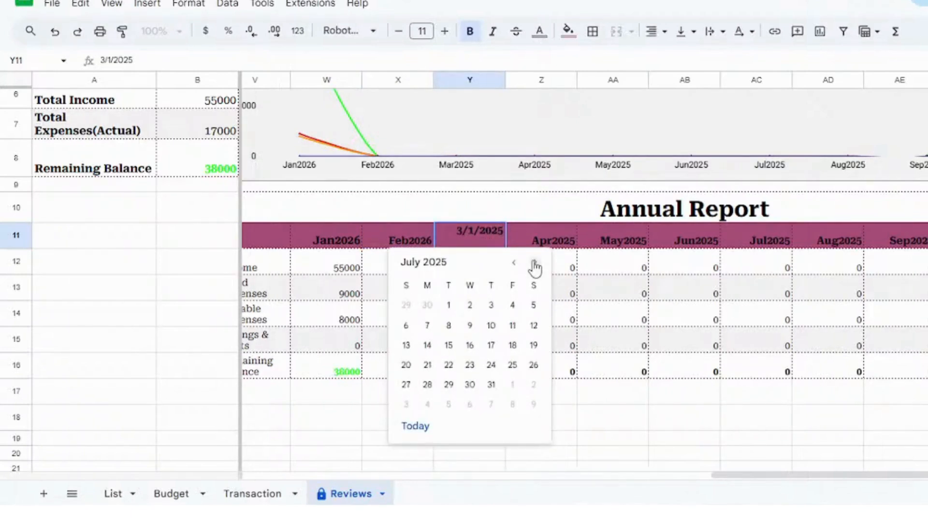
click(535, 264)
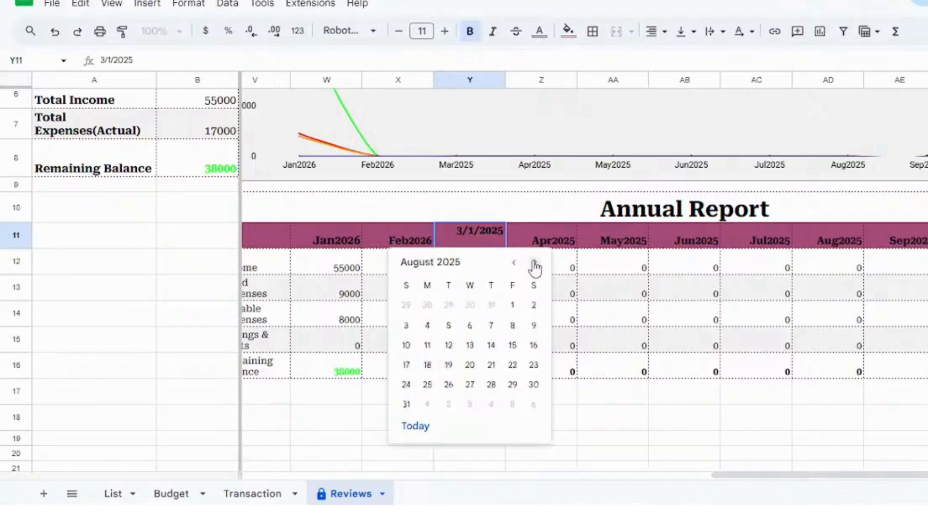
click(535, 263)
click(534, 264)
click(535, 263)
click(535, 264)
click(534, 264)
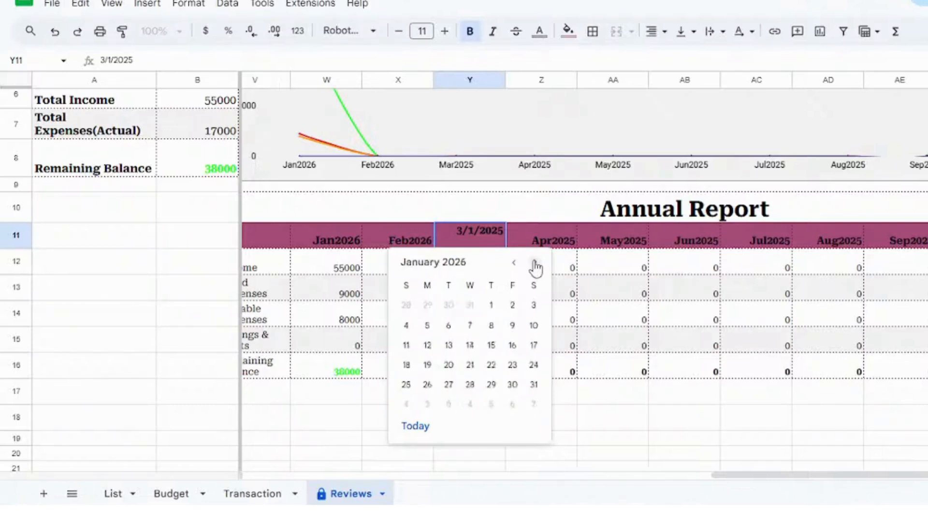
click(535, 263)
click(535, 263)
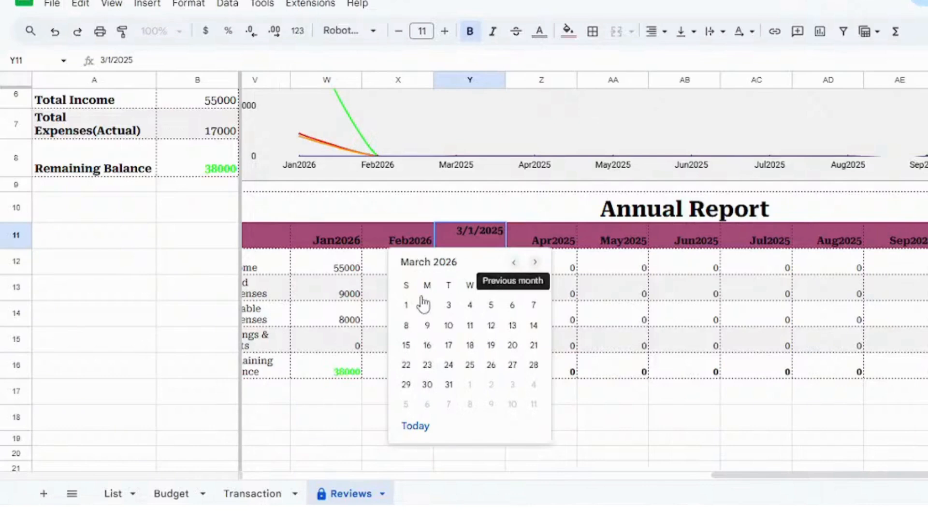
click(405, 305)
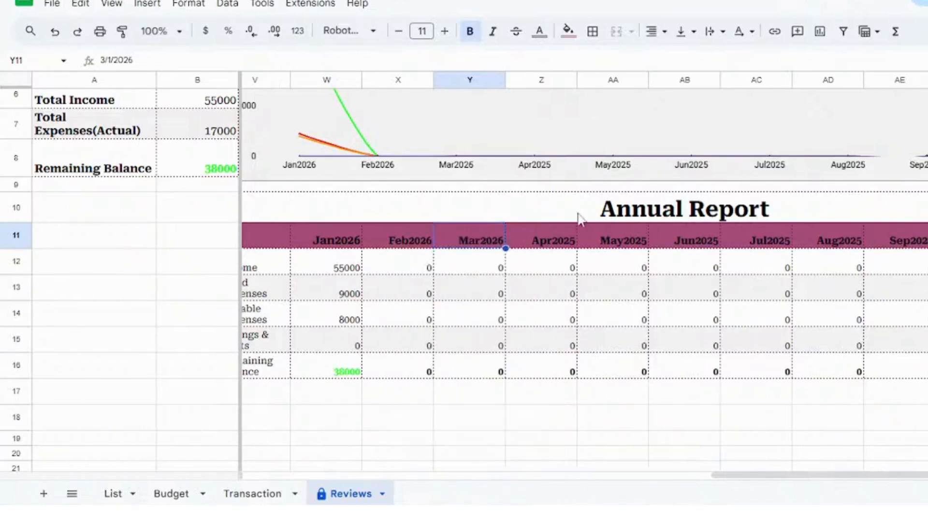
Set the Annual Report's April heading in cell Z11 to the date 4/1/2026
double_click(551, 245)
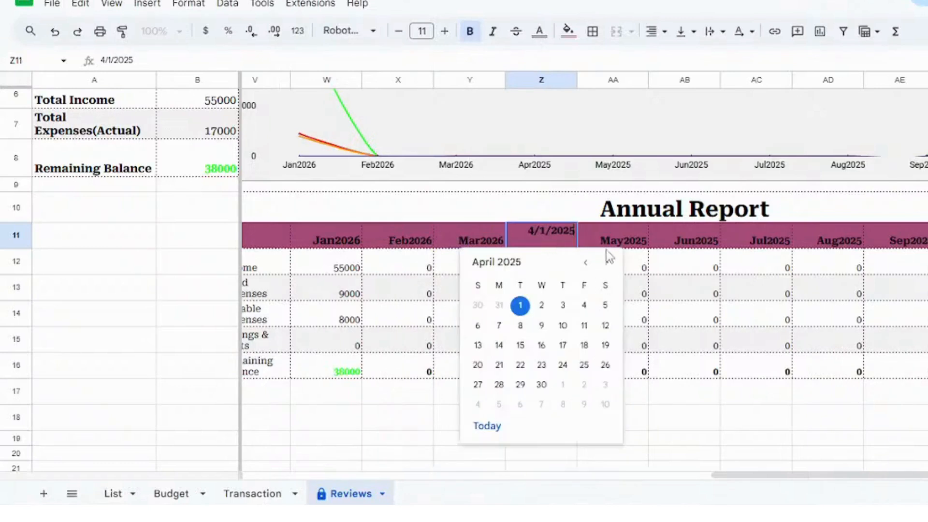
click(607, 262)
click(606, 263)
click(607, 263)
click(606, 262)
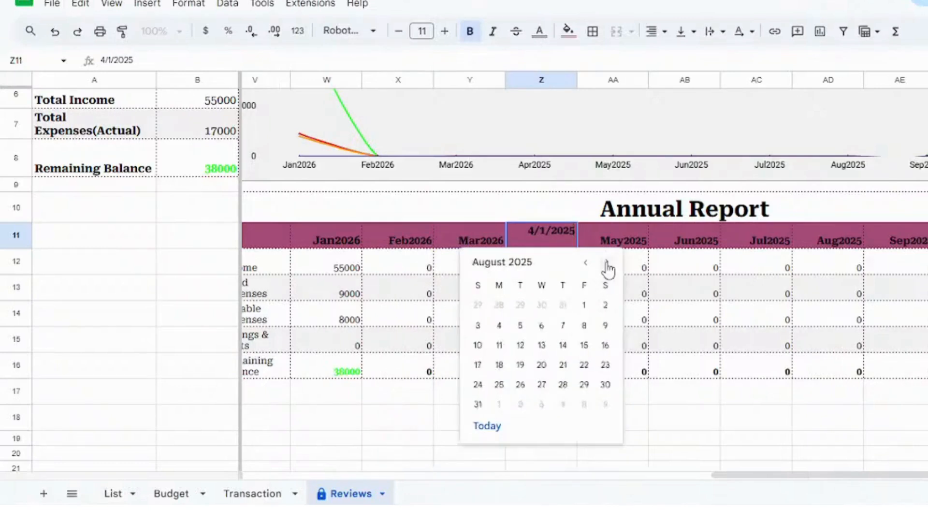
click(606, 262)
click(607, 262)
click(607, 262)
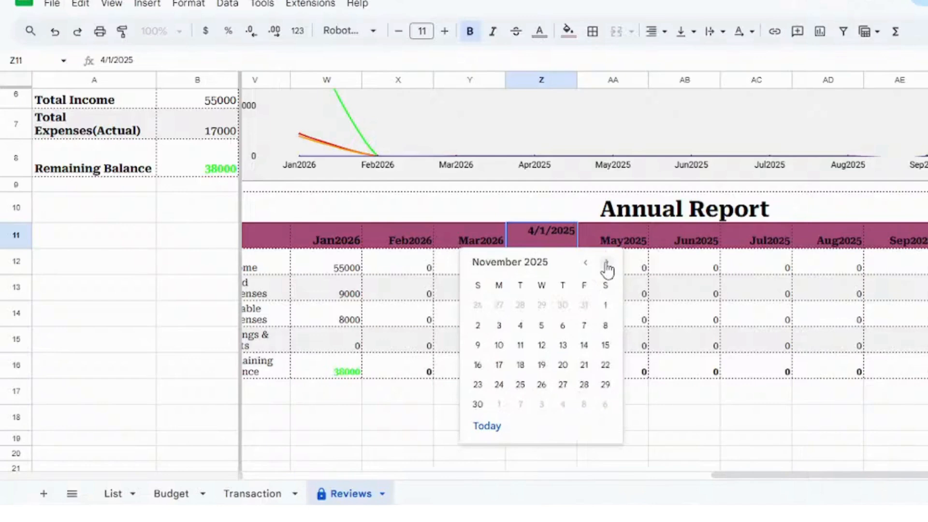
click(606, 263)
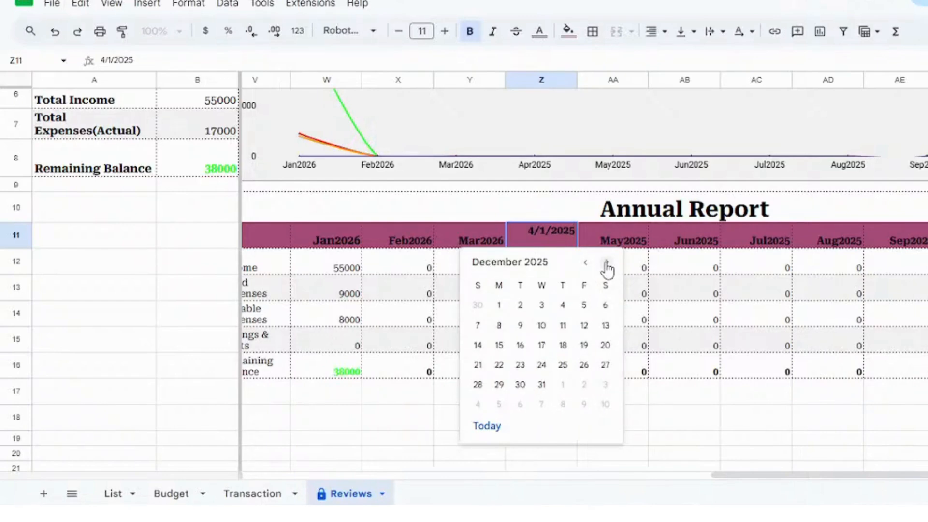
click(607, 262)
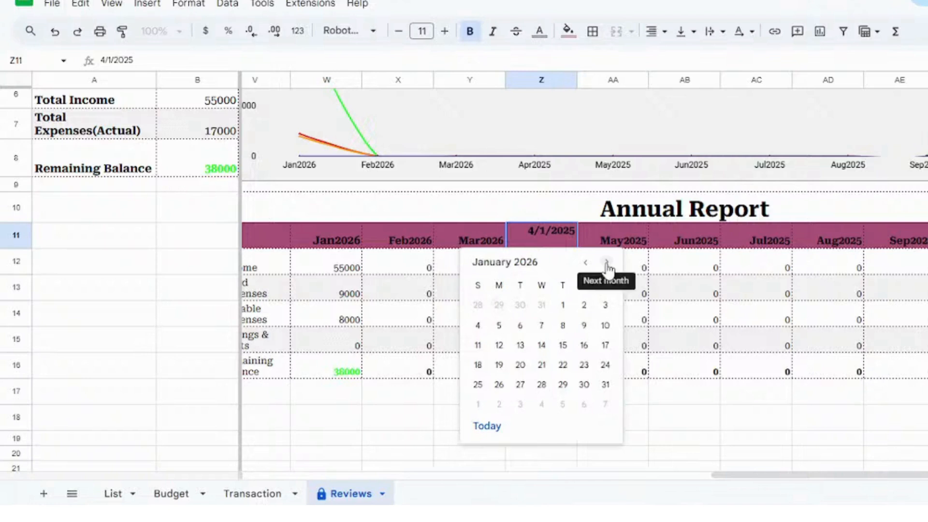
click(607, 263)
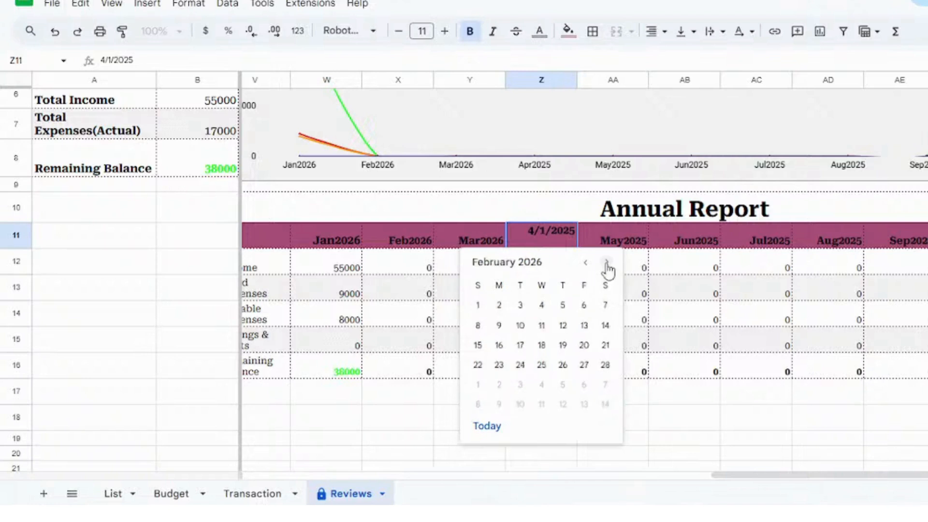
double_click(607, 263)
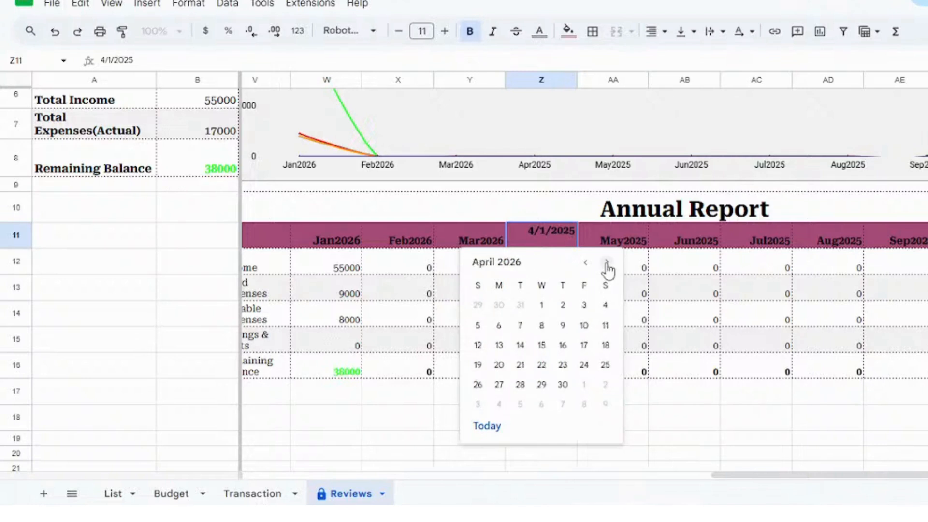
click(607, 263)
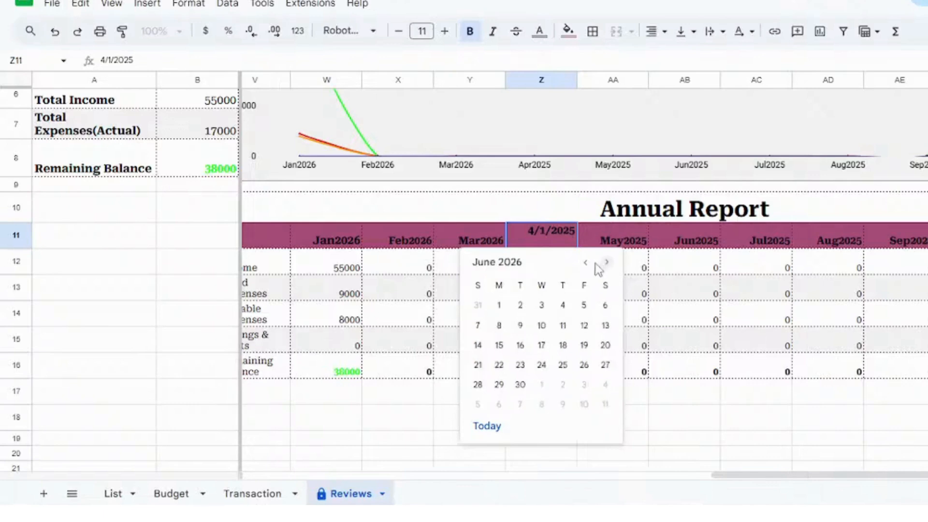
click(590, 264)
click(589, 264)
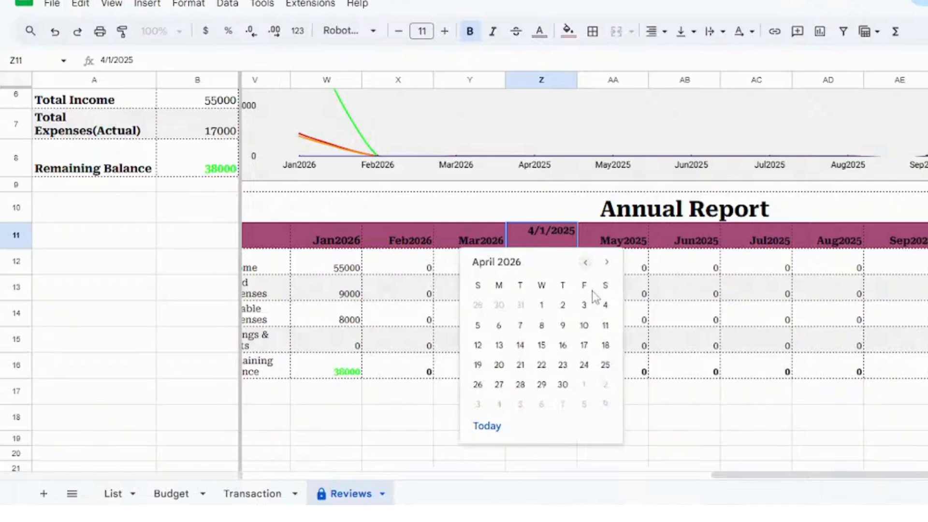
click(543, 309)
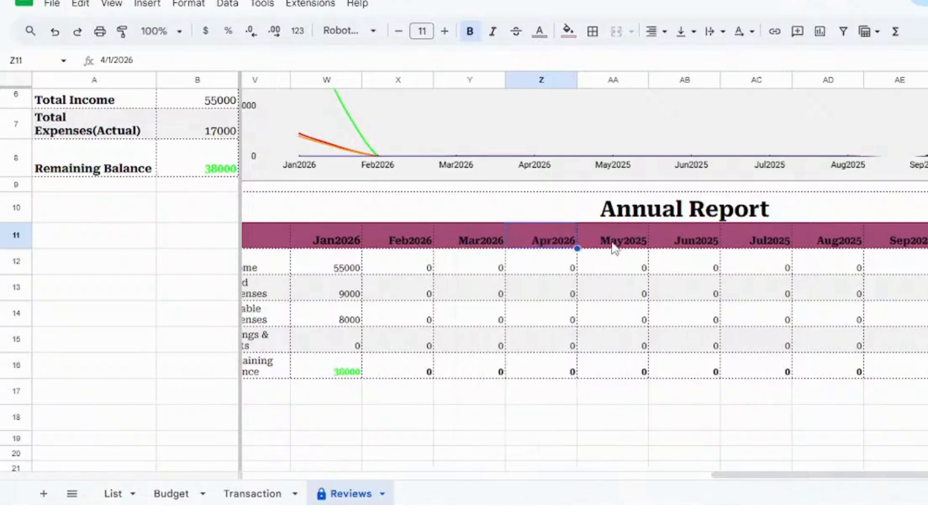
Set the Annual Report's May heading in cell AA11 to the date 5/1/2026
double_click(619, 244)
click(677, 263)
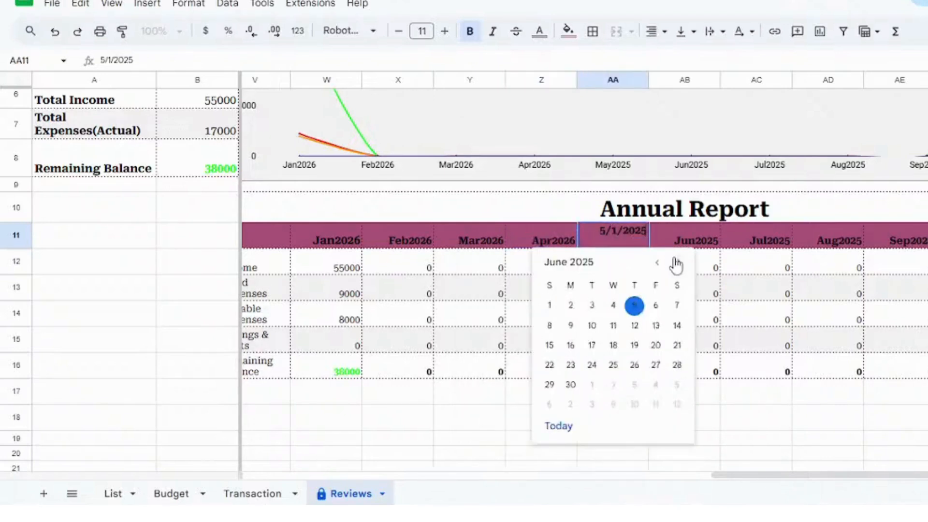
click(677, 262)
click(677, 262)
click(677, 263)
click(677, 262)
click(677, 262)
click(678, 263)
click(677, 262)
click(677, 262)
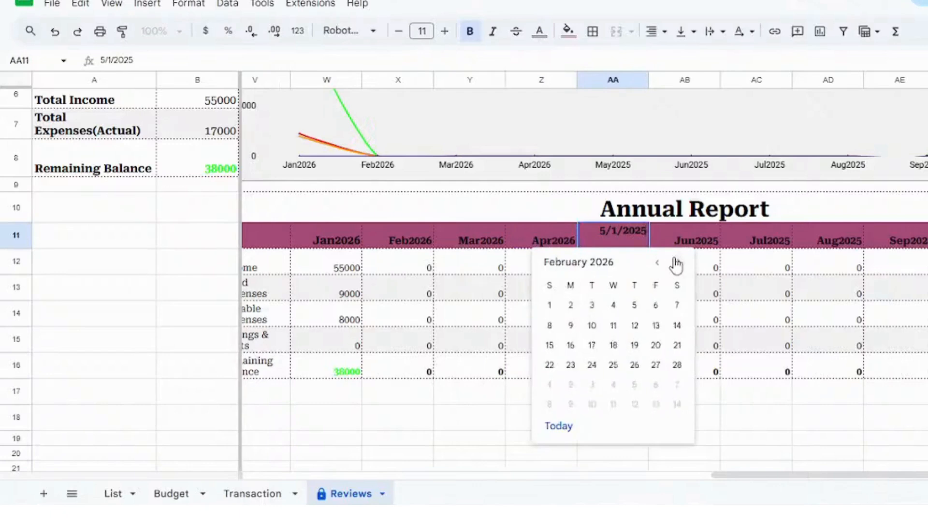
click(677, 262)
click(678, 263)
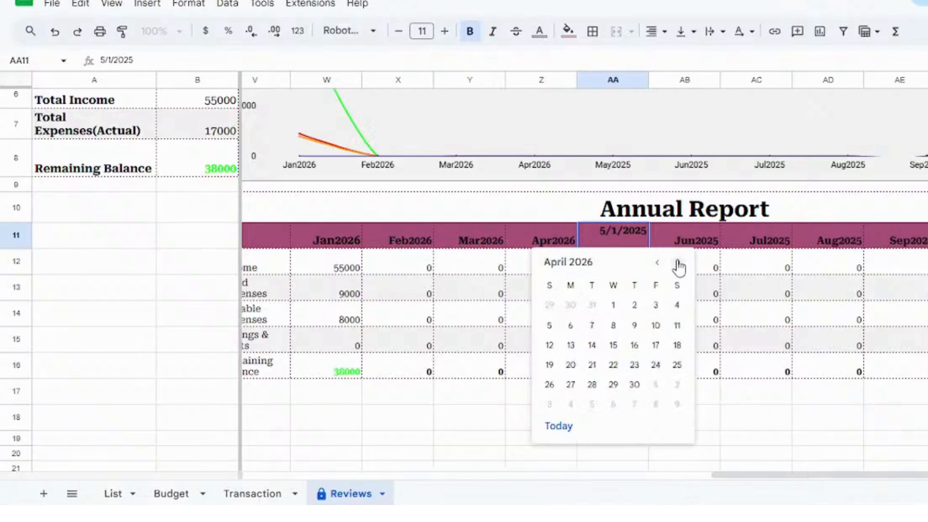
click(677, 262)
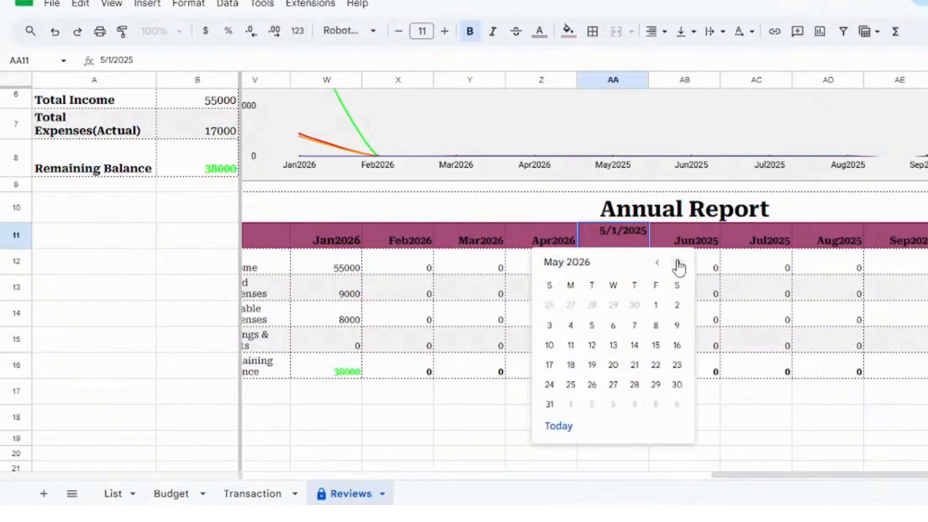
click(655, 305)
Set the Annual Report's June heading in cell AB11 to the date 6/1/2026
double_click(694, 244)
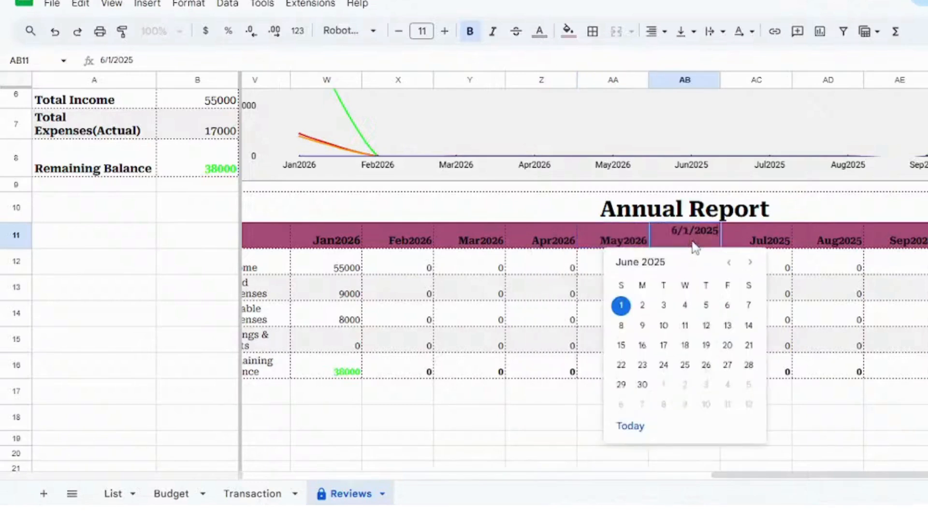
click(750, 262)
click(751, 262)
click(750, 262)
click(751, 262)
click(750, 262)
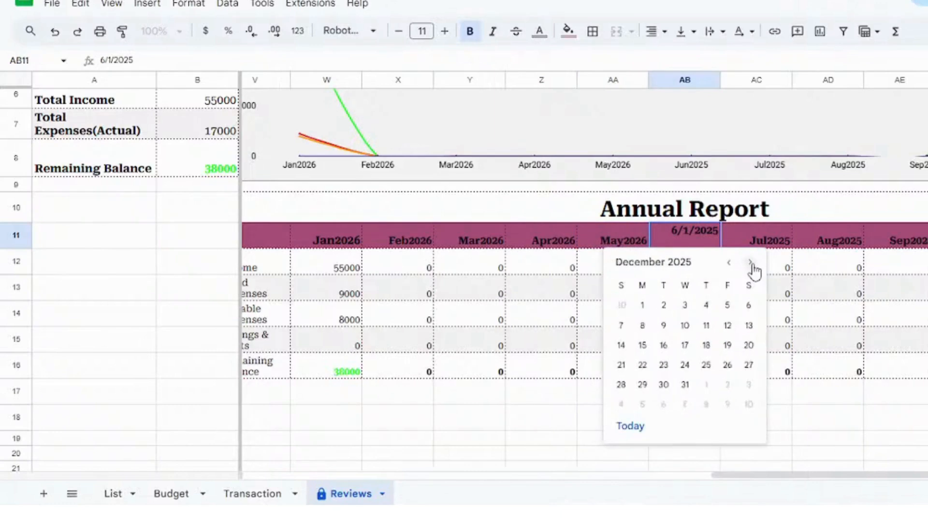
click(751, 262)
click(750, 262)
click(750, 263)
click(751, 264)
click(750, 263)
click(751, 264)
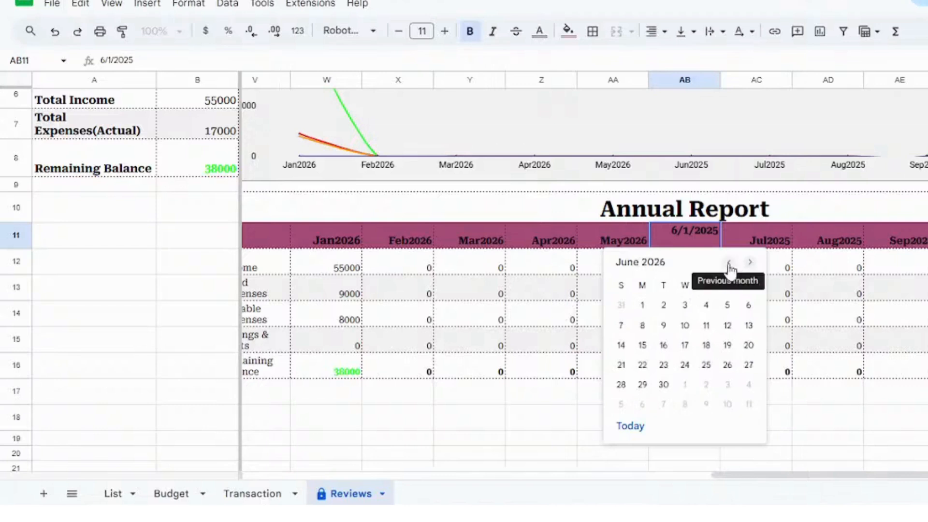
click(729, 265)
click(750, 262)
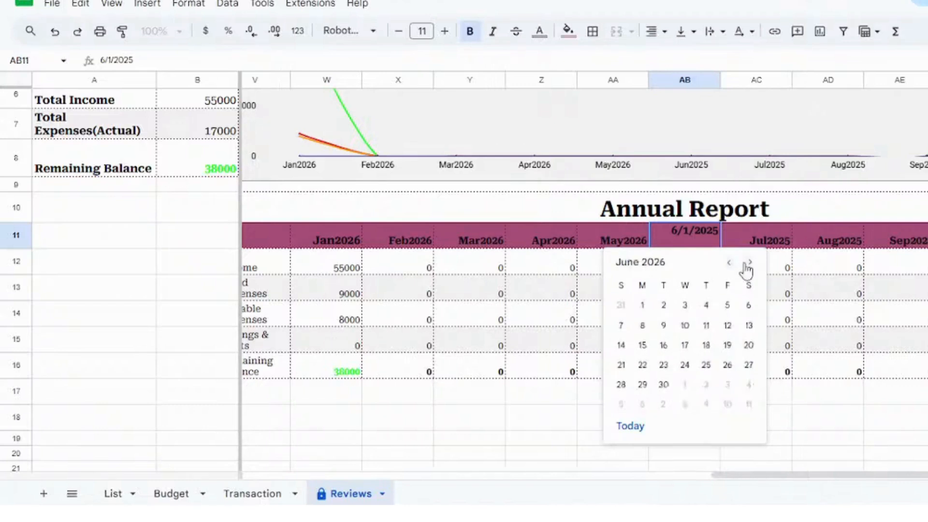
click(643, 306)
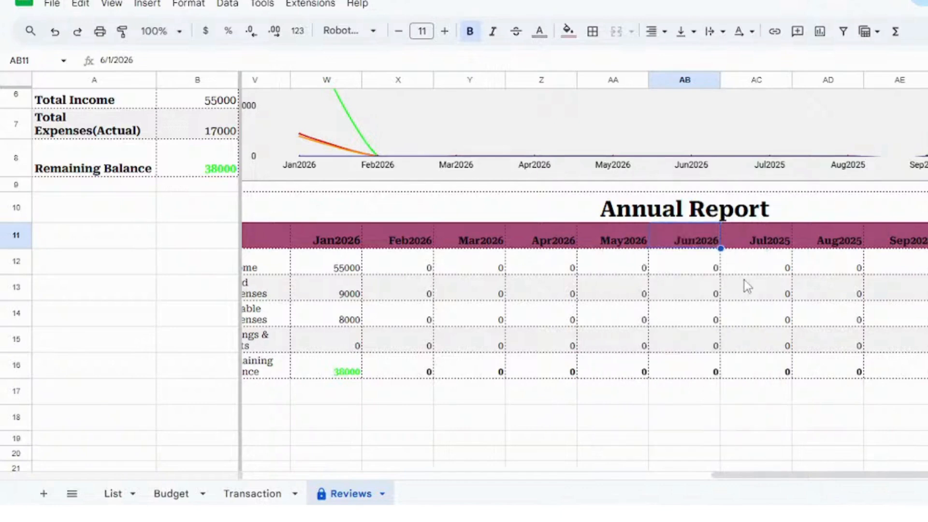
Change the date of the Annual Report heading in cell AC11 to 1/1/2026
double_click(768, 241)
click(820, 264)
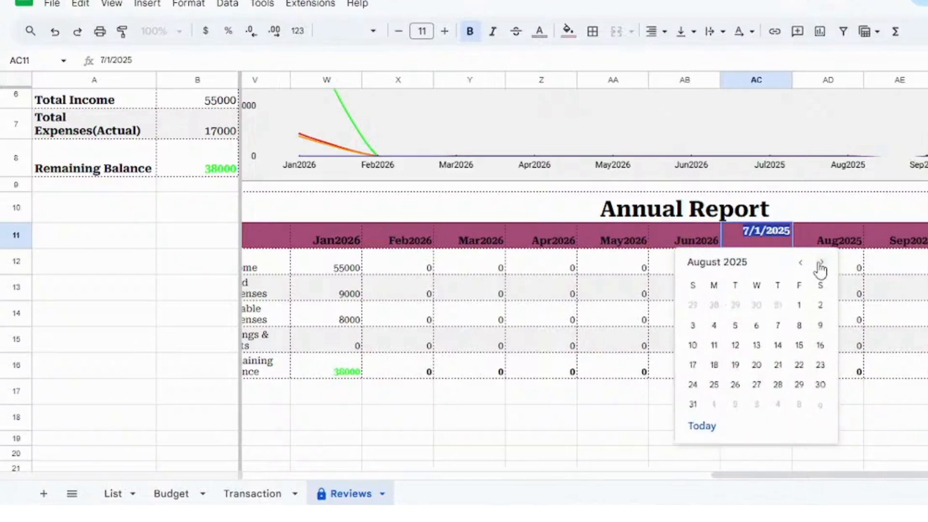
click(819, 264)
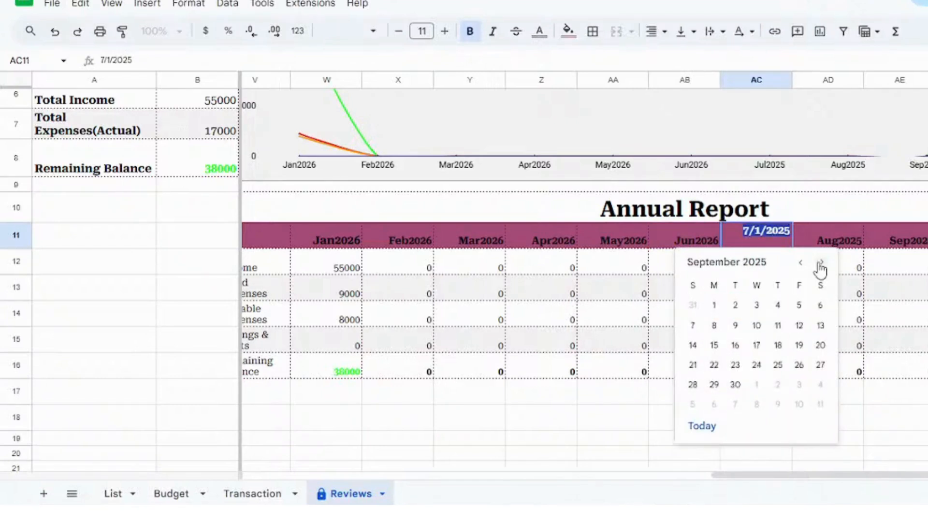
click(820, 263)
click(820, 263)
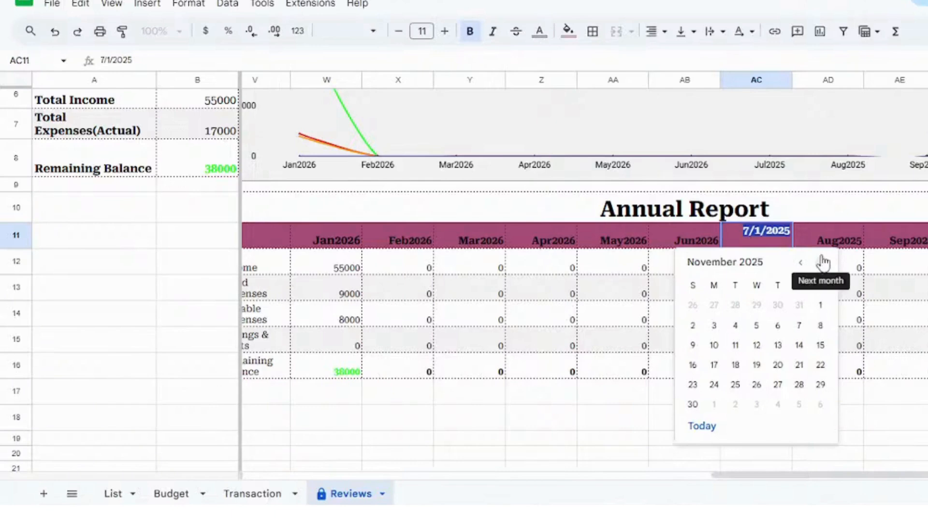
click(822, 263)
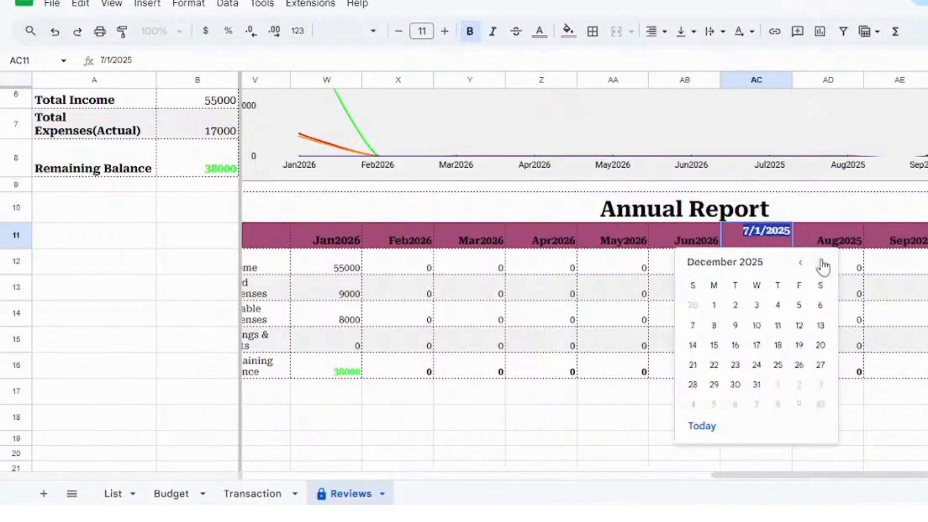
click(822, 265)
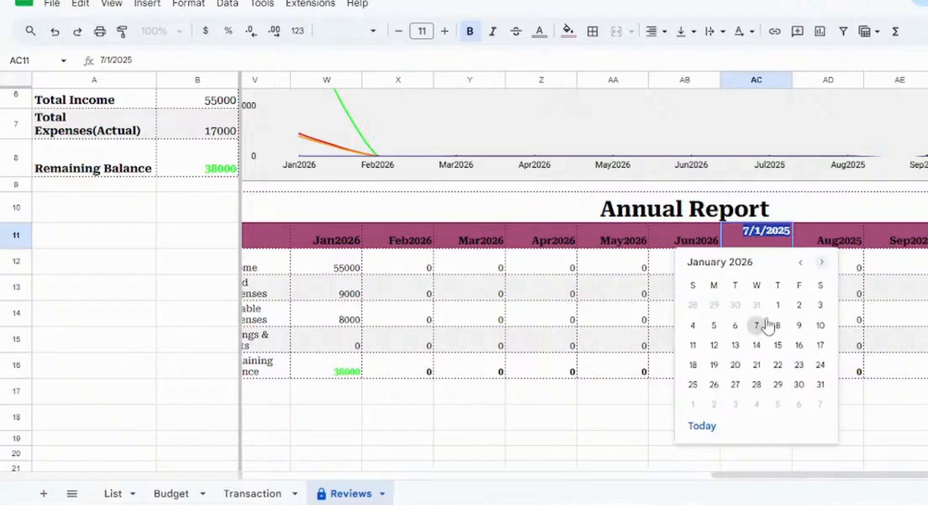
click(777, 306)
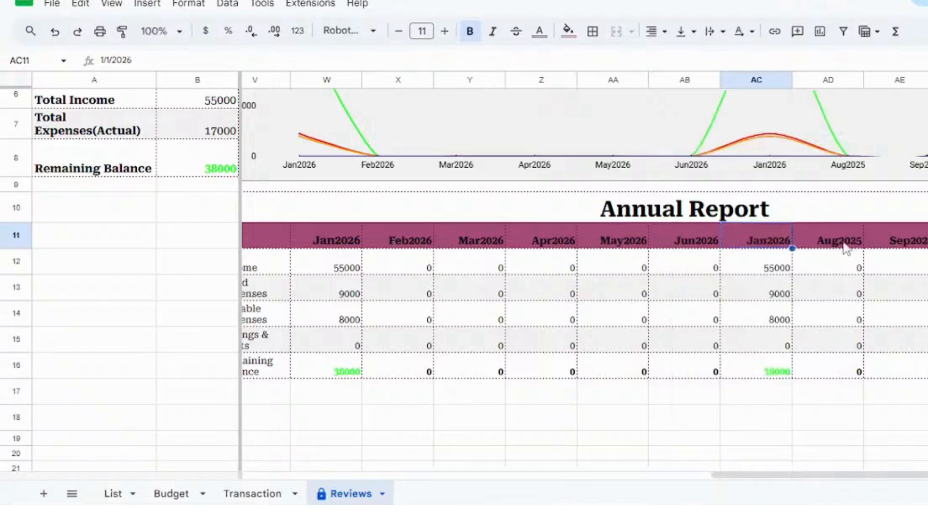
Set the Annual Report's July heading in cell AC11 to the date 7/1/2026
double_click(784, 233)
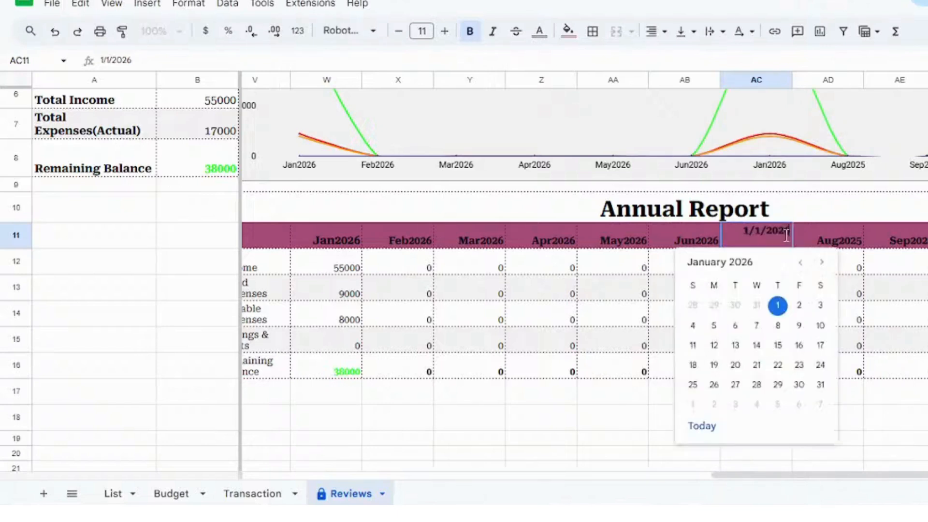
click(822, 264)
click(822, 263)
click(822, 263)
click(822, 263)
click(822, 263)
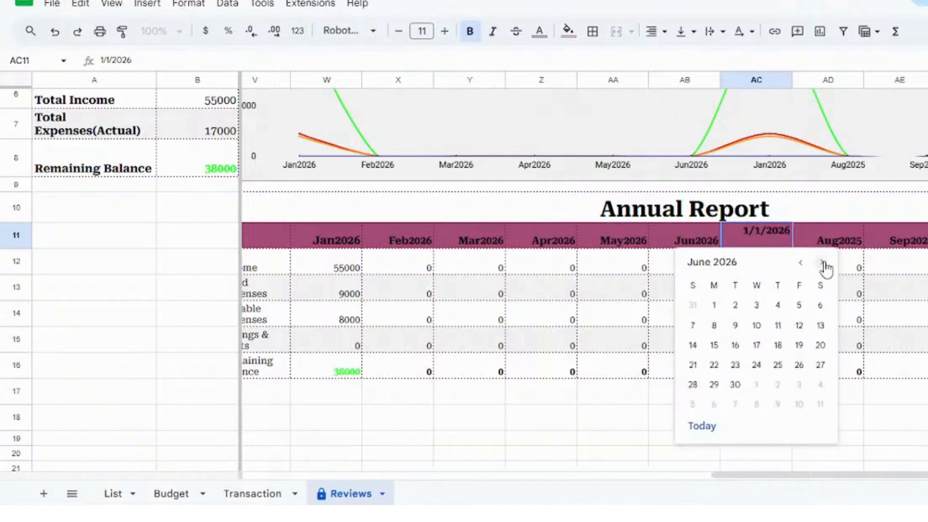
click(822, 263)
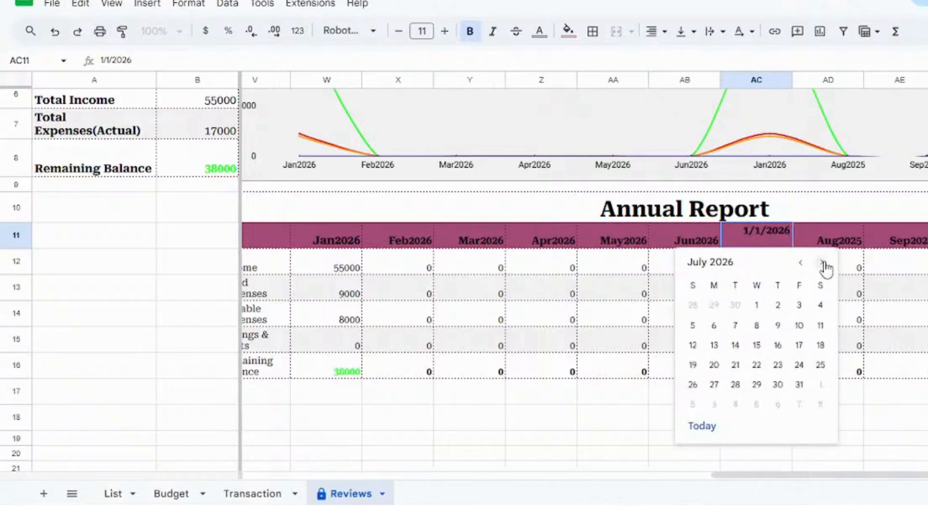
click(755, 309)
Set the Annual Report's August heading in cell AD11 to the date 8/1/2026
double_click(826, 244)
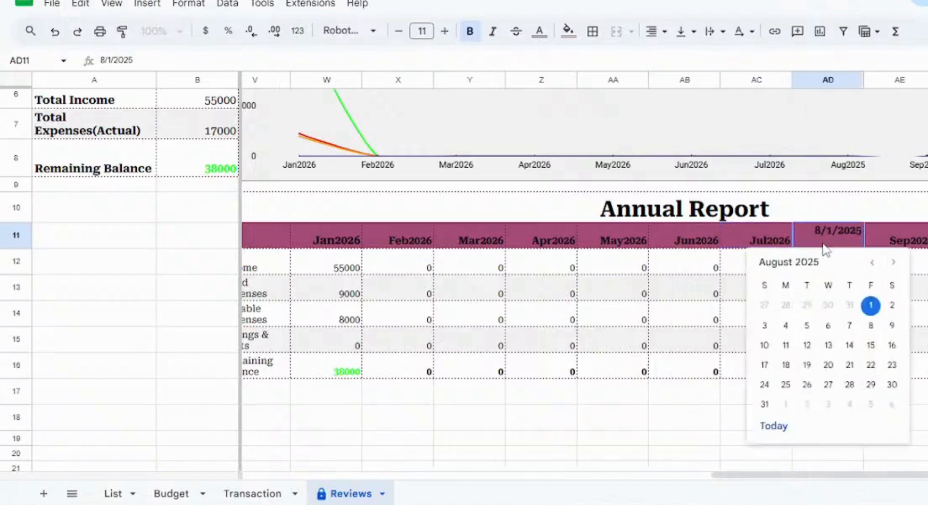
click(893, 262)
click(893, 263)
click(894, 262)
click(893, 262)
click(893, 262)
click(894, 262)
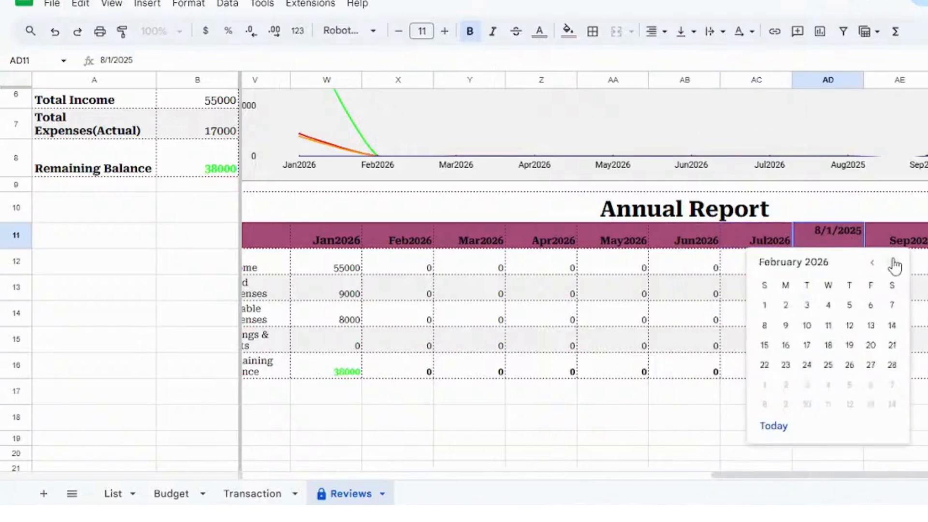
click(893, 263)
click(893, 263)
click(893, 262)
click(893, 263)
click(893, 262)
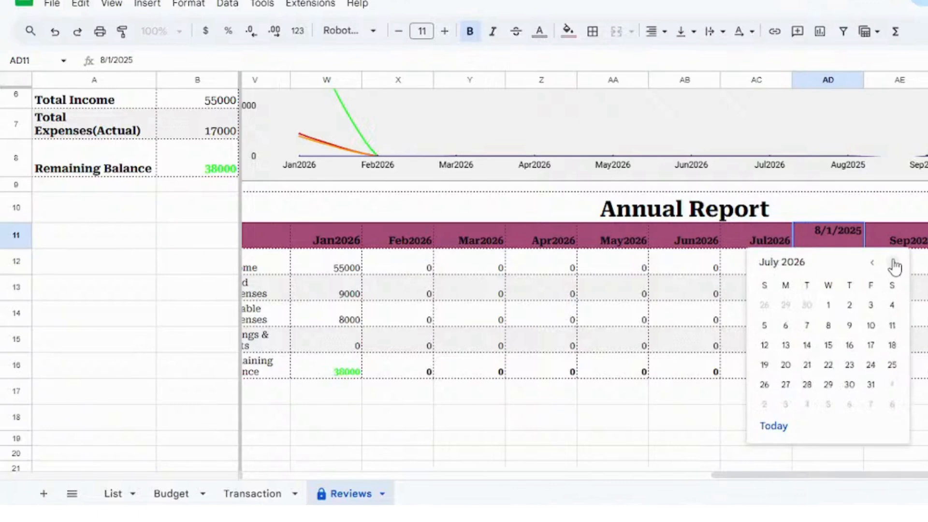
click(893, 262)
click(893, 263)
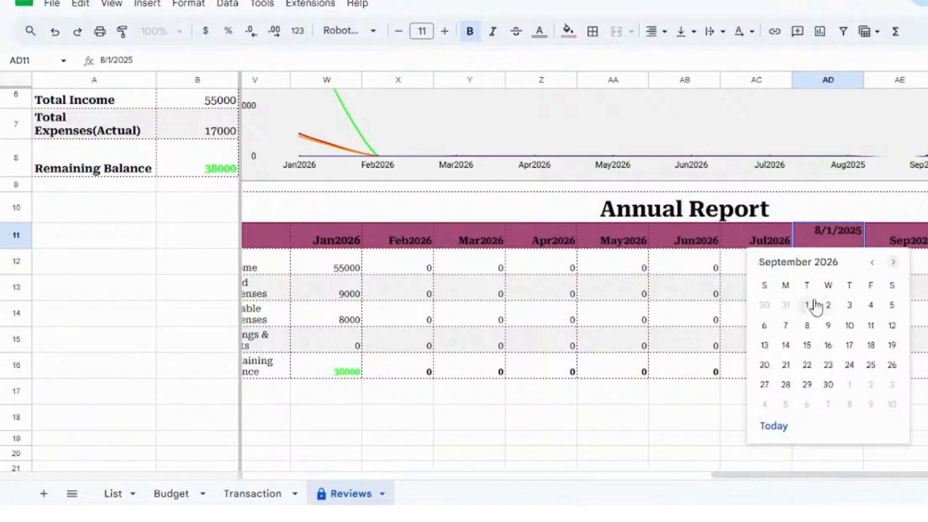
click(872, 262)
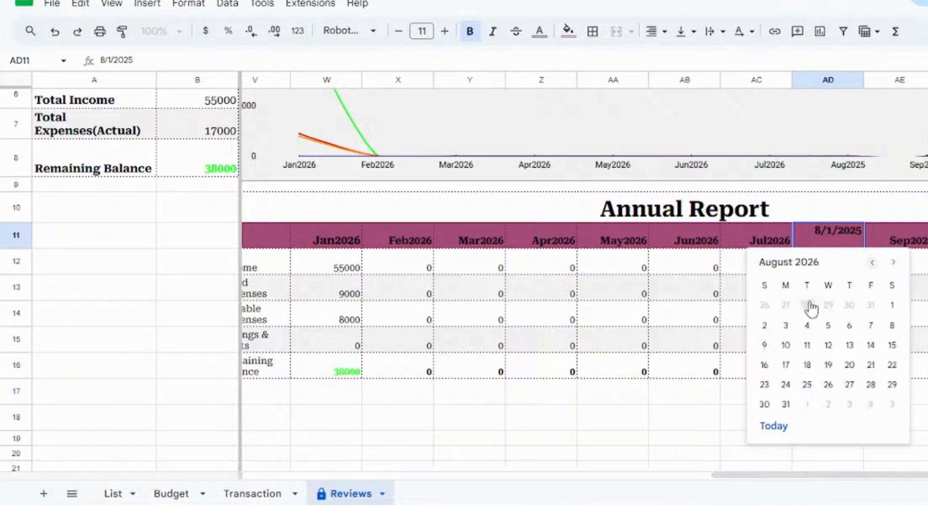
click(892, 305)
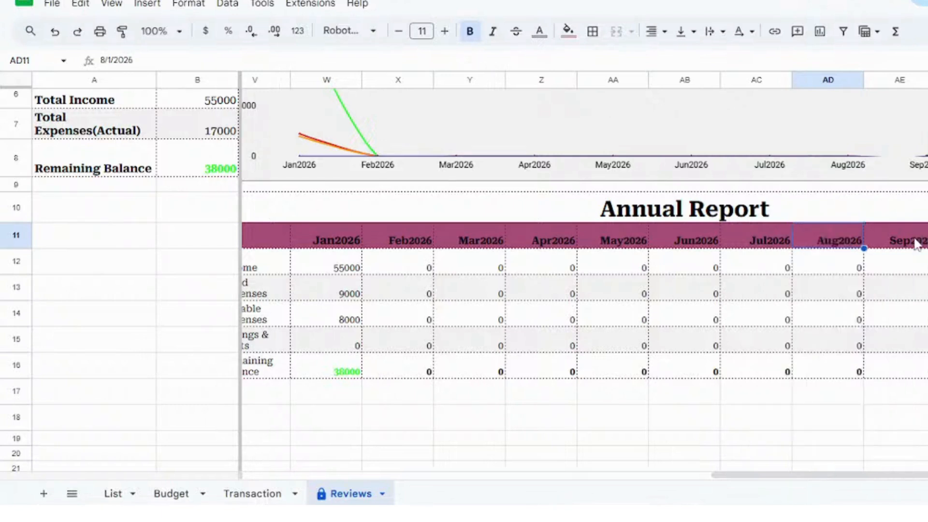
Set the Annual Report's September heading in cell AE11 to the date 9/1/2026
click(915, 243)
double_click(915, 243)
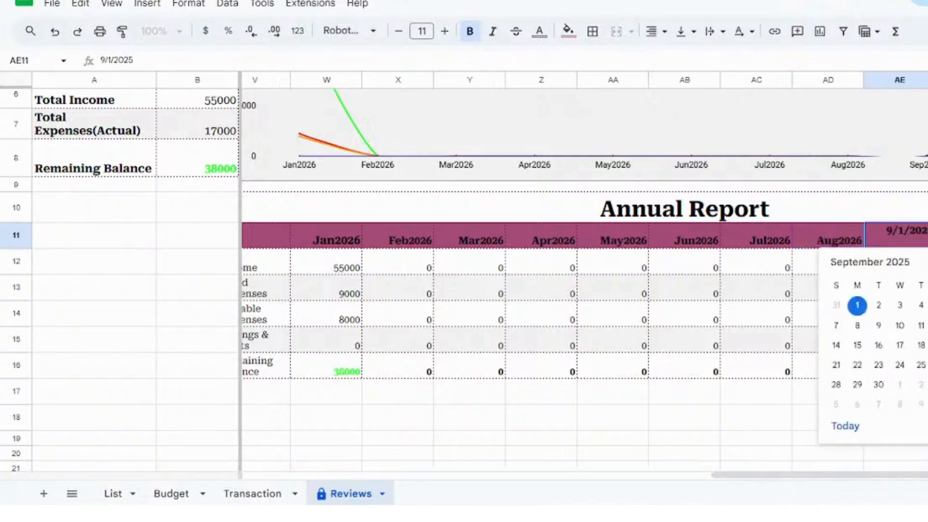
double_click(927, 263)
double_click(927, 262)
triple_click(927, 262)
double_click(927, 262)
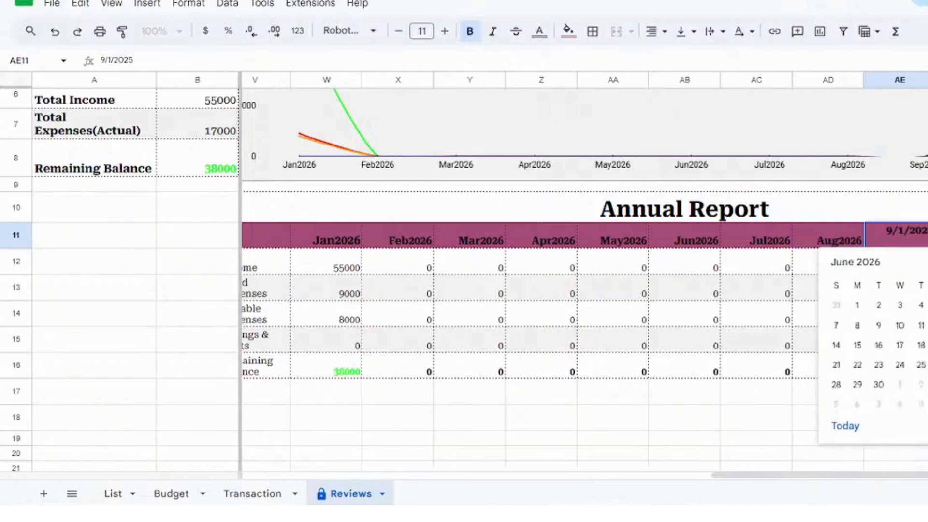
double_click(927, 263)
click(927, 263)
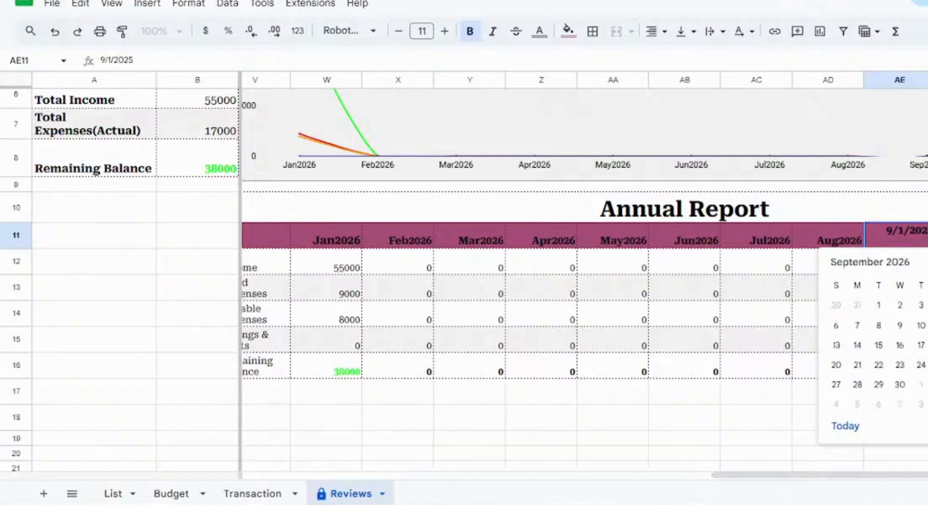
click(927, 263)
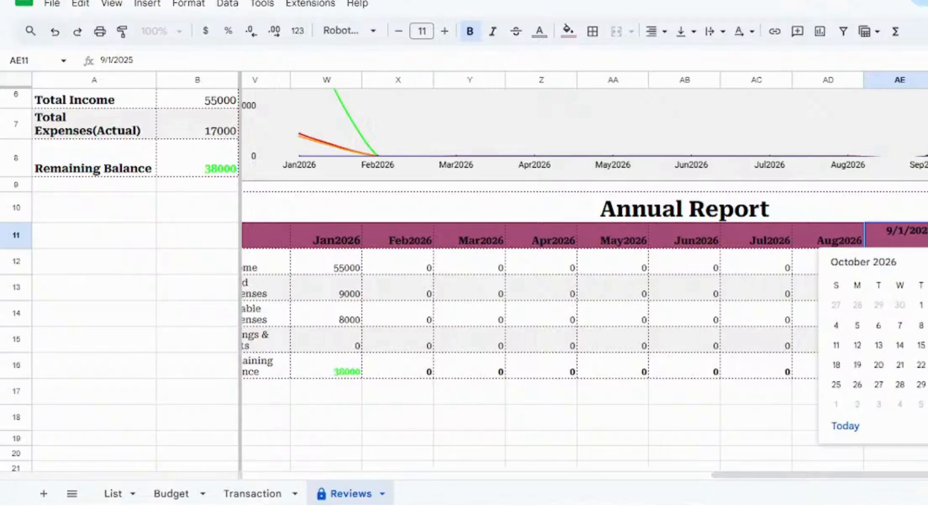
click(927, 263)
click(927, 263)
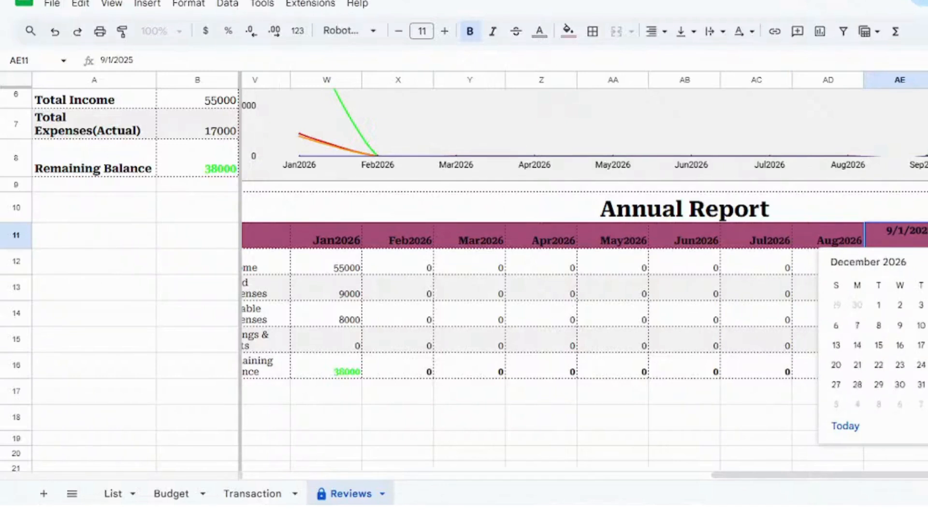
click(927, 263)
click(927, 262)
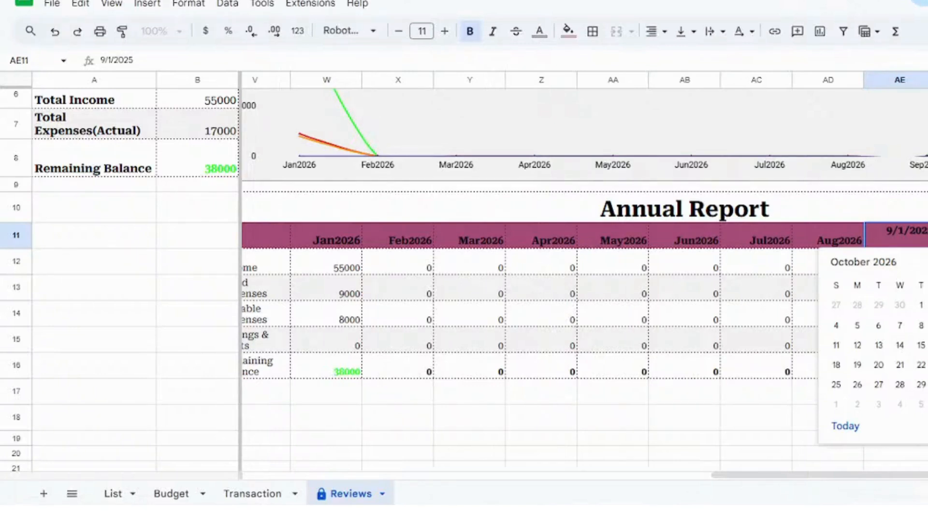
click(916, 262)
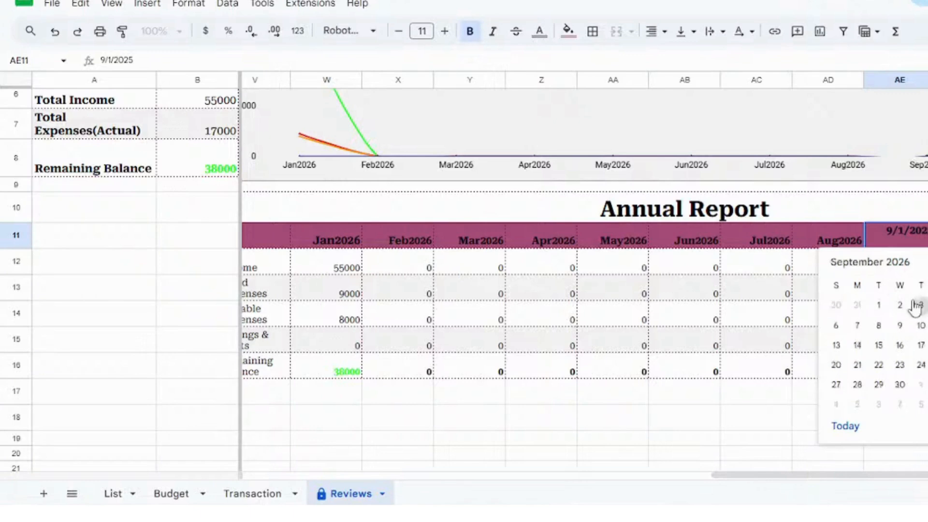
click(878, 306)
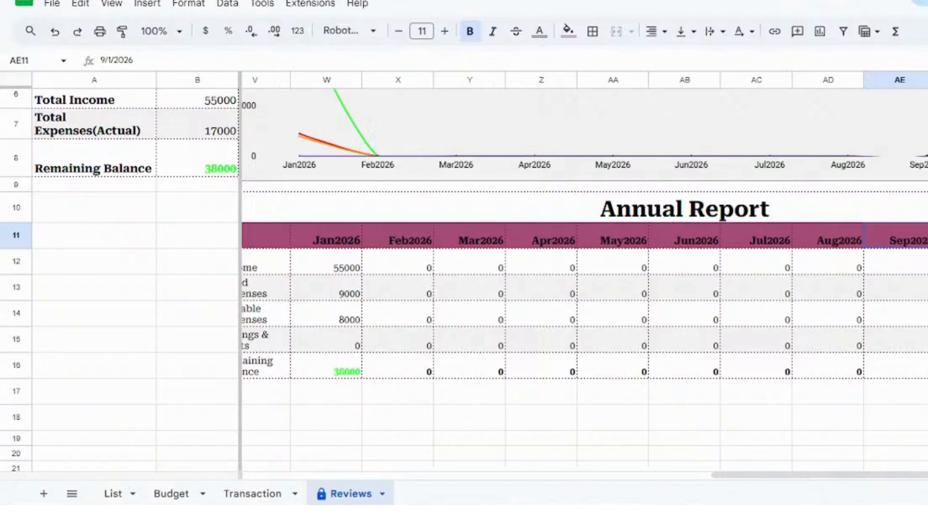
Set the Annual Report's October heading in cell AF11 to the date 10/1/2026
double_click(927, 237)
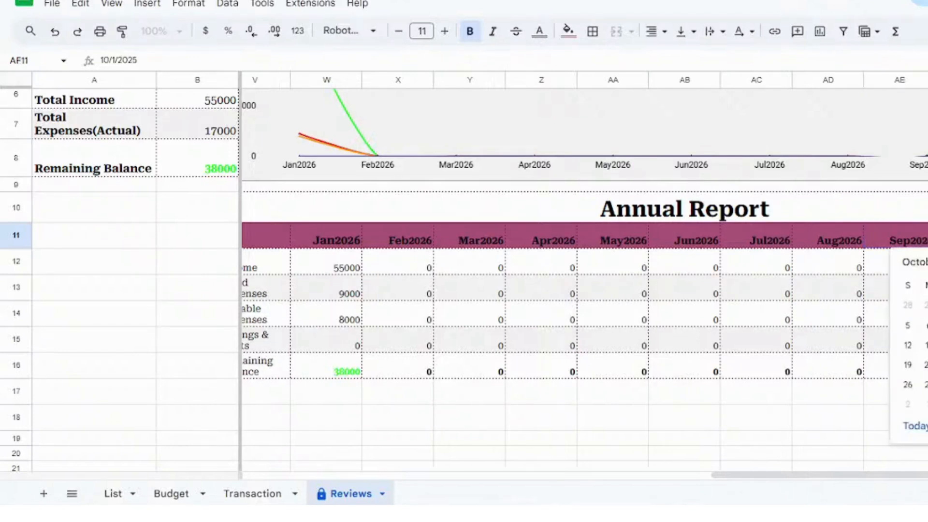
click(927, 261)
click(927, 262)
click(927, 262)
click(927, 262)
click(927, 262)
double_click(927, 262)
click(927, 262)
double_click(927, 262)
click(927, 262)
click(927, 262)
click(927, 262)
click(927, 262)
click(927, 262)
click(927, 262)
click(927, 262)
click(927, 262)
click(927, 305)
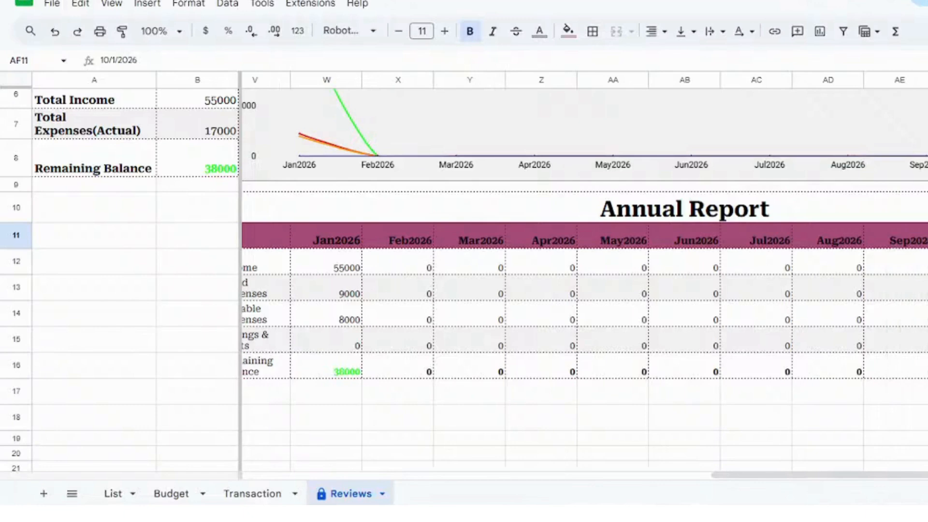
Set the Annual Report's November heading in cell AG11 to the date 11/1/2026
double_click(927, 235)
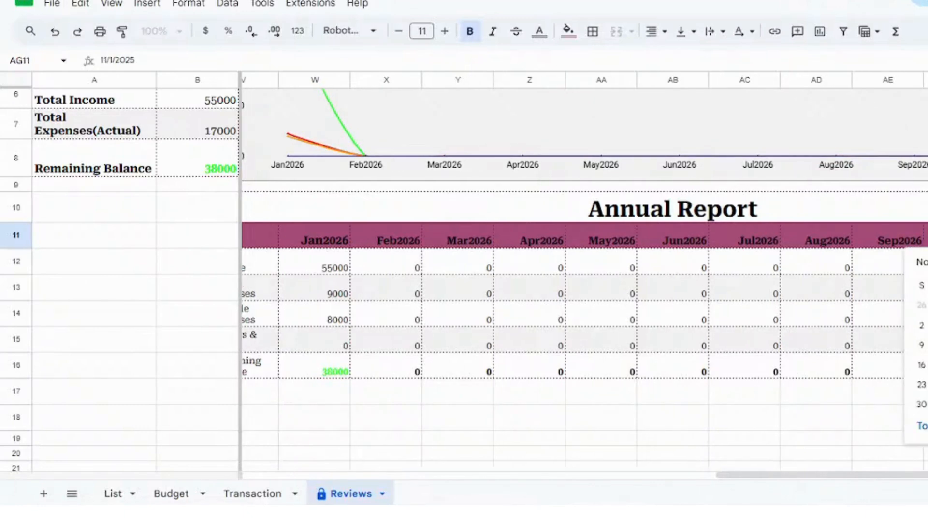
click(927, 262)
click(927, 262)
click(927, 262)
click(927, 262)
click(927, 262)
click(927, 262)
click(927, 262)
click(927, 261)
click(927, 262)
click(927, 262)
click(927, 262)
click(927, 262)
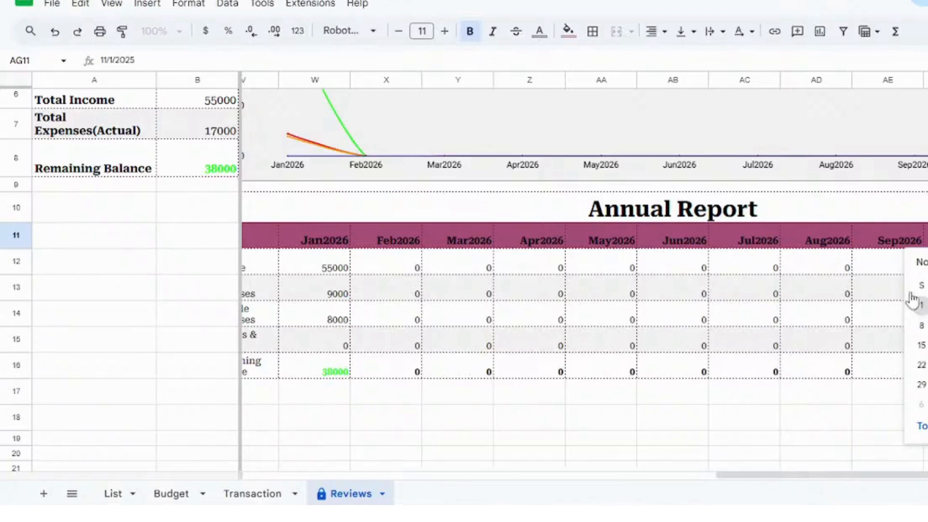
click(919, 308)
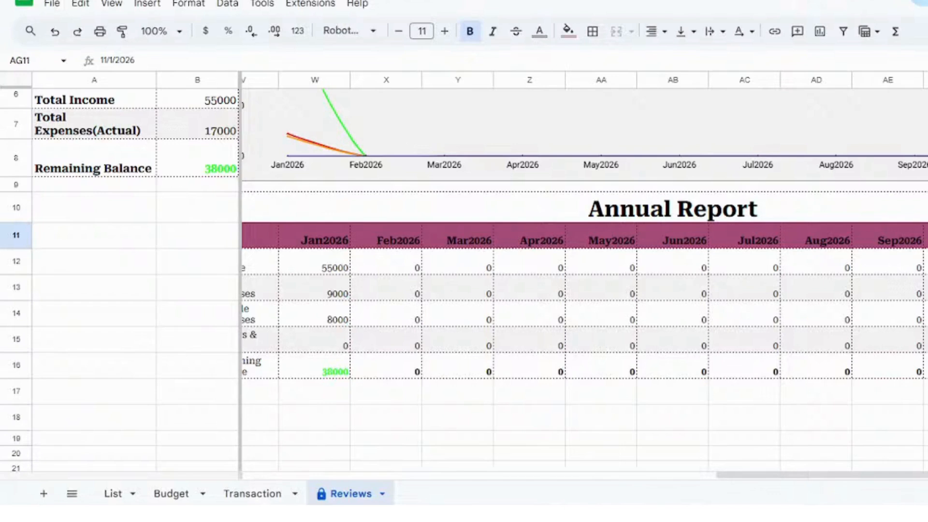
Set the Annual Report's December heading in cell AH11 to the date 12/1/2026
key(Right)
key(Right)
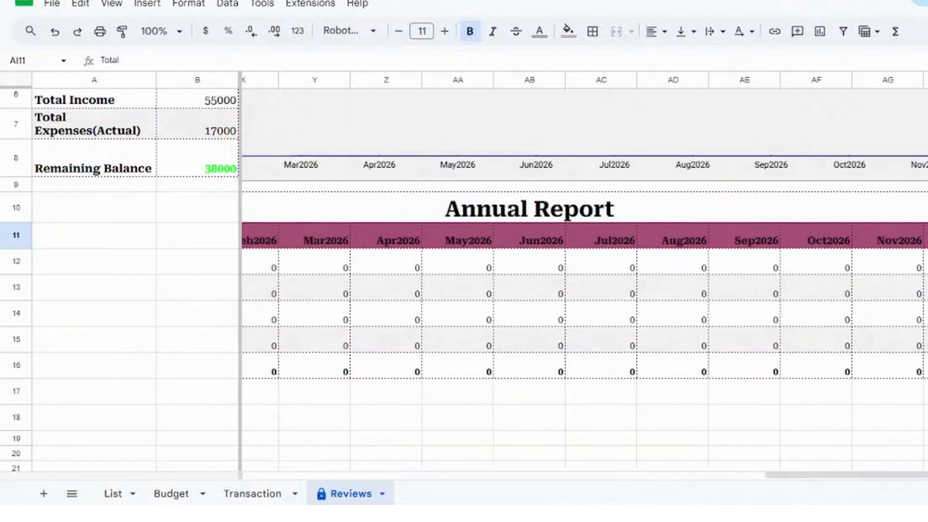
key(Left)
key(Return)
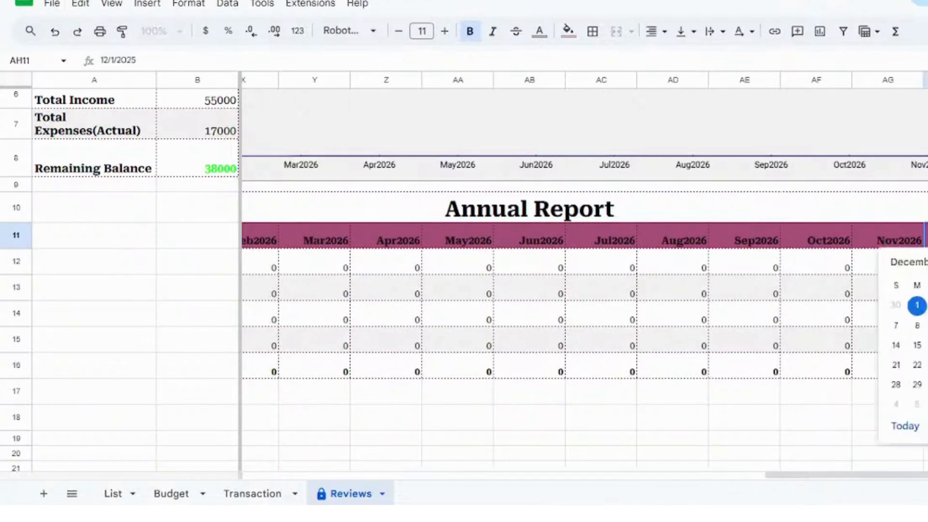
click(927, 262)
click(927, 262)
click(927, 262)
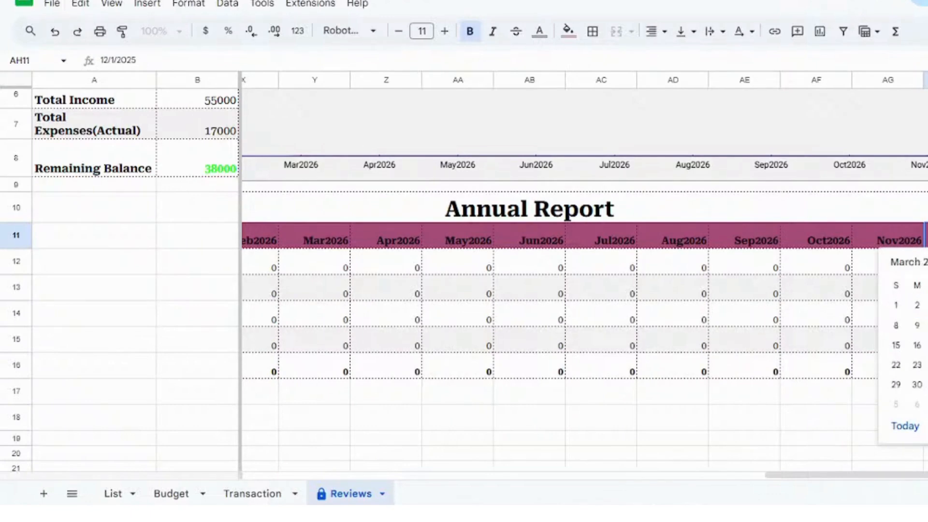
click(927, 262)
click(927, 262)
click(927, 262)
click(927, 262)
click(927, 262)
click(927, 262)
click(927, 262)
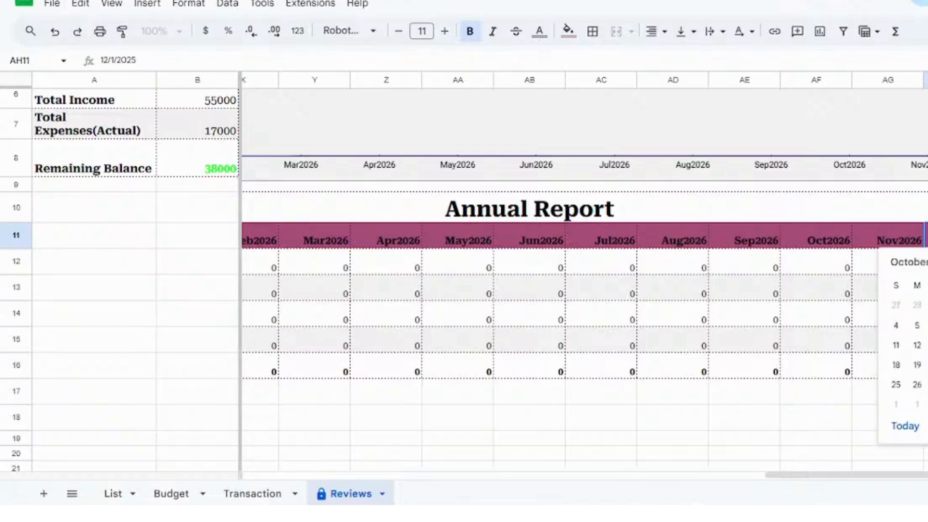
click(927, 262)
click(927, 262)
click(927, 262)
click(927, 262)
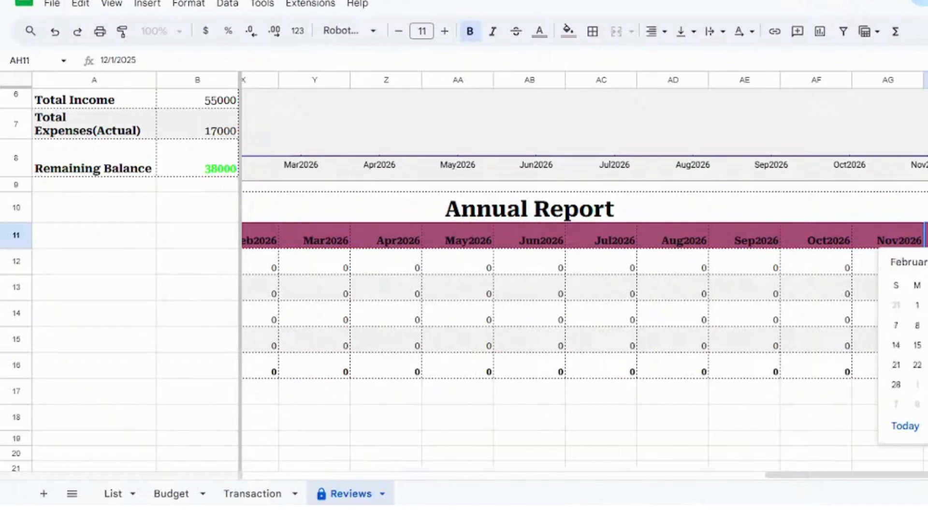
click(927, 262)
click(927, 262)
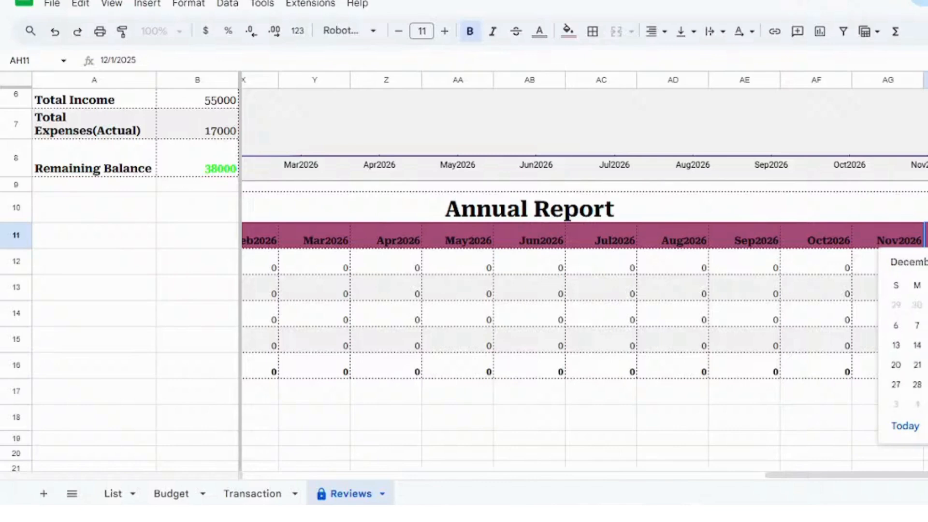
click(927, 262)
click(927, 262)
click(927, 305)
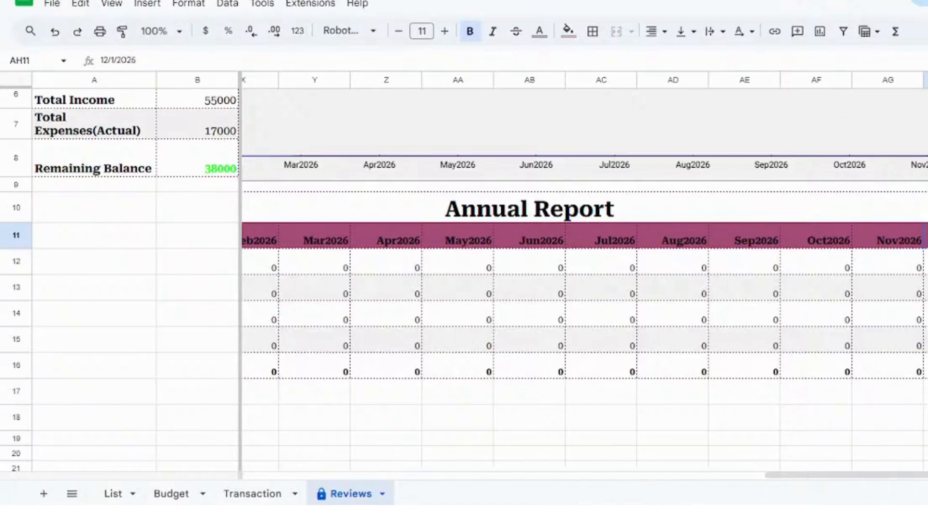
click(926, 438)
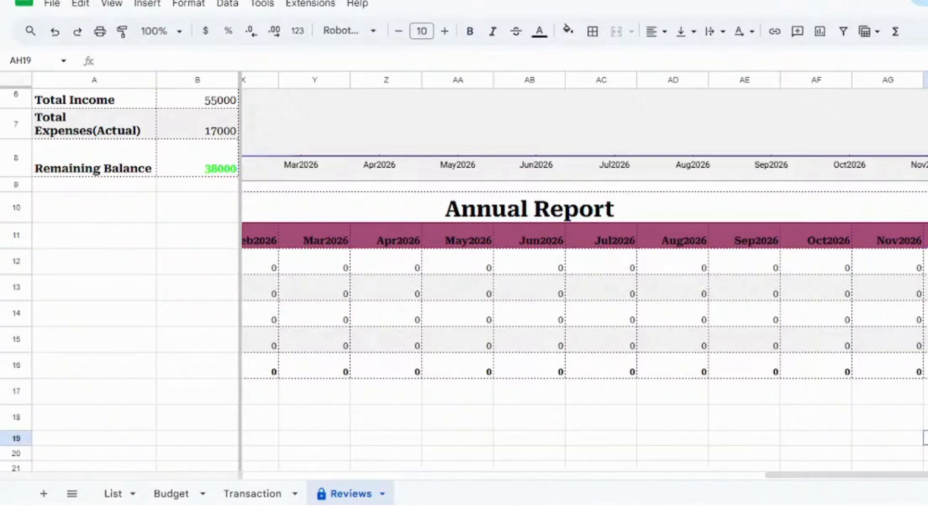
Set the month of the Reviews sheet in cell B1 to the date 10/1/2025
scroll(584, 278, up, 3)
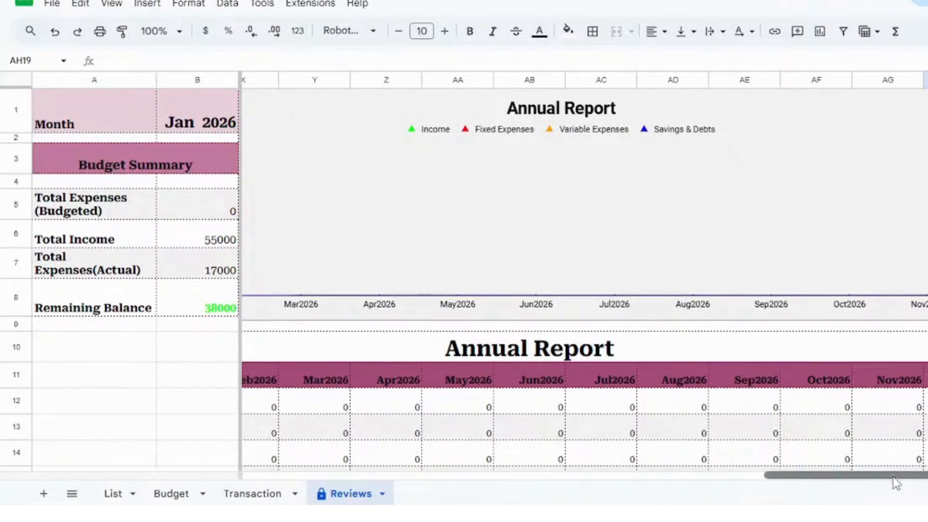
drag(893, 473, 822, 482)
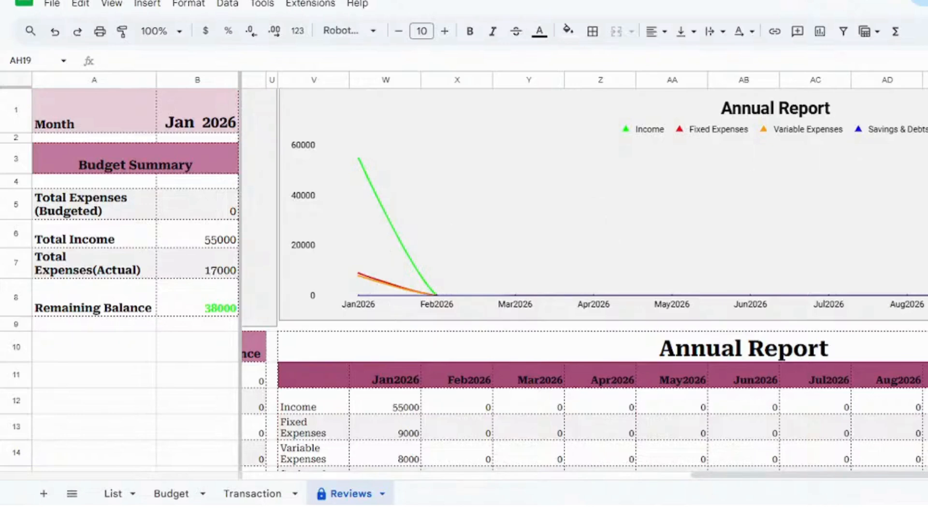
scroll(517, 275, down, 3)
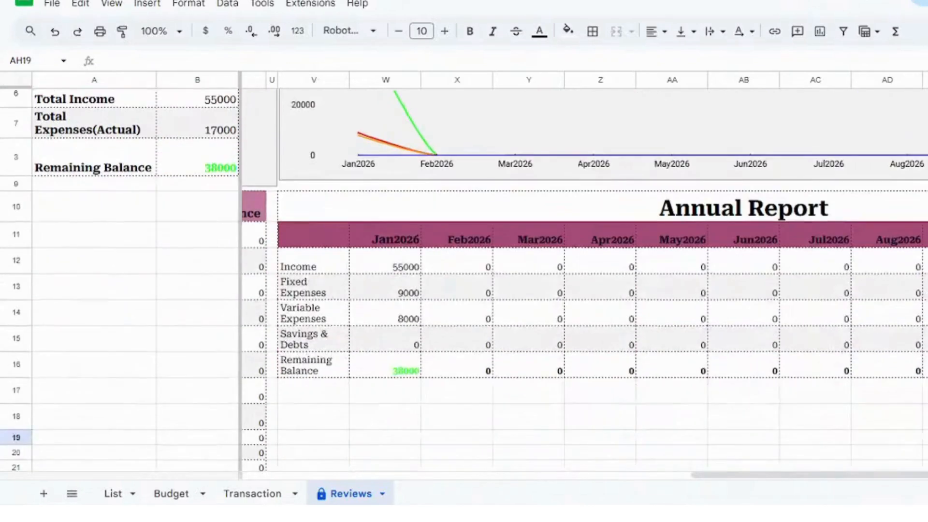
scroll(518, 274, up, 3)
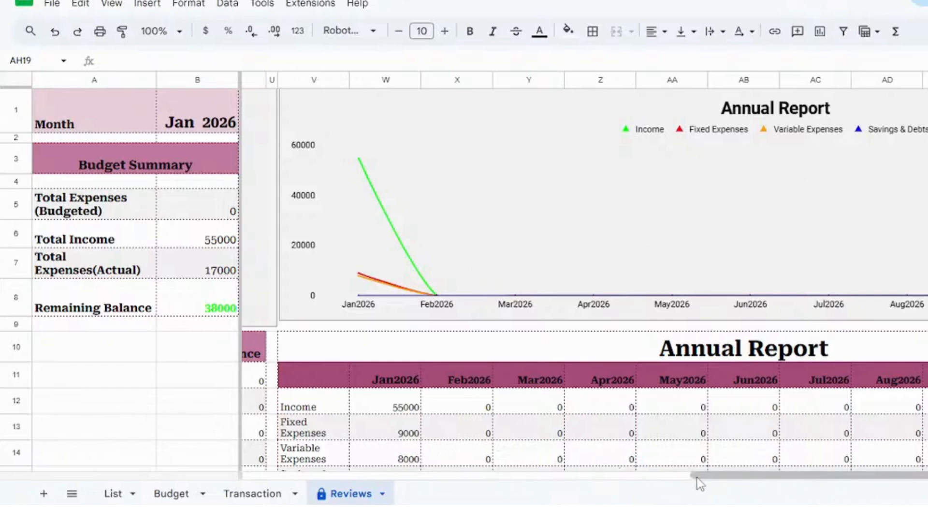
drag(703, 482, 265, 458)
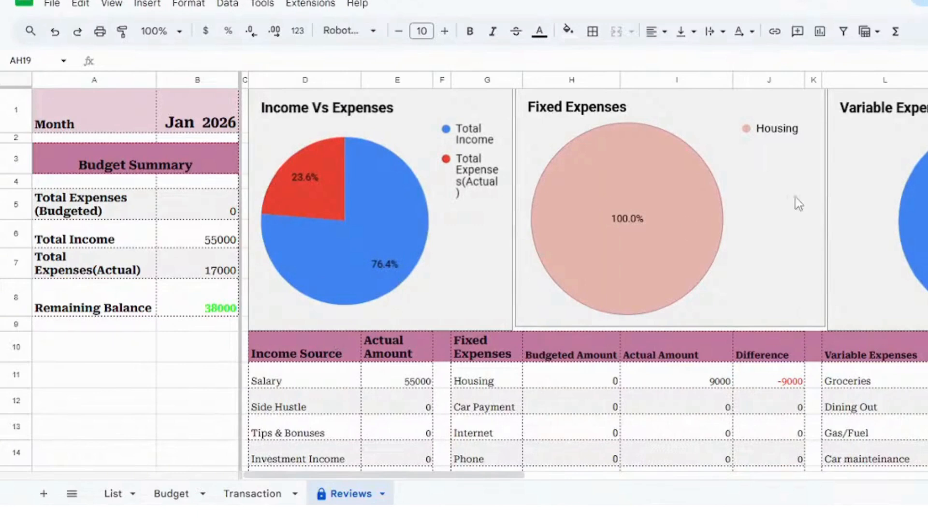
double_click(216, 127)
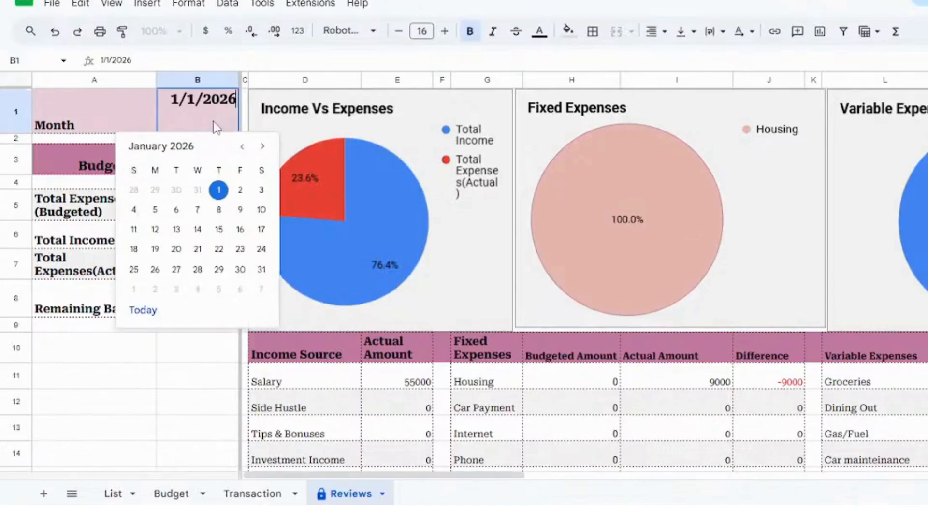
click(243, 147)
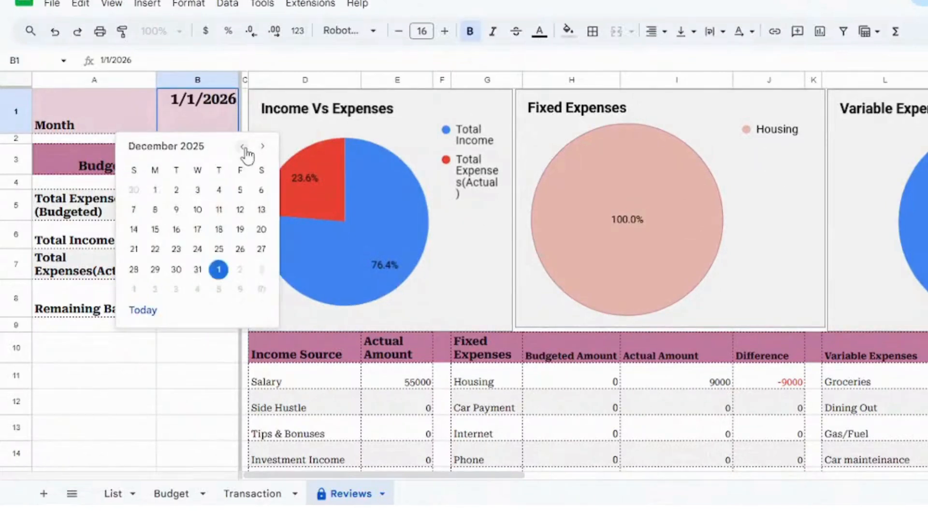
click(244, 148)
click(243, 148)
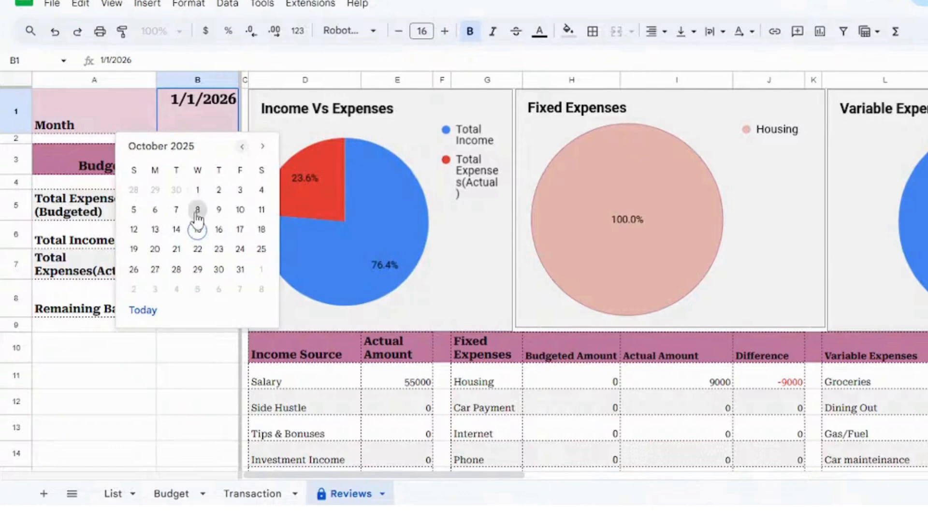
click(197, 190)
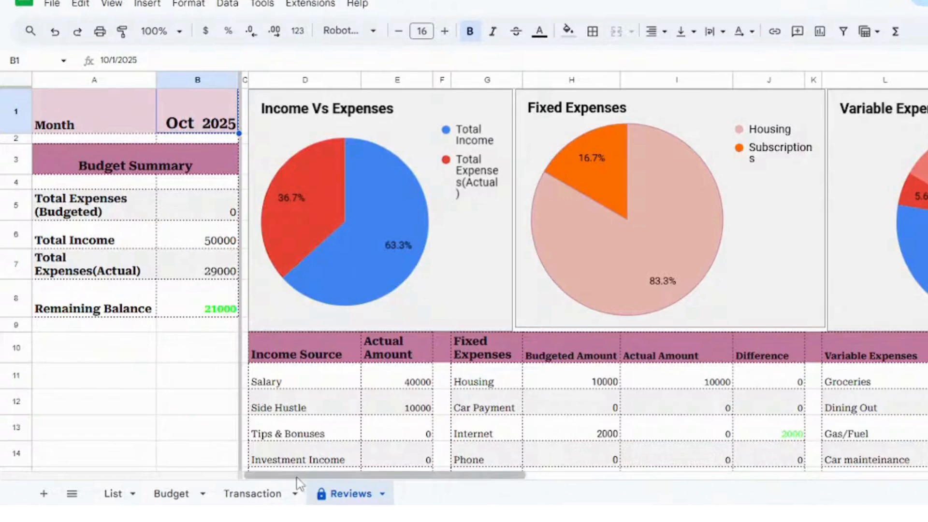
drag(296, 477, 414, 491)
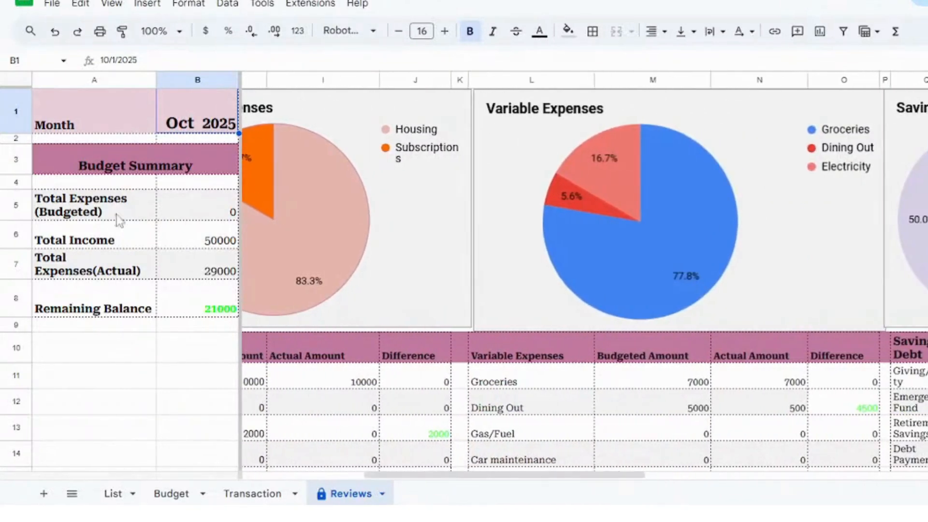
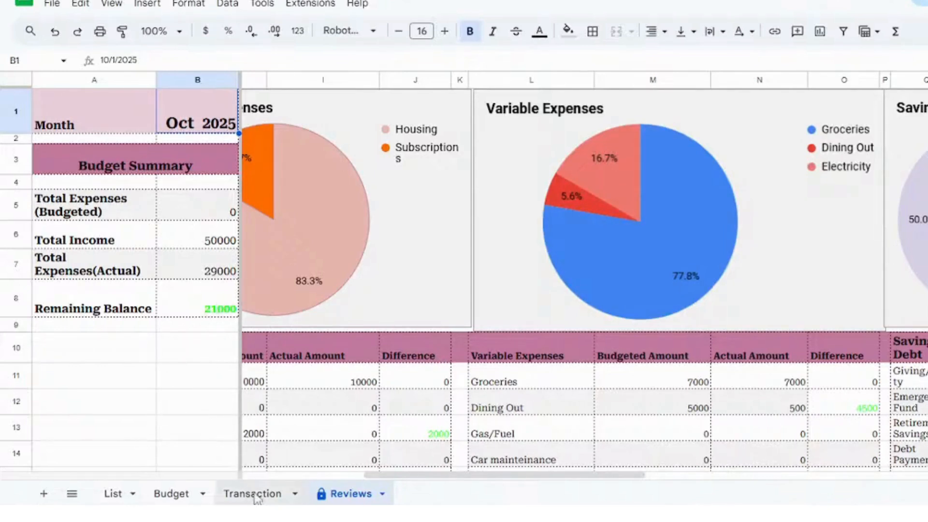
Enter the date 10/15/2025 in cell A16, the first empty row of the Transaction sheet
click(253, 495)
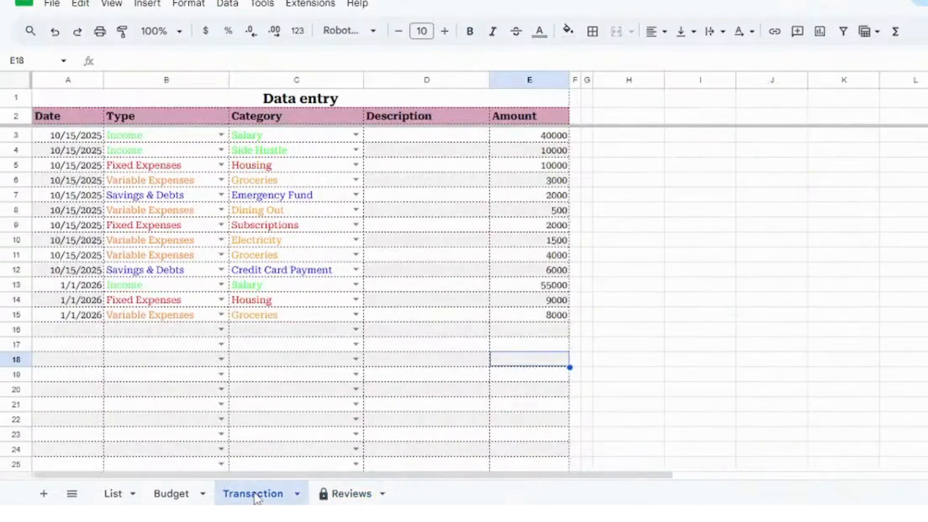
click(83, 332)
click(81, 329)
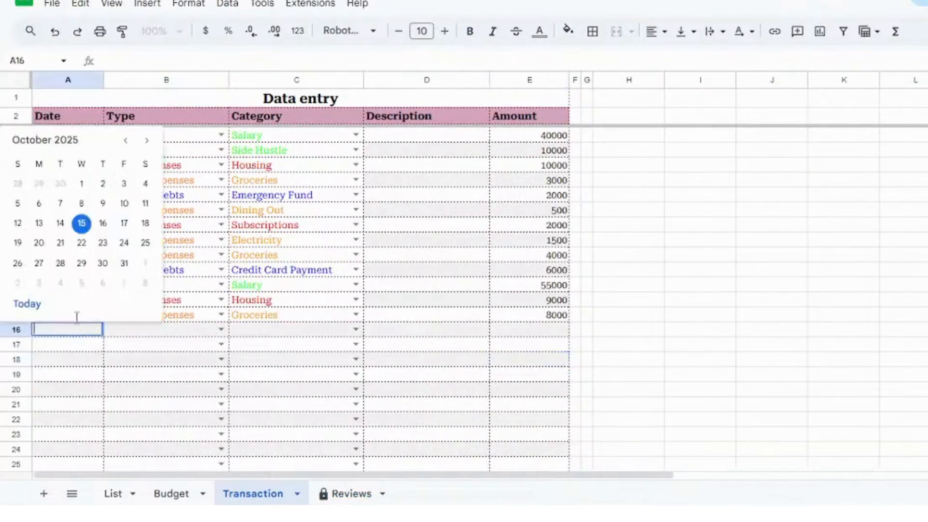
click(82, 225)
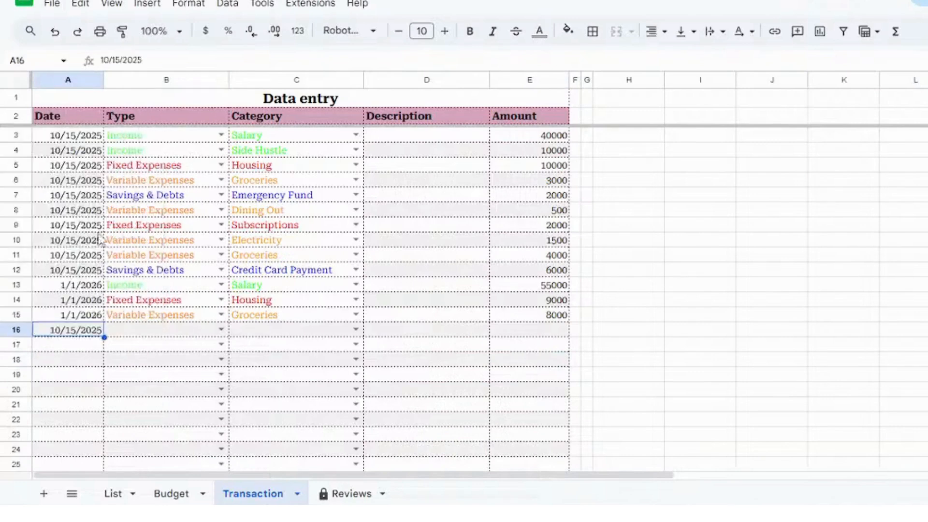
Set the type of the row 16 transaction to Savings & Debts and its category to Emergency Fund
click(222, 329)
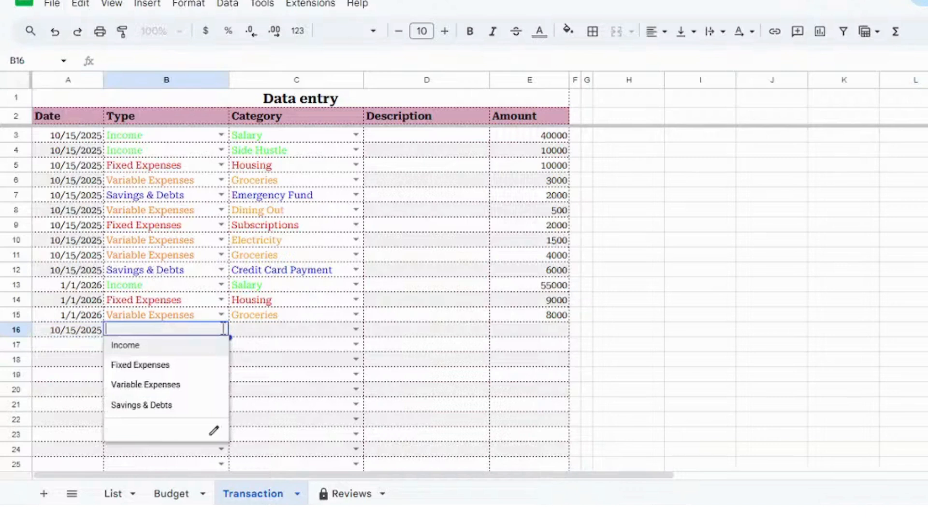
click(144, 406)
click(356, 329)
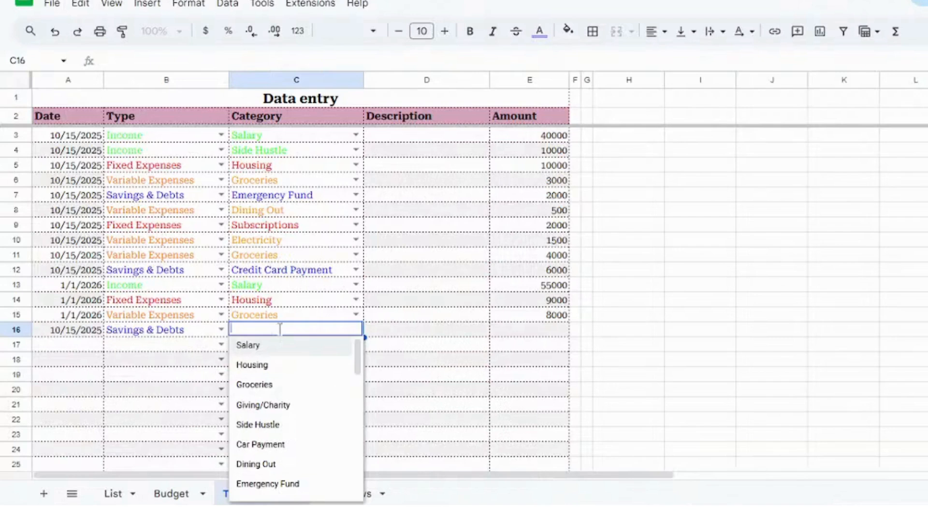
text(eme)
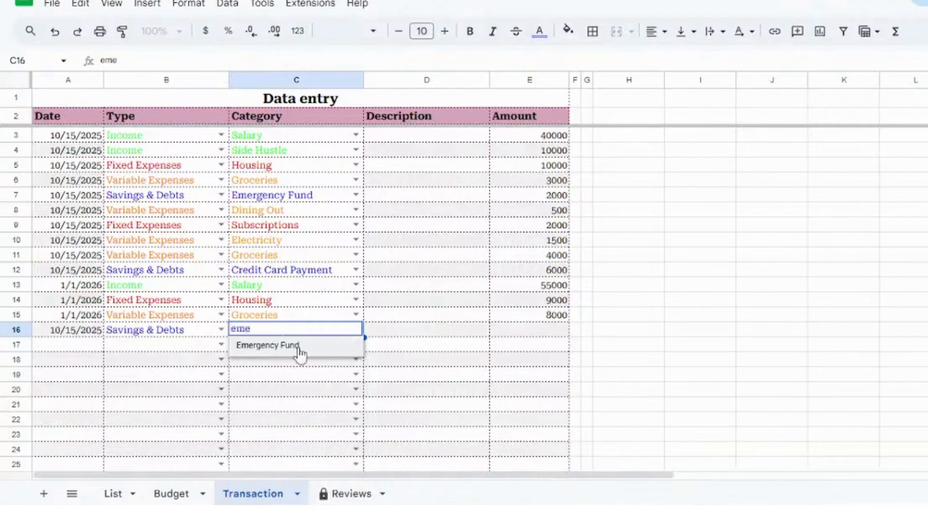
click(299, 353)
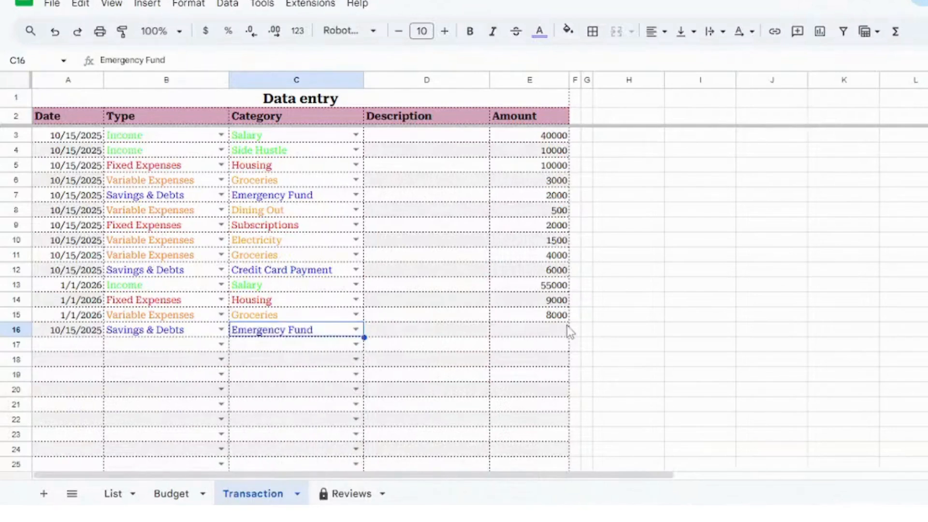
Enter the amount 21000 in cell E16 for the October Emergency Fund transaction
click(555, 328)
text(21)
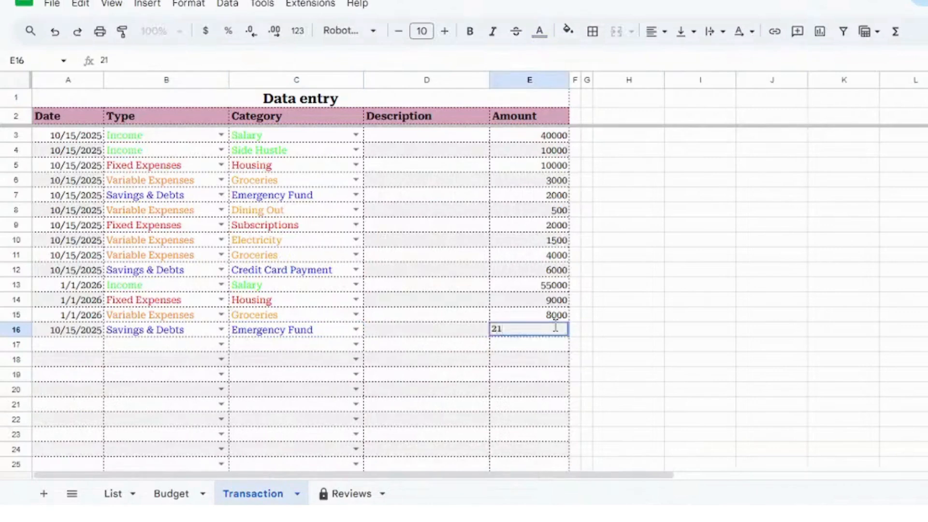
text(000)
click(507, 393)
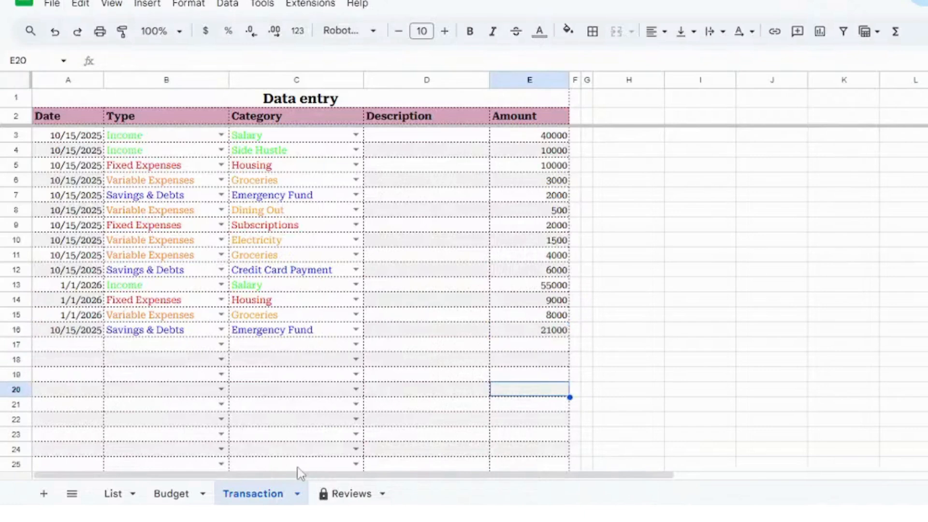
Check the October 2025 budget summary on the Reviews sheet and the Emergency Fund's budgeted, actual and difference amounts
click(346, 498)
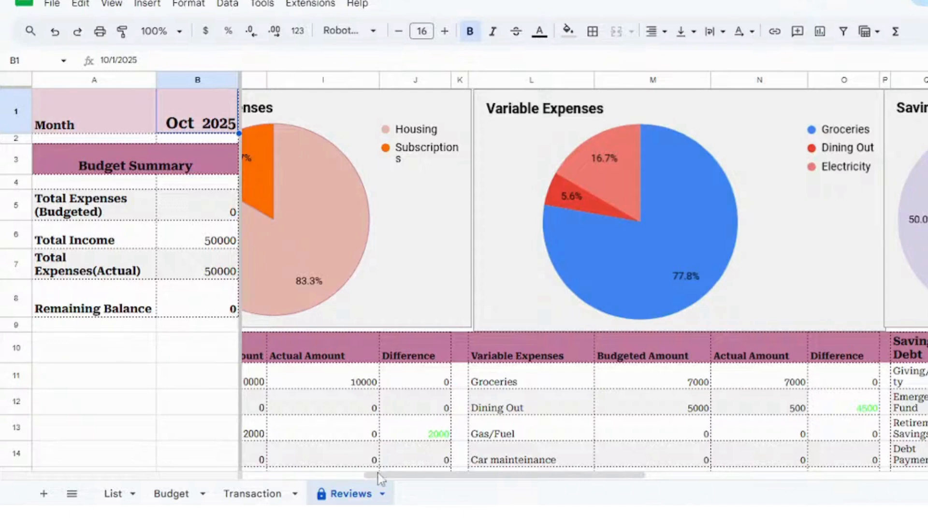
drag(378, 474, 250, 474)
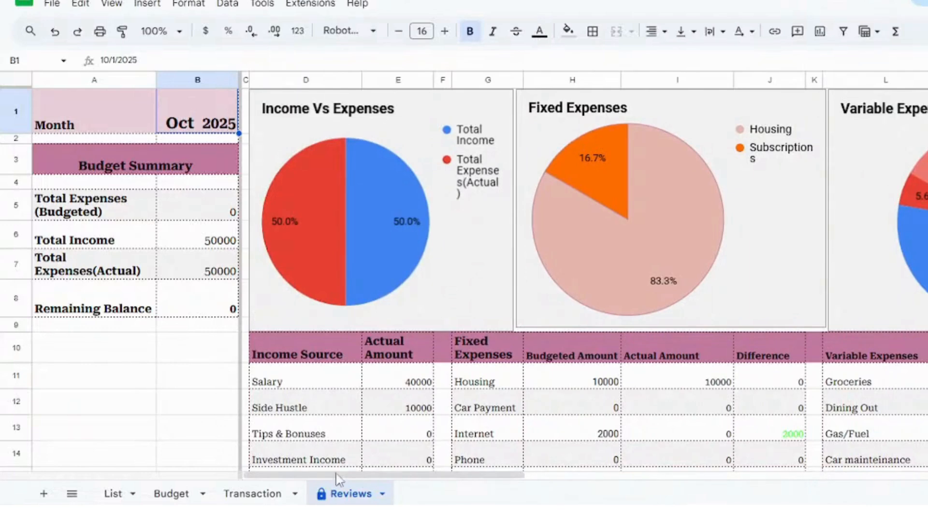
drag(337, 480, 569, 480)
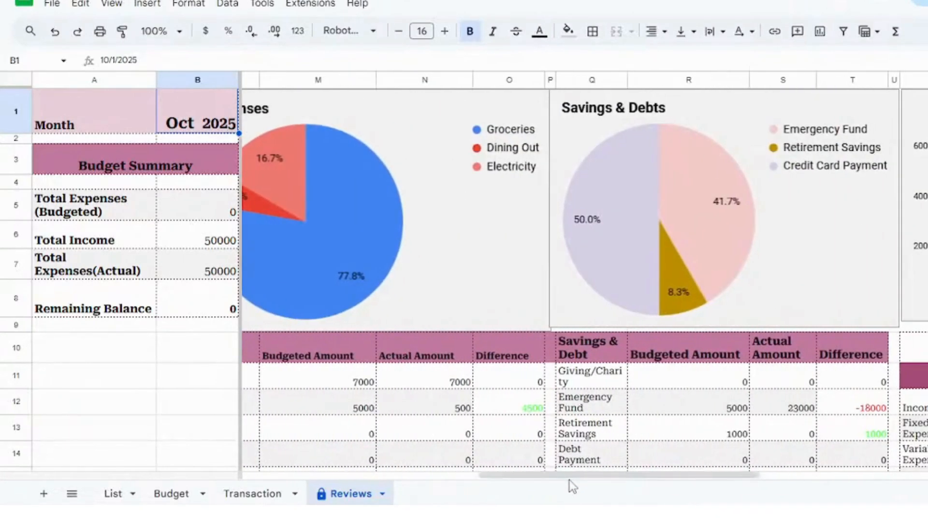
click(876, 408)
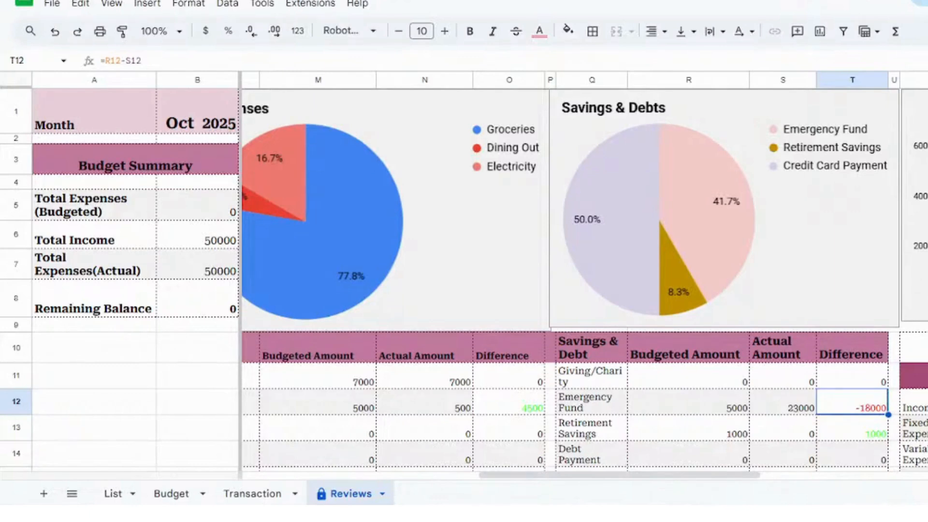
scroll(580, 280, down, 3)
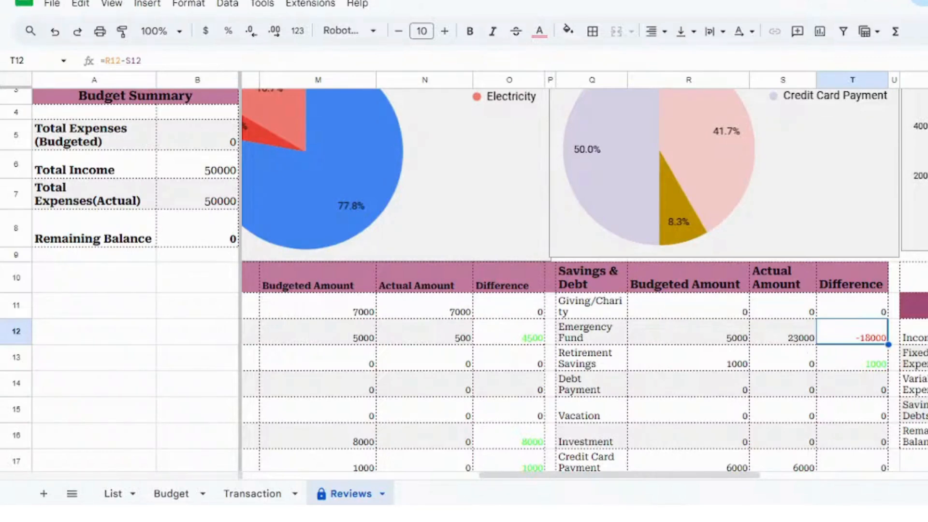
scroll(464, 280, up, 2)
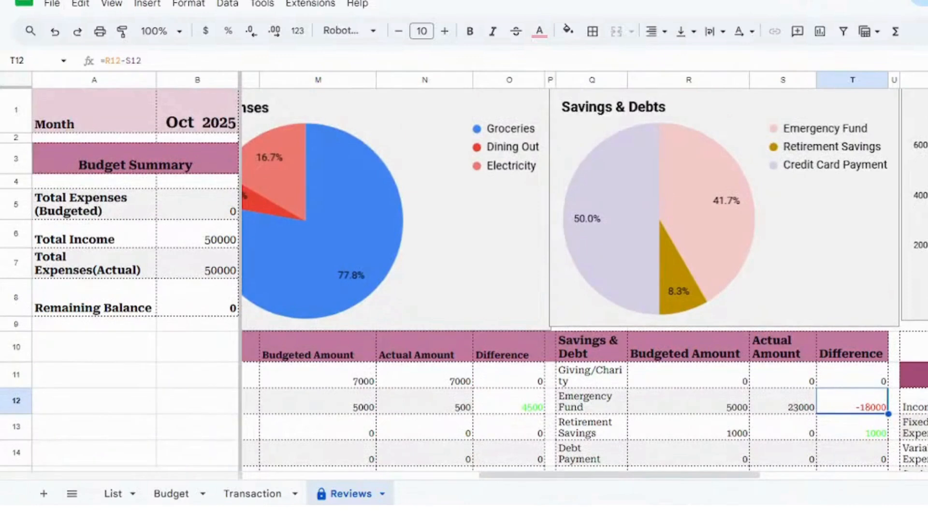
scroll(464, 281, down, 3)
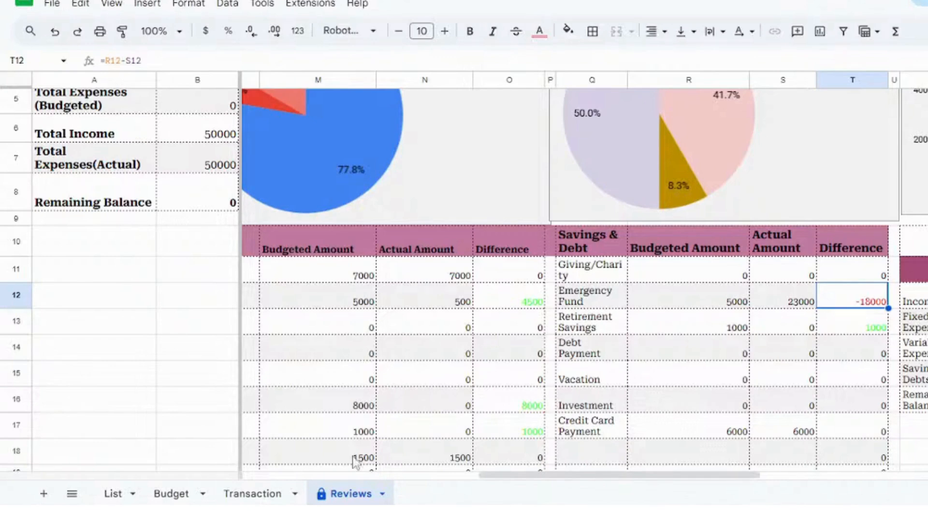
Look through the Budget, Transaction and List sheets of the tracker and return to Reviews
click(186, 493)
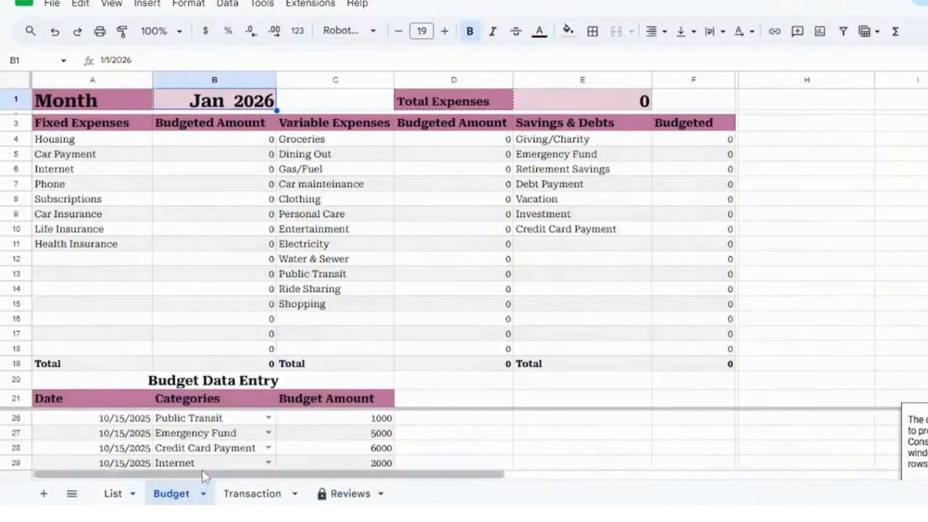
click(253, 494)
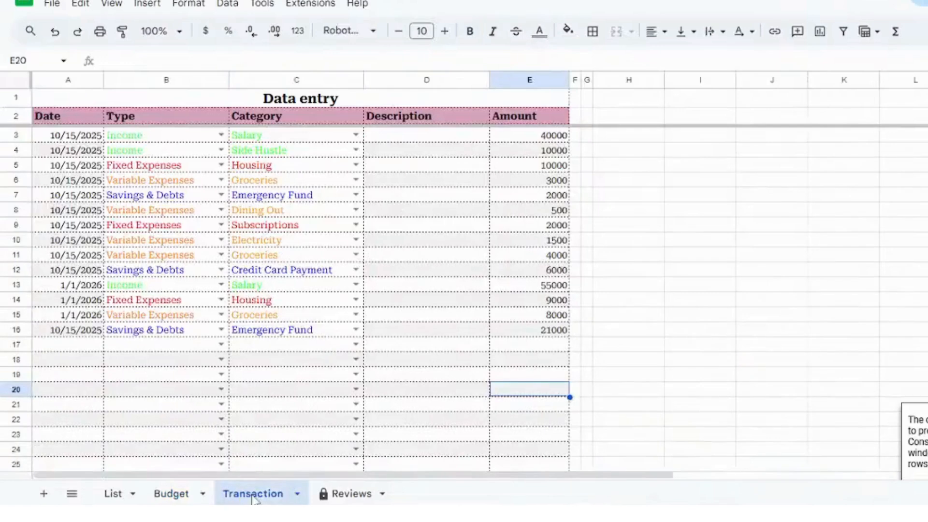
click(164, 494)
click(114, 494)
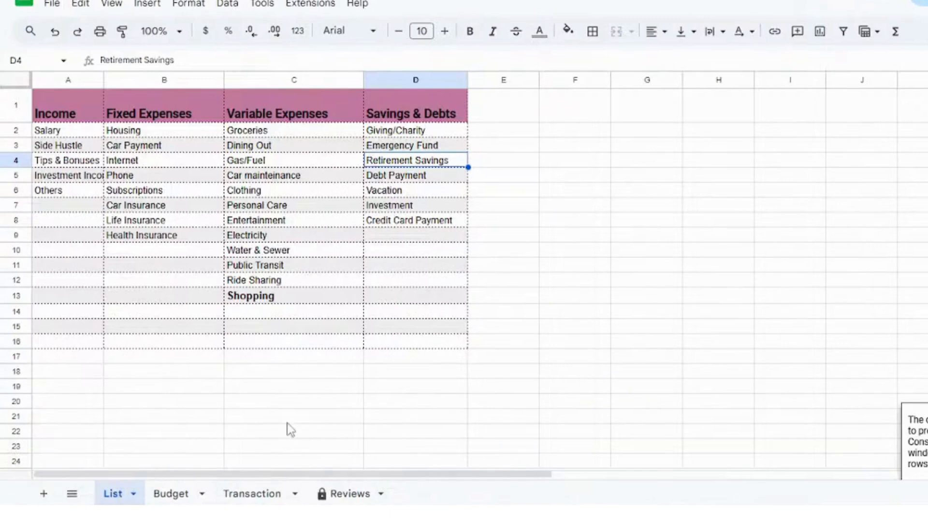
click(184, 495)
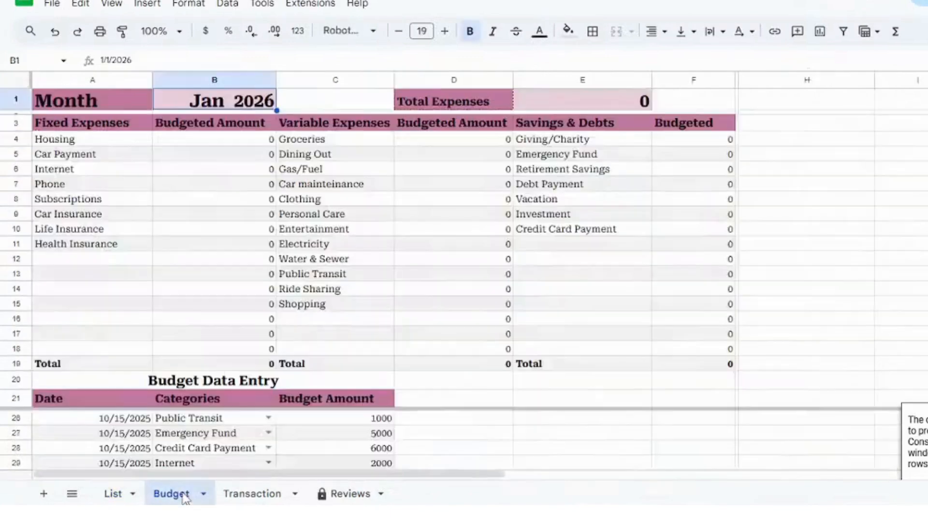
click(239, 495)
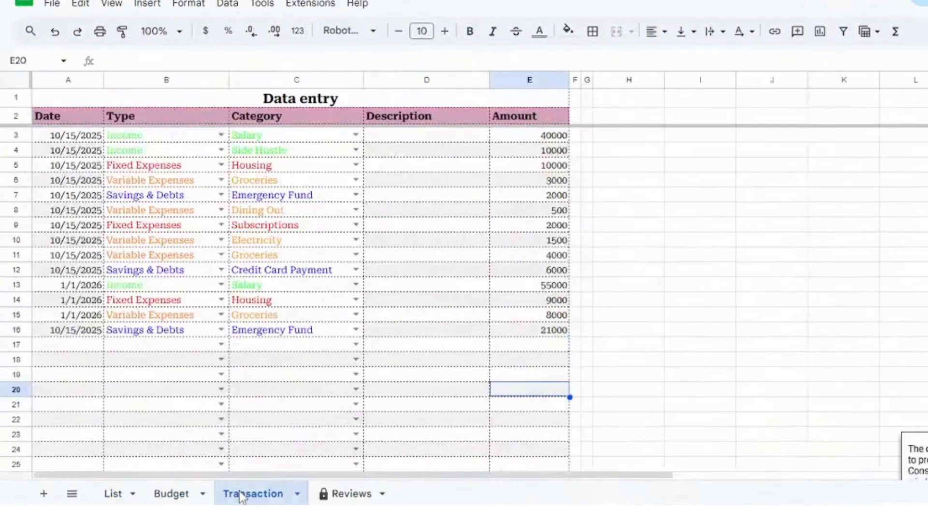
click(352, 494)
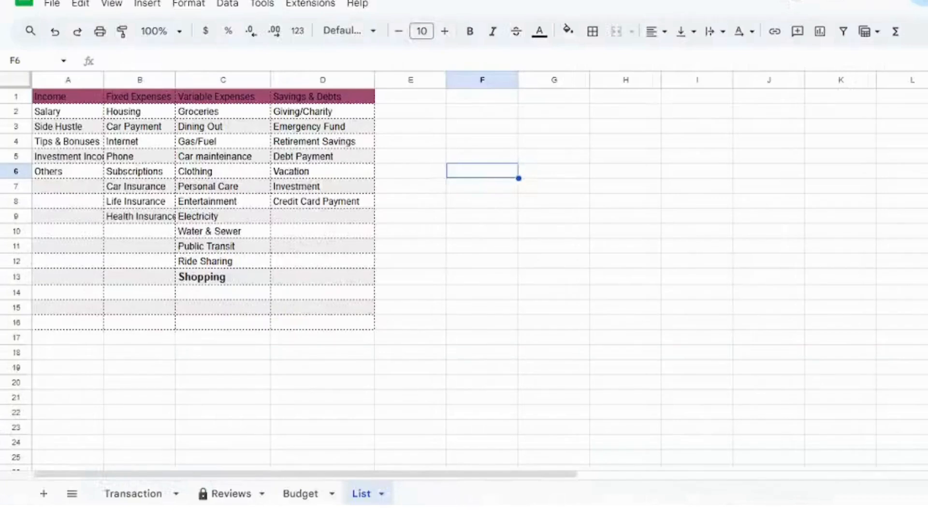
Examine the Reviews sheet and all 2025 entries on the Transaction sheet in the other, fully filled-in budget spreadsheet
click(229, 495)
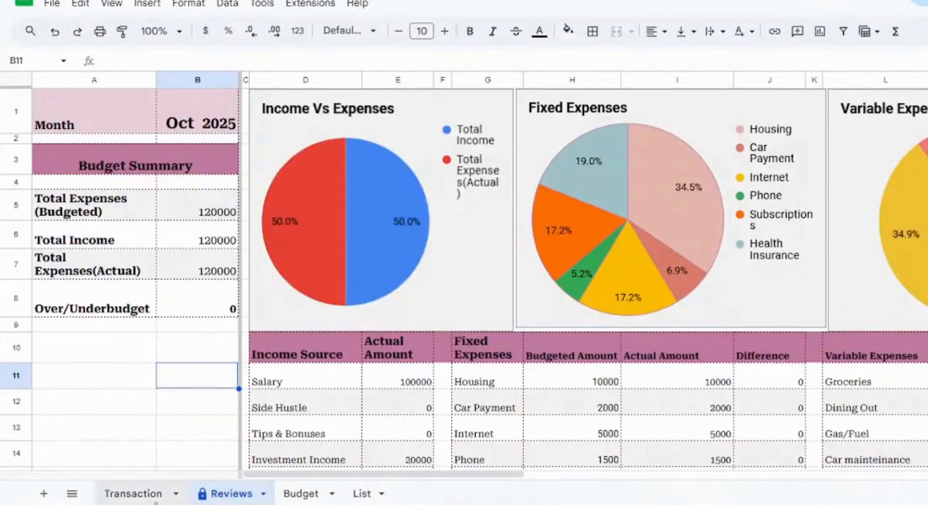
click(152, 494)
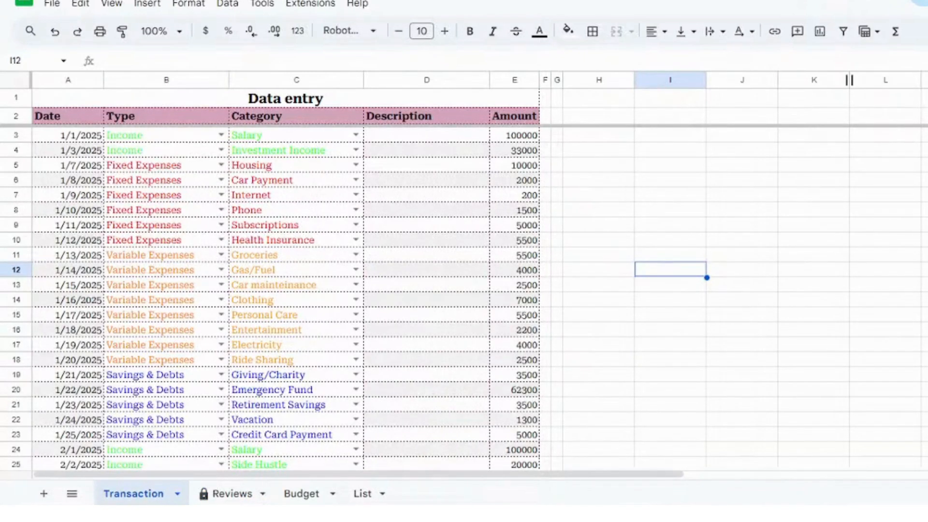
scroll(849, 80, down, 5)
scroll(849, 80, up, 5)
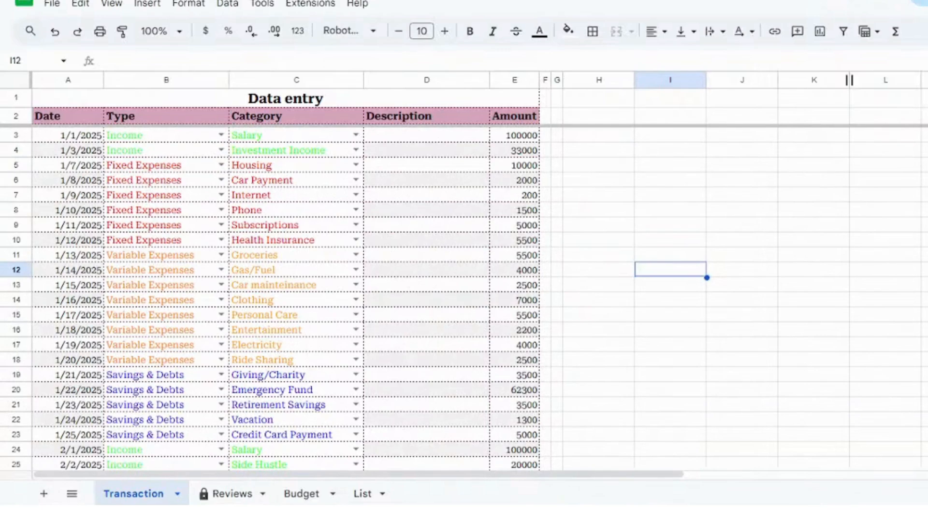
scroll(849, 80, down, 20)
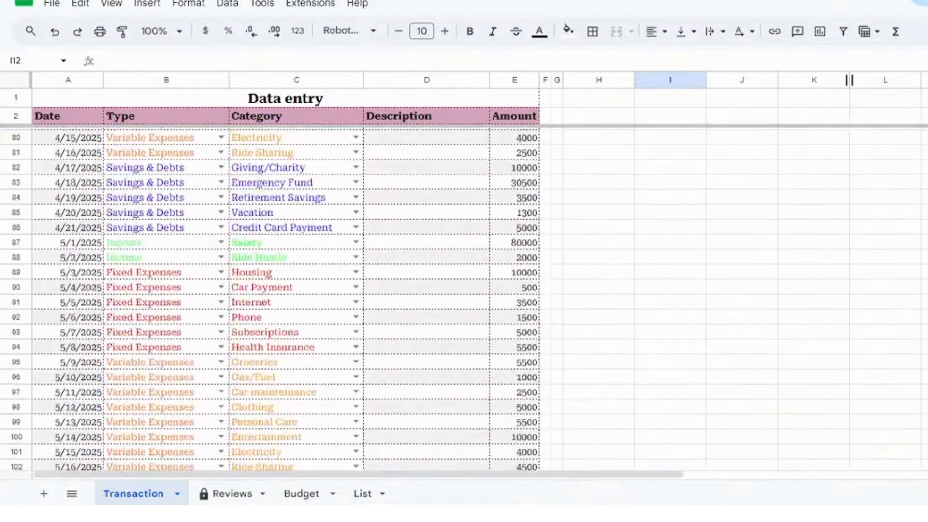
scroll(850, 80, down, 20)
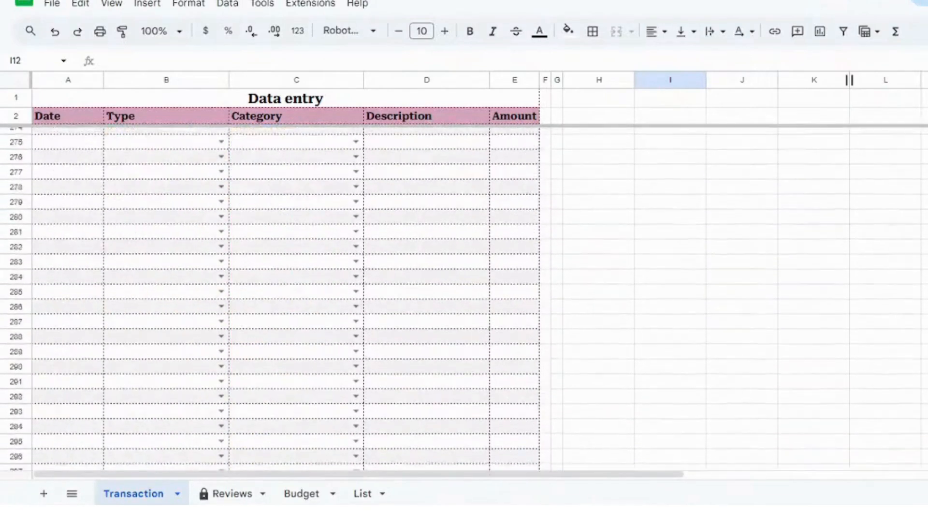
scroll(849, 79, up, 15)
scroll(849, 79, down, 4)
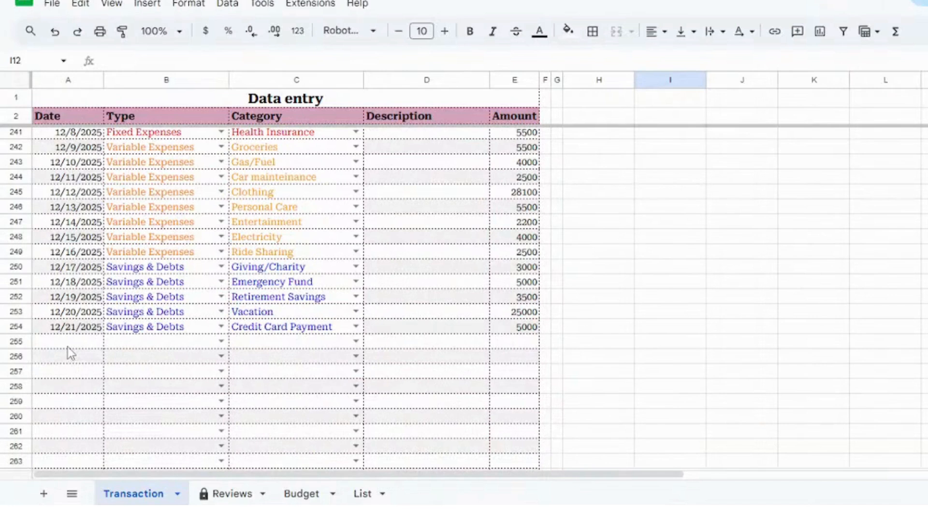
click(15, 327)
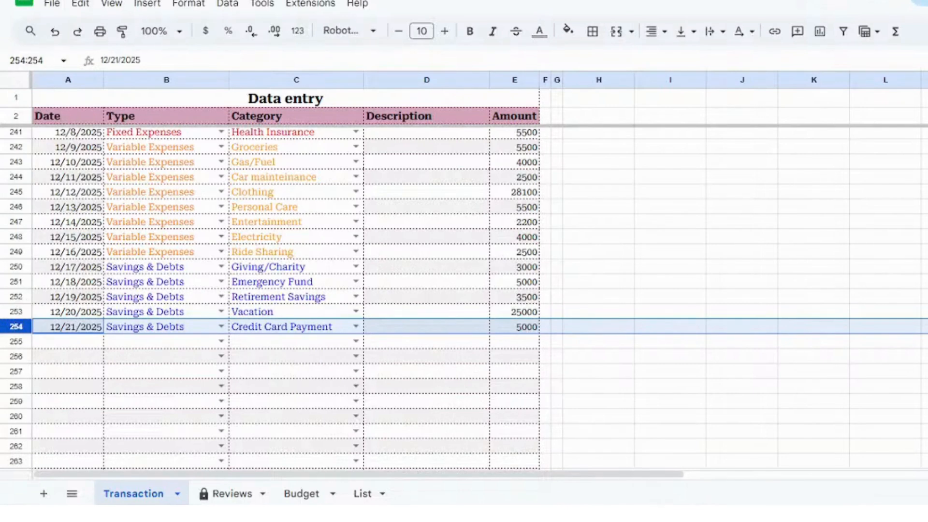
scroll(464, 300, up, 20)
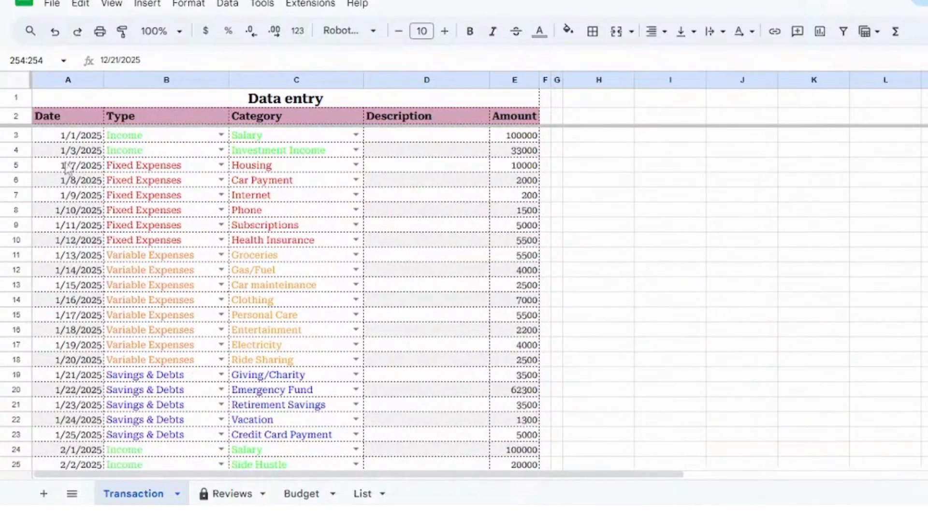
Move the 1/1/2025 Salary row below the 1/3/2025 Investment Income row on the Transaction sheet
click(10, 136)
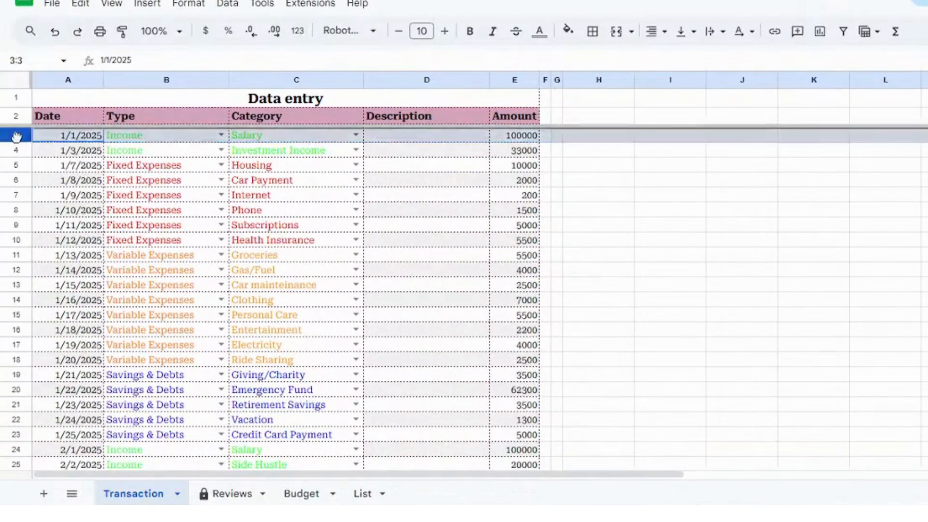
mouse_move(11, 135)
mouse_down()
mouse_move(14, 161)
mouse_move(15, 138)
mouse_up()
click(578, 270)
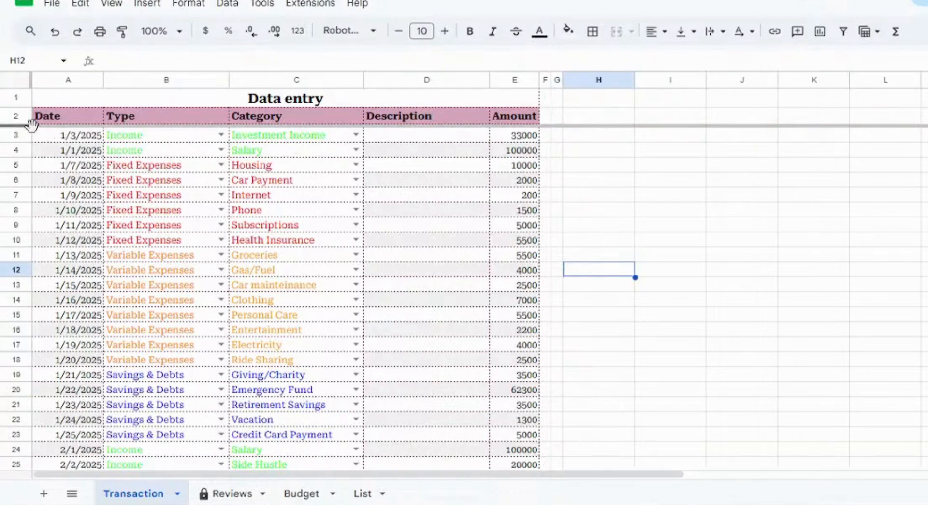
click(19, 133)
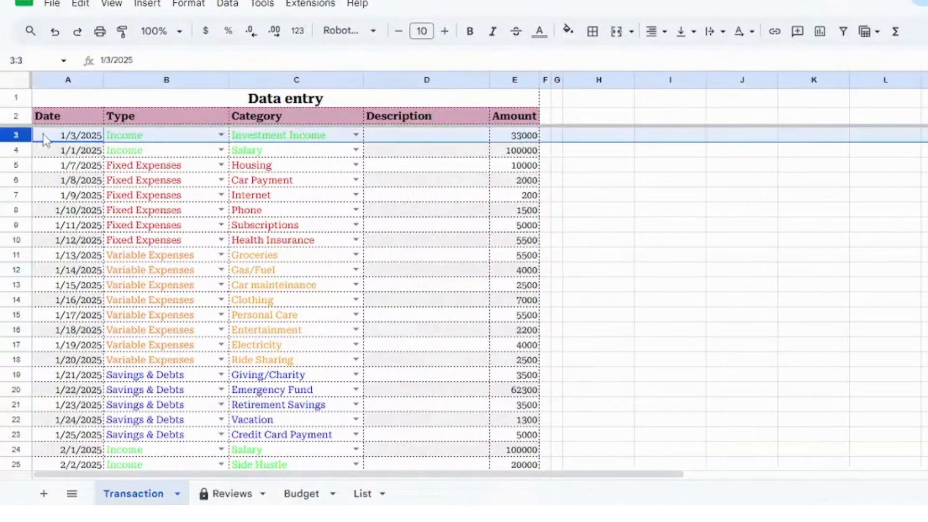
drag(46, 139, 891, 497)
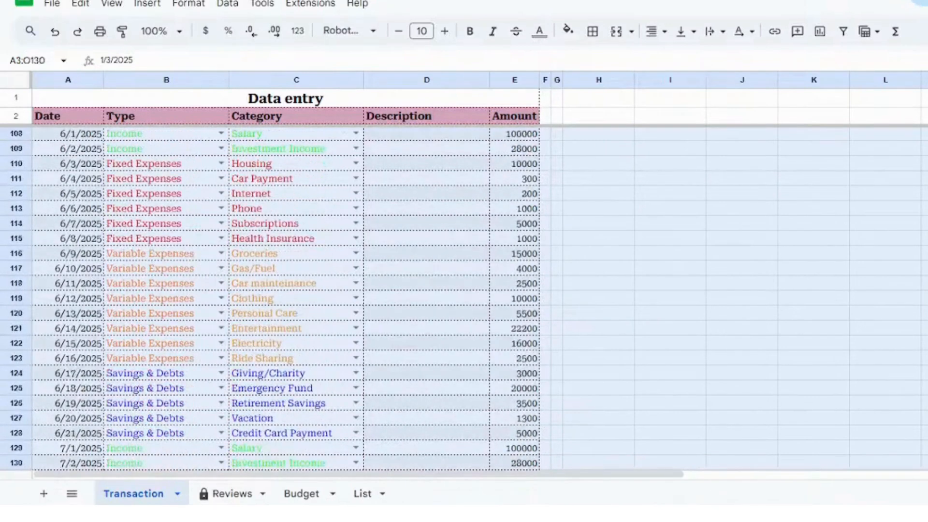
right_click(359, 345)
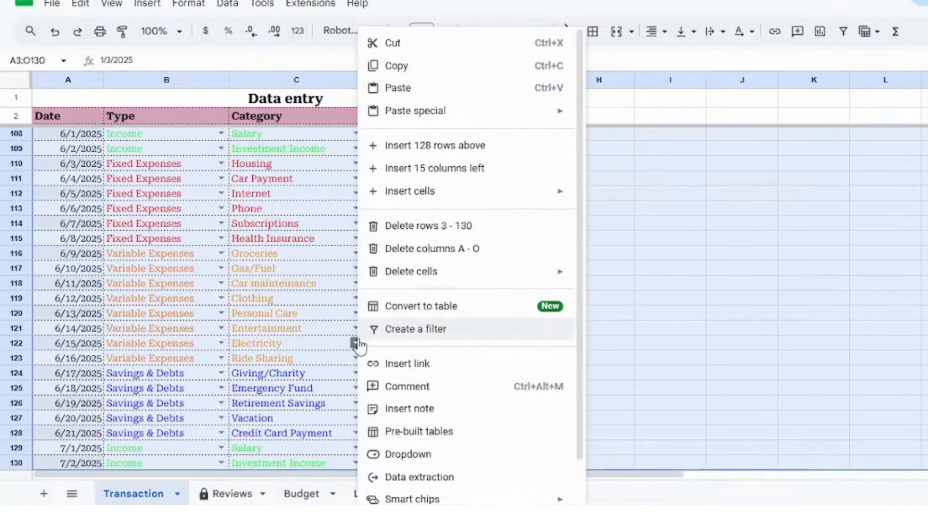
click(306, 223)
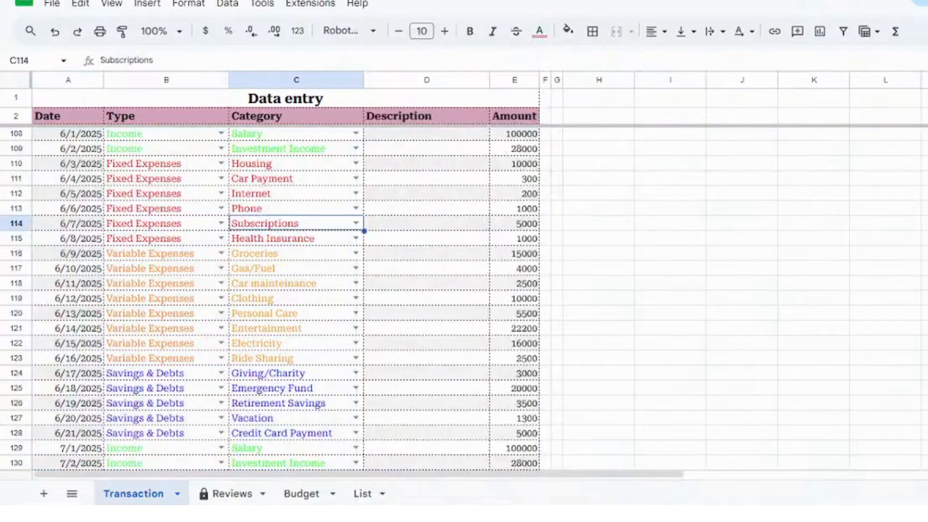
scroll(464, 299, up, 20)
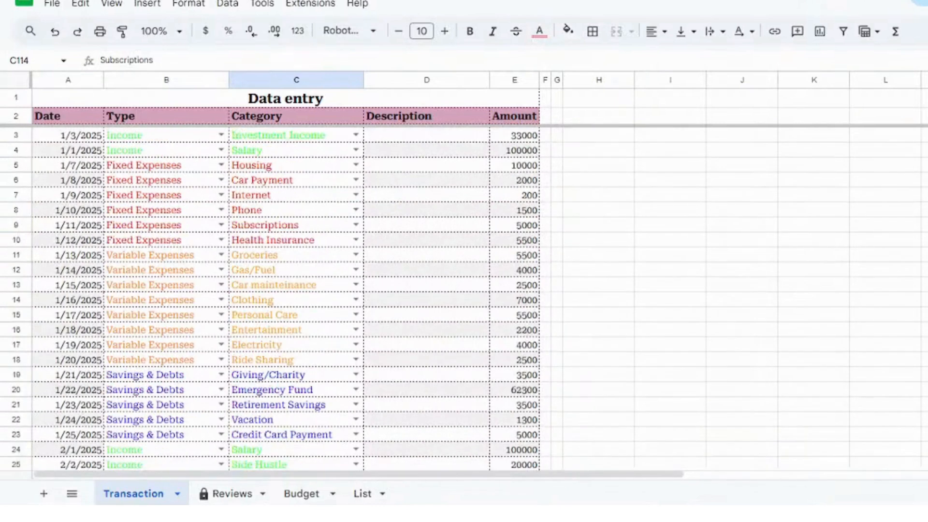
click(15, 136)
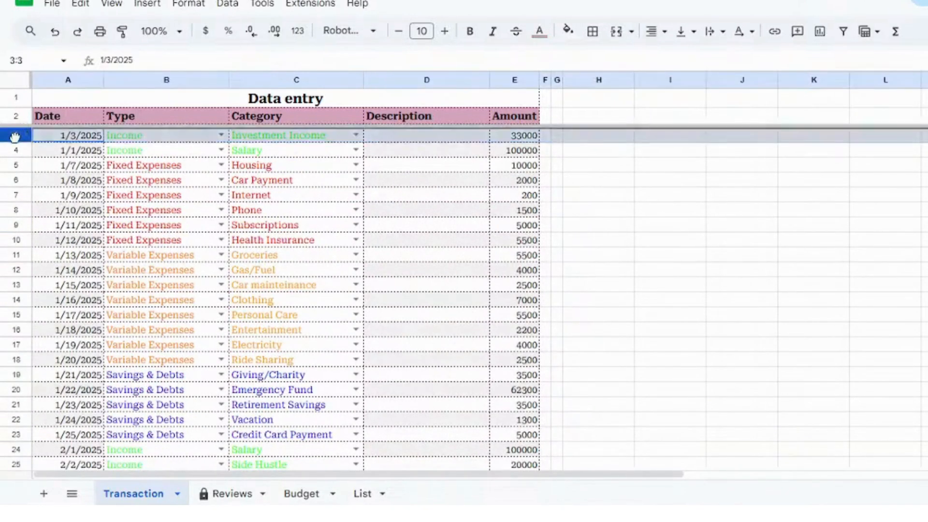
drag(15, 137, 124, 181)
click(10, 137)
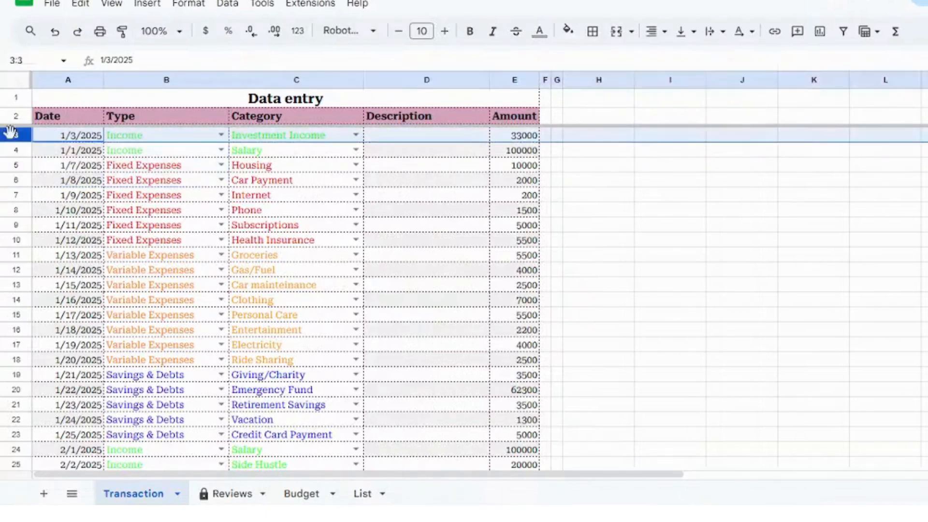
right_click(12, 139)
click(483, 285)
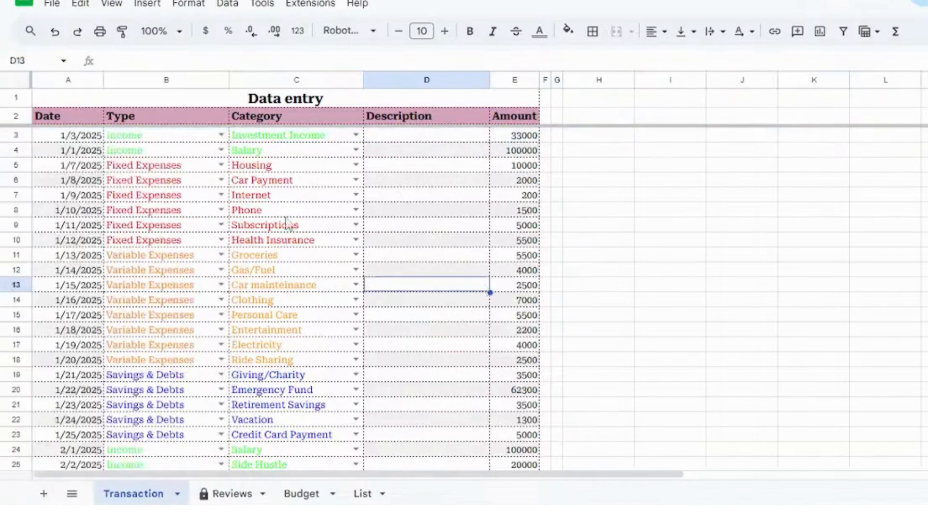
Hide the 1/3/2025 Investment Income row on the Transaction sheet, and unhide it
click(18, 136)
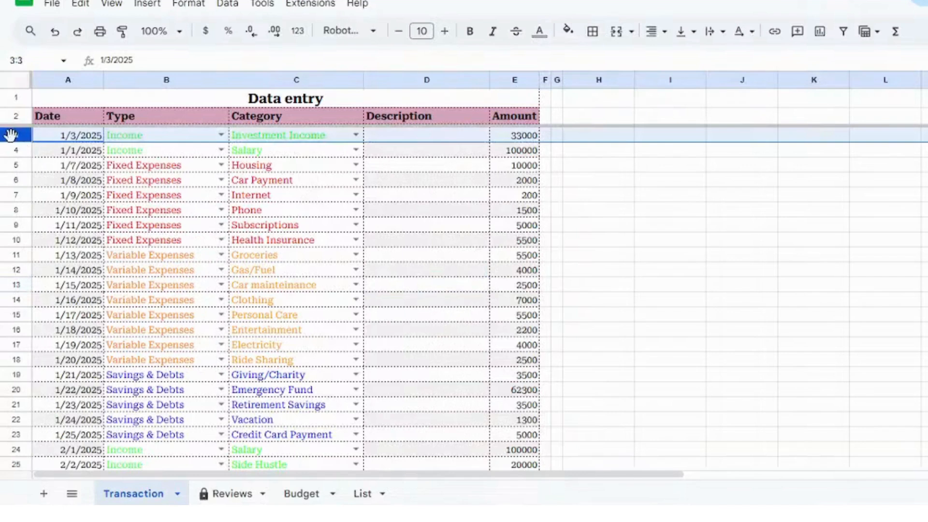
drag(11, 136, 40, 141)
right_click(10, 138)
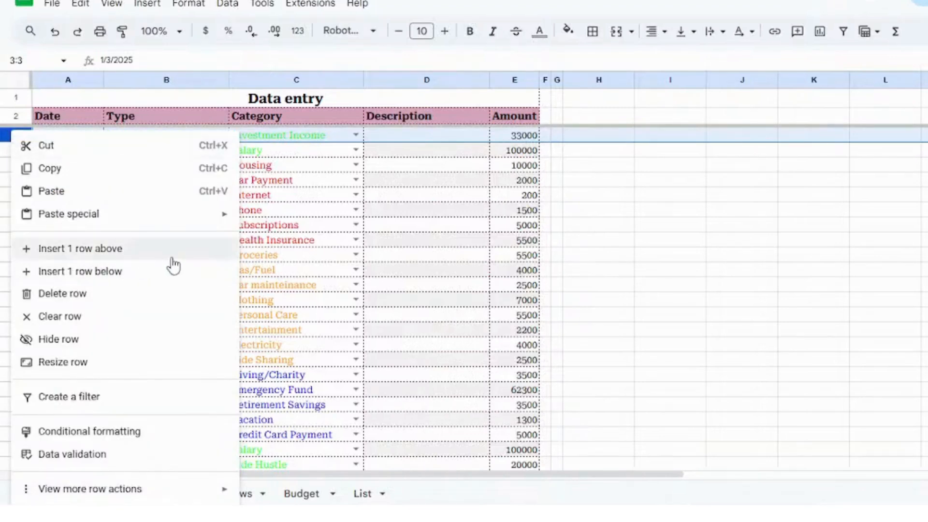
click(87, 340)
click(399, 139)
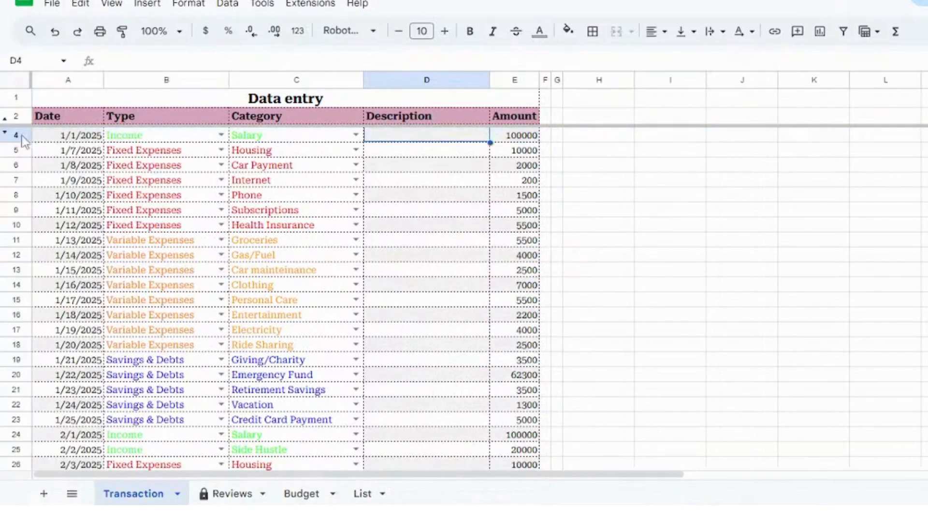
click(5, 133)
Hide rows 3 to 176 on the Transaction sheet
drag(11, 136, 42, 493)
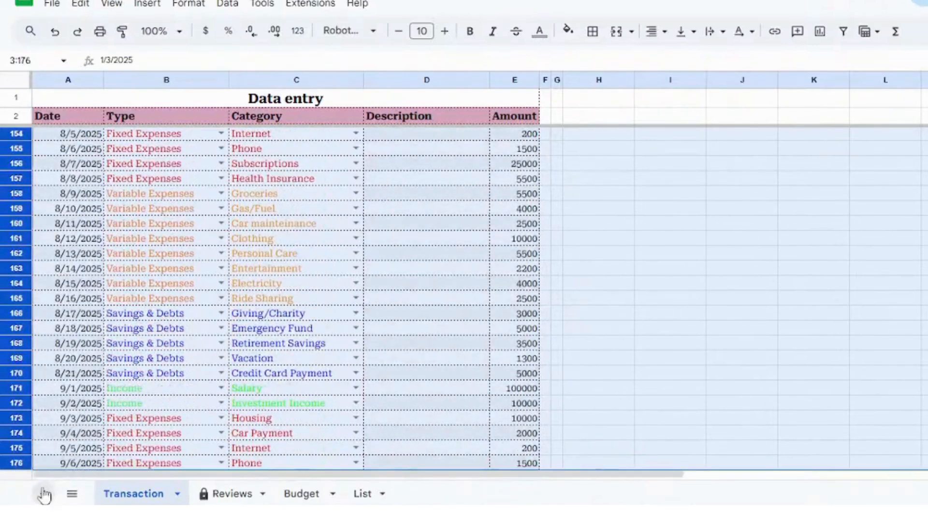
right_click(17, 438)
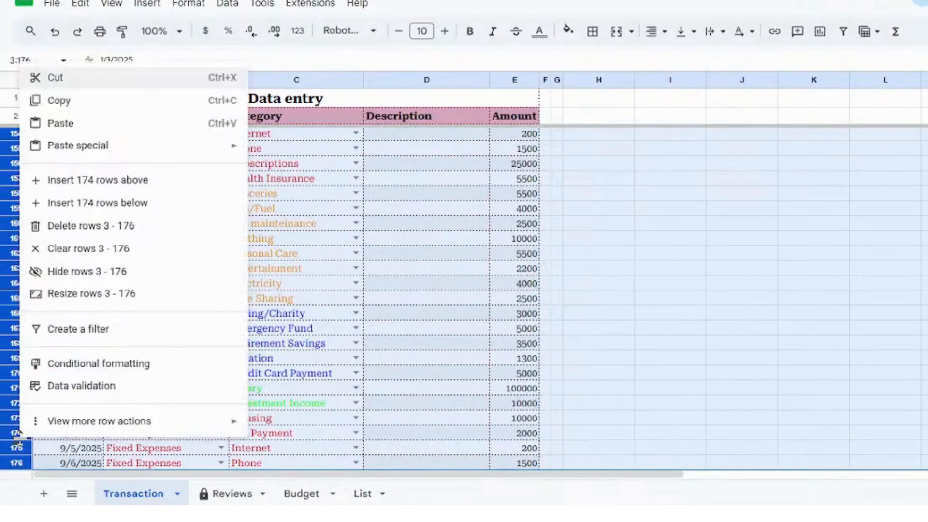
click(128, 273)
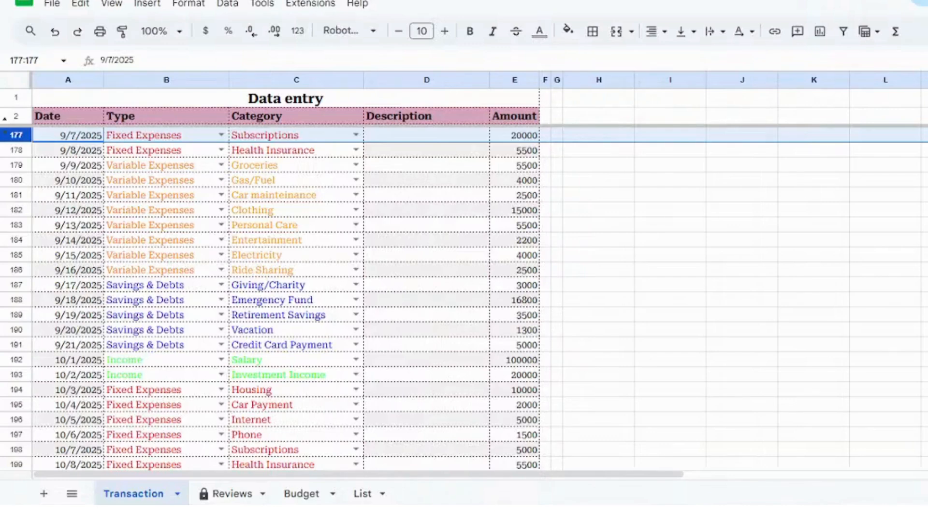
Look through the transactions remaining from 9/7/2025 onward and the empty entry rows below them
scroll(464, 298, down, 11)
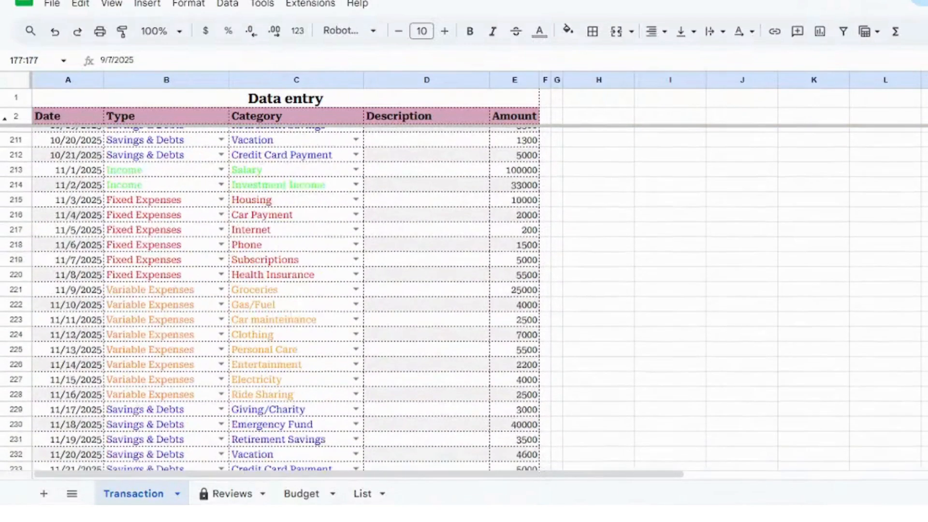
scroll(464, 299, down, 18)
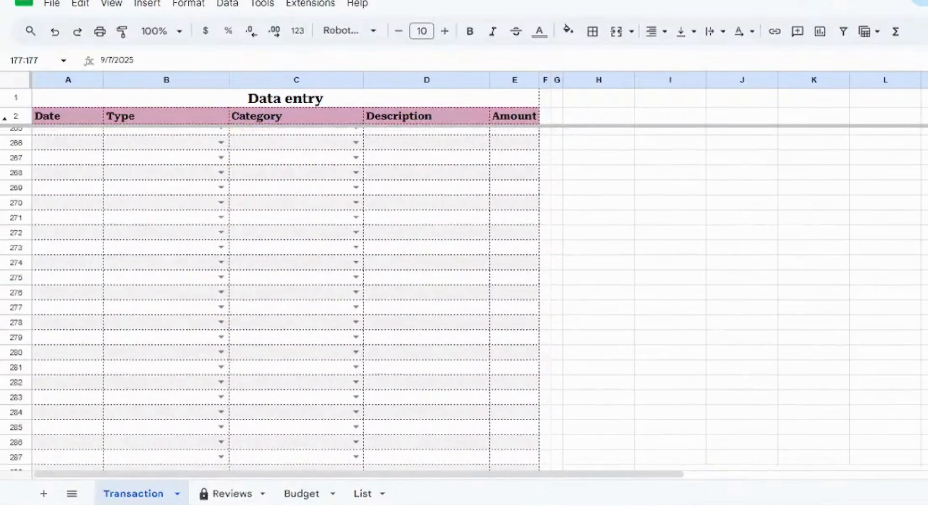
scroll(464, 299, up, 10)
scroll(464, 299, up, 20)
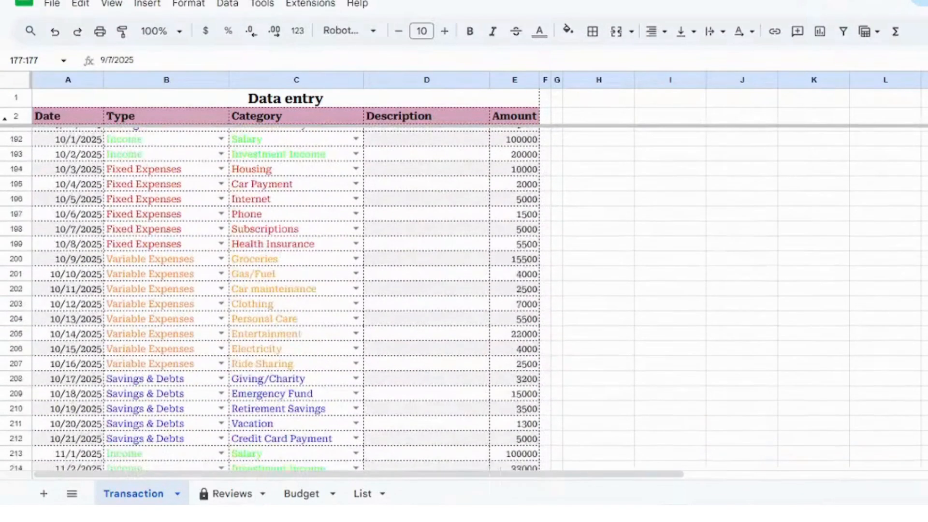
click(414, 198)
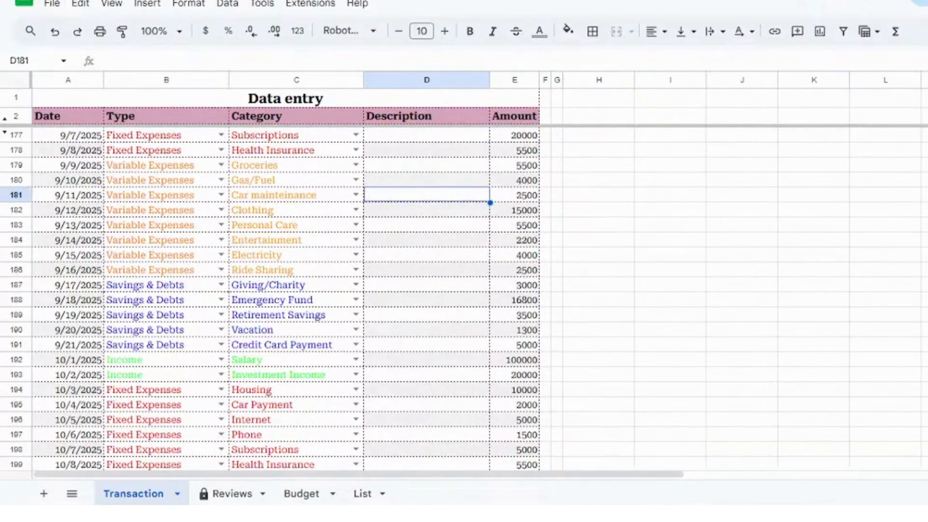
Add 1000 more rows at the end of the Transaction sheet
scroll(464, 298, down, 20)
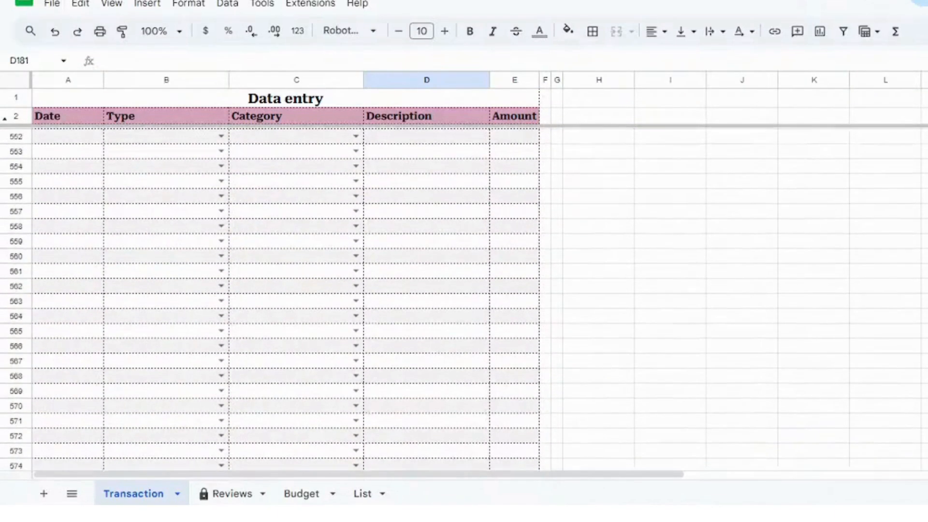
scroll(464, 298, down, 10)
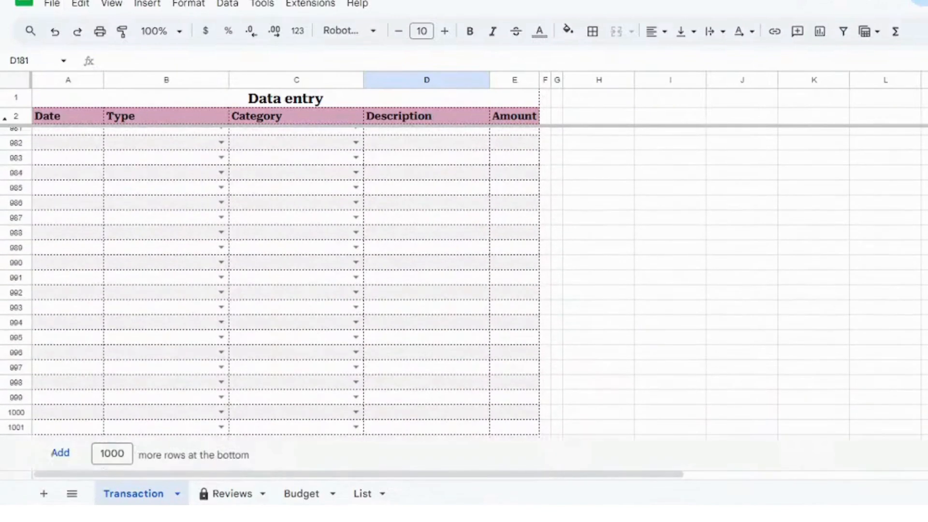
click(750, 105)
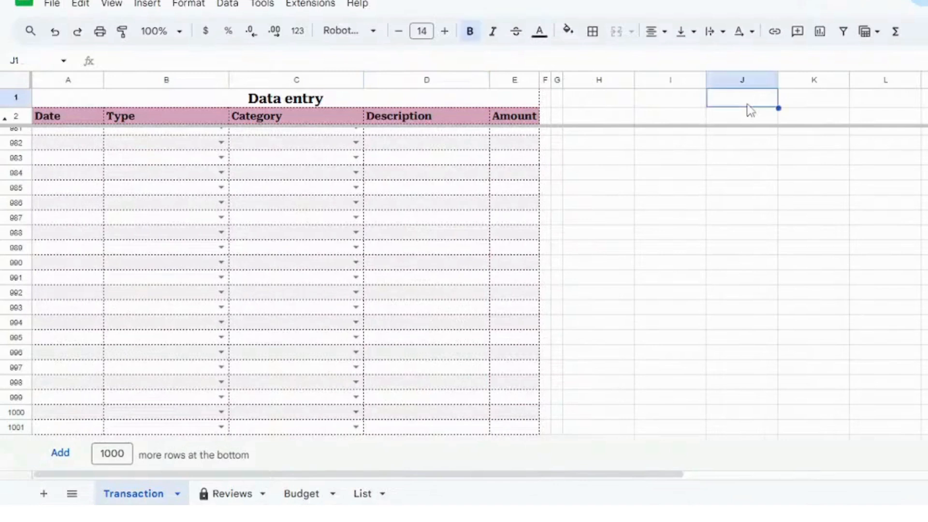
click(701, 175)
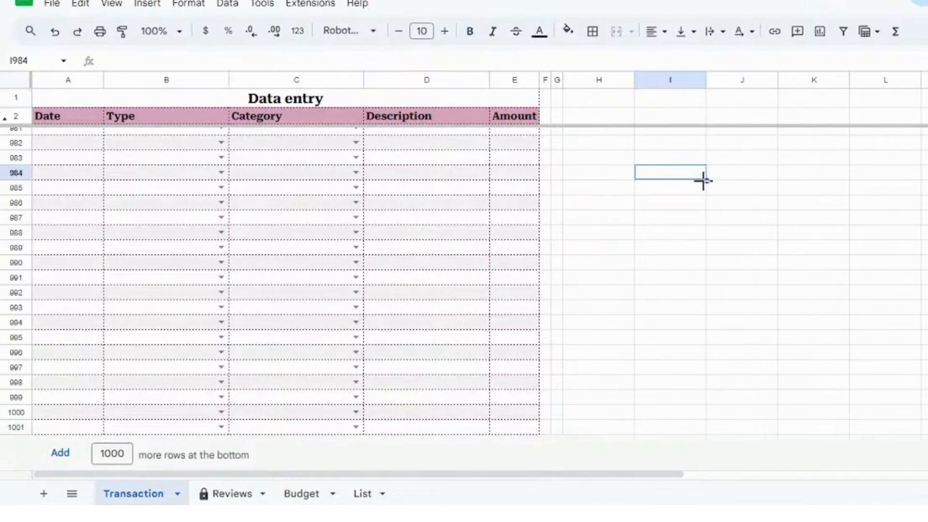
click(73, 429)
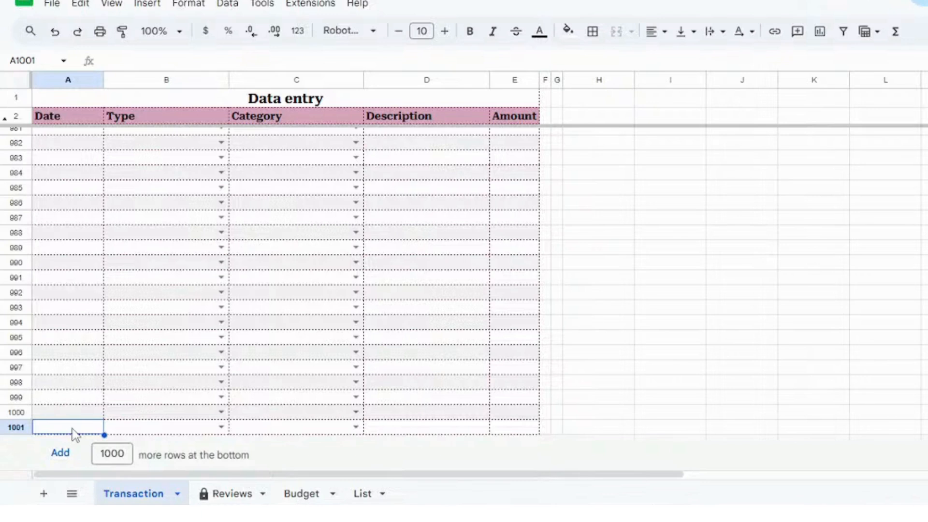
click(60, 460)
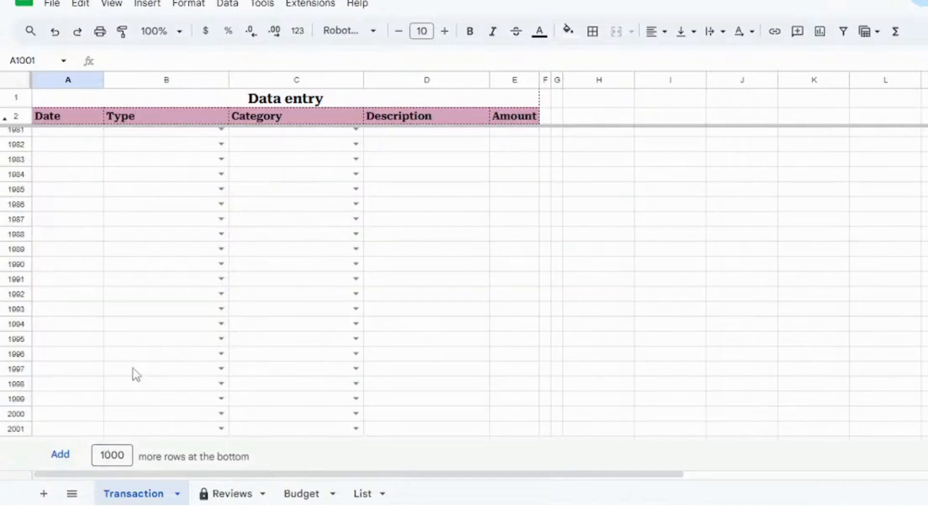
Check the date picker and the Type and Category choices in row 2001 of the Transaction sheet, plus its Amount cell
click(61, 430)
double_click(61, 431)
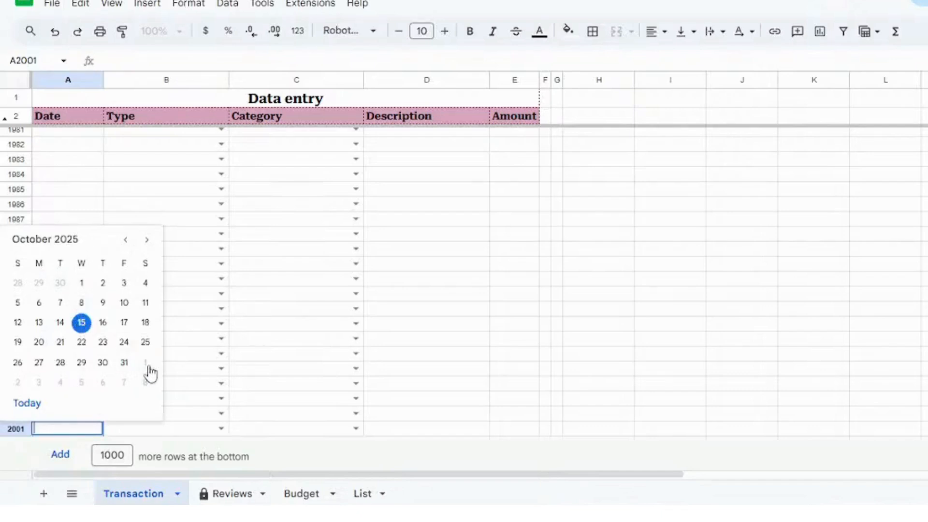
click(191, 414)
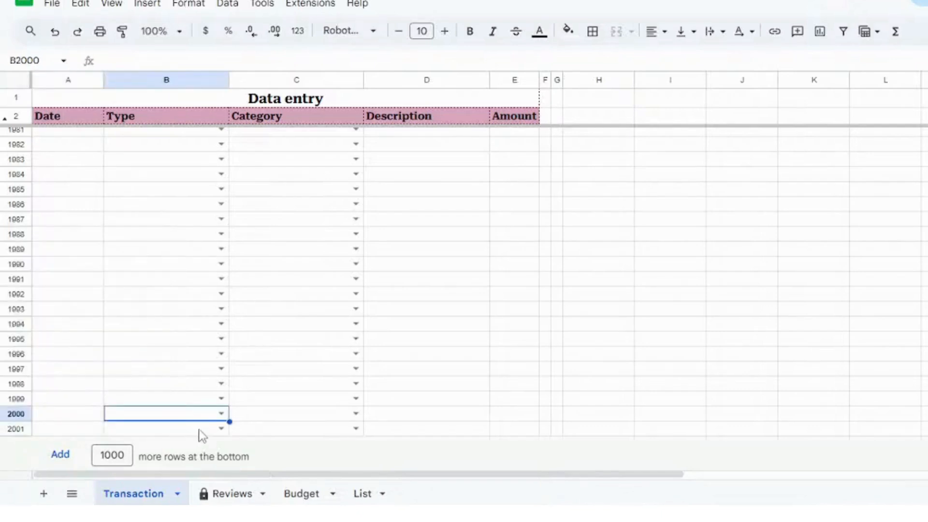
click(221, 428)
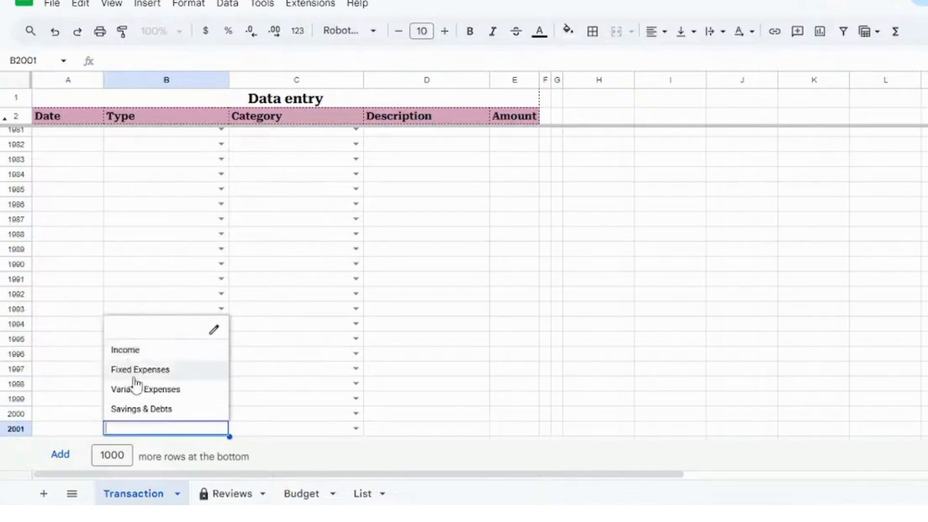
click(250, 388)
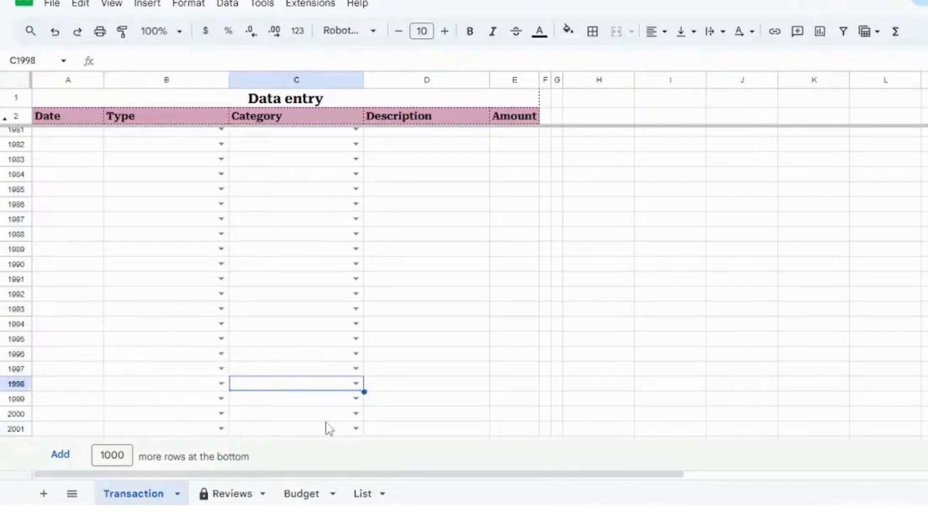
click(357, 428)
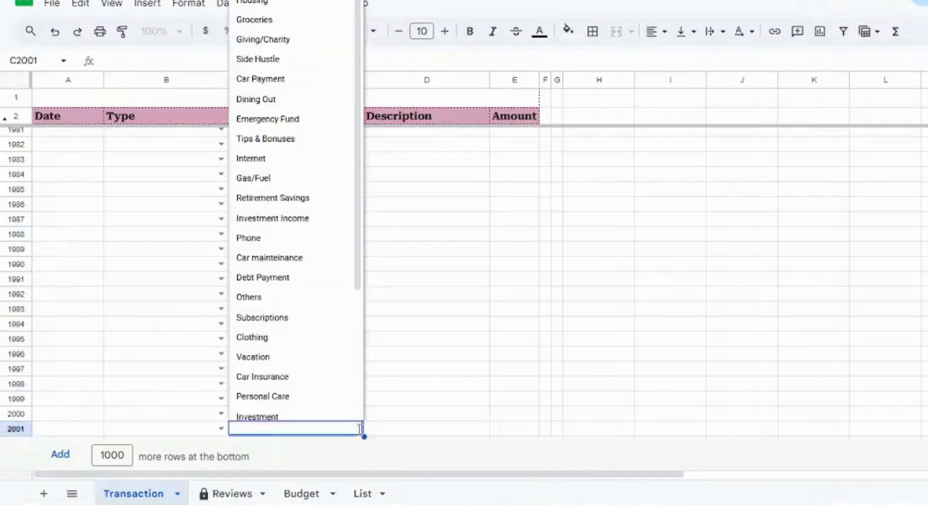
click(391, 404)
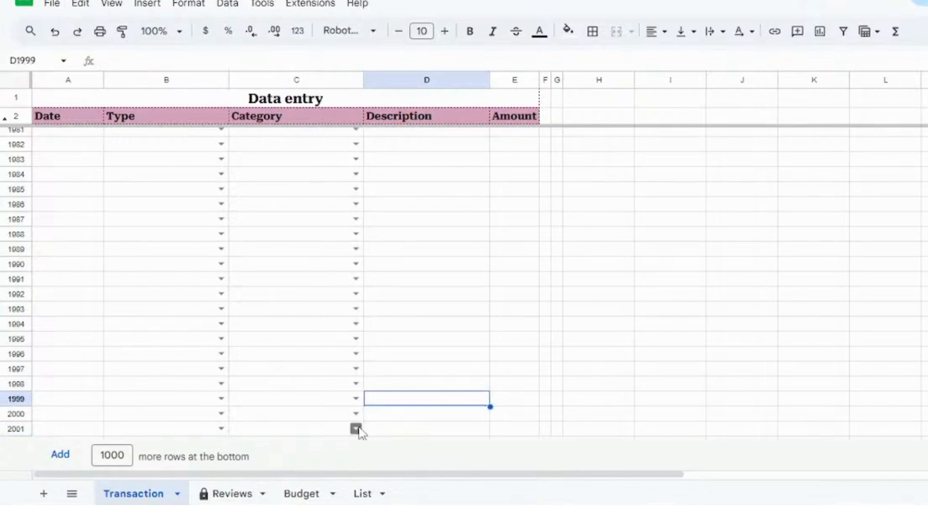
click(357, 428)
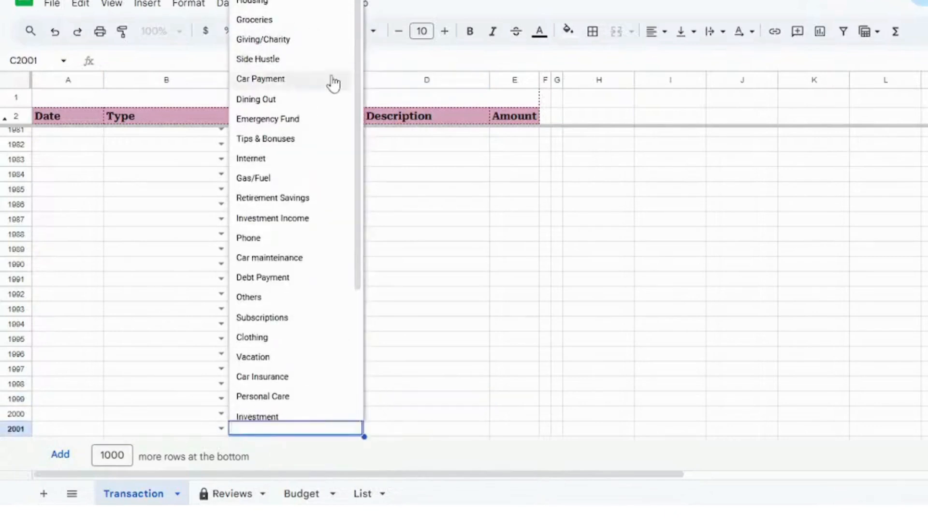
drag(356, 62, 400, 282)
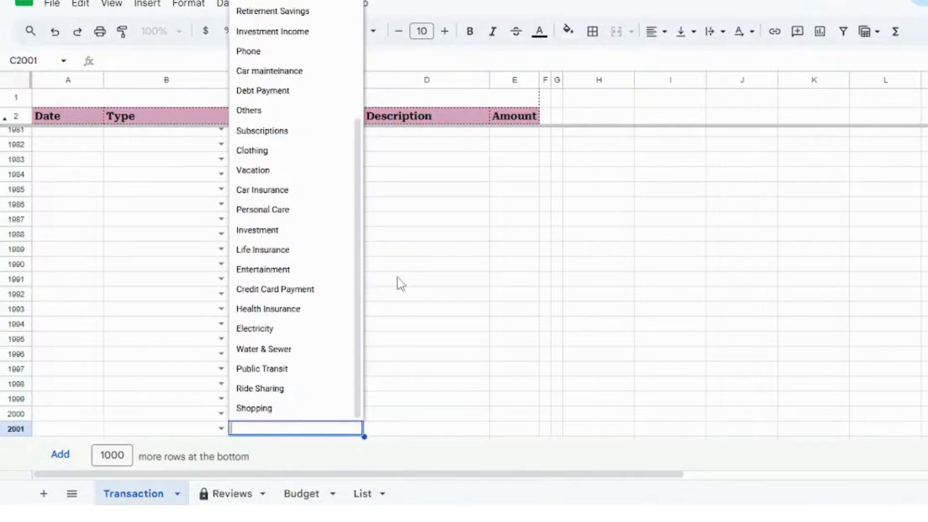
click(490, 354)
click(535, 429)
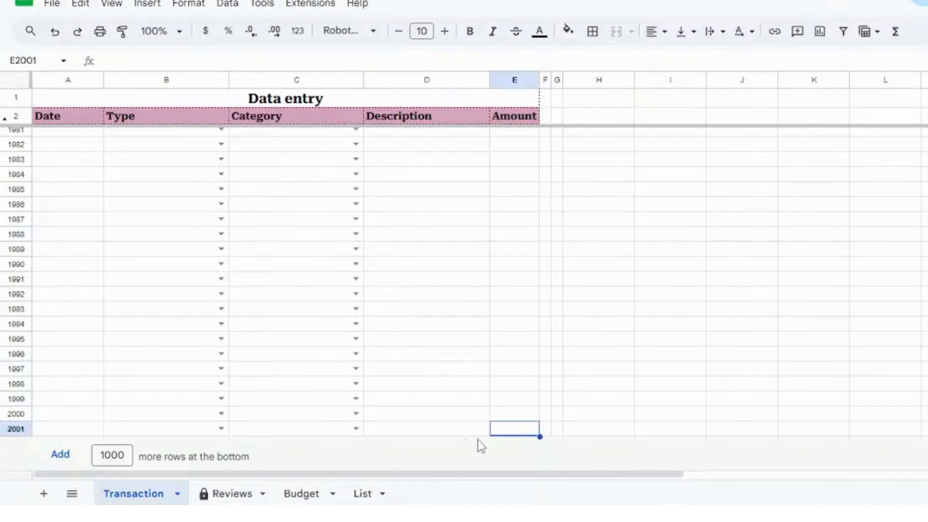
Show the Budget sheet at a smaller browser zoom with the menus hidden to make room for its entry table
click(212, 495)
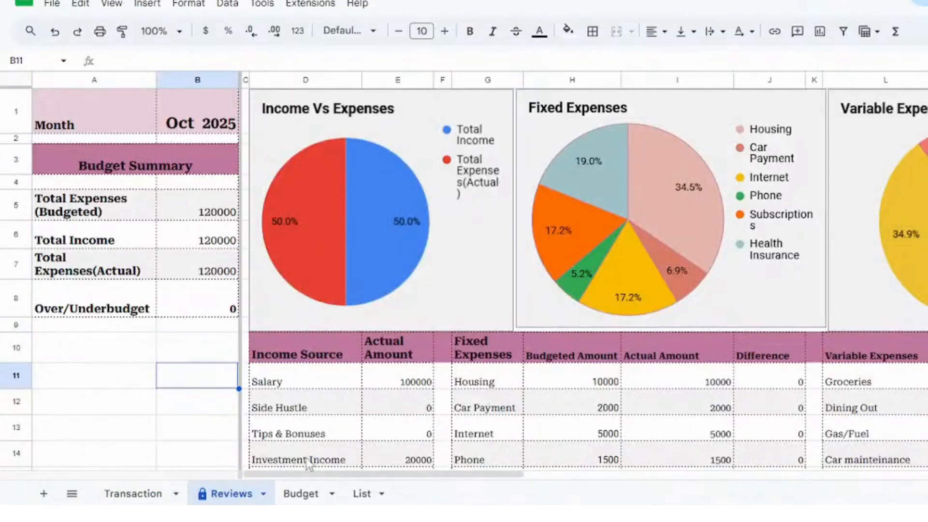
click(300, 493)
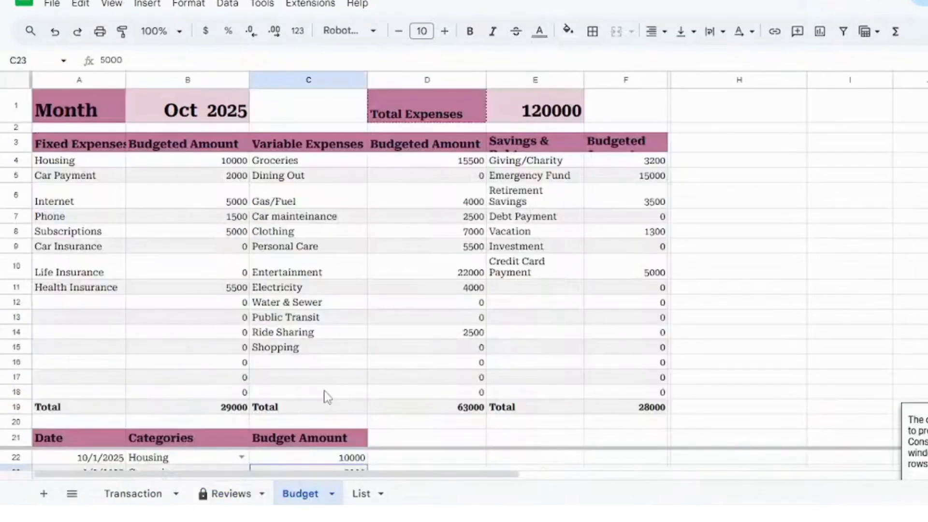
click(840, 204)
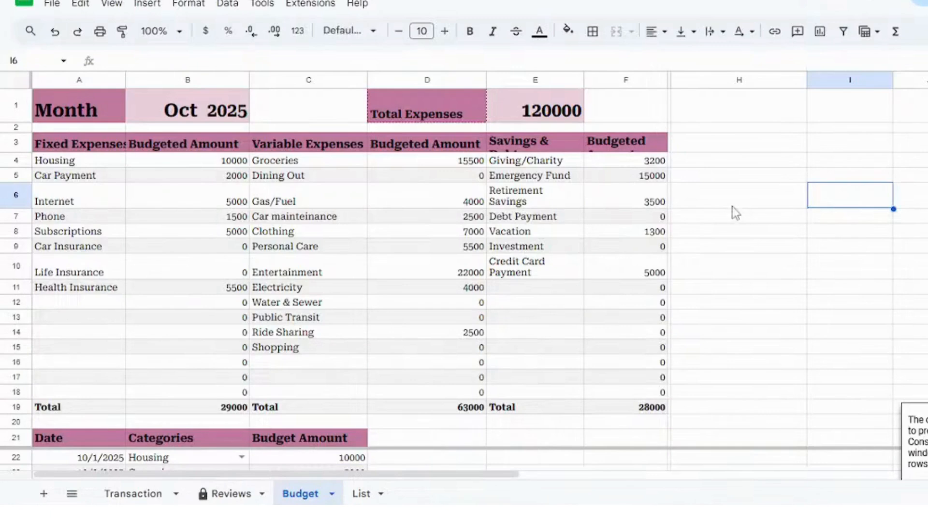
scroll(732, 207, down, 1)
key(ctrl+minus)
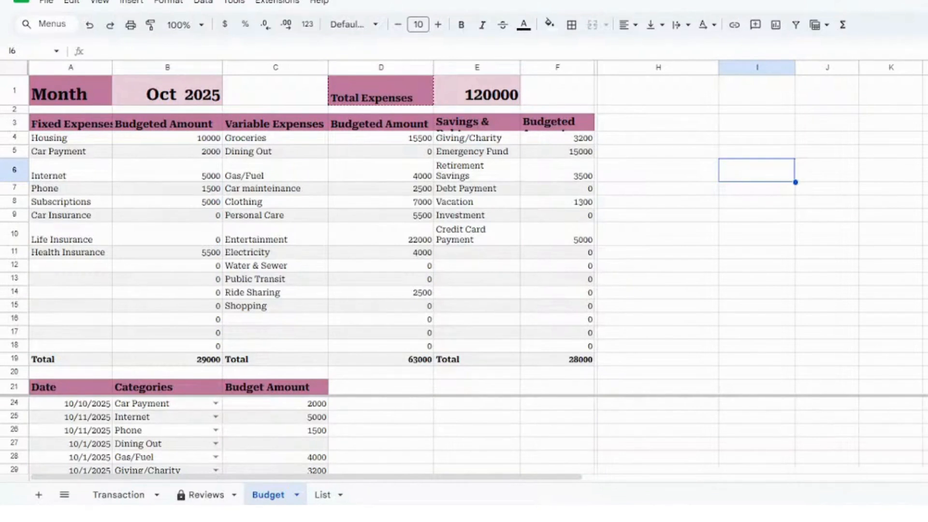
key(ctrl+shift+f)
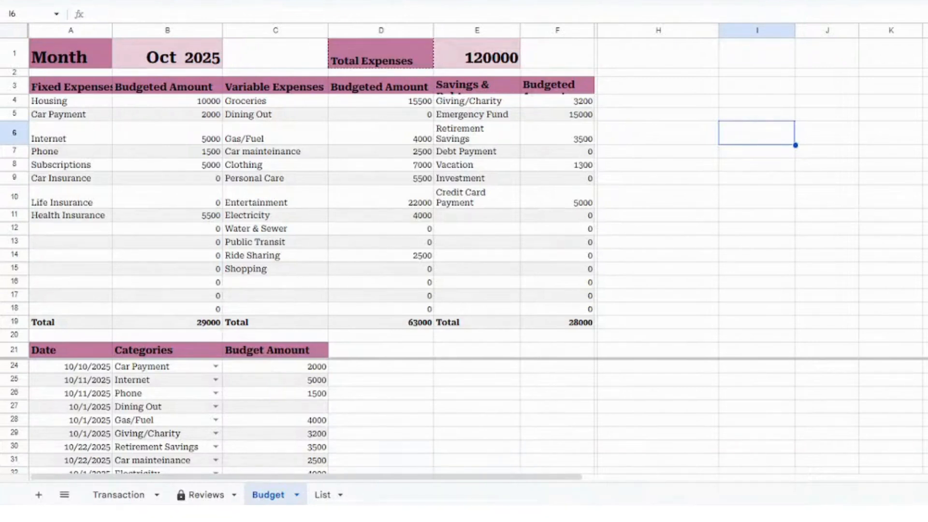
Look through the Budget sheet's entry table down to row 1026 and its option for adding 1000 more rows
scroll(464, 416, down, 20)
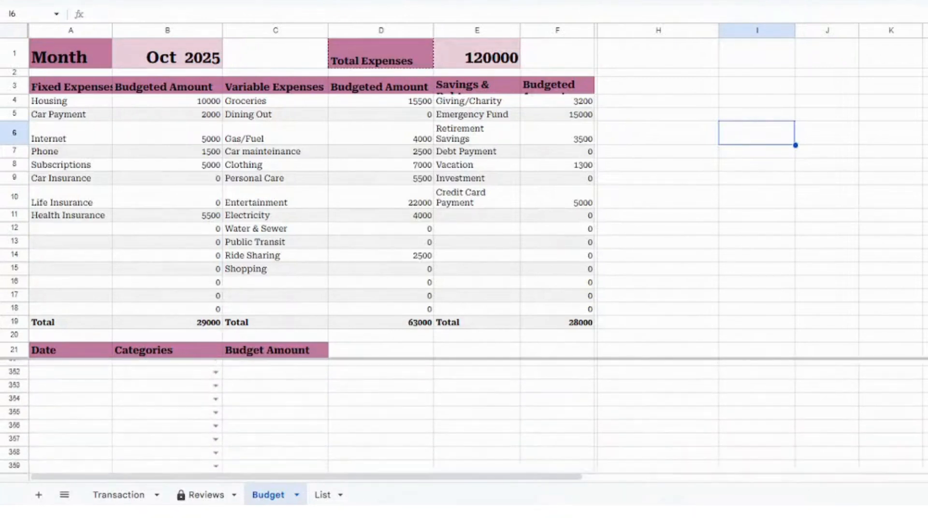
scroll(464, 416, up, 20)
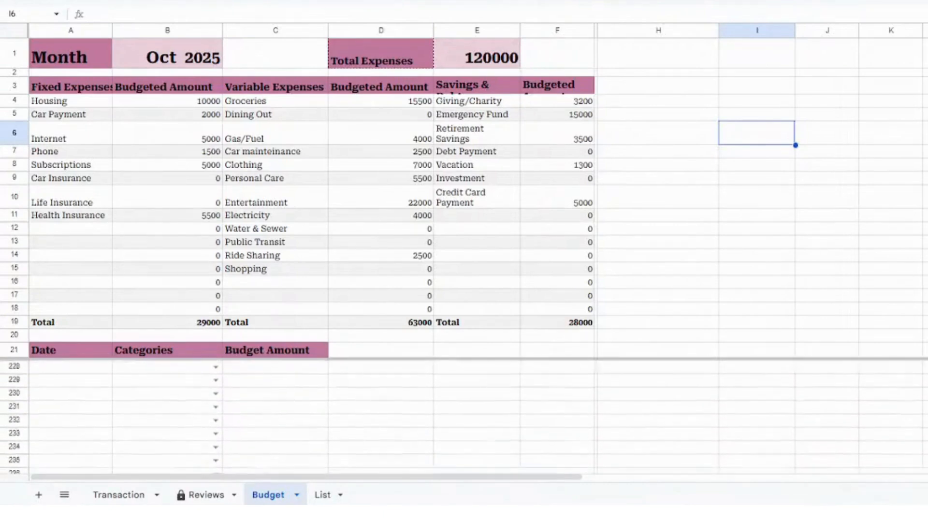
scroll(464, 416, up, 20)
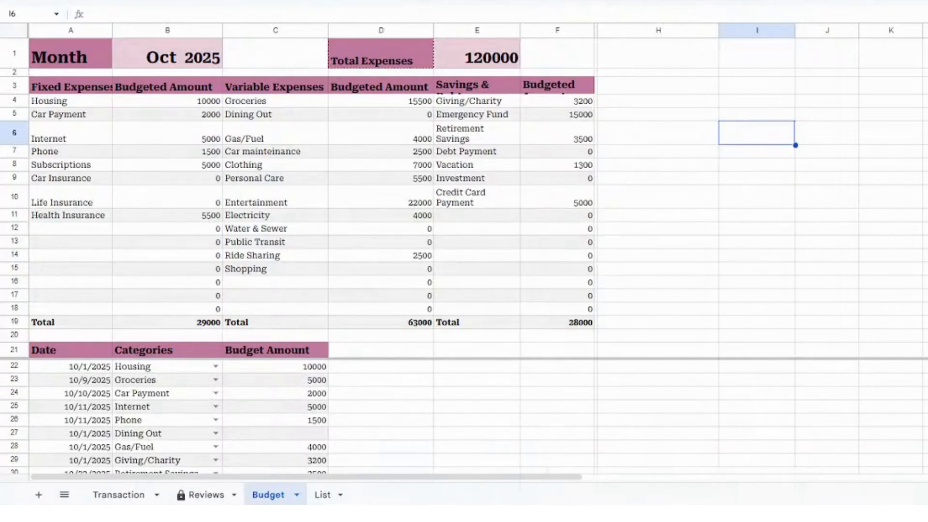
scroll(464, 416, down, 20)
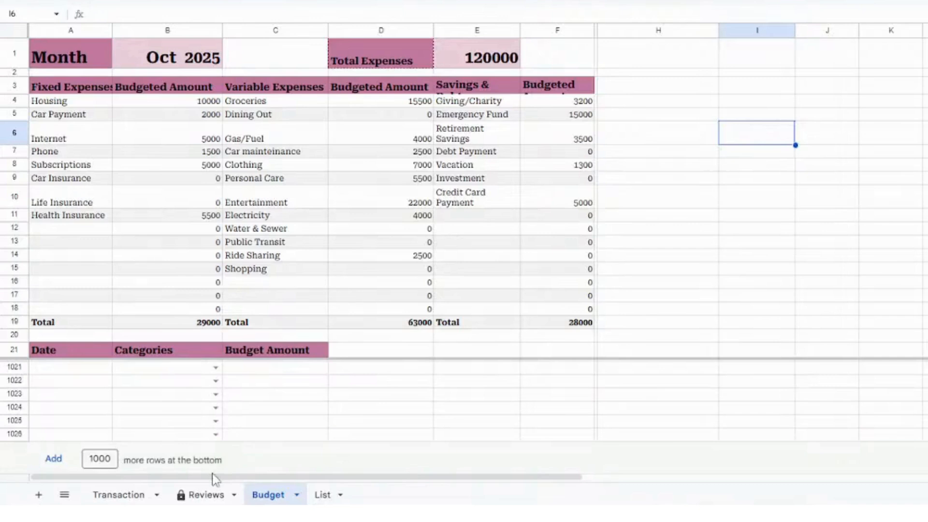
click(48, 437)
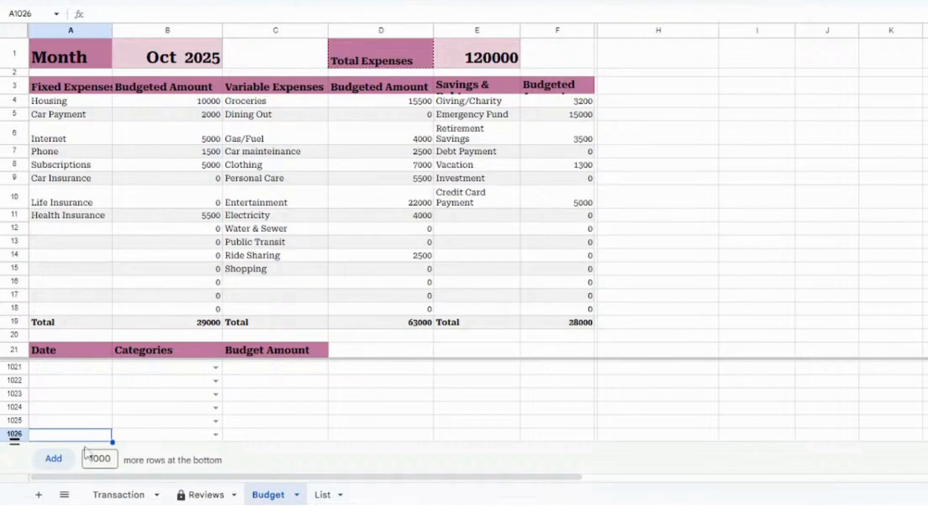
click(347, 386)
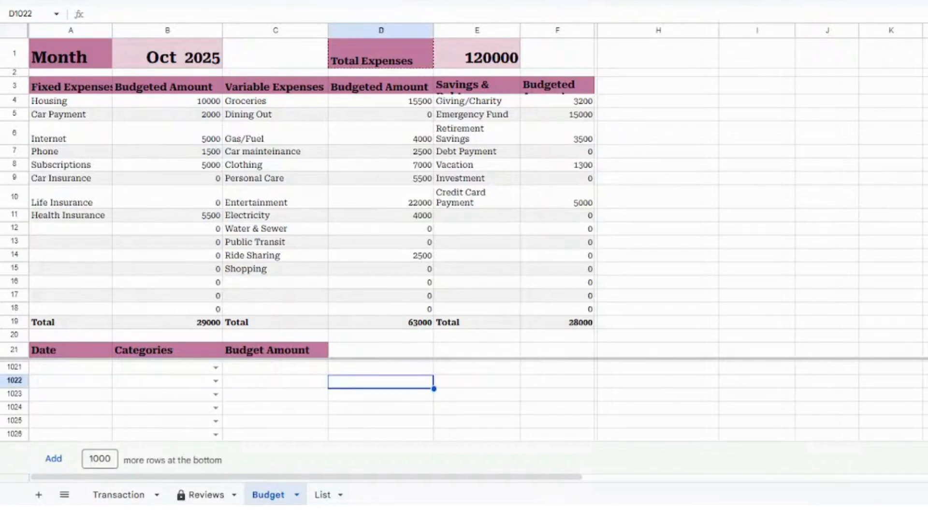
scroll(464, 416, up, 20)
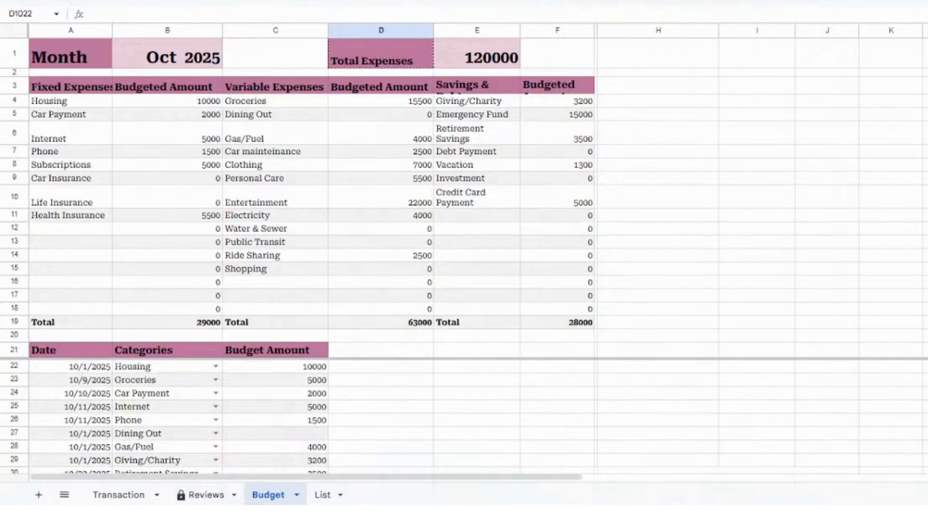
click(925, 133)
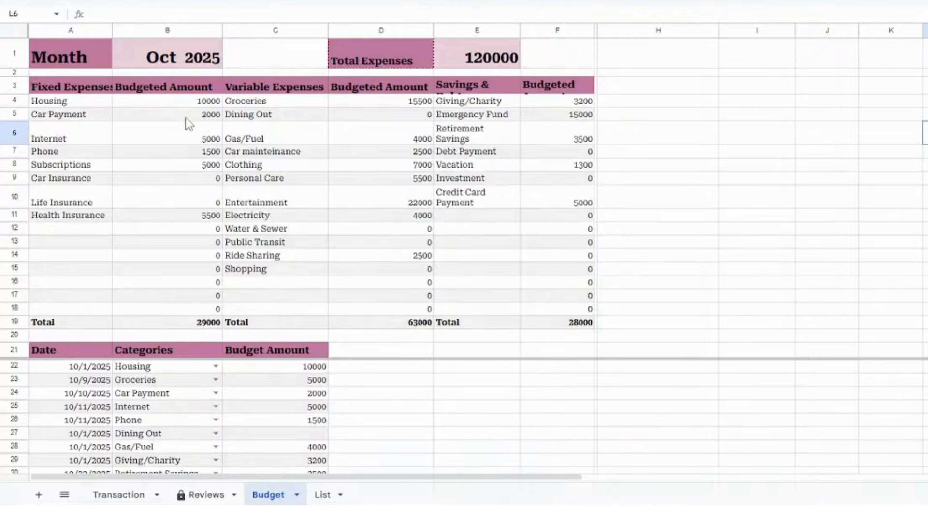
Delete the Health Insurance category from the Fixed Expenses column of the List sheet
click(322, 495)
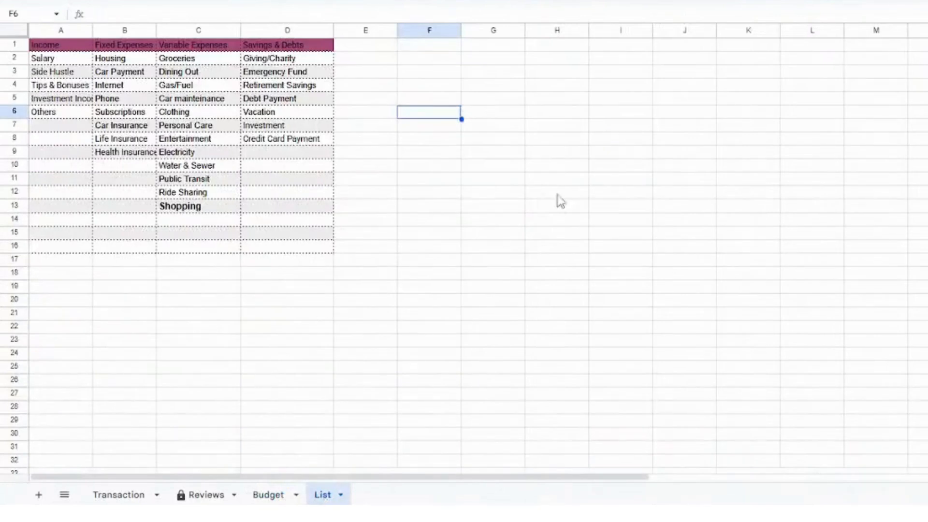
click(57, 64)
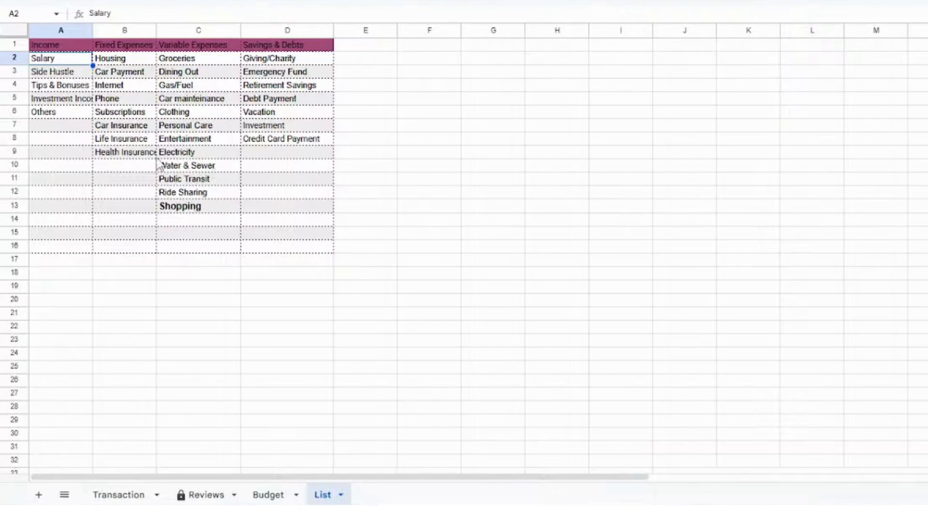
click(133, 115)
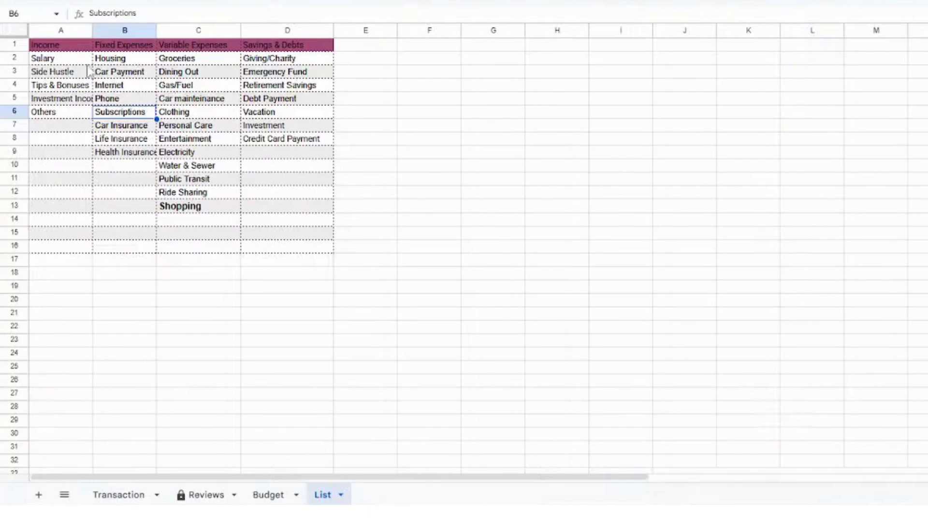
click(125, 143)
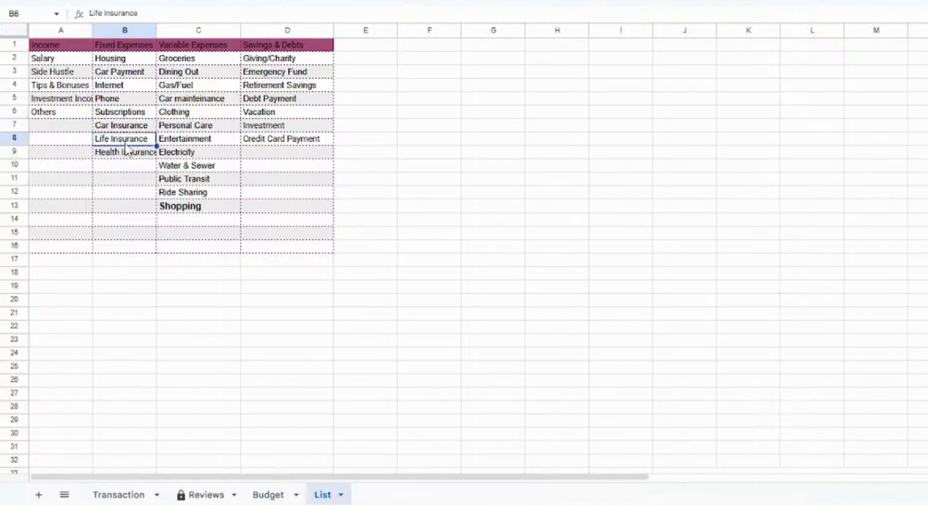
click(140, 156)
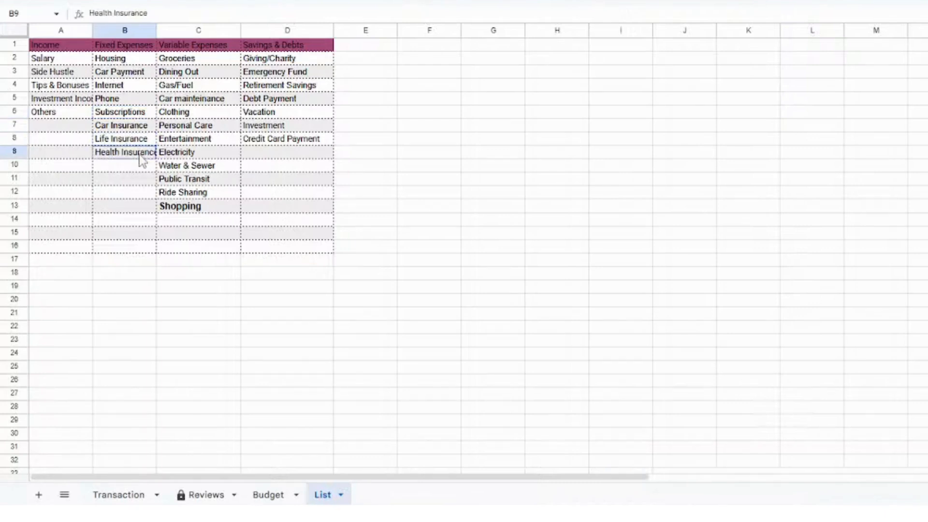
key(Delete)
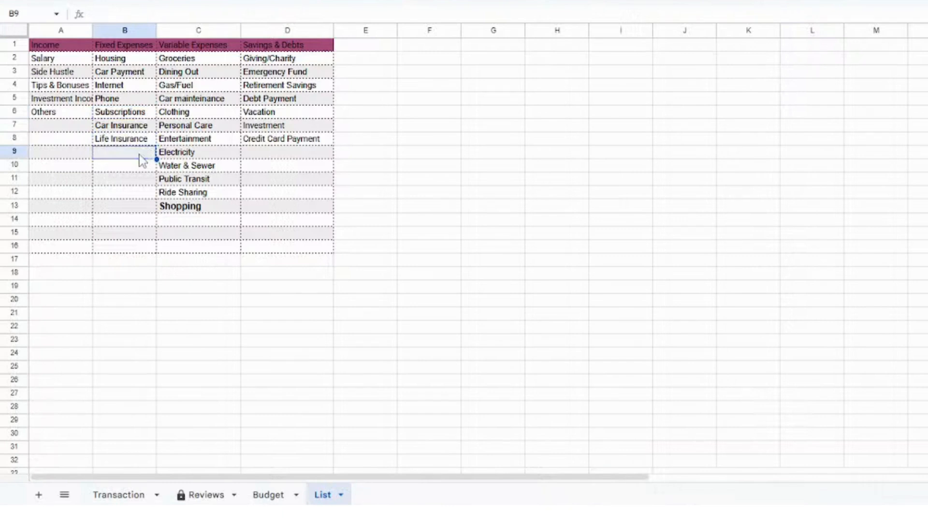
click(204, 250)
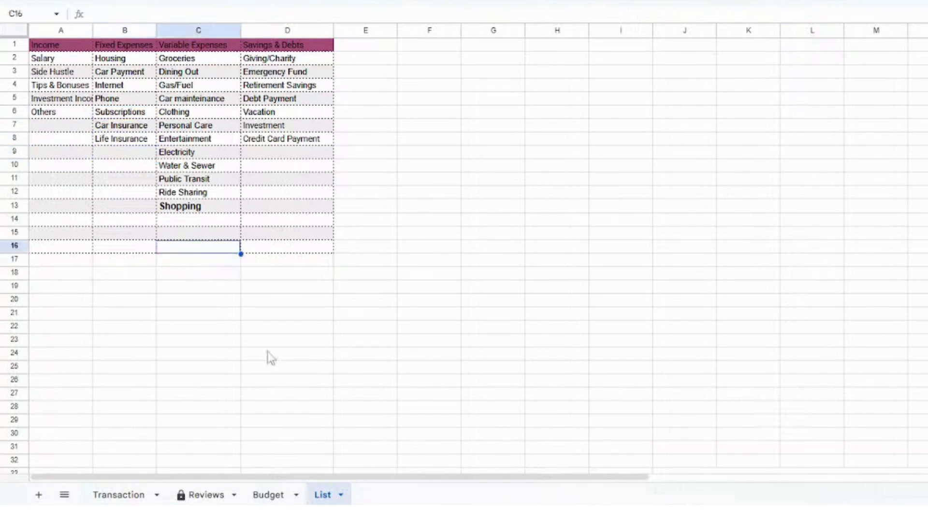
Check the Fixed Expenses categories on the Reviews and Budget sheets for the removed Health Insurance entry
click(216, 494)
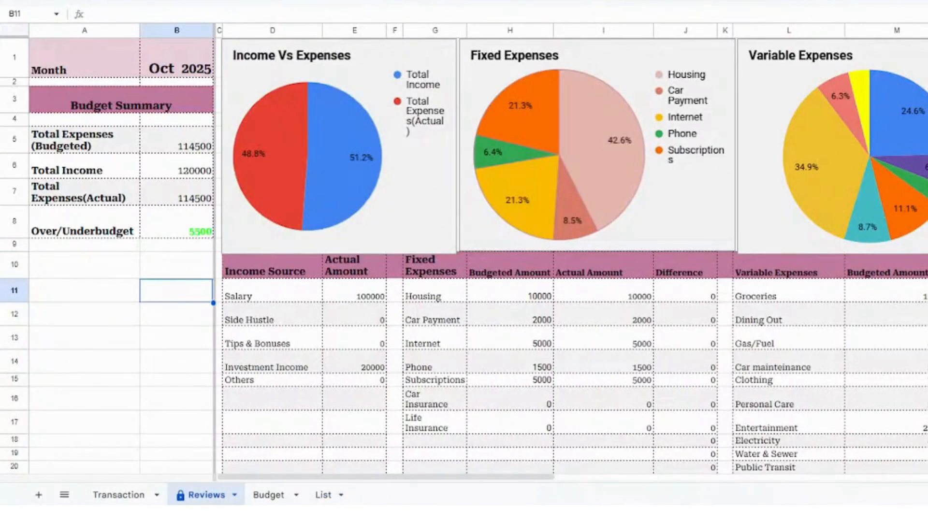
click(269, 494)
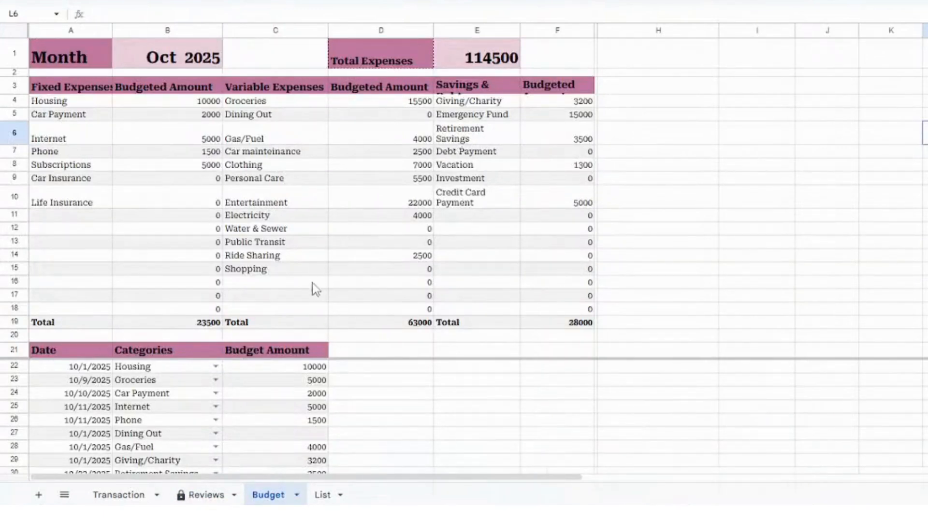
click(87, 215)
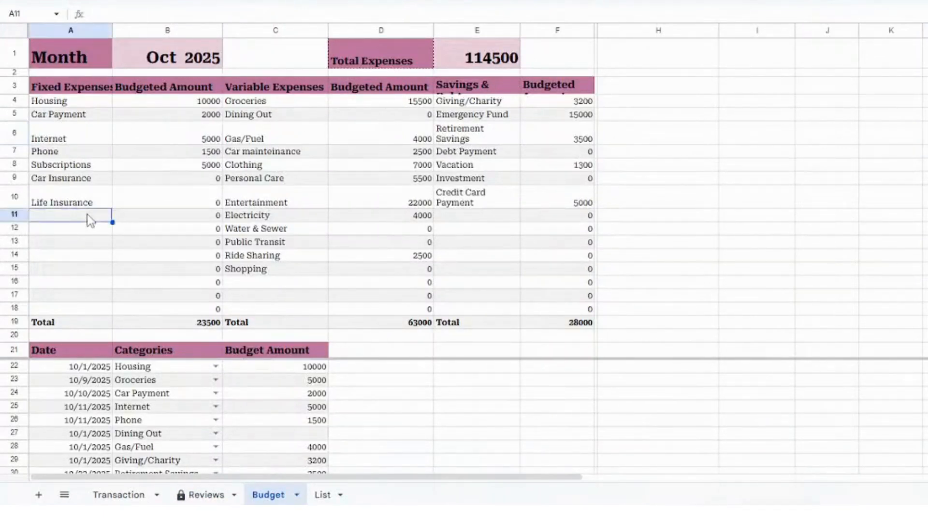
Review the List sheet's Income, Fixed Expenses and Variable Expenses columns, including the empty cells for more categories
click(324, 494)
click(377, 306)
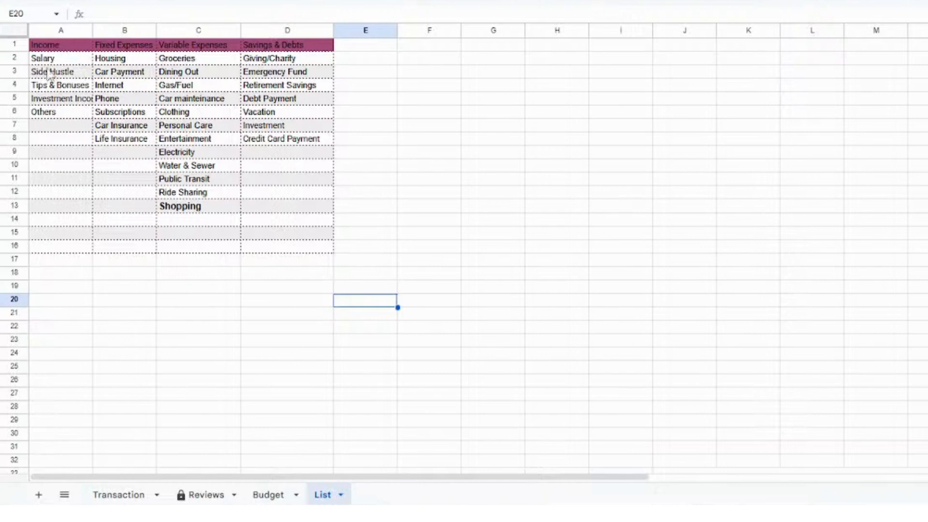
click(54, 50)
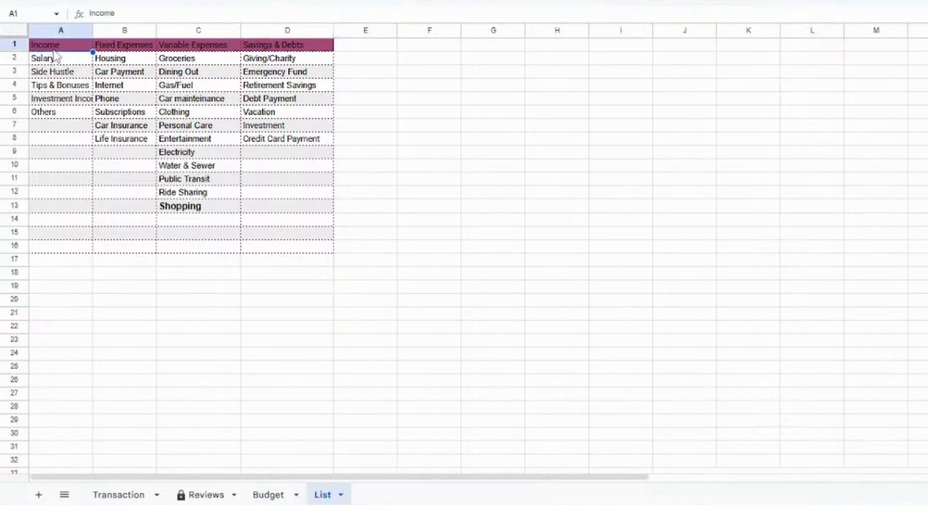
click(108, 88)
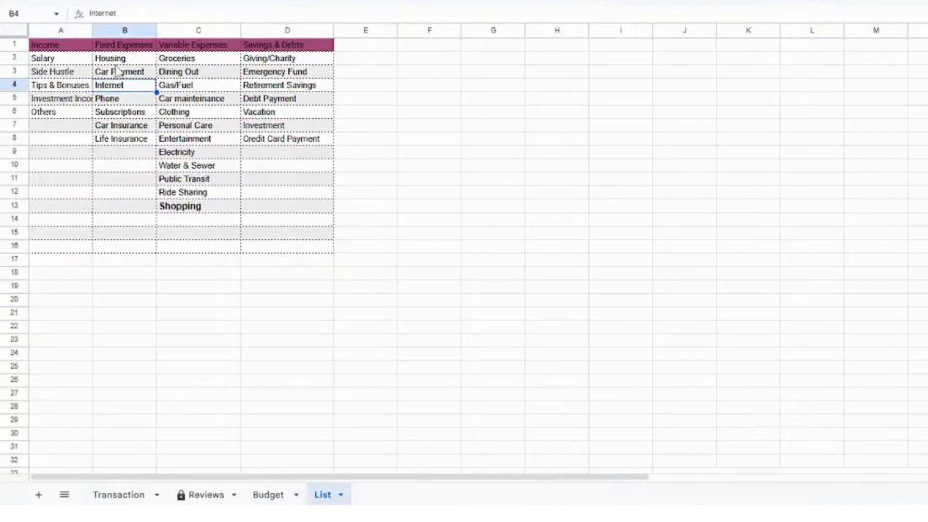
click(68, 62)
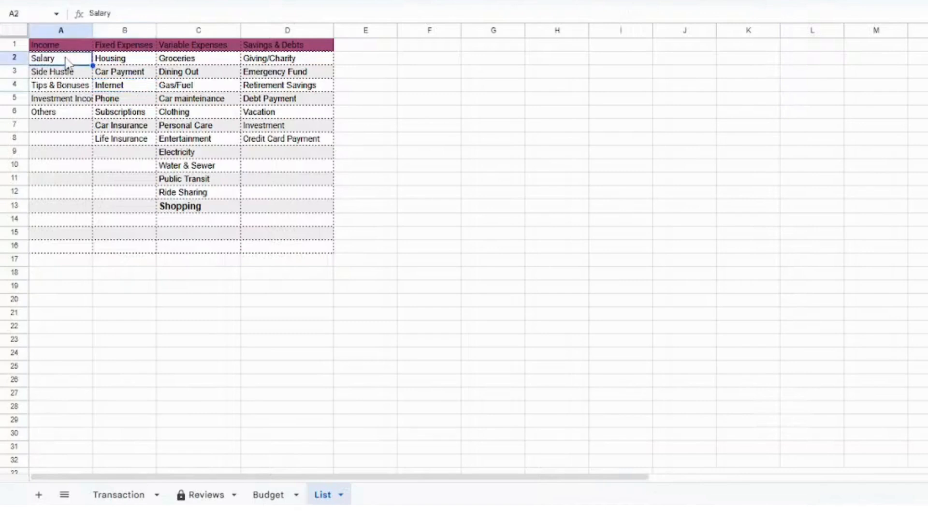
click(236, 115)
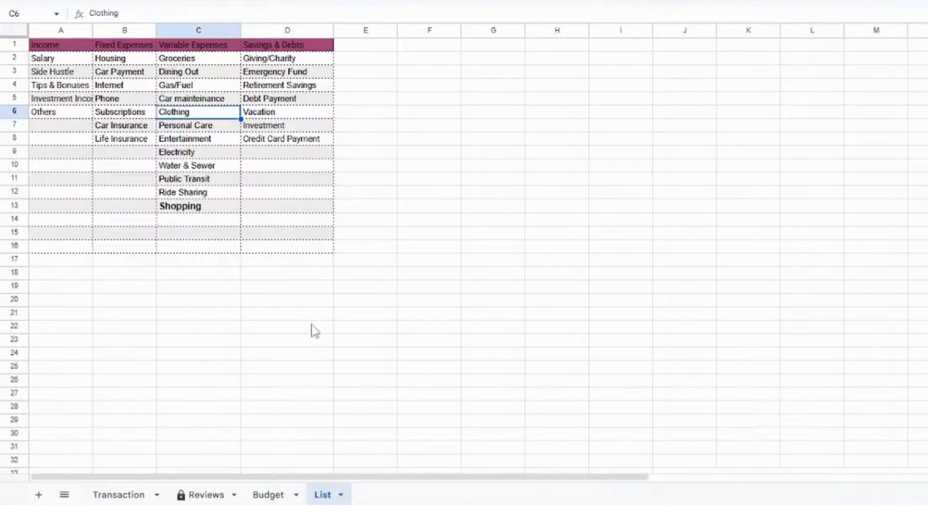
click(74, 130)
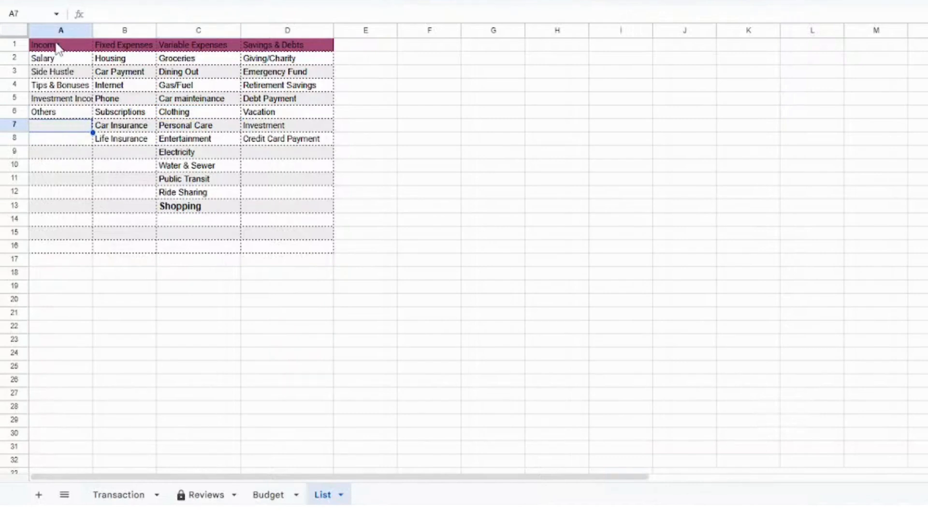
click(138, 155)
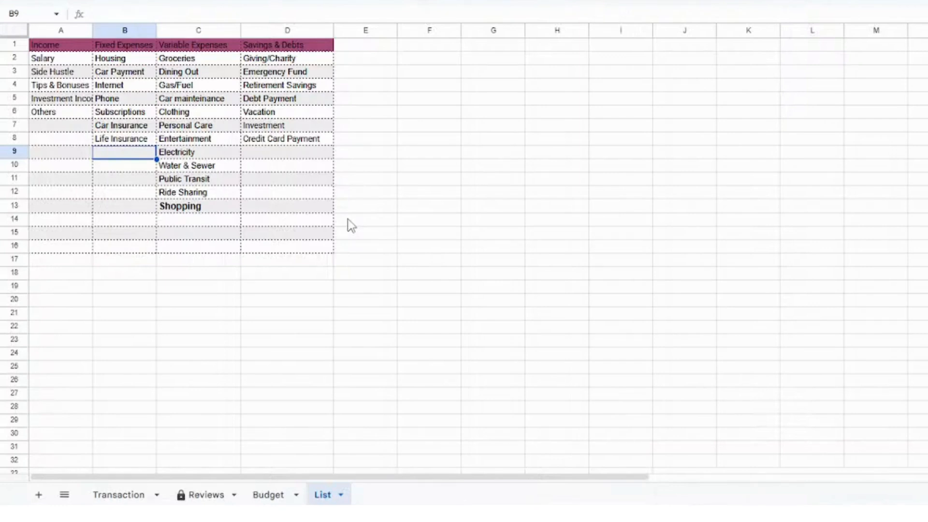
Examine the Annual Report chart and monthly table on the Reviews sheet
click(211, 498)
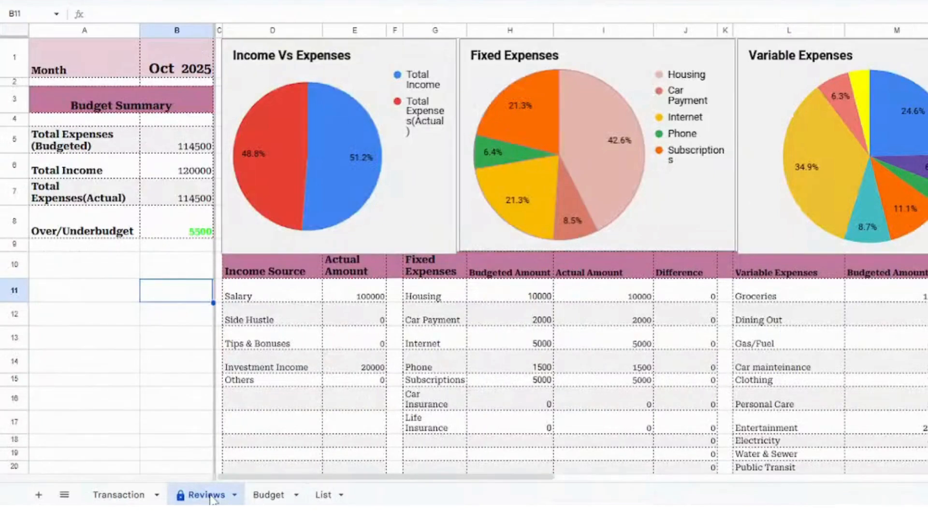
click(128, 380)
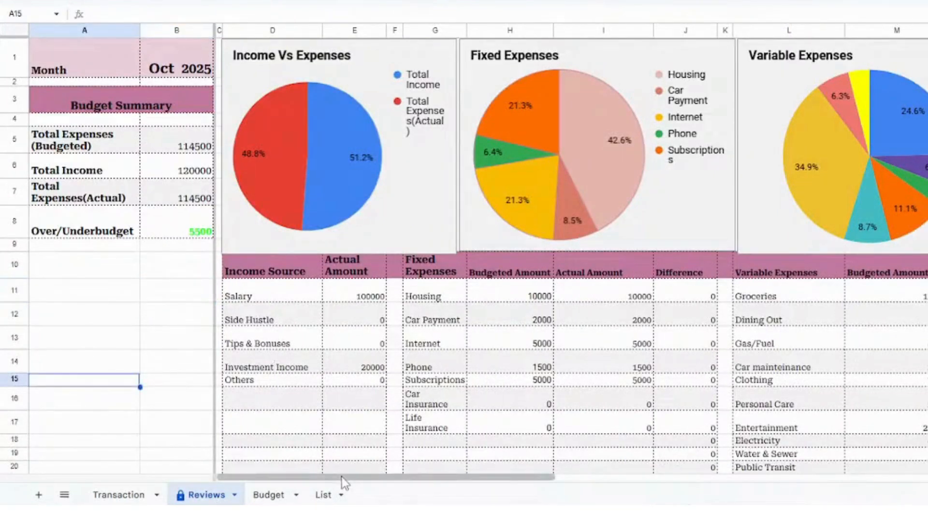
drag(341, 476, 853, 457)
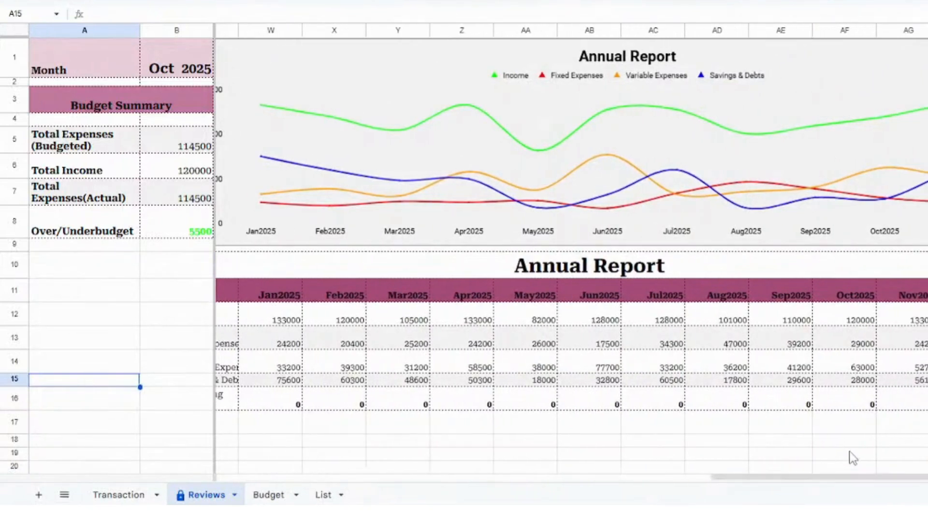
click(851, 470)
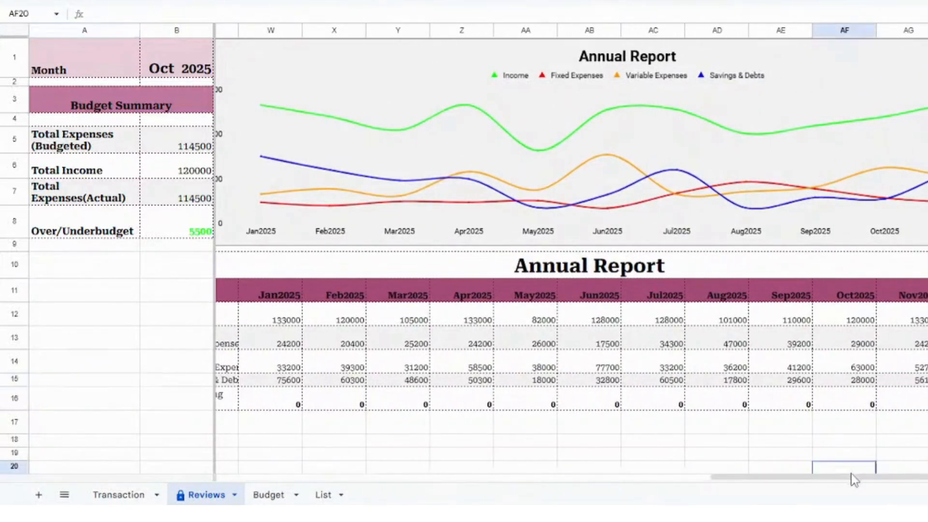
click(784, 427)
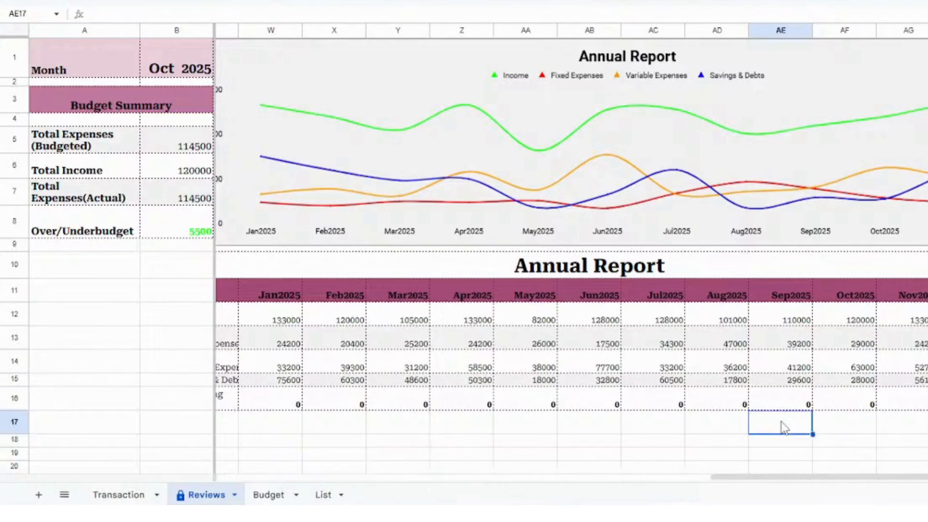
Compare the monthly income, expense, savings and remaining balance figures in the Annual Report table with the line chart above it
click(319, 79)
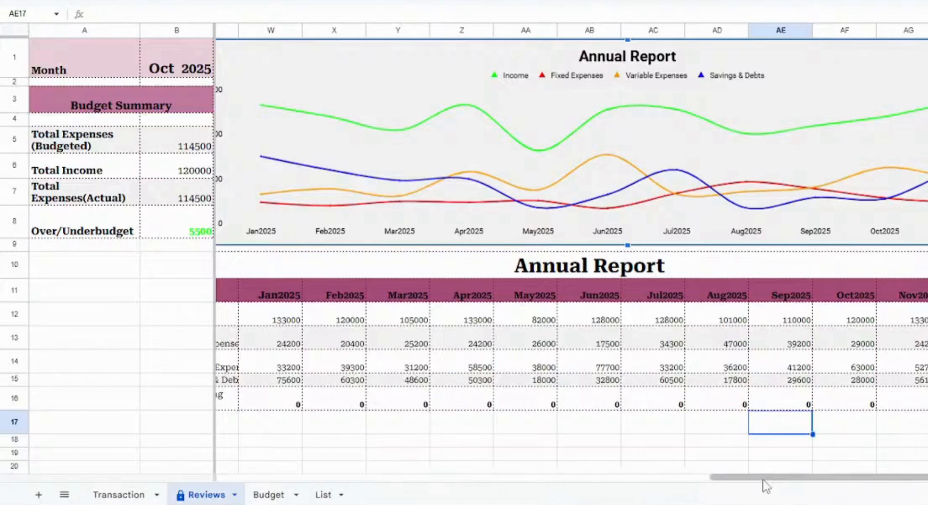
drag(763, 479, 743, 476)
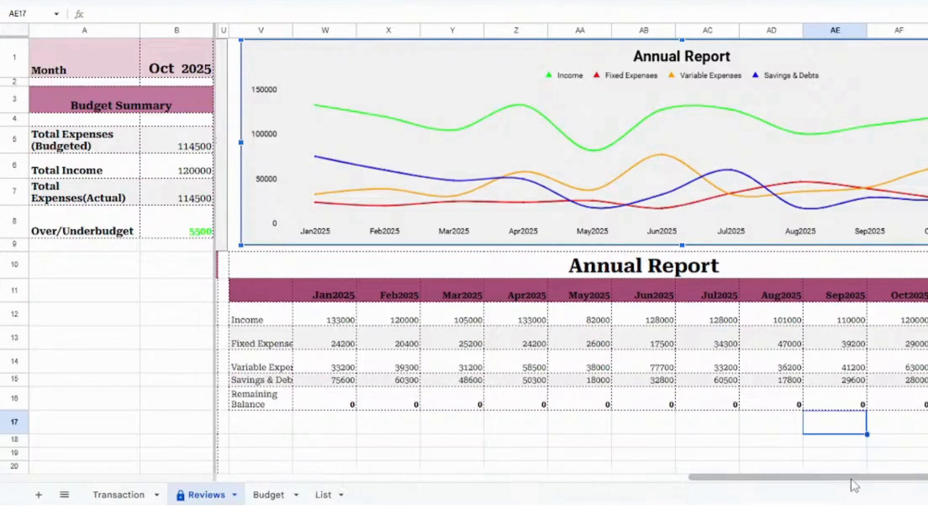
drag(851, 480, 894, 476)
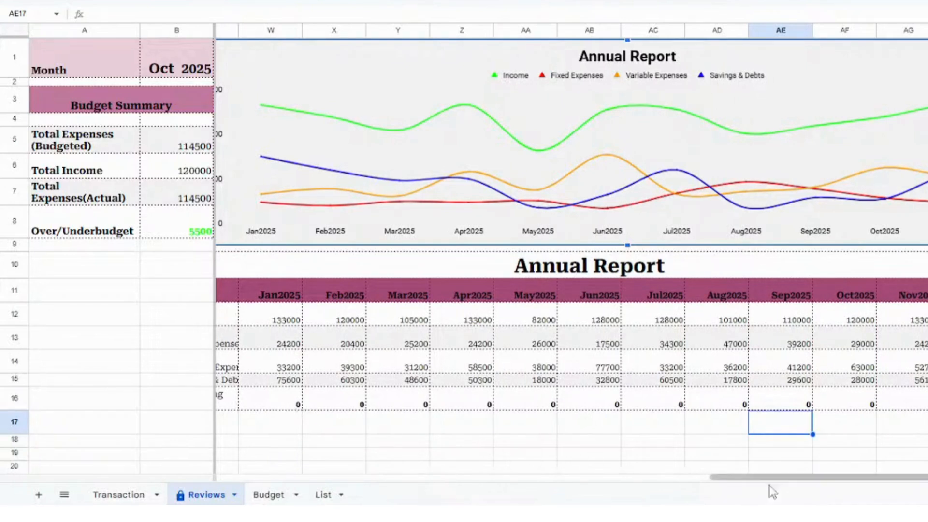
drag(769, 477, 730, 477)
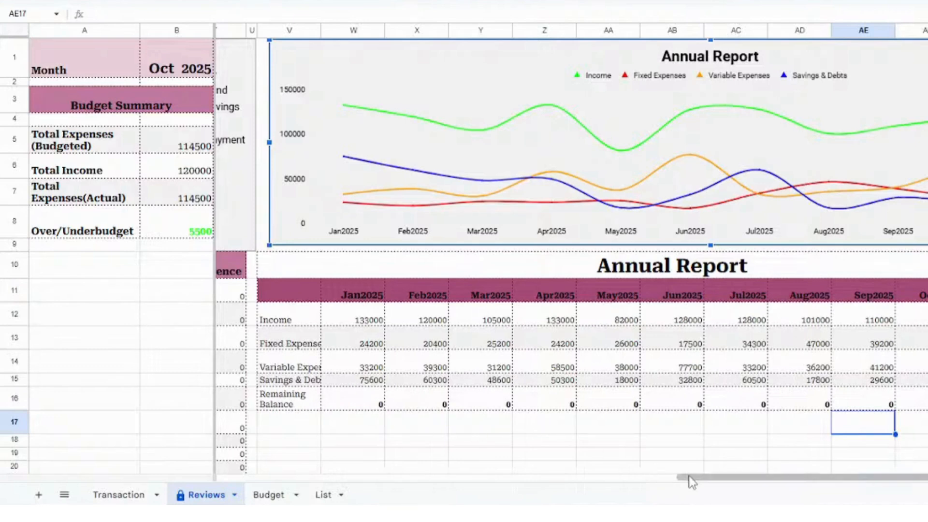
drag(692, 481, 754, 476)
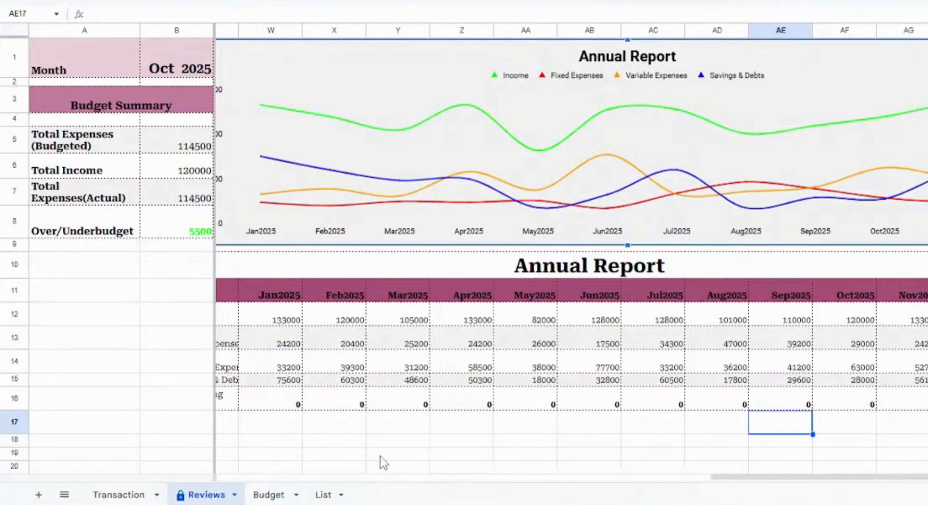
click(925, 432)
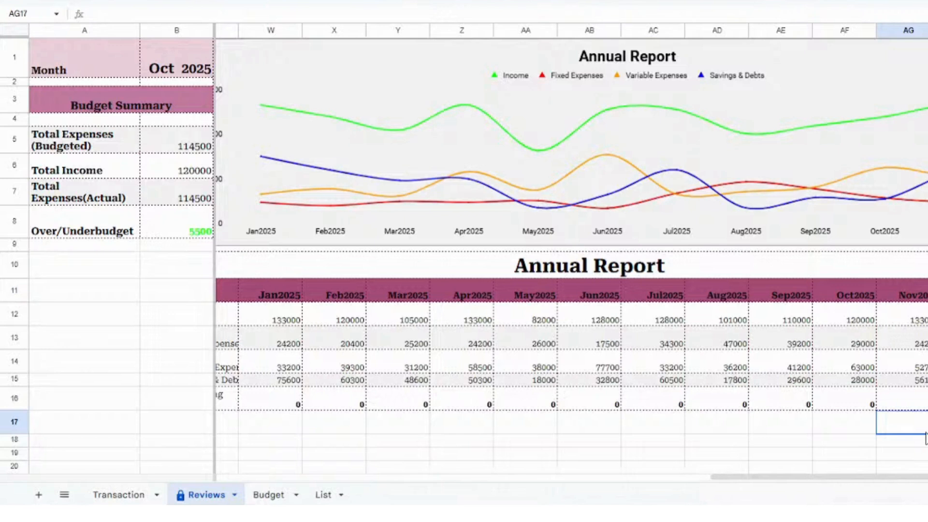
click(927, 422)
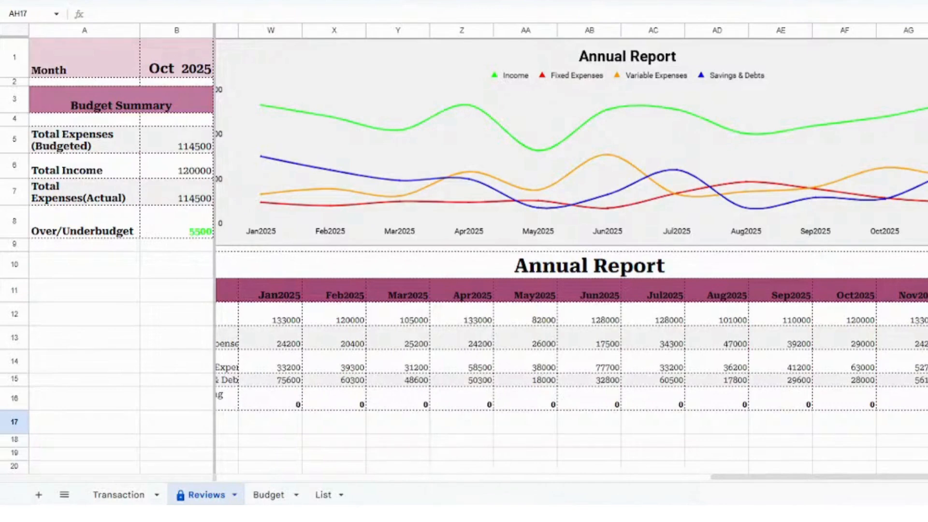
key(Right)
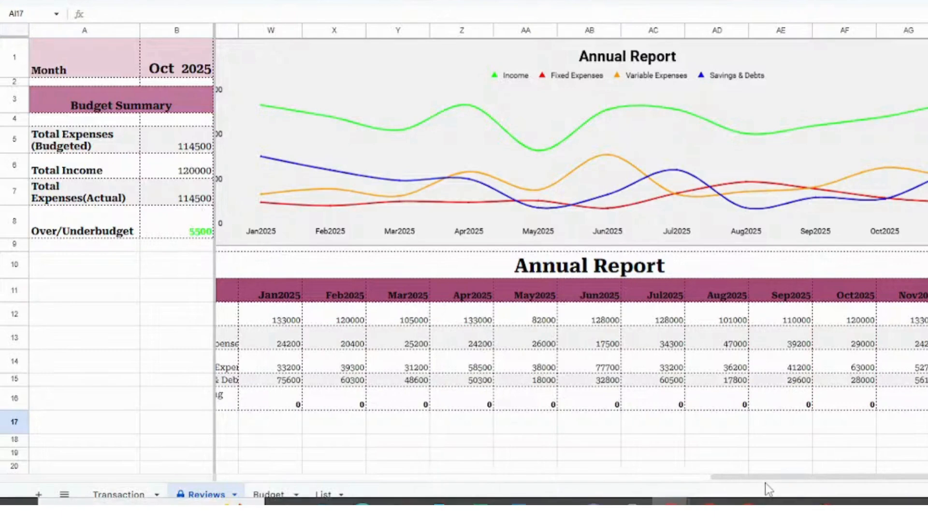
Return to the start of the Reviews sheet and choose October 1, 2025 in the Month cell's calendar
drag(768, 478, 212, 430)
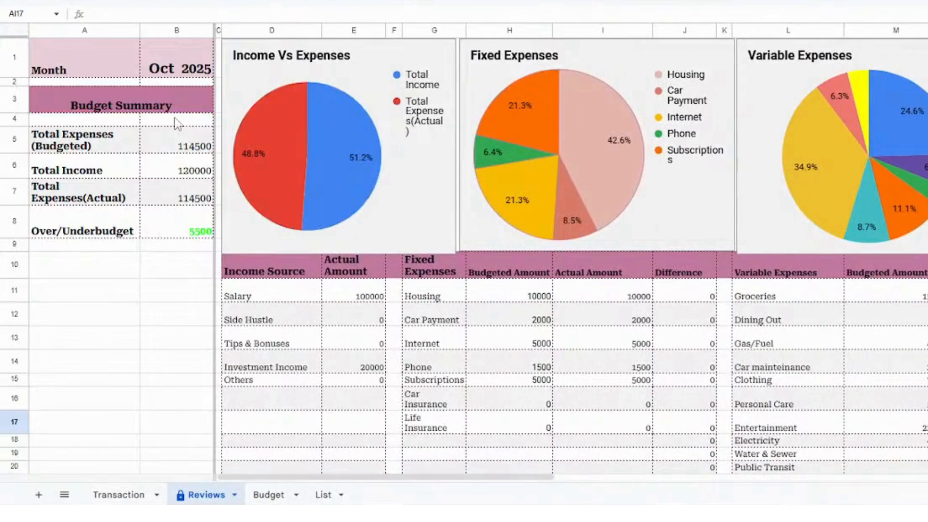
click(178, 75)
double_click(178, 74)
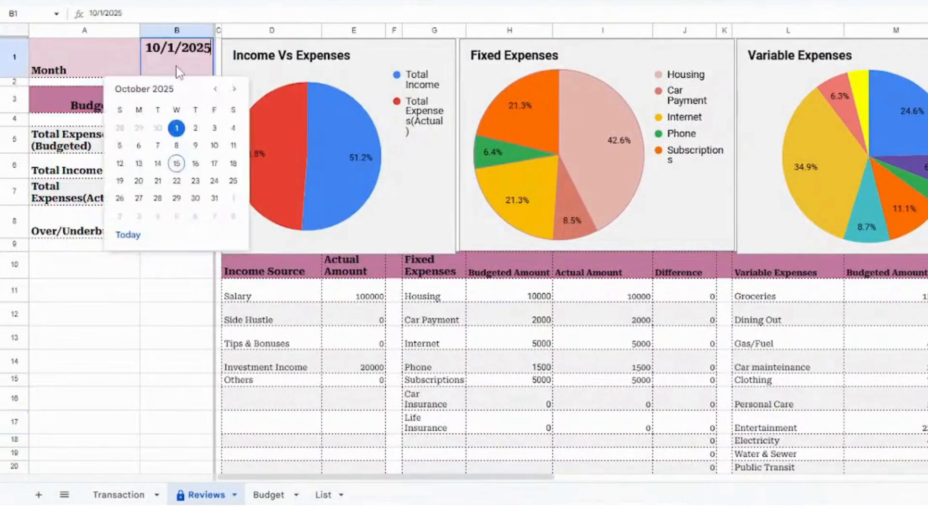
click(177, 129)
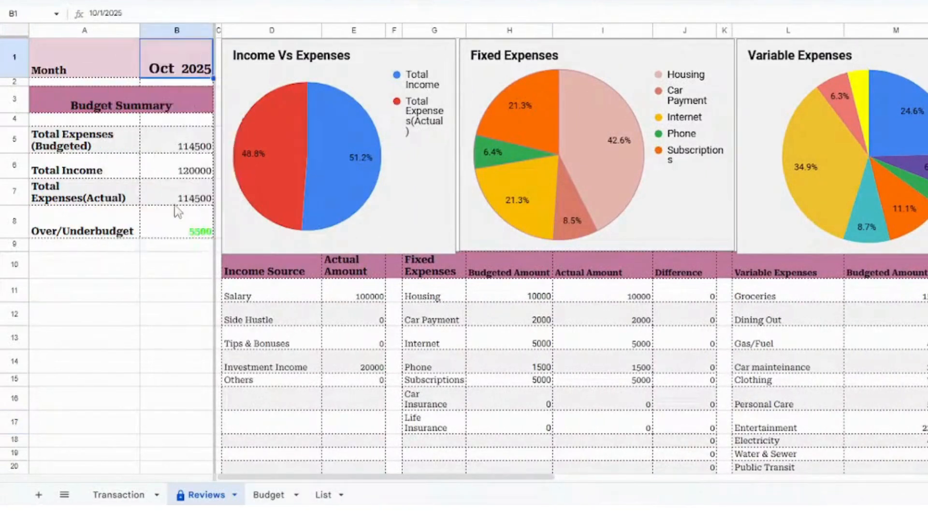
Browse the Month cell's calendar back to September 2025 and leave it without choosing a date
double_click(201, 69)
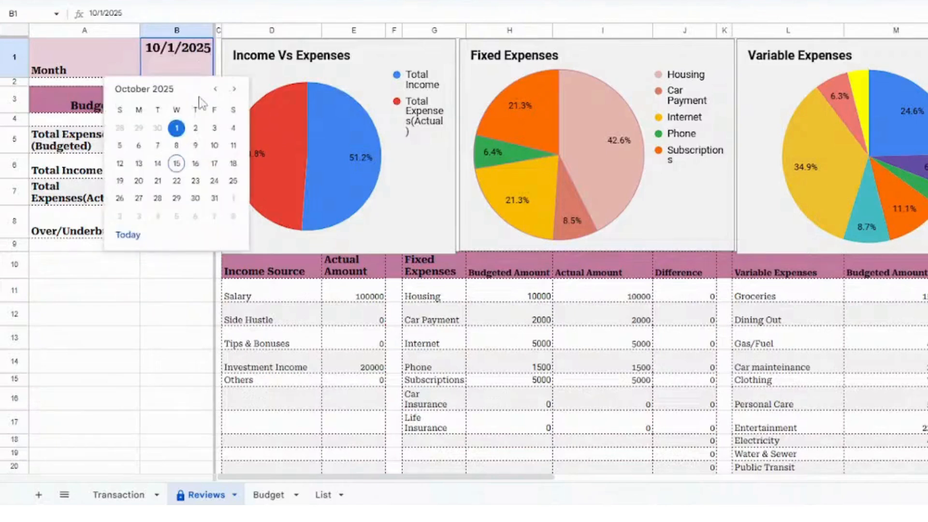
click(216, 90)
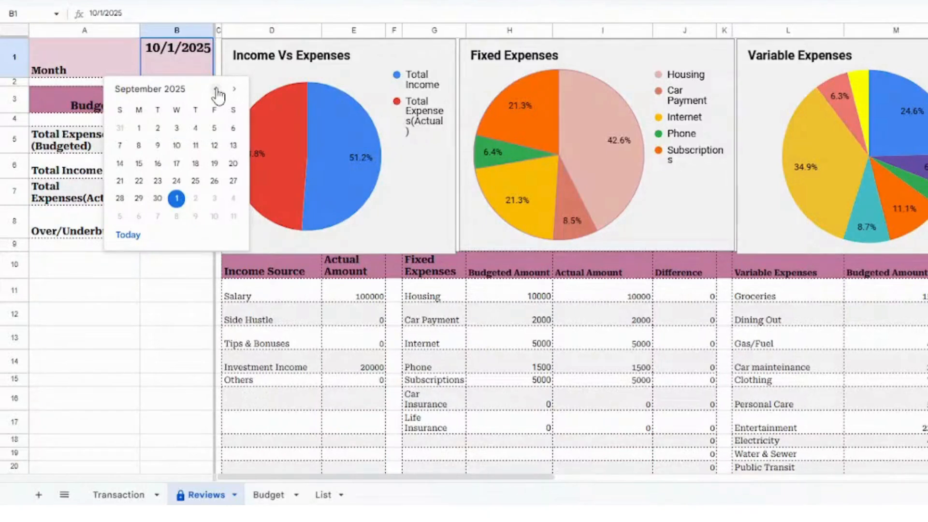
click(192, 288)
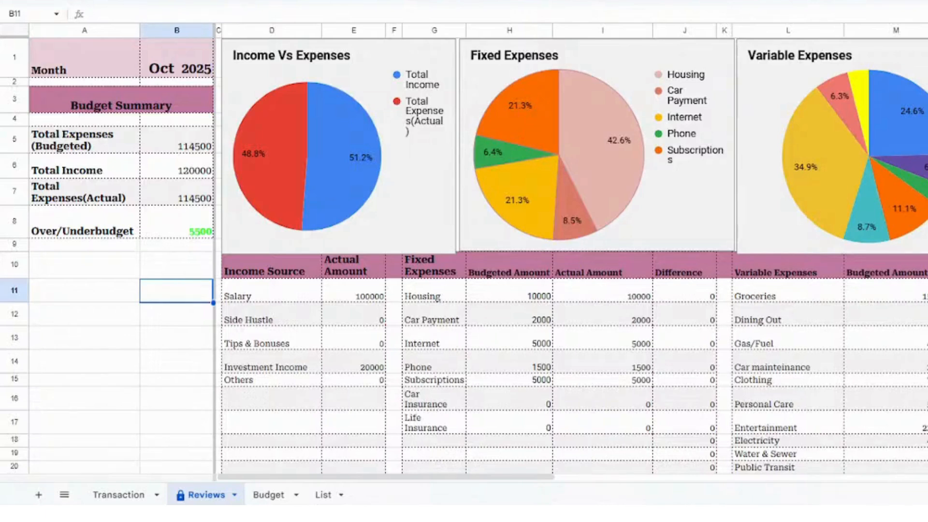
click(201, 246)
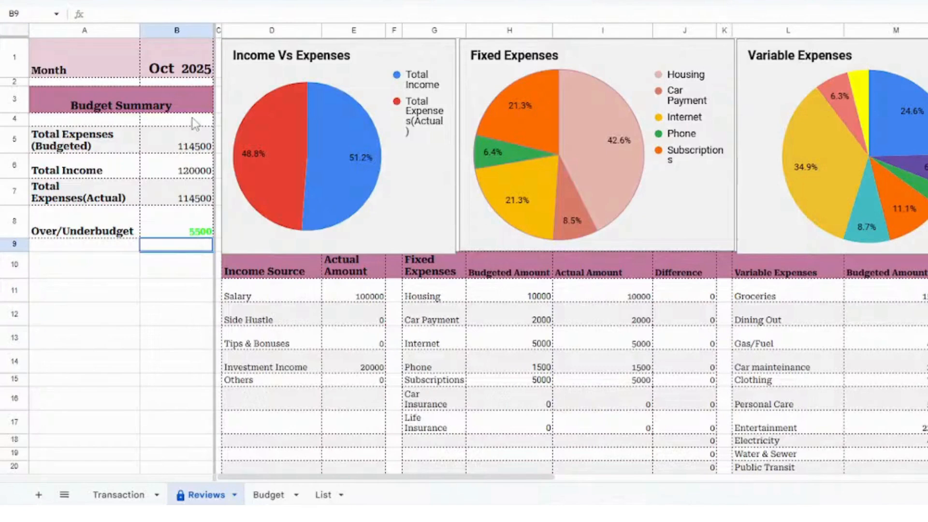
click(186, 265)
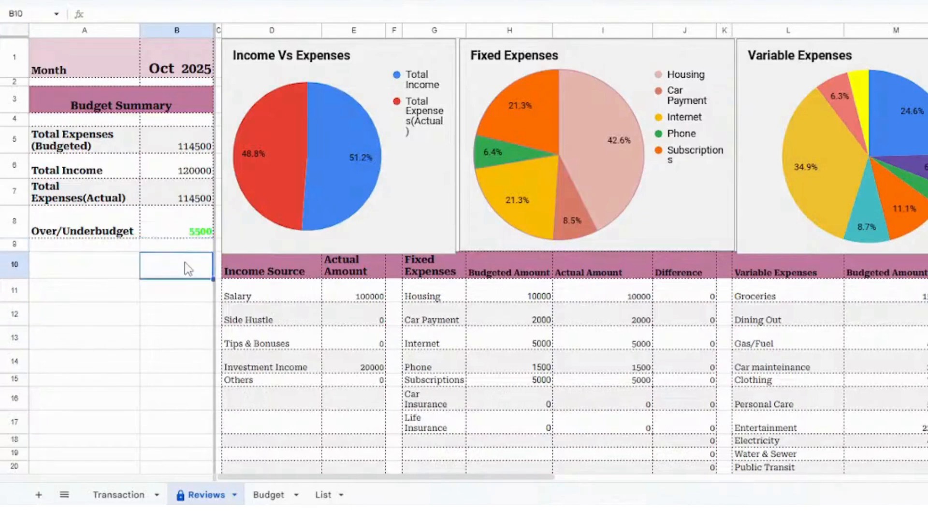
click(107, 267)
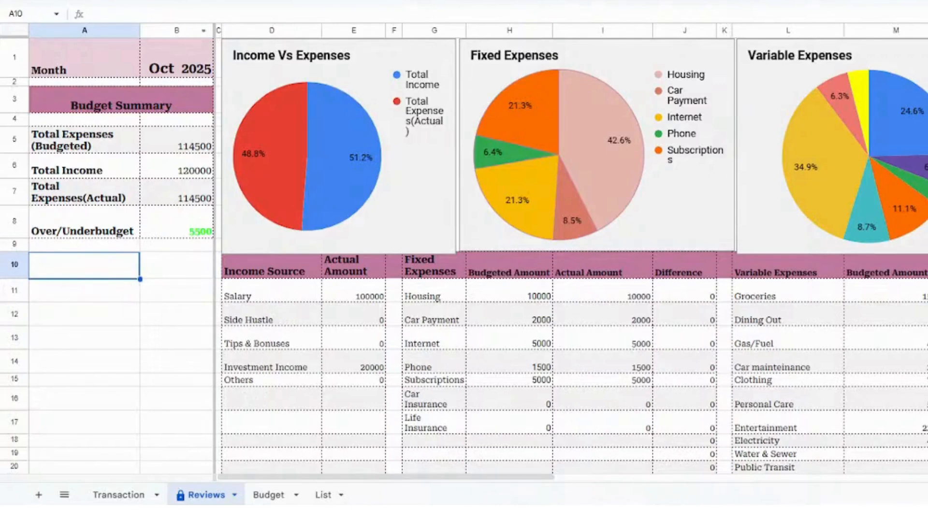
click(183, 275)
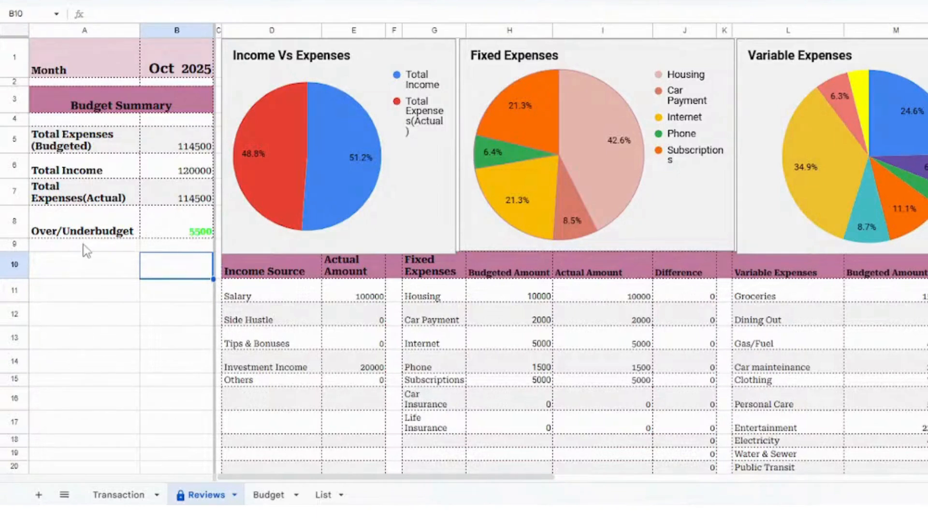
click(97, 249)
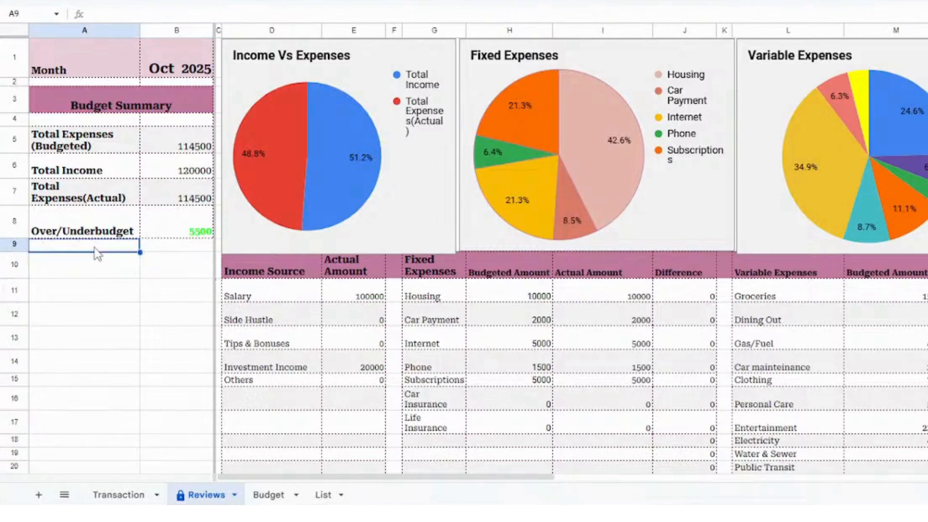
key(Tab)
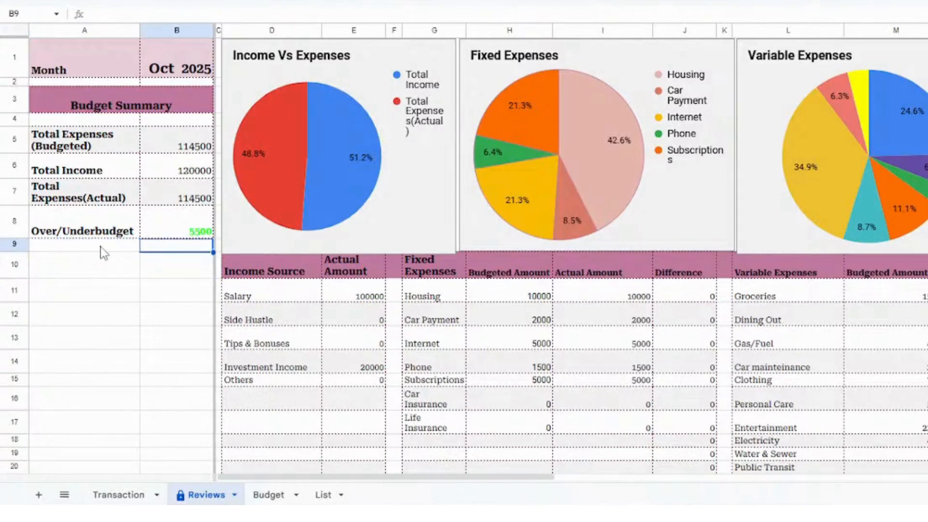